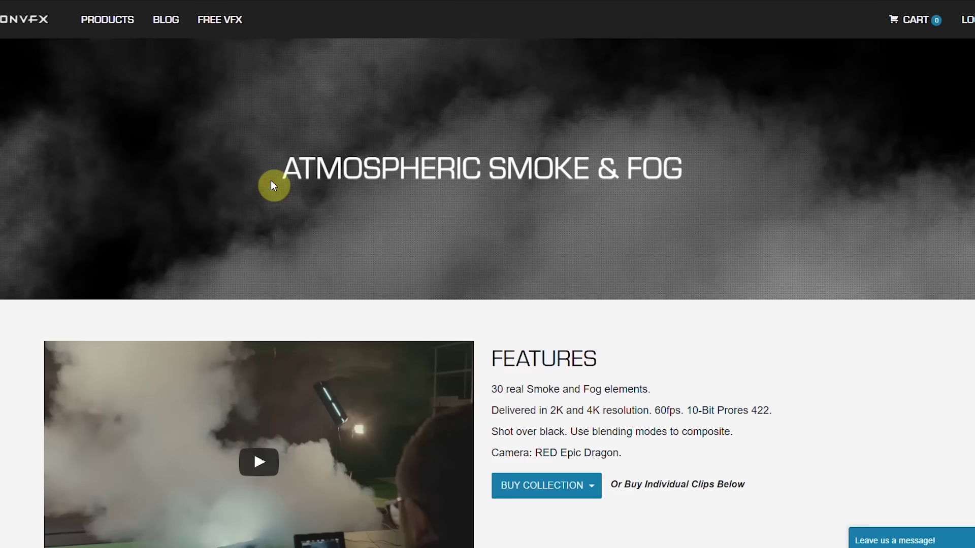
Play the Atmospheric Smoke & Fog collection's preview video and browse through its individual clips
scroll(271, 182, "down", 4)
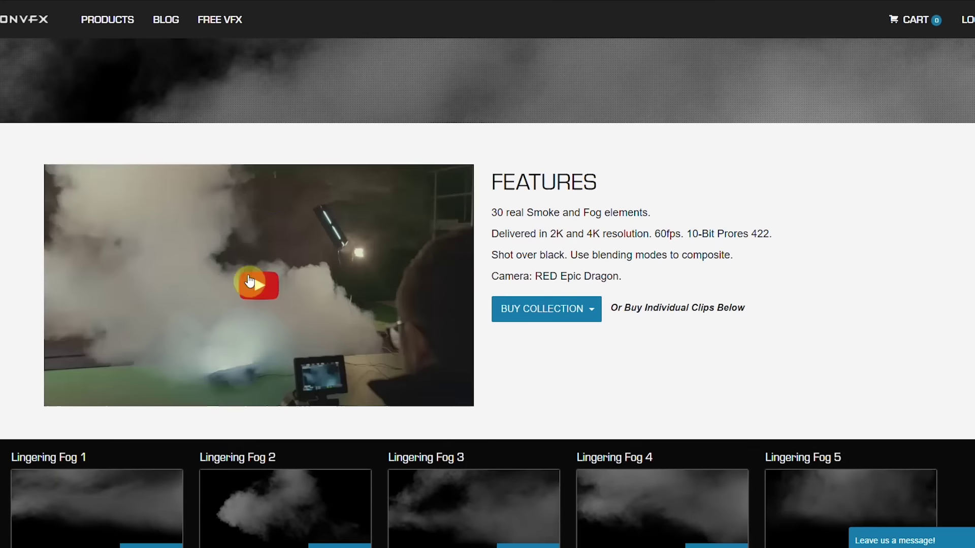
left_click(250, 282)
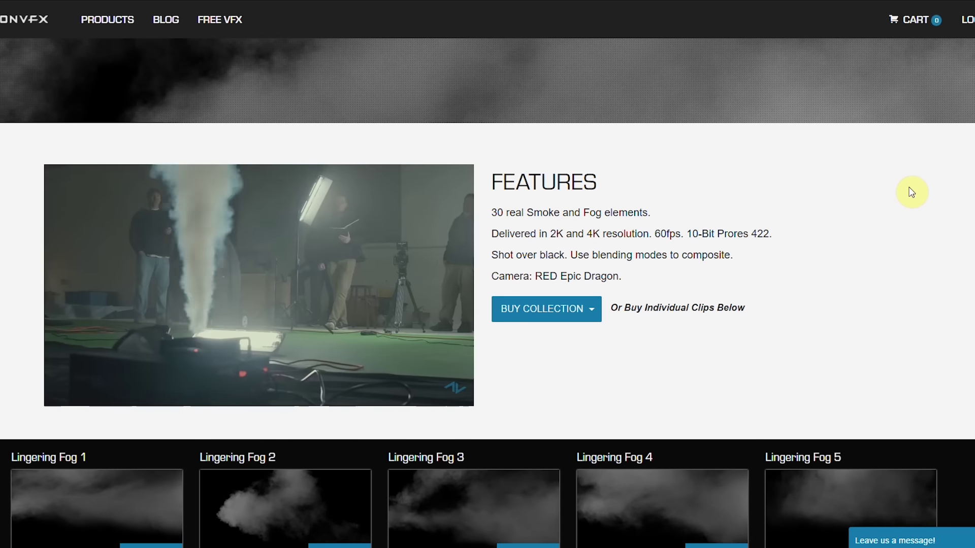
scroll(93, 348, "down", 15)
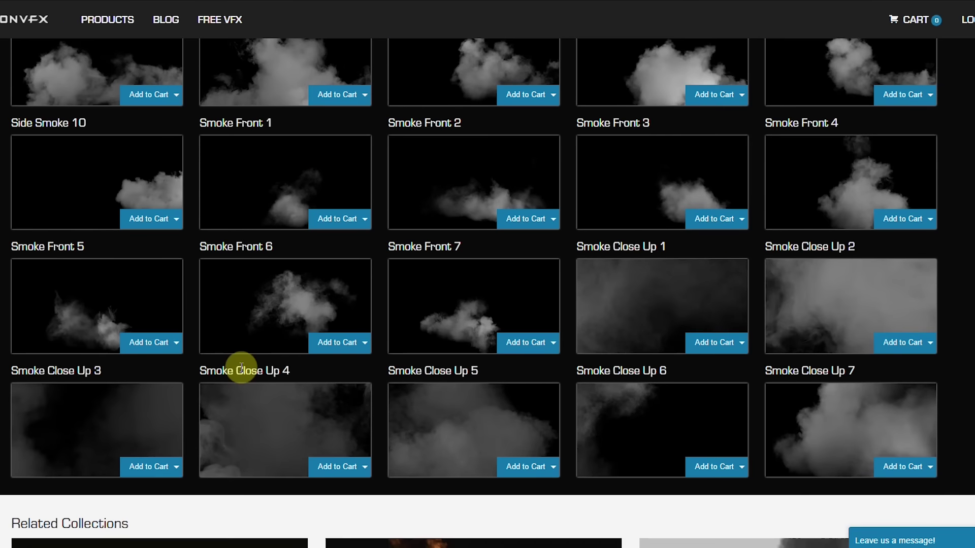
scroll(457, 365, "up", 5)
left_click(389, 288)
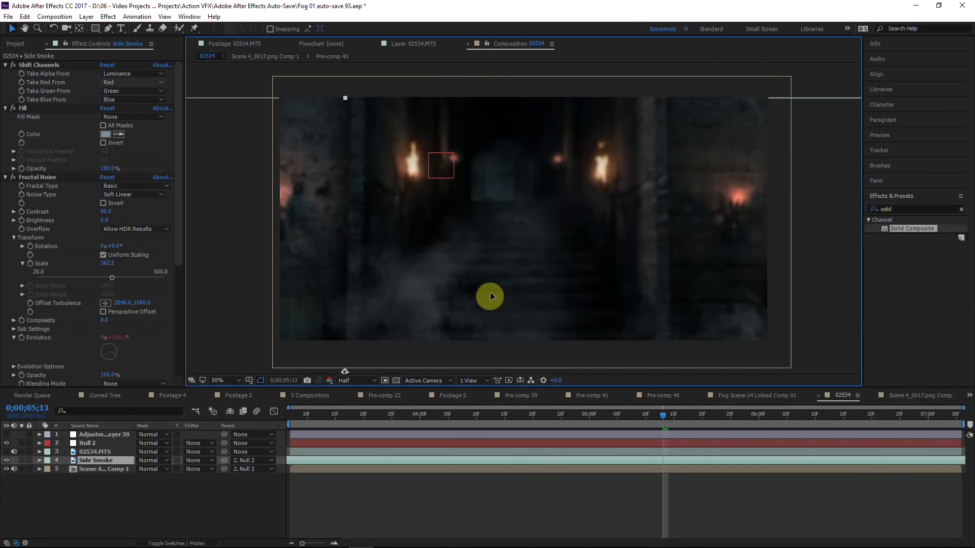
left_click_drag(490, 294, 472, 311)
key("space")
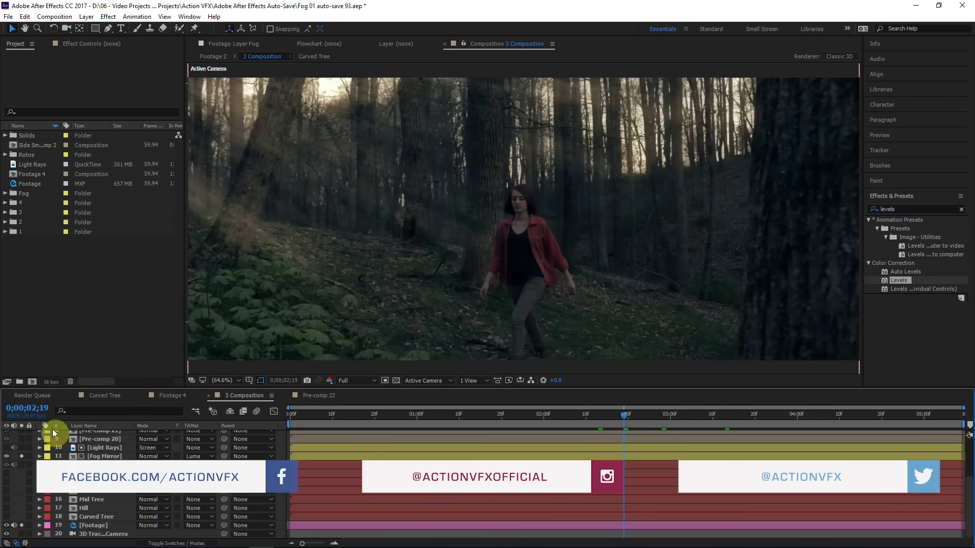
left_click_drag(259, 293, 312, 308)
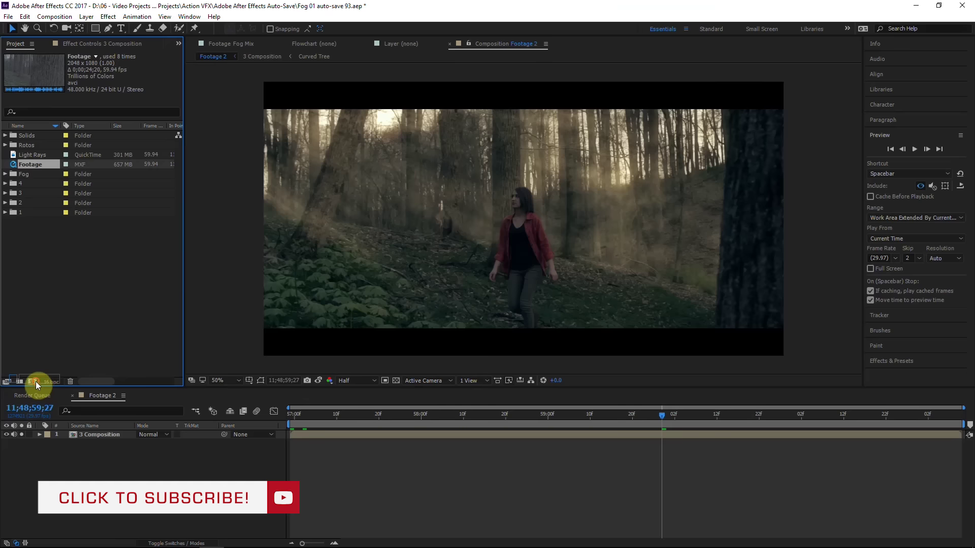
Create a new composition from the Footage clip in the project
left_click_drag(36, 385, 35, 385)
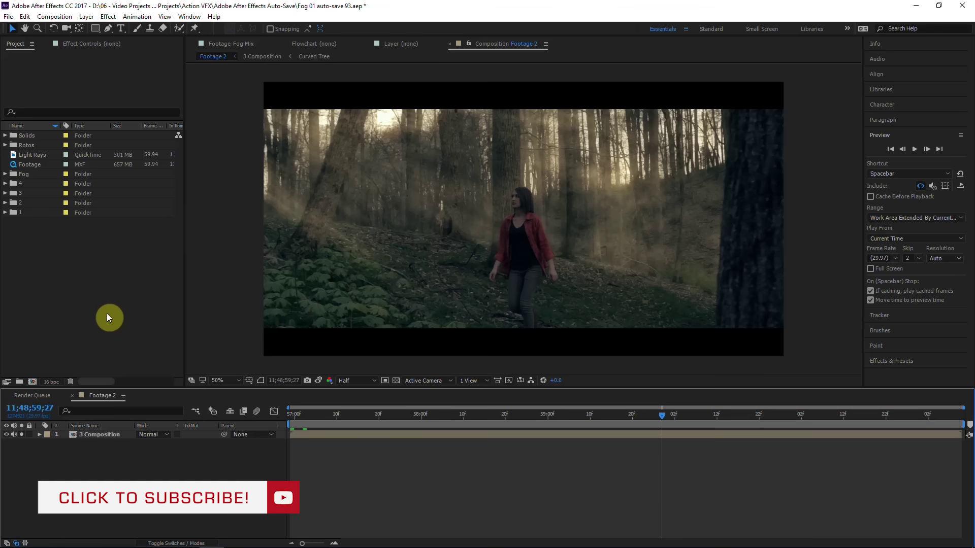
left_click(108, 318)
left_click_drag(33, 160, 33, 383)
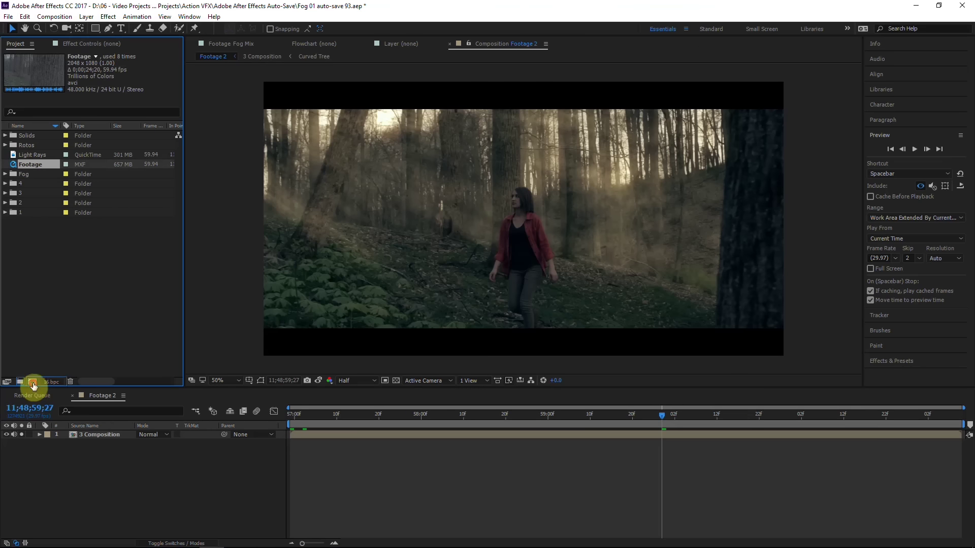
Check the forest shot at several frames and run Track Camera on the Footage layer
key("space")
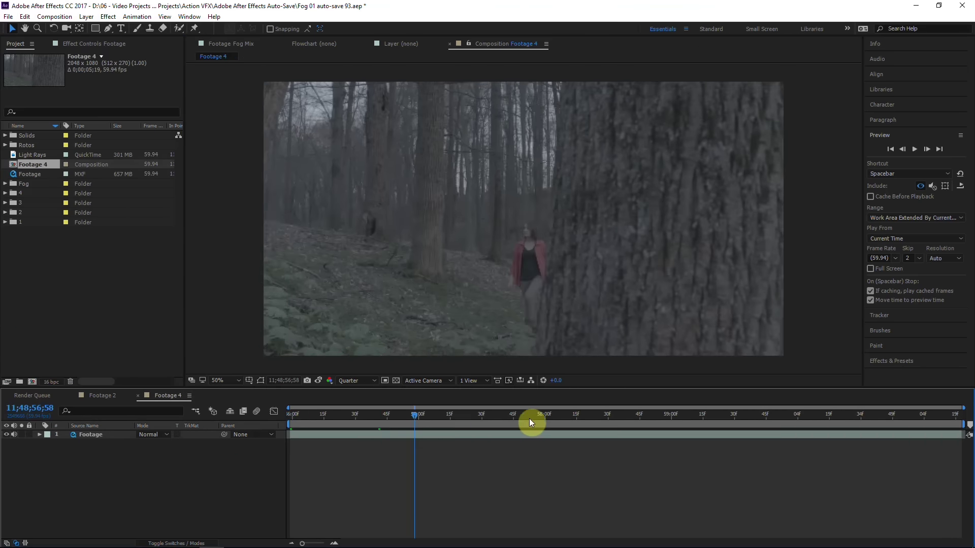
left_click(662, 401)
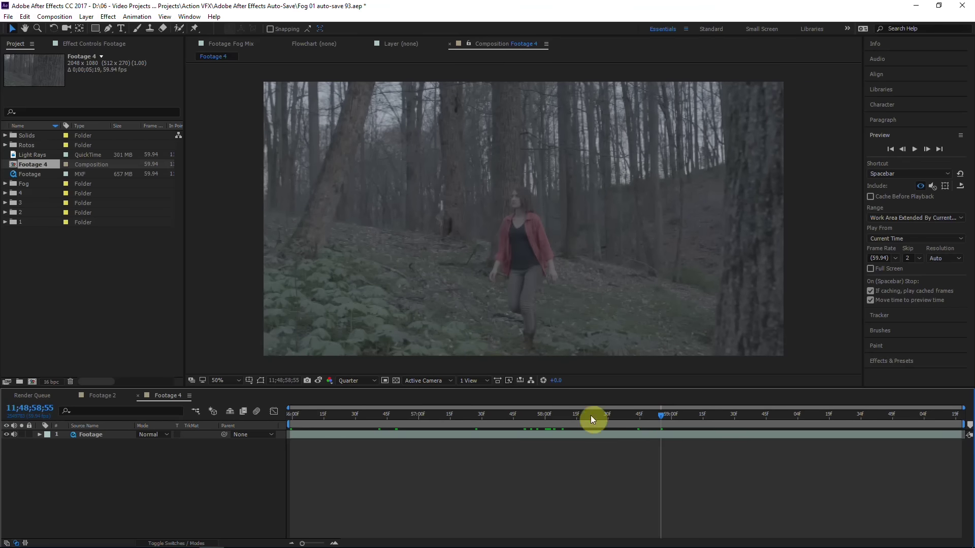
left_click(563, 433)
left_click_drag(613, 414, 593, 394)
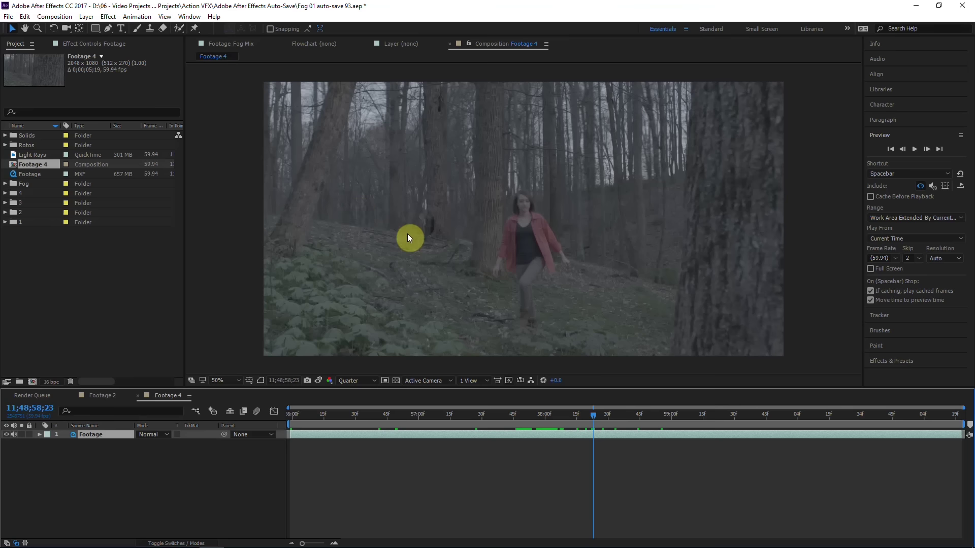
right_click(535, 433)
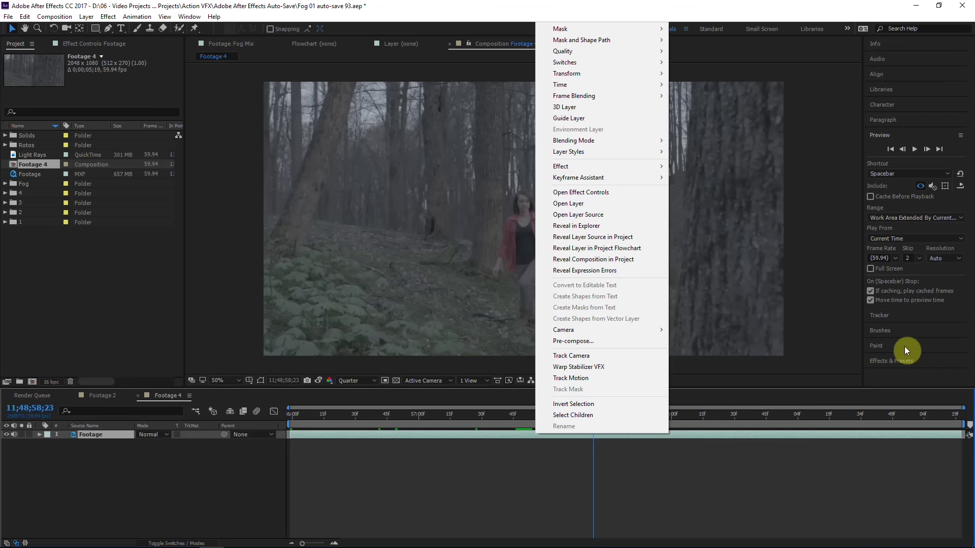
left_click(886, 315)
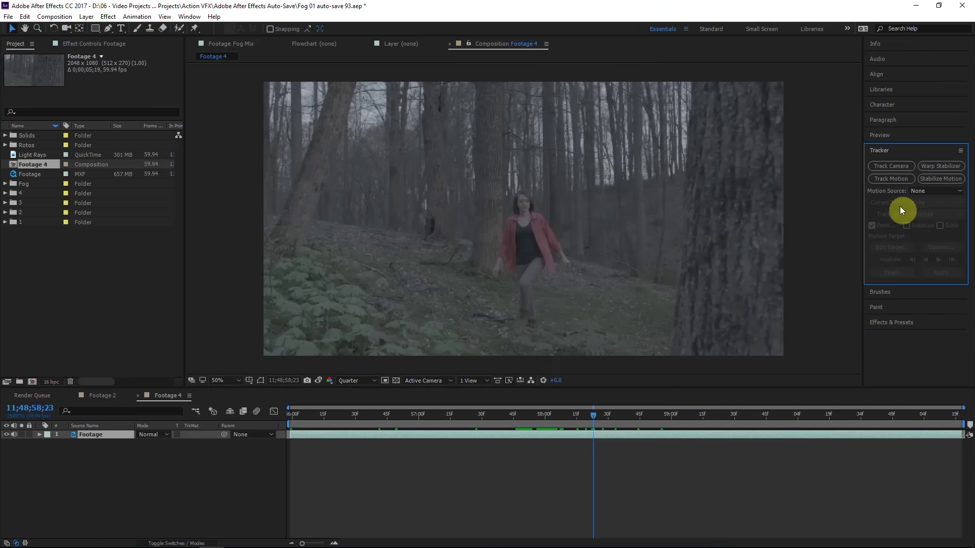
left_click(897, 168)
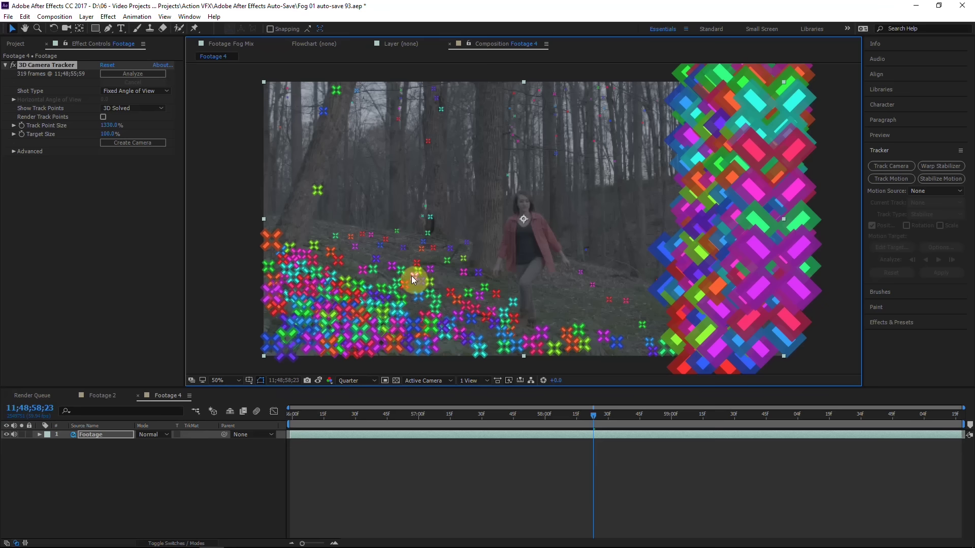
Go to frame 11;48;57;15, where the foreground tree fills more of the shot, and display the Footage layer's 3D track points
left_click(439, 487)
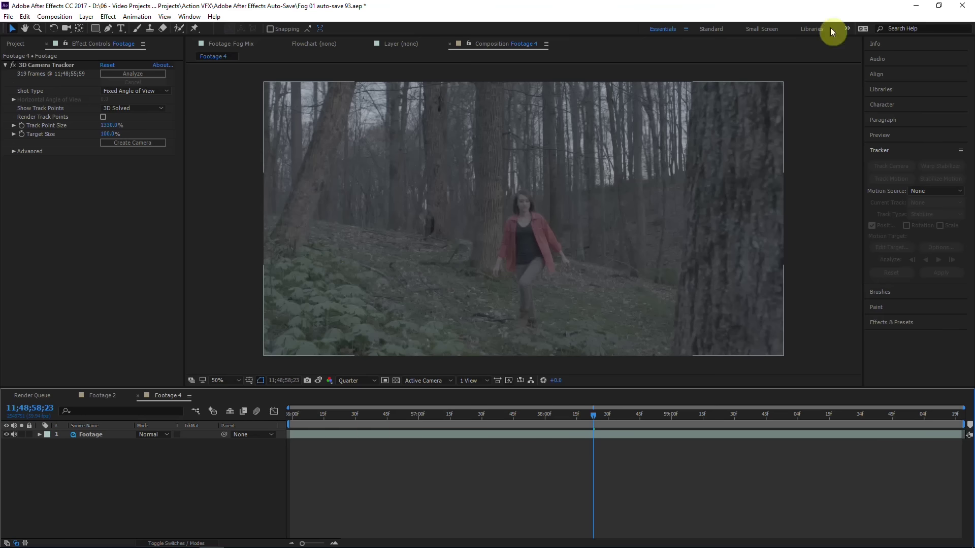
left_click_drag(591, 420, 490, 418)
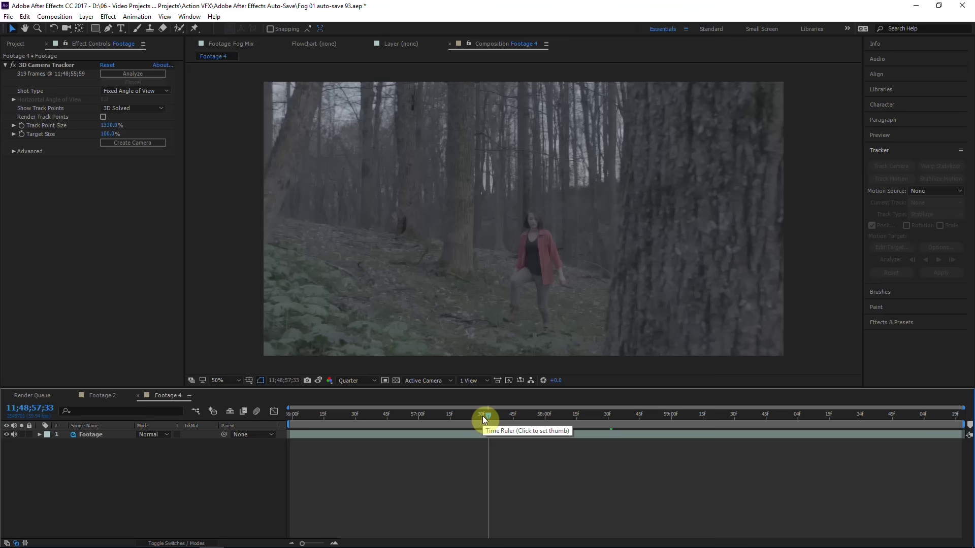
left_click_drag(483, 416, 450, 419)
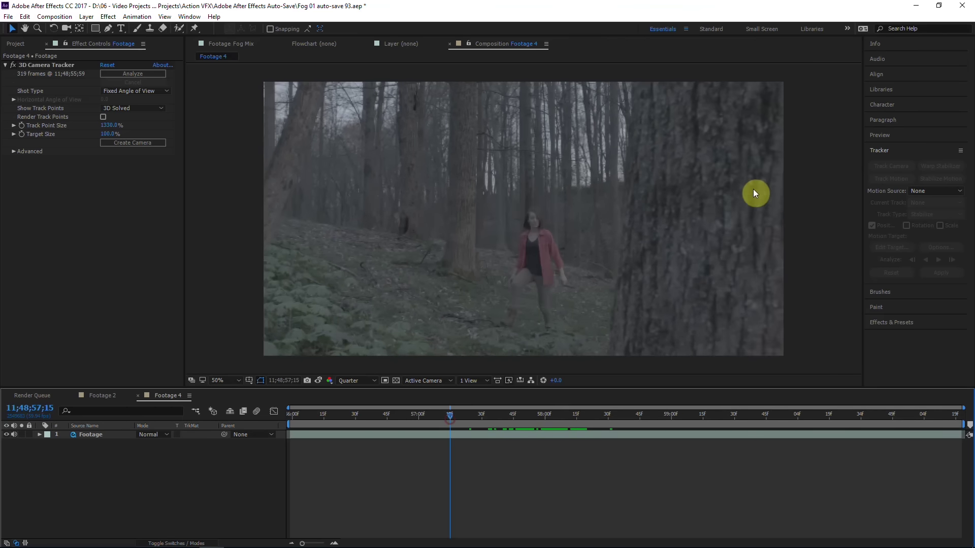
left_click(108, 434)
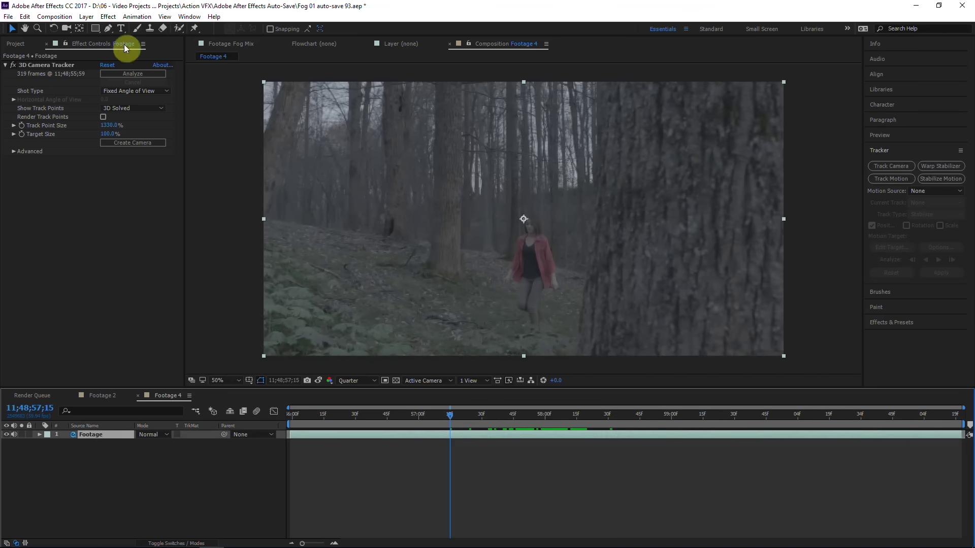
left_click(53, 65)
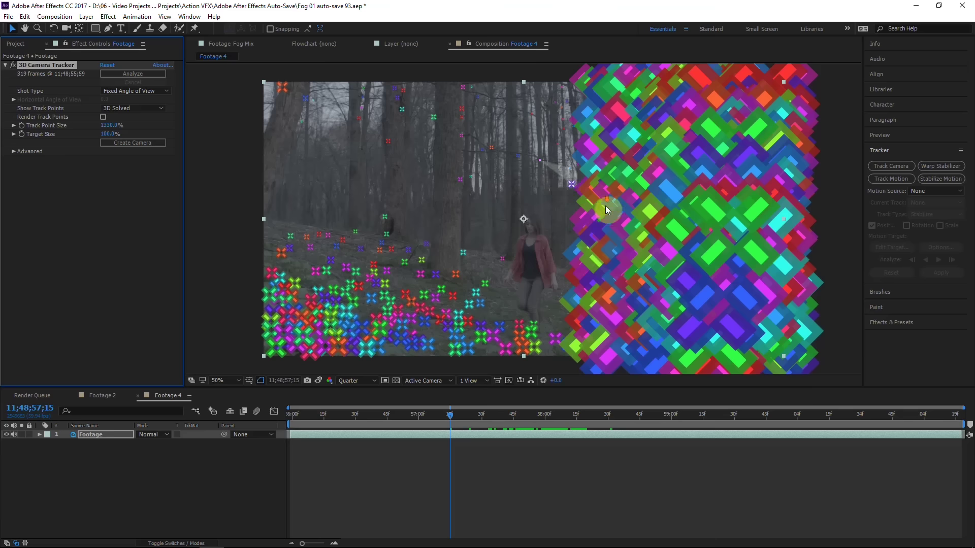
Reduce the 3D Camera Tracker's track point size to 100%
key("comma")
left_click(209, 501)
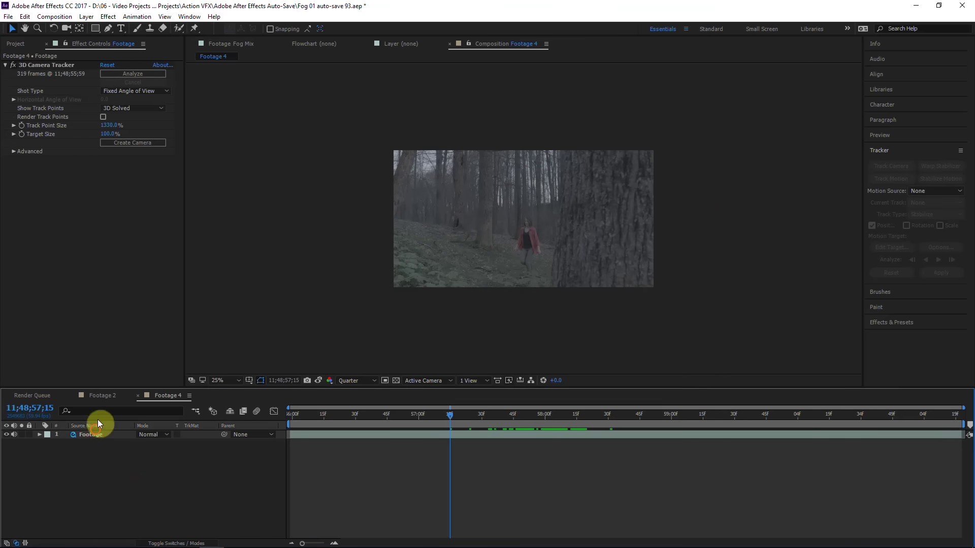
left_click(98, 424)
left_click(96, 437)
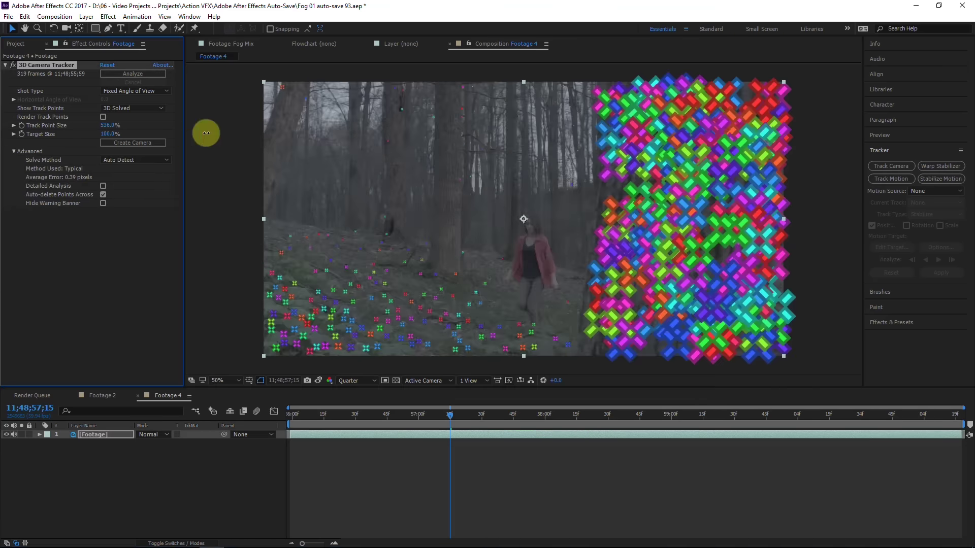
left_click_drag(206, 131, 145, 135)
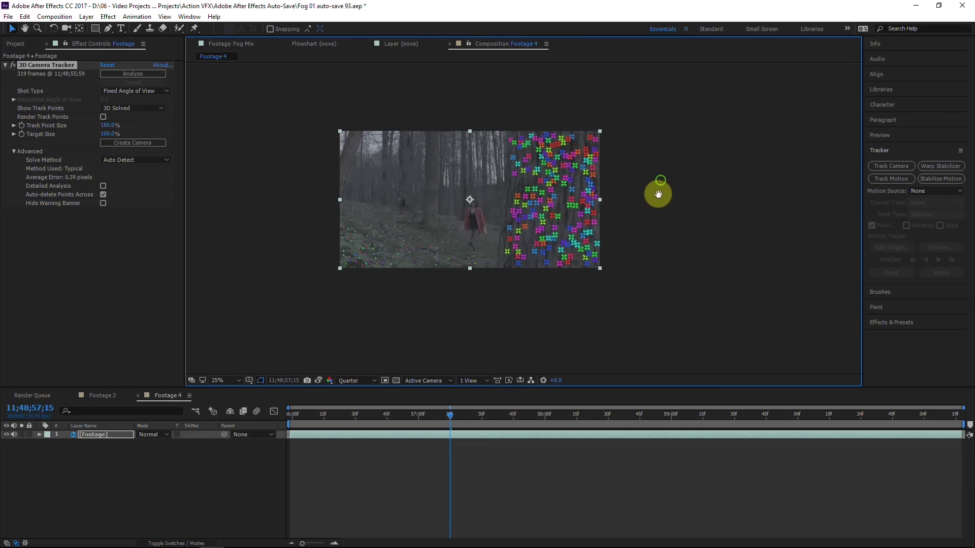
Select the track points across the large foreground tree trunk and create a solid and camera from them
mouse_move(556, 154)
left_mouse_down()
mouse_move(513, 242)
mouse_move(562, 321)
mouse_move(596, 229)
mouse_move(568, 239)
left_mouse_up()
right_click(569, 239)
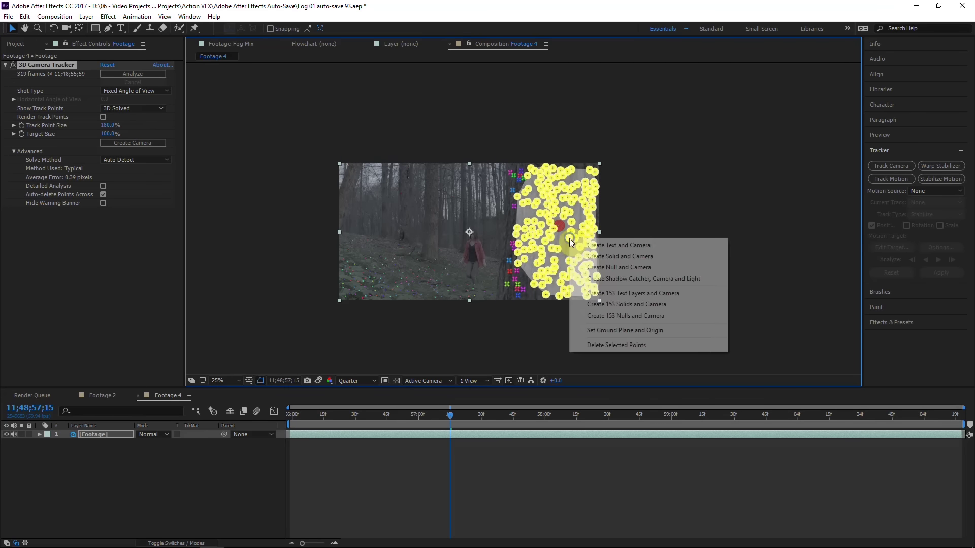
left_click(620, 258)
At frame 11;48;57;06, scale the Track Solid 1 layer to 1720% to cover the foreground tree
left_click(106, 434)
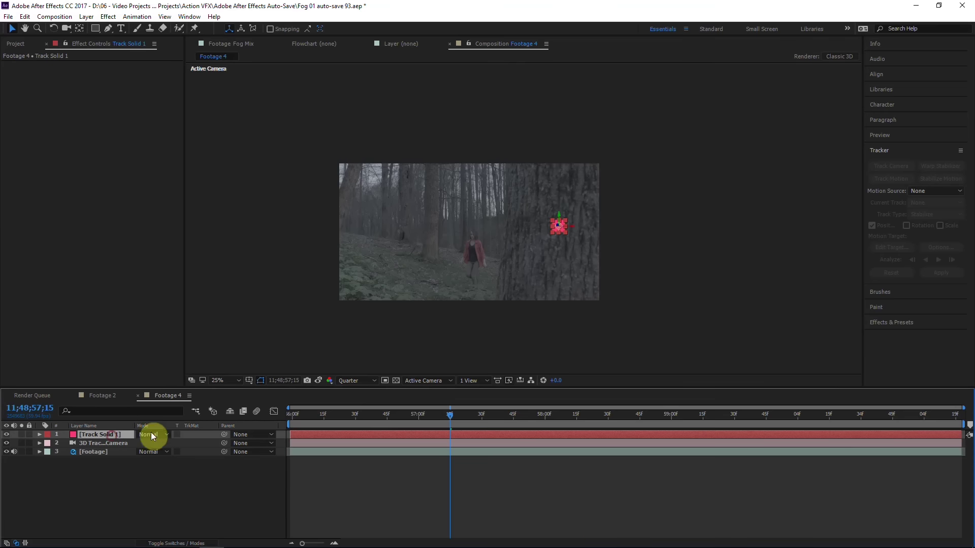
scroll(597, 286, "up", 2)
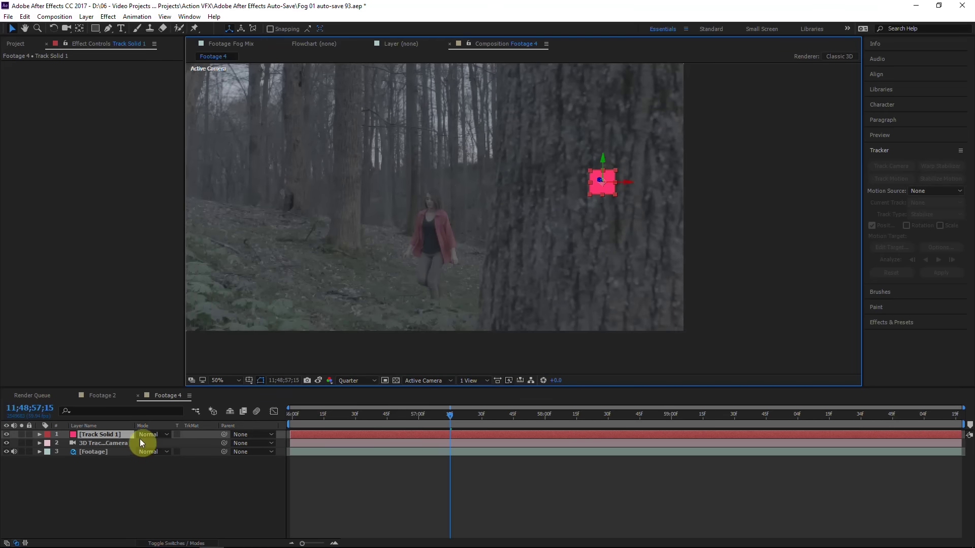
left_click(112, 444)
mouse_move(442, 428)
left_mouse_down()
mouse_move(544, 422)
mouse_move(431, 421)
left_mouse_up()
left_click(119, 435)
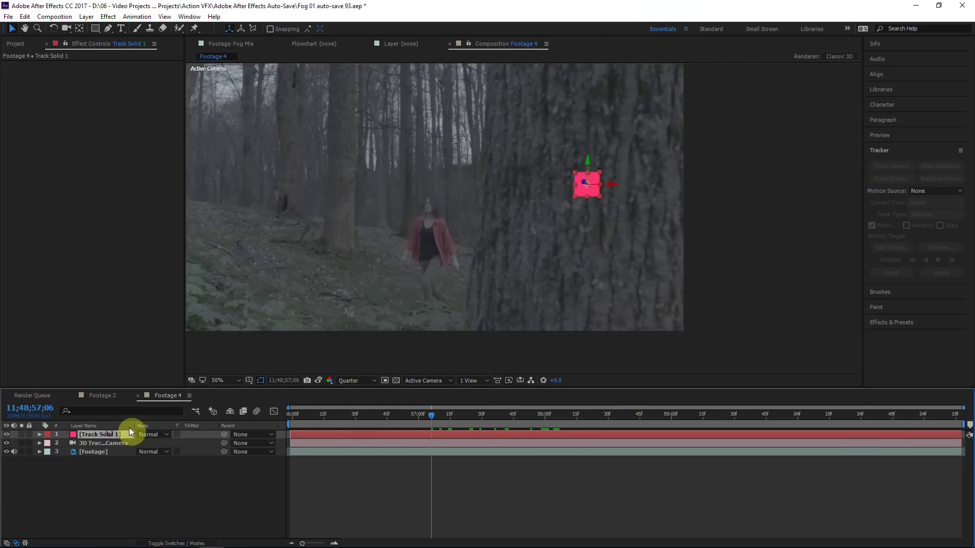
key("s")
left_click_drag(170, 445, 944, 385)
Hide Track Solid 1 and draw a Pen mask on it along the foreground trunk's edge, closing it outside the frame
left_click(107, 29)
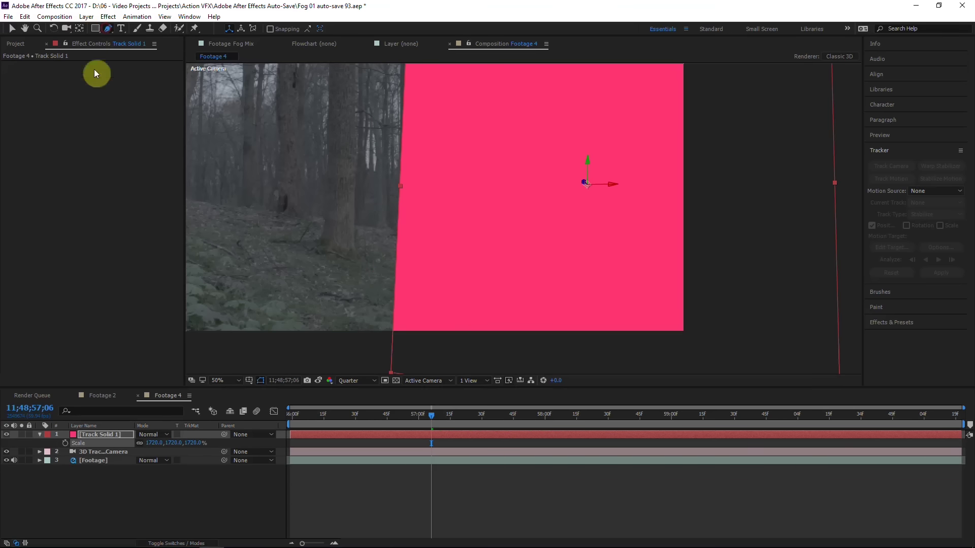
left_click(6, 434)
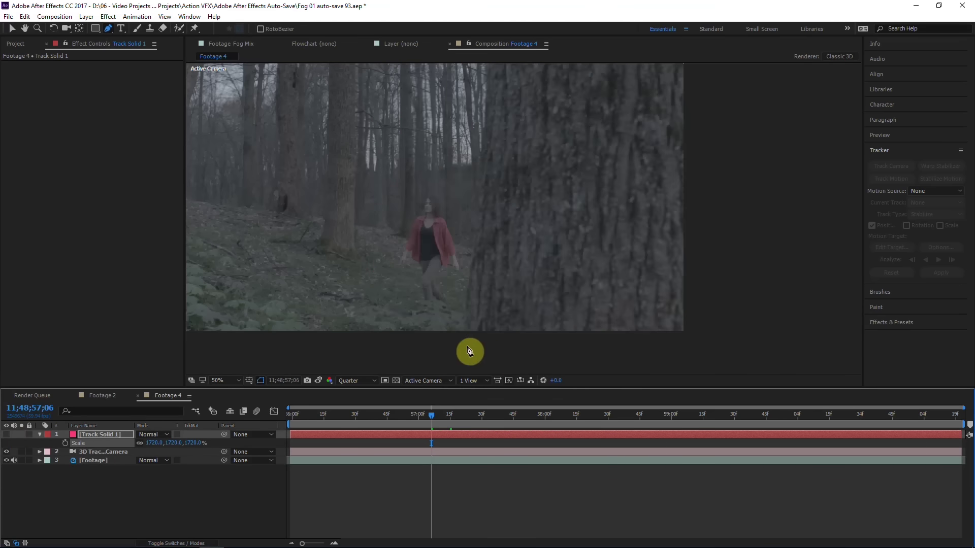
left_click_drag(461, 345, 468, 287)
left_click(477, 224)
left_click(476, 188)
left_click_drag(480, 180, 466, 278)
left_click(470, 208)
scroll(474, 156, "down", 1)
left_click(622, 101)
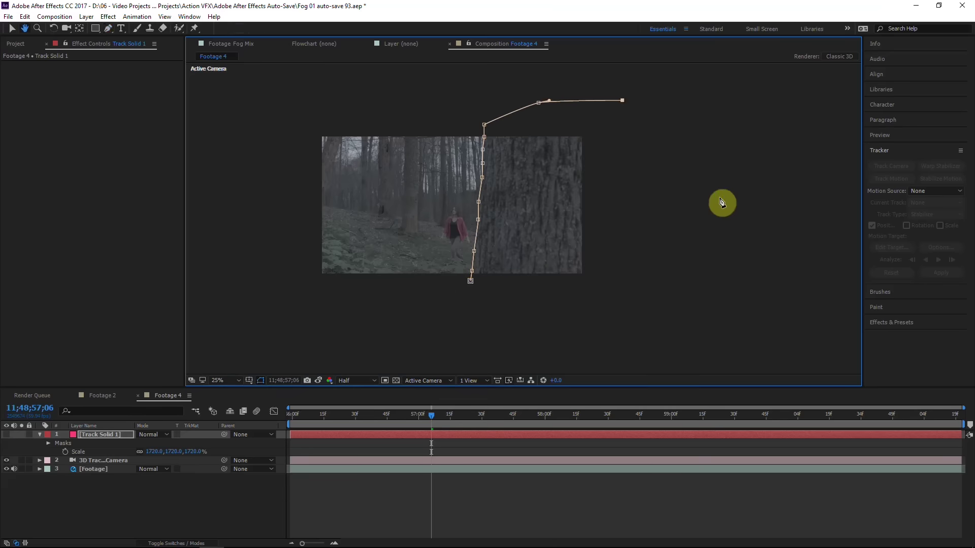
left_click(650, 345)
Make Track Solid 1 visible again and set its mask feather to 11 pixels
scroll(512, 189, "up", 1)
left_click(79, 431)
left_click(6, 435)
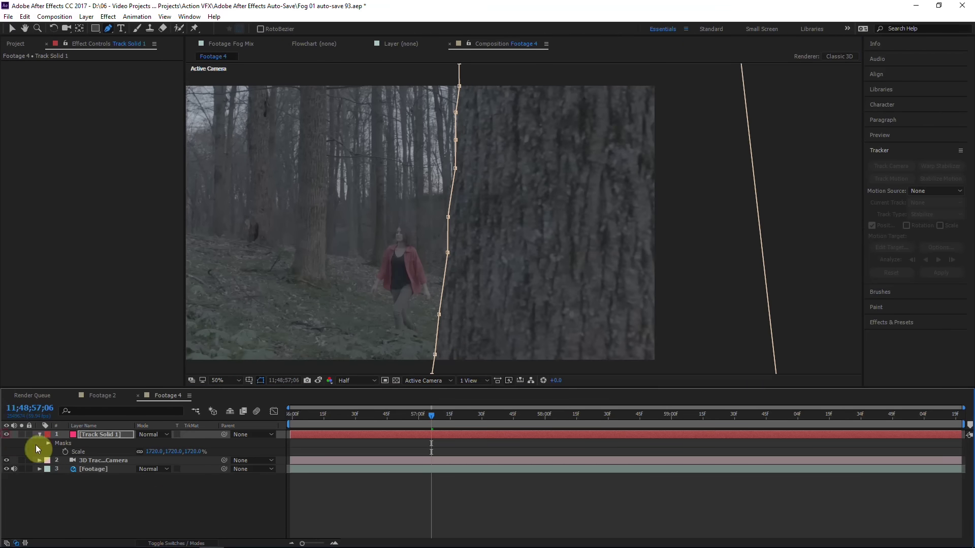
left_click(168, 501)
left_click(105, 441)
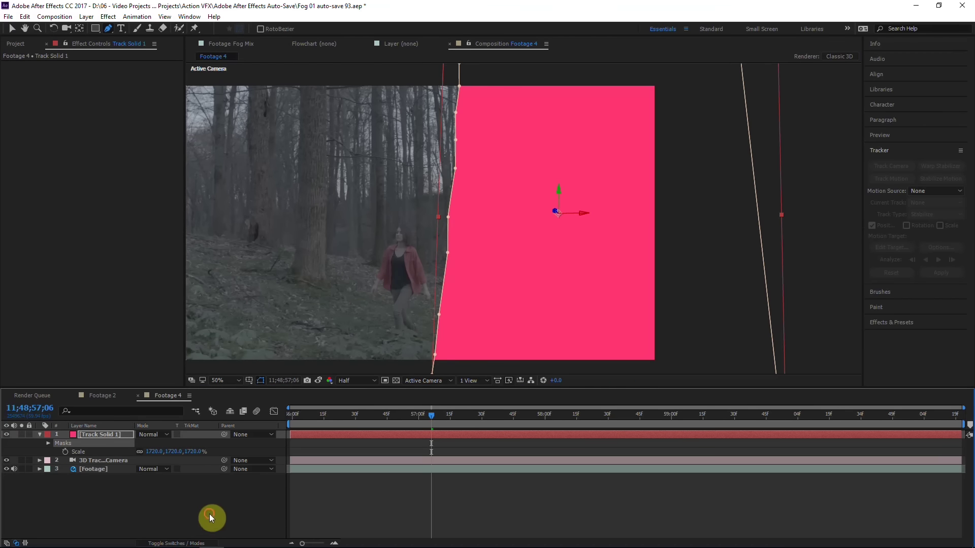
key("f")
left_click_drag(149, 451, 151, 451)
Apply the Roughen Edges effect to Track Solid 1 and compare its edge with the tree trunk by toggling the layer's visibility
left_click(878, 322)
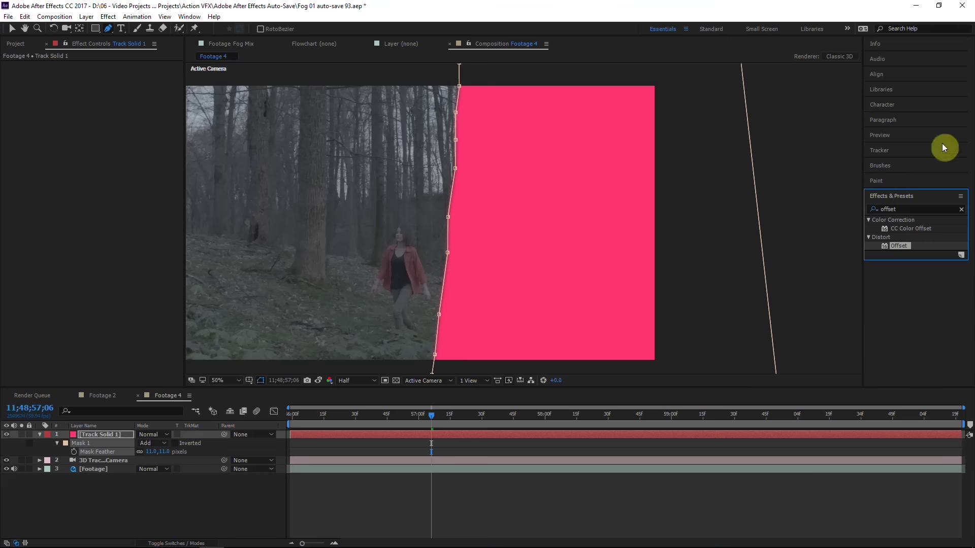
left_click(911, 208)
type("rough")
left_click_drag(911, 228, 89, 433)
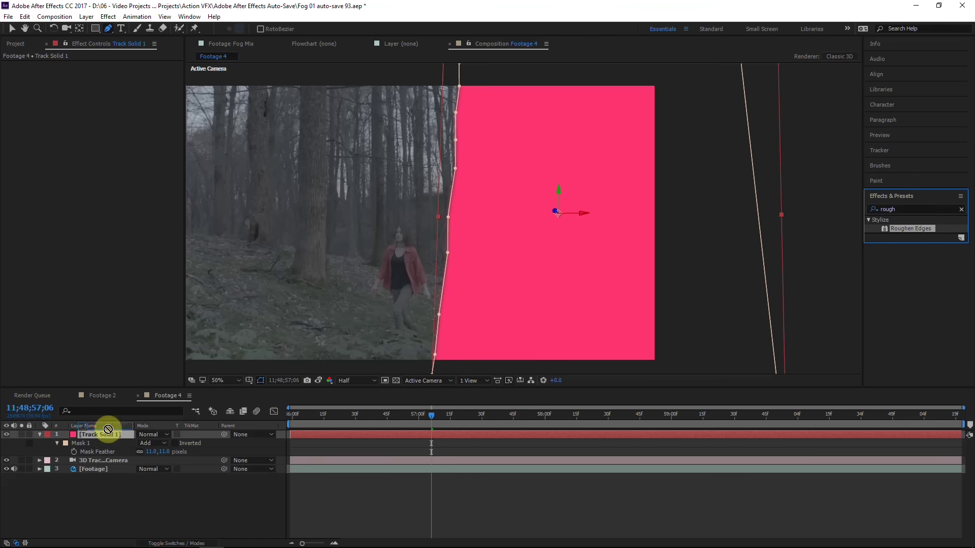
key("v")
left_click(6, 434)
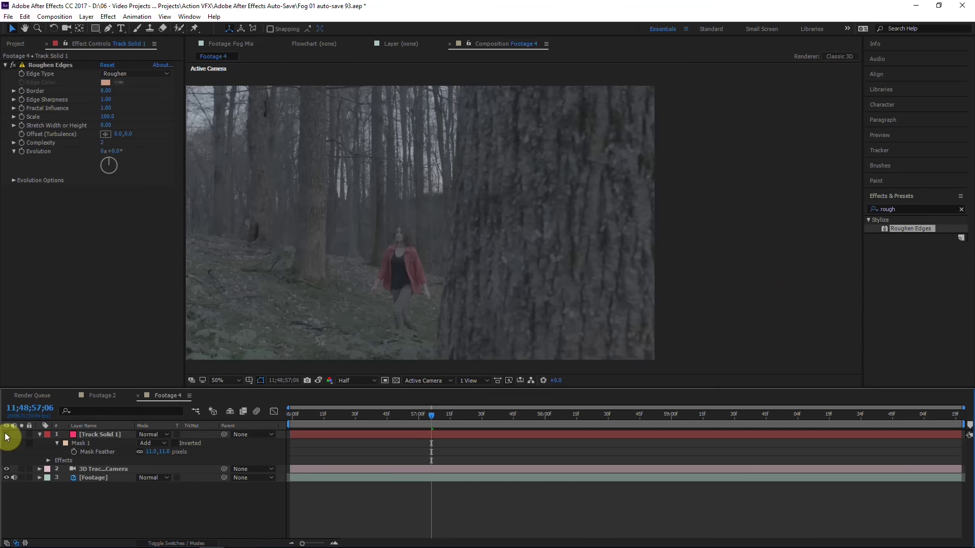
left_click(6, 435)
left_click(6, 435)
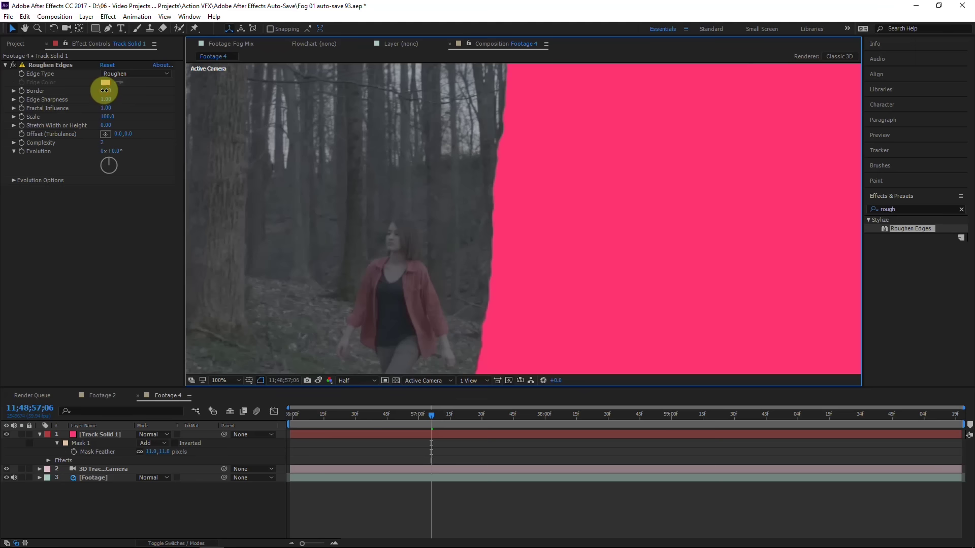
Set Track Solid 1's Roughen Edges to Border 0, Edge Sharpness 0.31 and Fractal Influence 0.53, and rename the layer Close Tree
left_click_drag(104, 90, 7, 98)
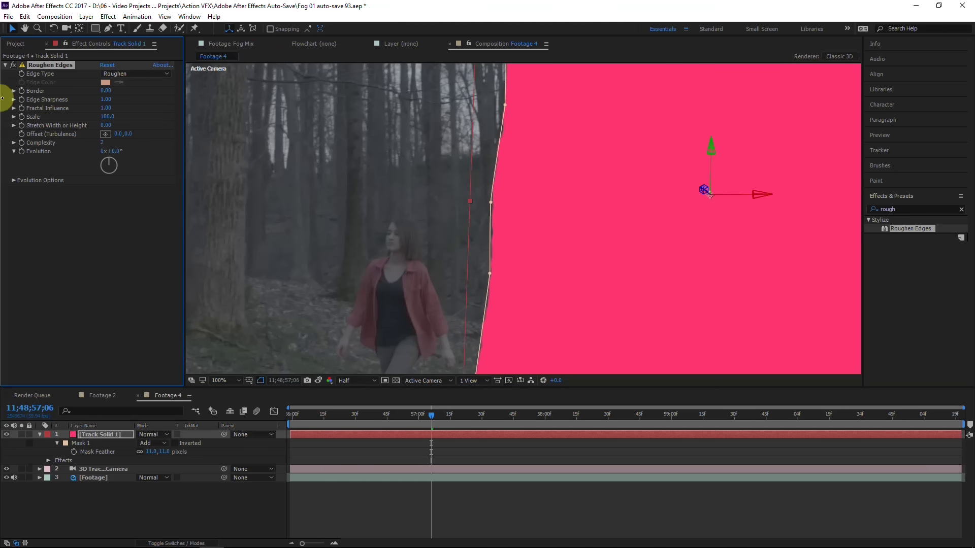
left_click(109, 118)
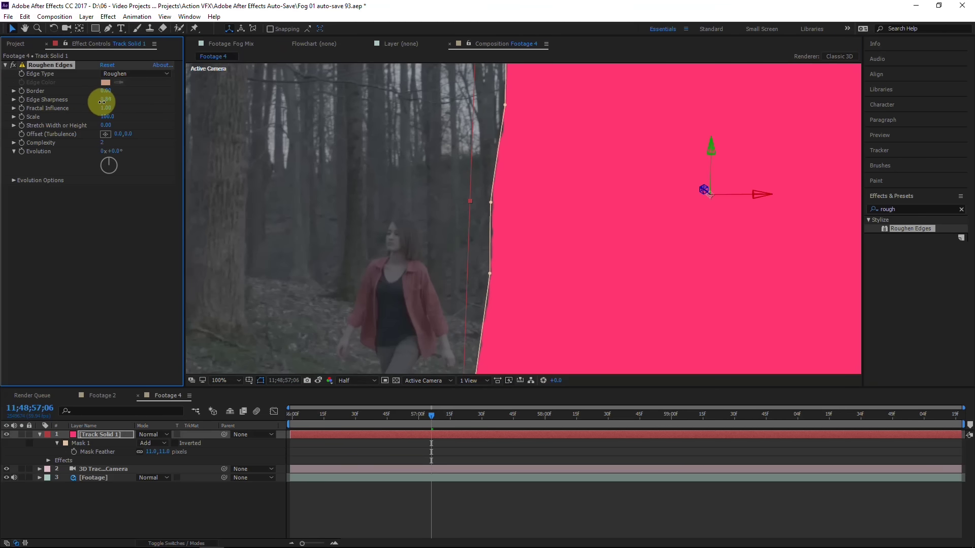
left_click_drag(102, 102, 82, 102)
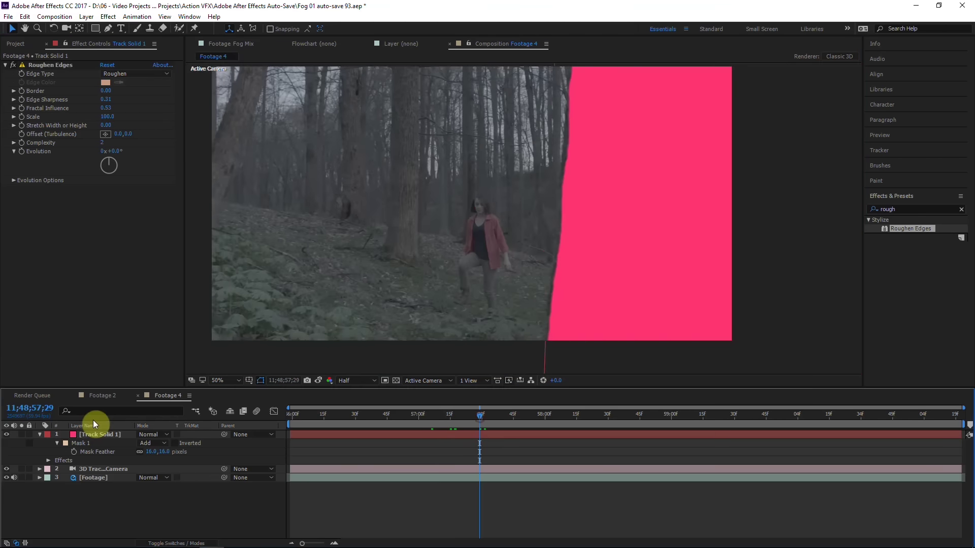
left_click(123, 437)
type("Close Tree")
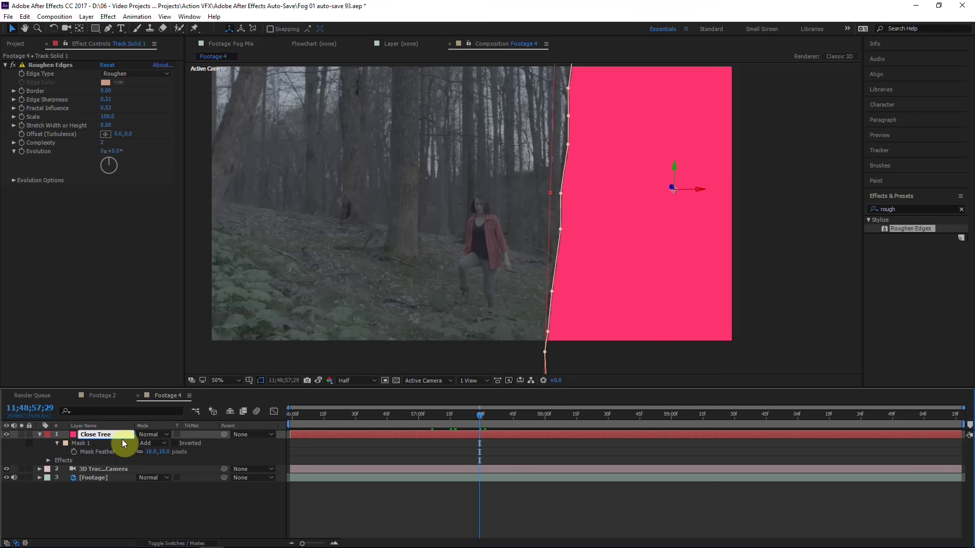
At frame 11;48;57;40, create a solid from the Footage layer's camera track points at the base of the straight middle tree
left_click(101, 477)
mouse_move(510, 408)
left_mouse_down()
mouse_move(612, 409)
mouse_move(503, 410)
left_mouse_up()
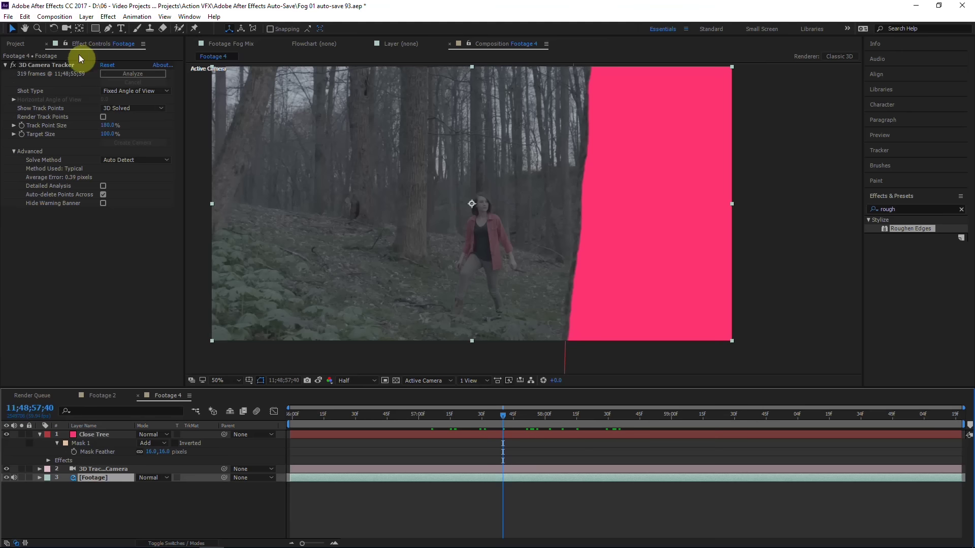
left_click(66, 66)
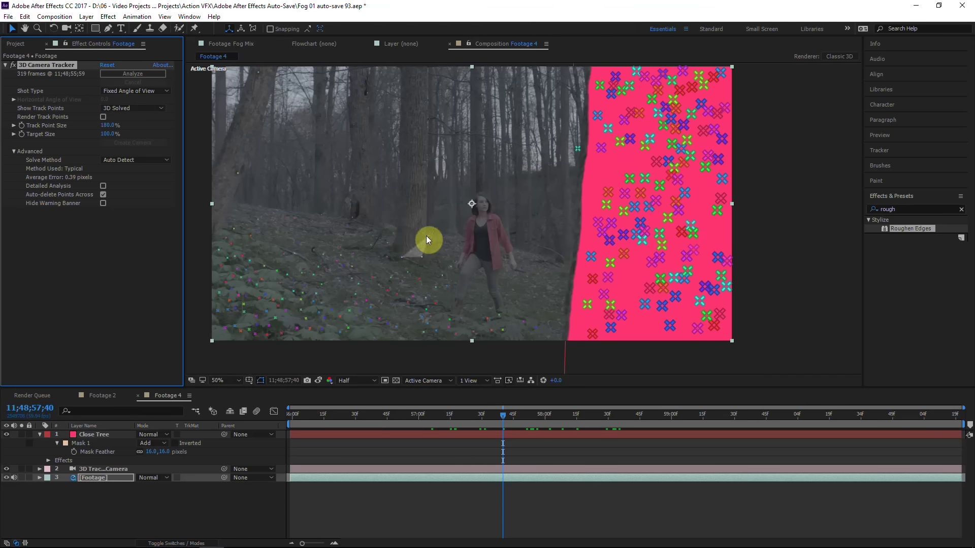
left_click(421, 270)
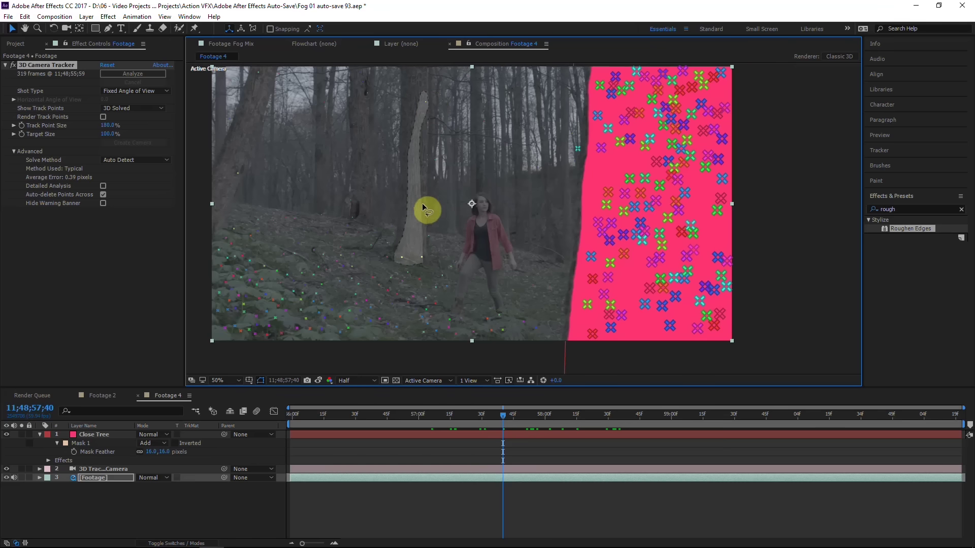
right_click(421, 263)
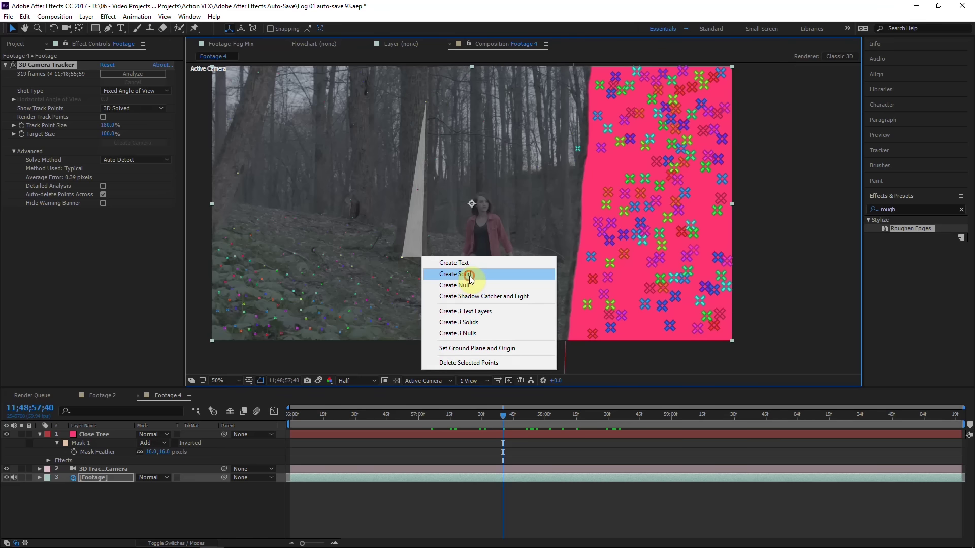
left_click(469, 275)
Scale the new Track Solid 1 to 16528% and rotate it upright so it faces the camera over the middle tree
left_click(117, 435)
key("s")
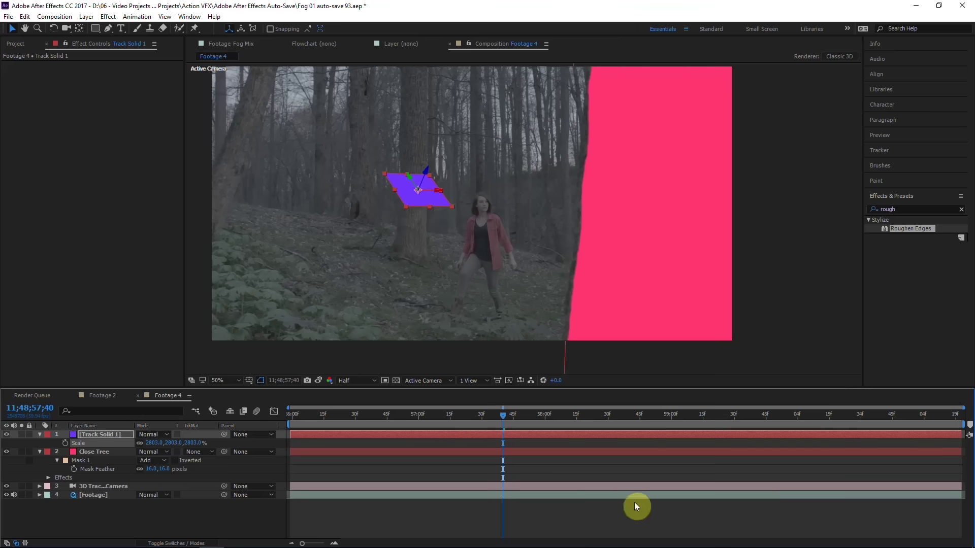
left_click_drag(150, 443, 568, 409)
left_click(53, 28)
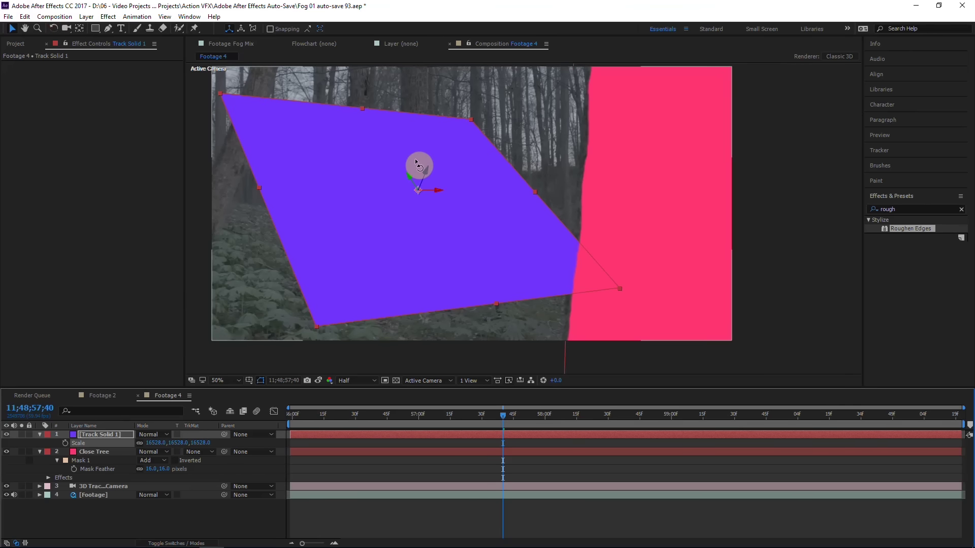
left_click_drag(407, 183, 423, 169)
scroll(457, 193, "down", 2)
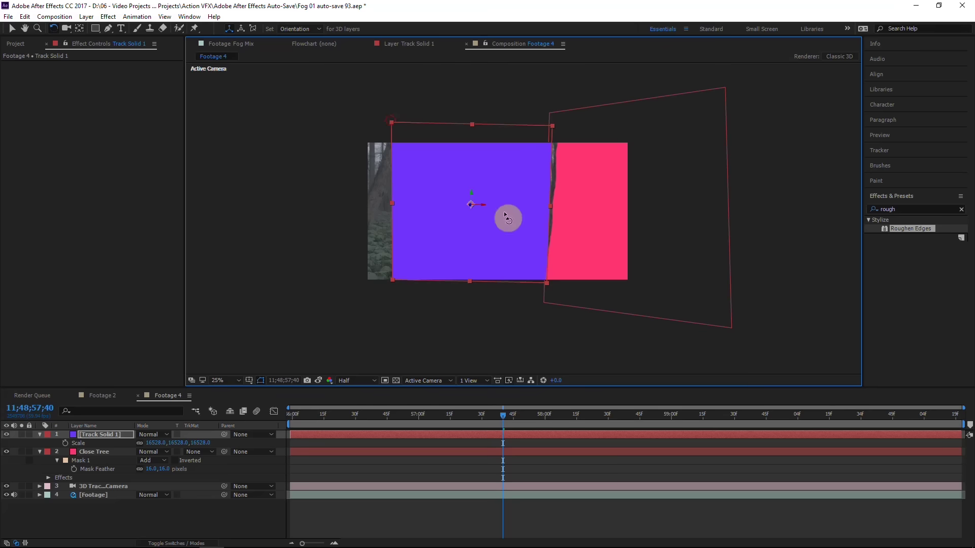
Hide Track Solid 1 and trace a Pen mask on it up the middle trunk's edge from its base, undoing the last misplaced point
left_click(6, 435)
left_click(107, 28)
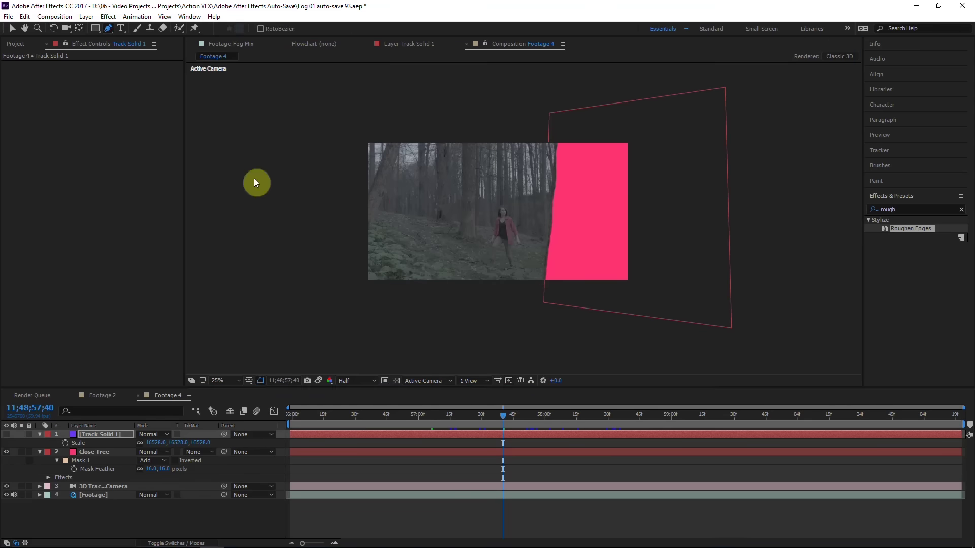
scroll(349, 236, "up", 2)
left_click(90, 434)
scroll(427, 258, "up", 1)
scroll(427, 258, "up", 1)
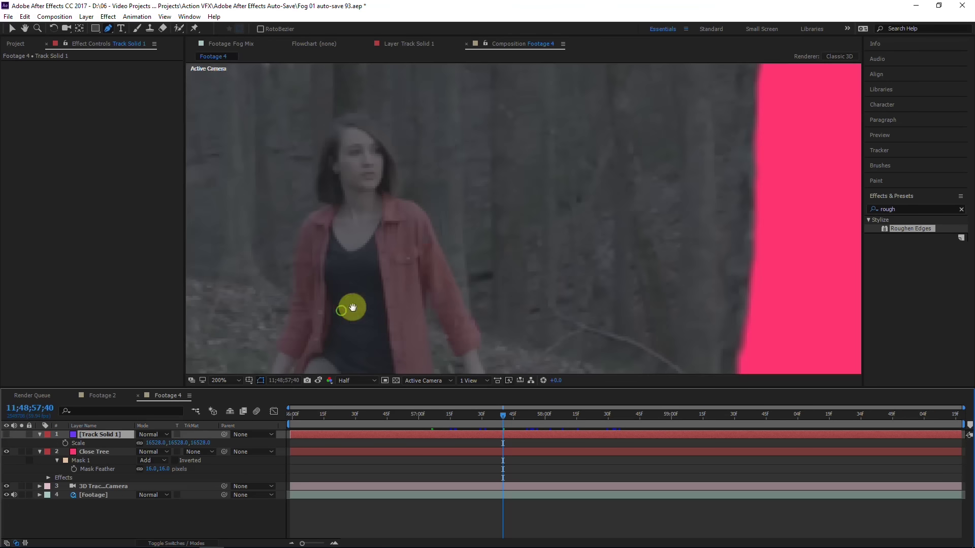
left_click_drag(353, 307, 716, 328)
left_click(486, 364)
left_click_drag(471, 349, 468, 341)
left_click_drag(468, 285, 467, 275)
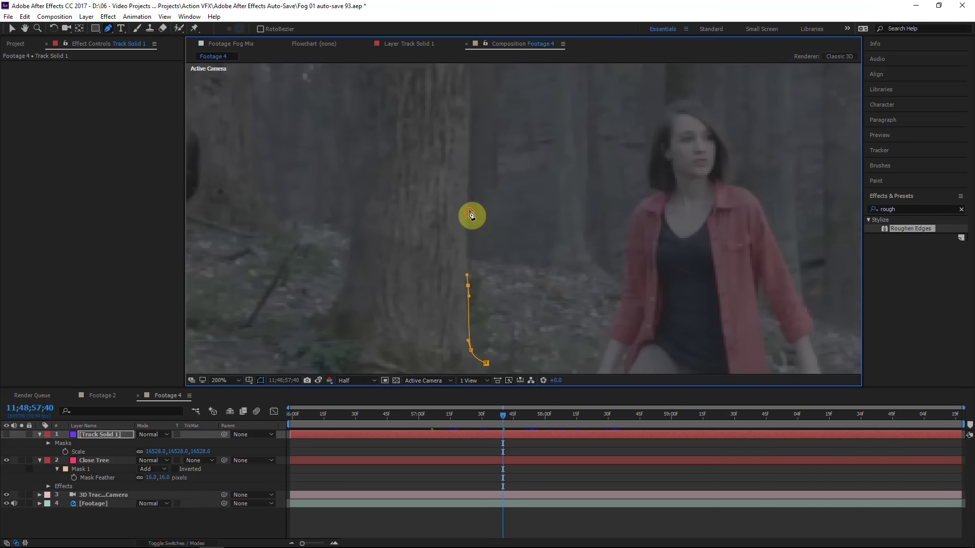
left_click_drag(468, 210, 467, 199)
left_click_drag(468, 187, 464, 352)
left_click_drag(464, 235, 464, 227)
key("comma")
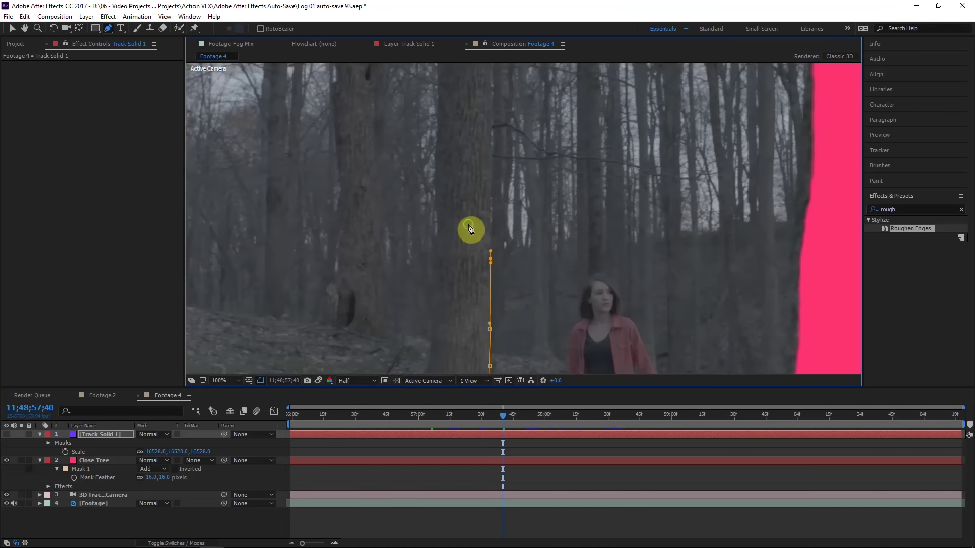
scroll(477, 224, "up", 4)
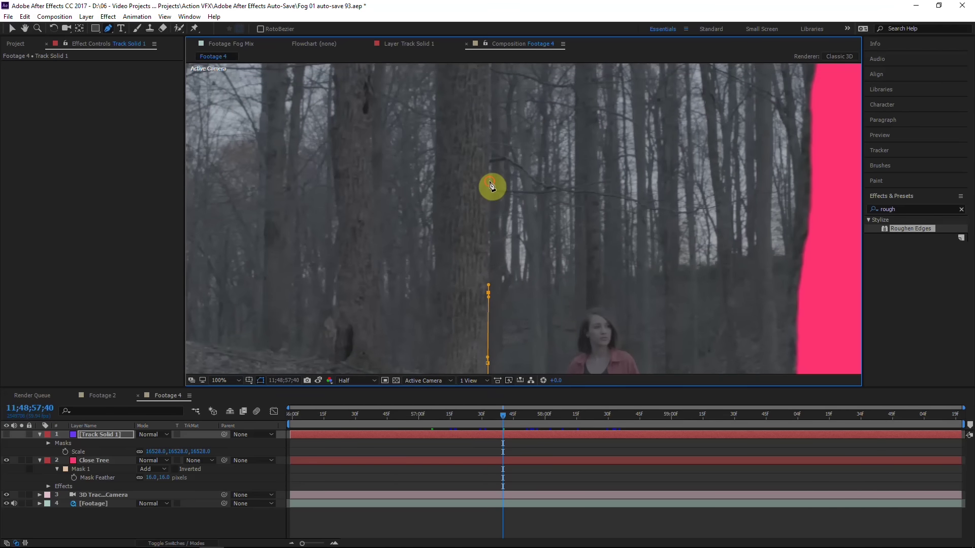
left_click_drag(490, 184, 489, 157)
key("ctrl+z")
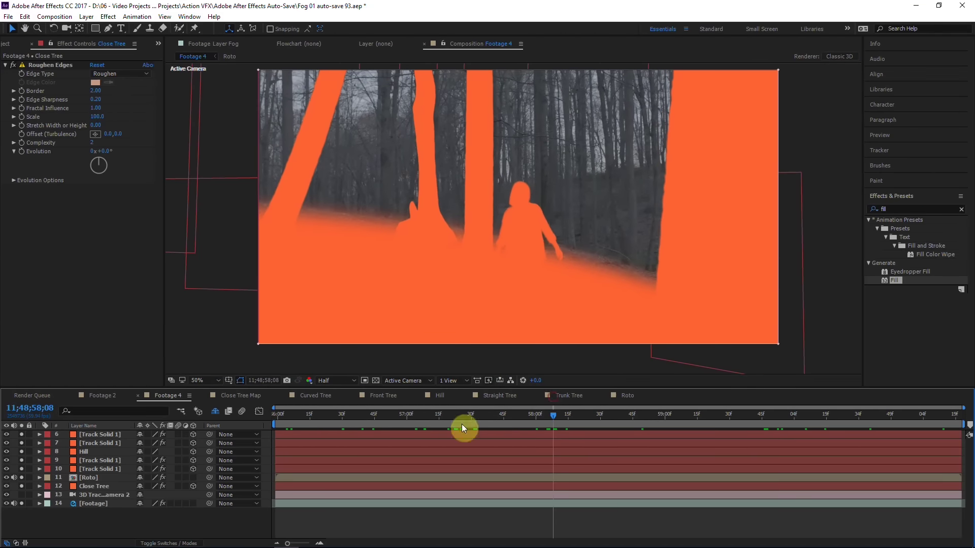
Toggle the Hill layer's solo state off and on and scrub the timeline to examine how its matte follows the slope
left_click(86, 452)
left_click(23, 454)
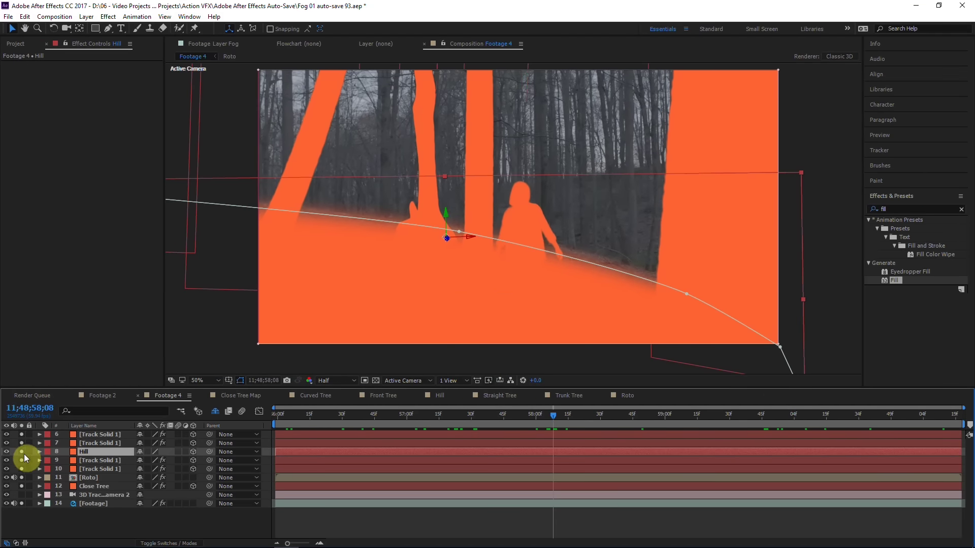
left_click(23, 454)
left_click(497, 414)
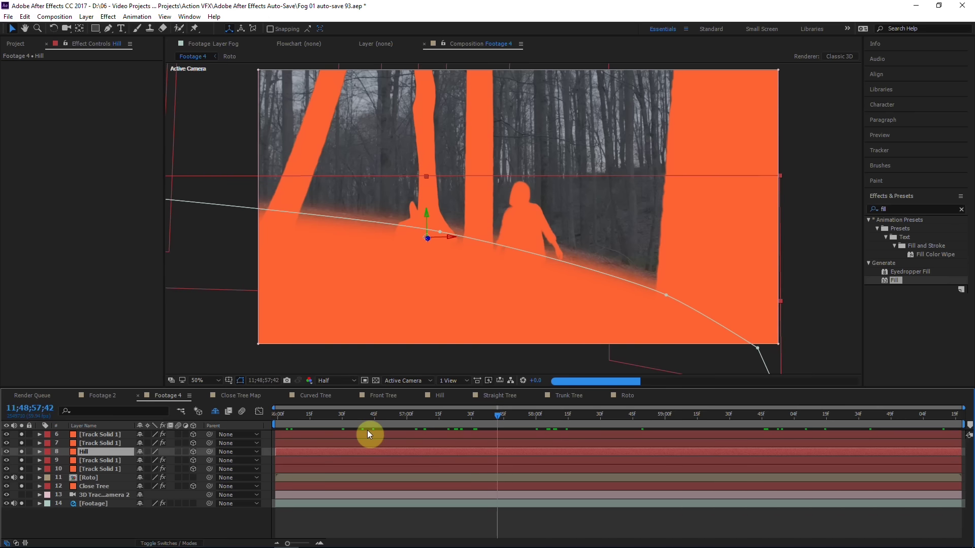
left_click(472, 520)
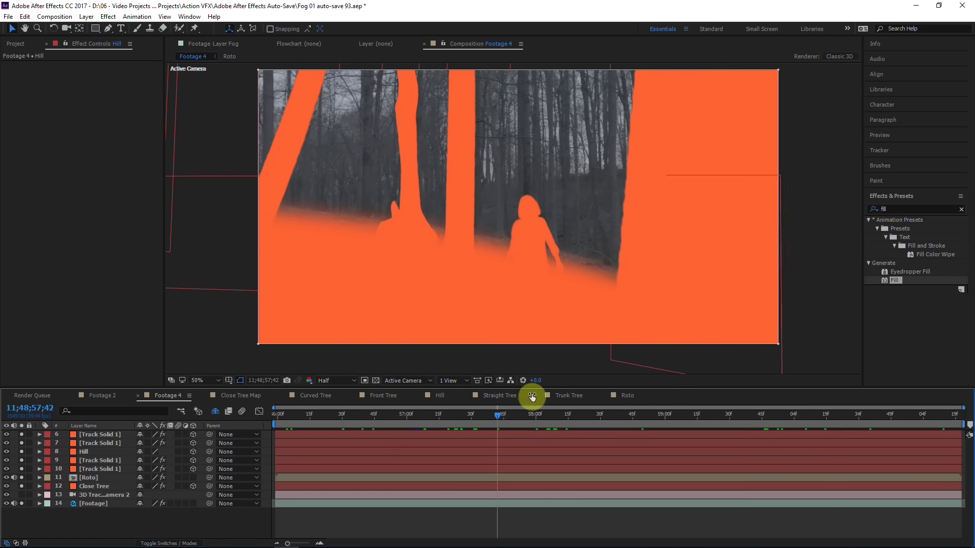
left_click(536, 416)
left_click_drag(630, 417, 661, 415)
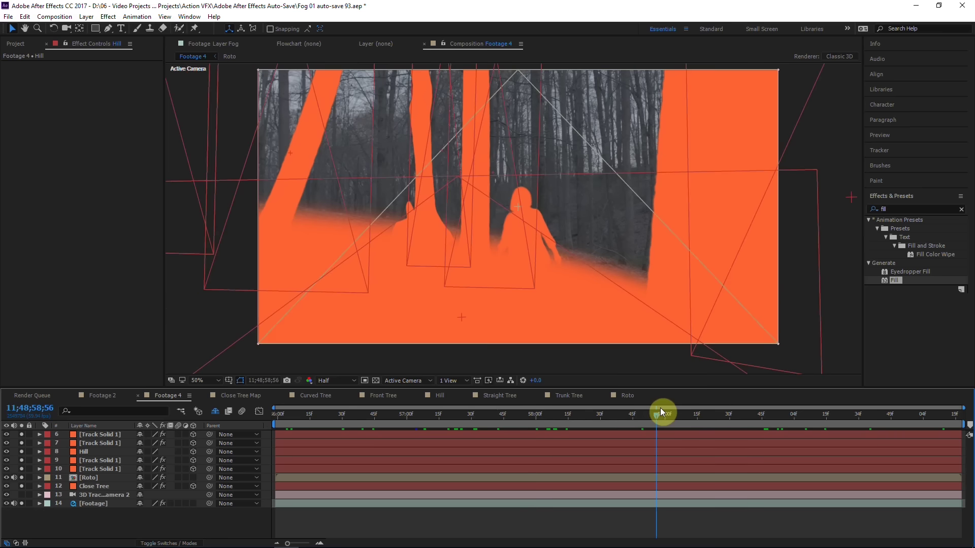
Select the 3D Tracker Camera 2 layer and scrub through the later frames to examine how the tree mattes follow the camera movement
left_click(81, 495)
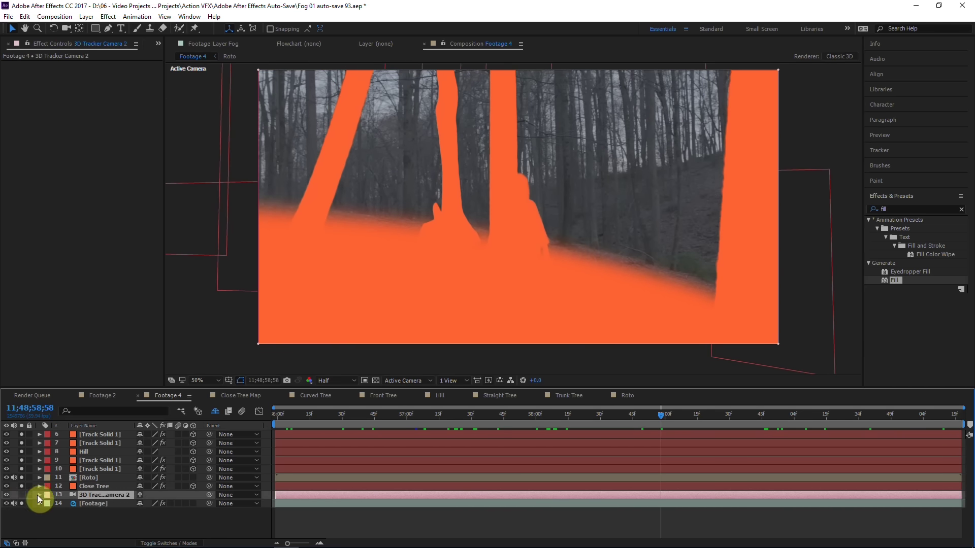
left_click(702, 417)
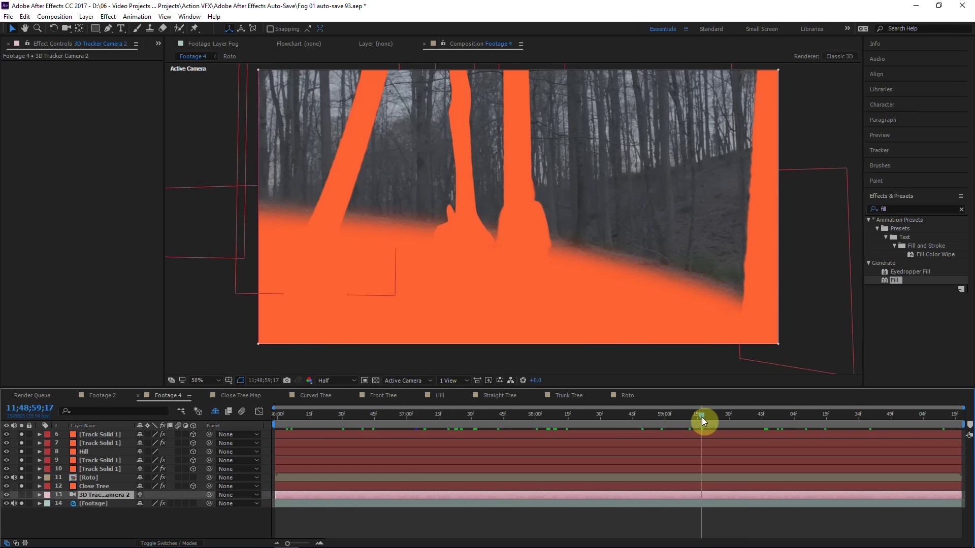
left_click(724, 416)
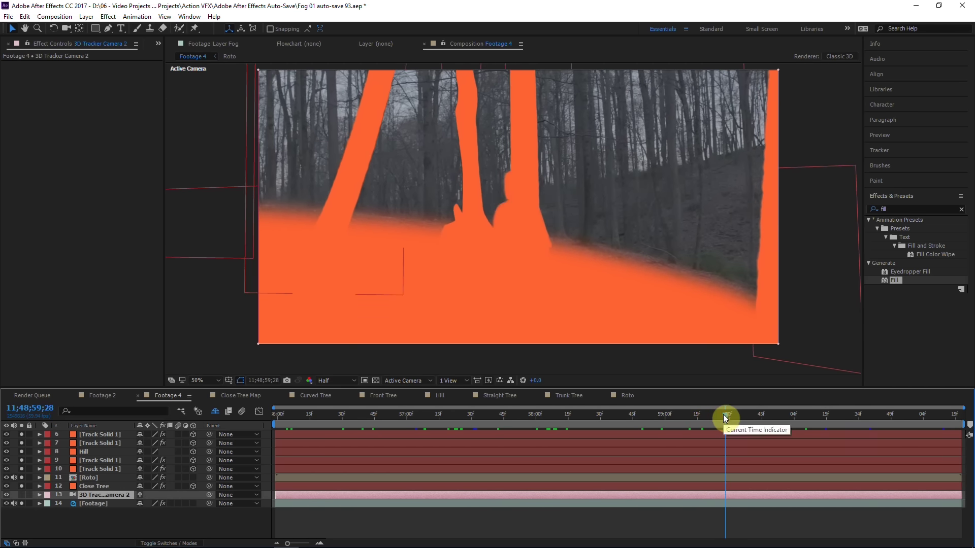
left_click(742, 415)
left_click_drag(771, 411, 791, 412)
Reveal Close Tree's Mask Path keyframes and toggle the layer's solo at different frames to compare its mask with the foreground trunk
left_click(103, 489)
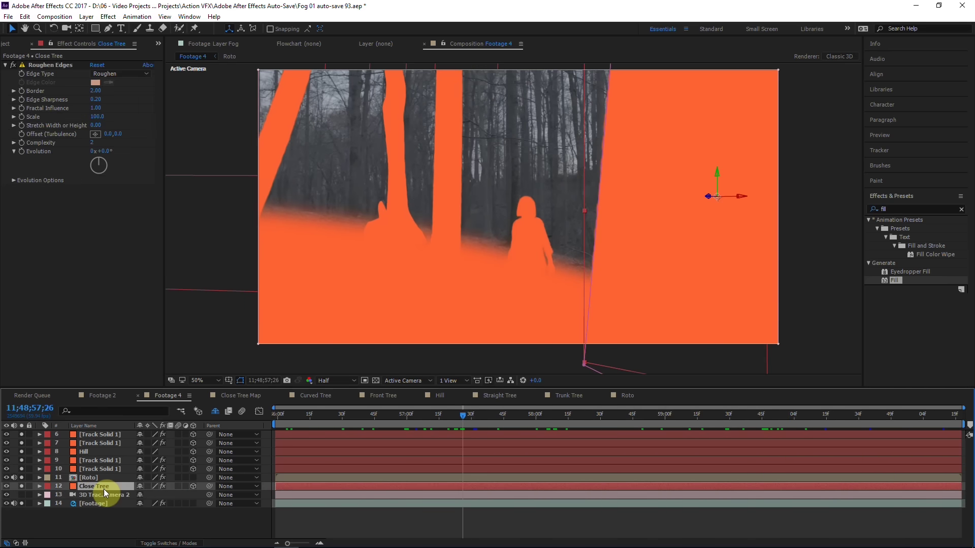
key("u")
left_click(21, 486)
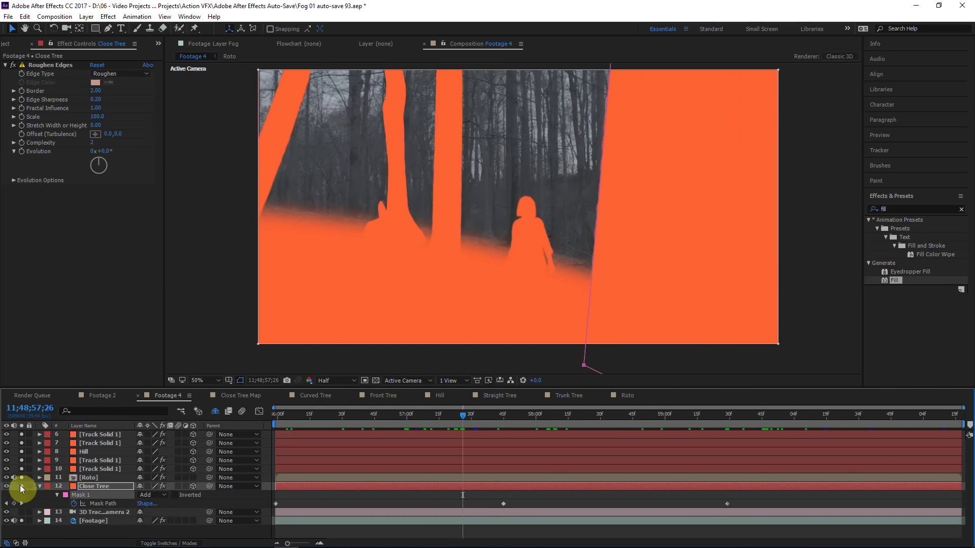
left_click(744, 416)
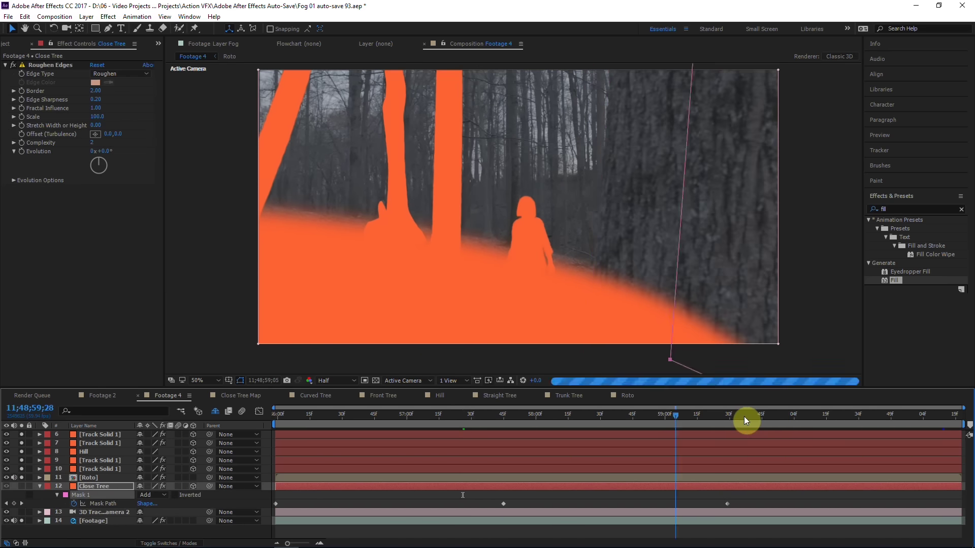
left_click(659, 416)
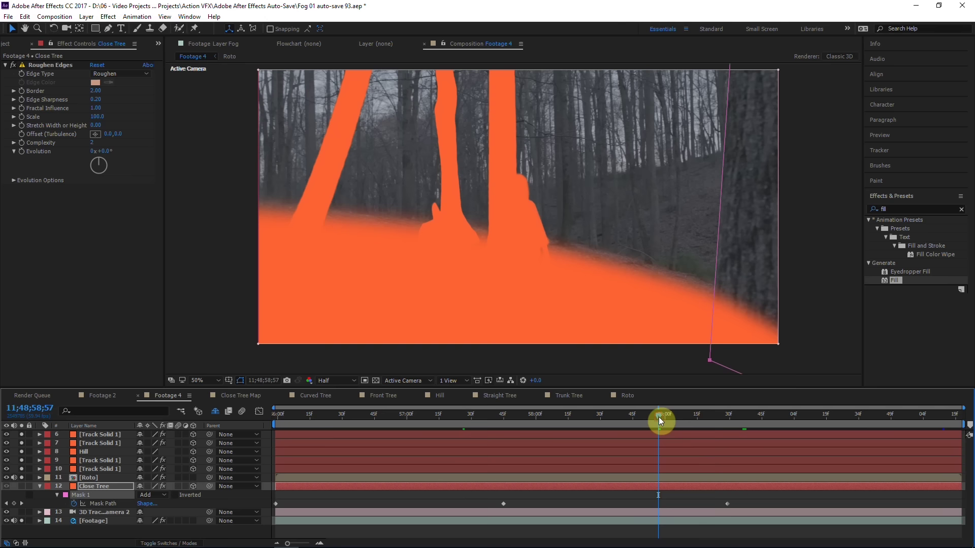
left_click(21, 487)
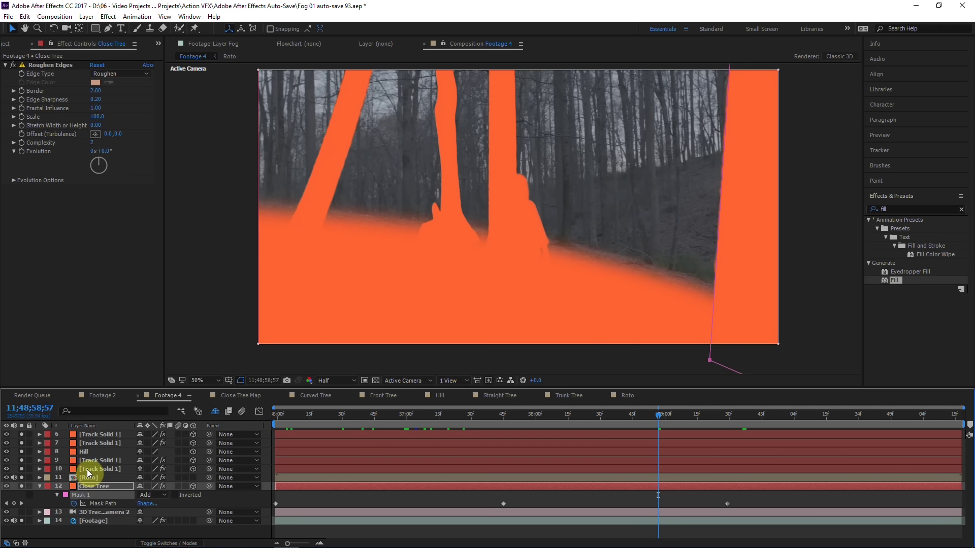
left_click_drag(658, 414, 422, 414)
Unsolo the tree and hill mattes so only Roto shows over the footage, and scrub to examine the matte on the walking woman
left_click(71, 480)
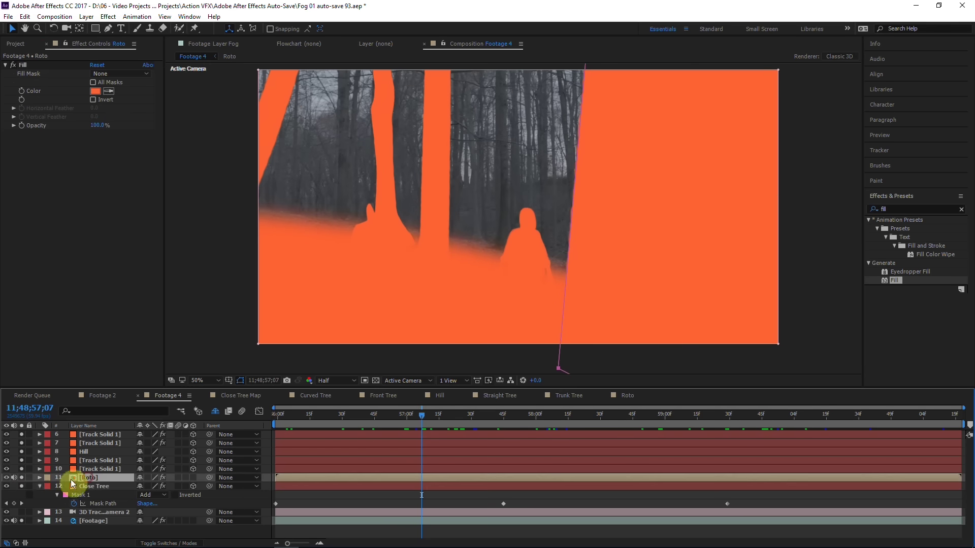
left_click(21, 486)
left_click_drag(22, 469, 20, 418)
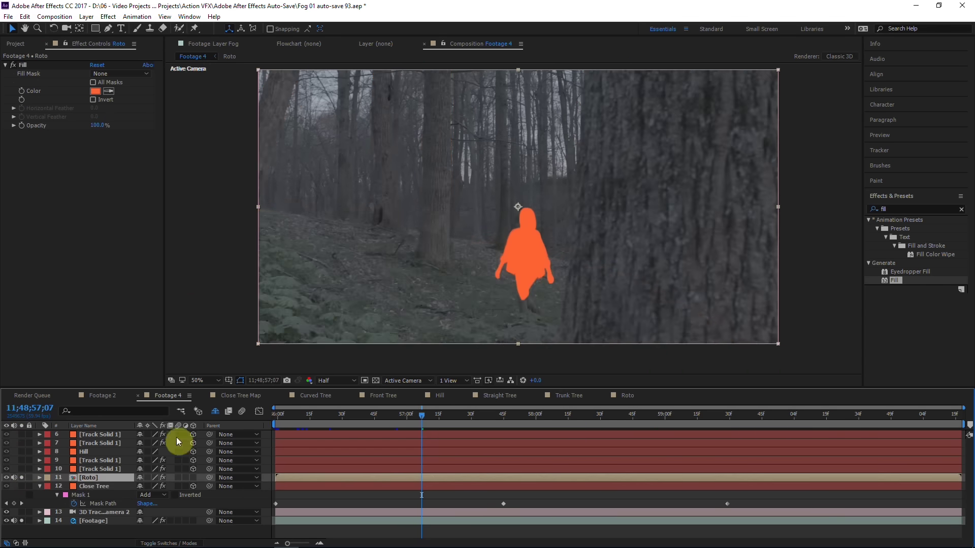
left_click_drag(675, 414, 930, 402)
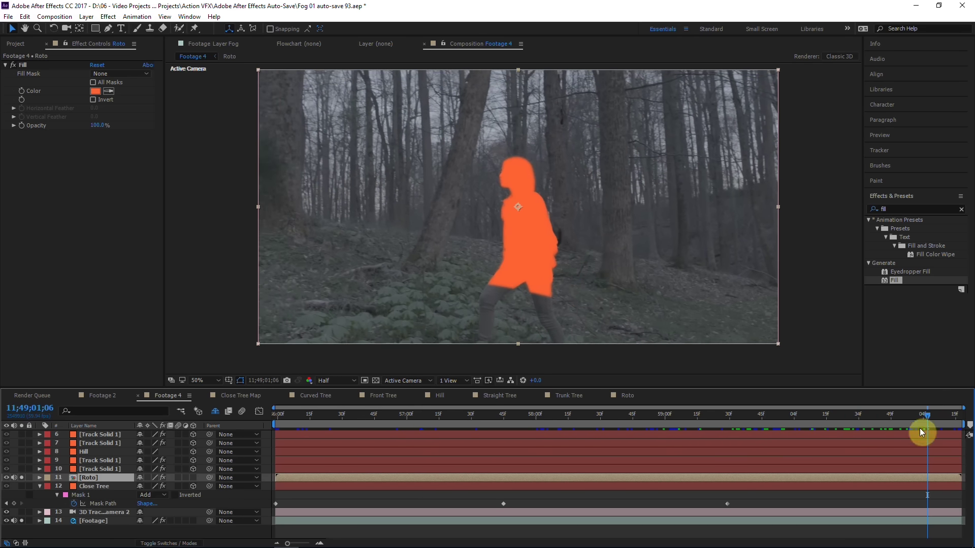
left_click_drag(947, 414, 743, 428)
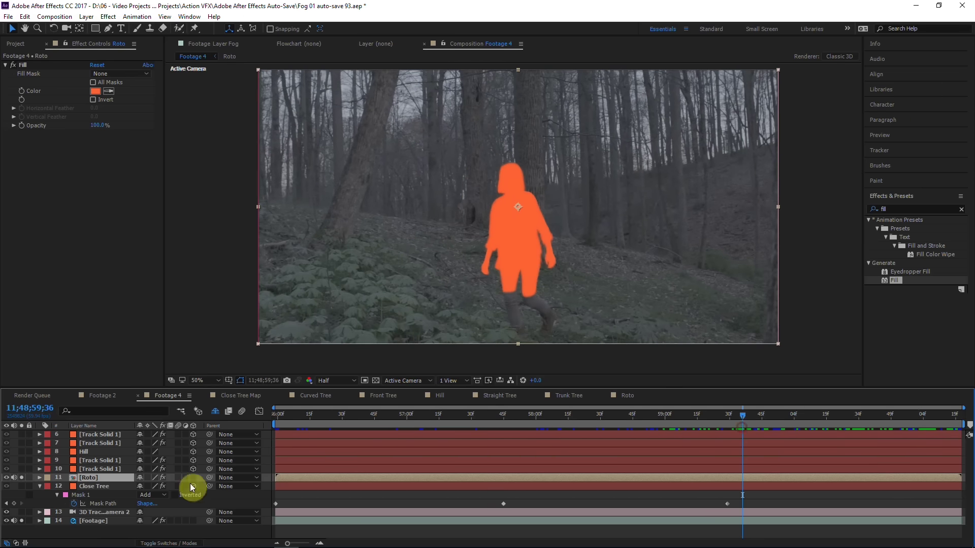
Unsolo Roto, move to an earlier frame at about 11;48;58;41, and solo all the tree, hill and roto mattes together
left_click(15, 481)
left_click(101, 504)
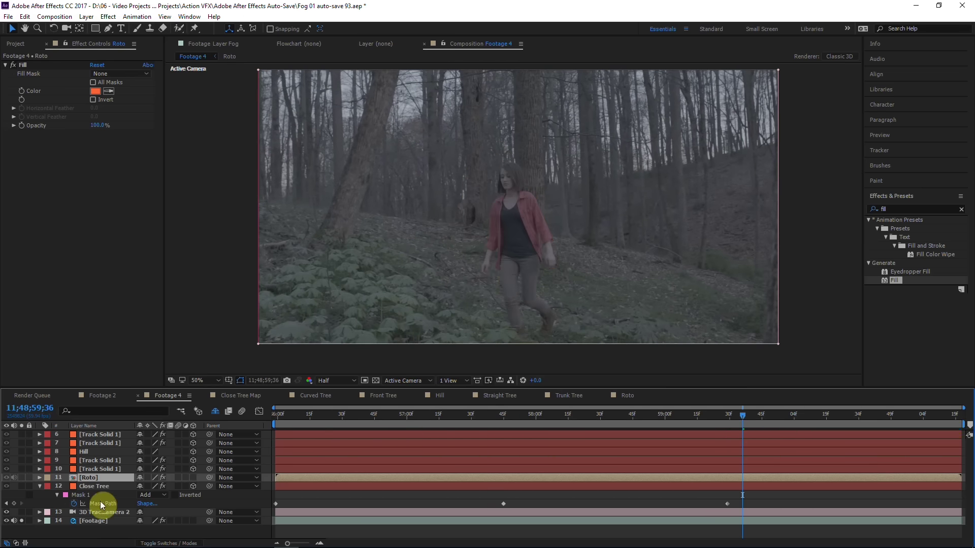
left_click(624, 417)
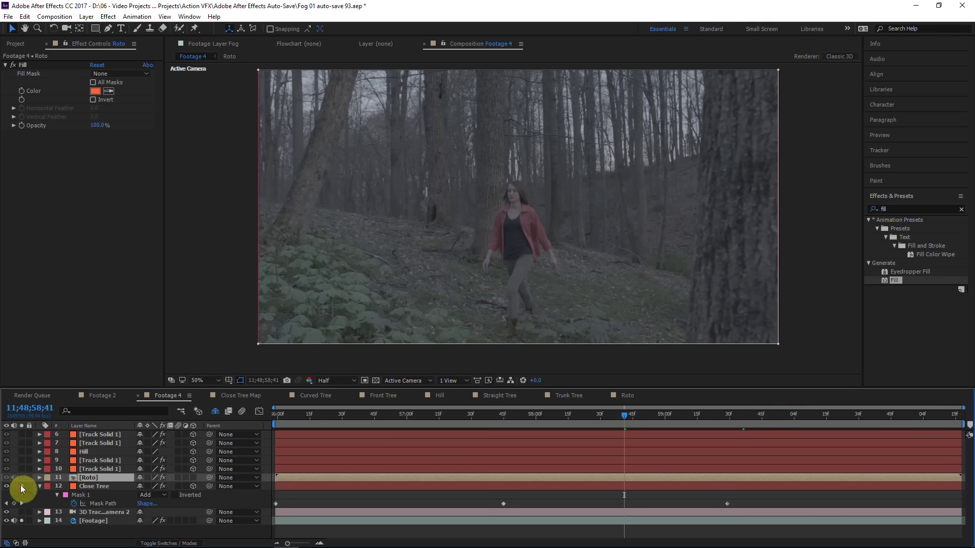
left_click_drag(21, 488, 20, 436)
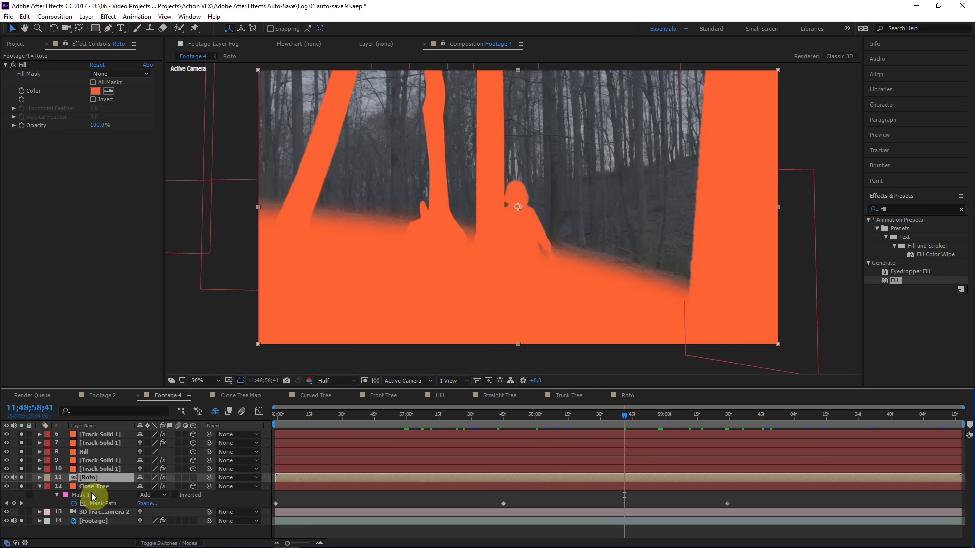
Duplicate the 3D Tracker Camera 2 layer several times and place a camera copy beneath each tree and hill matte layer
left_click(96, 511)
key("ctrl+d")
key("ctrl+d")
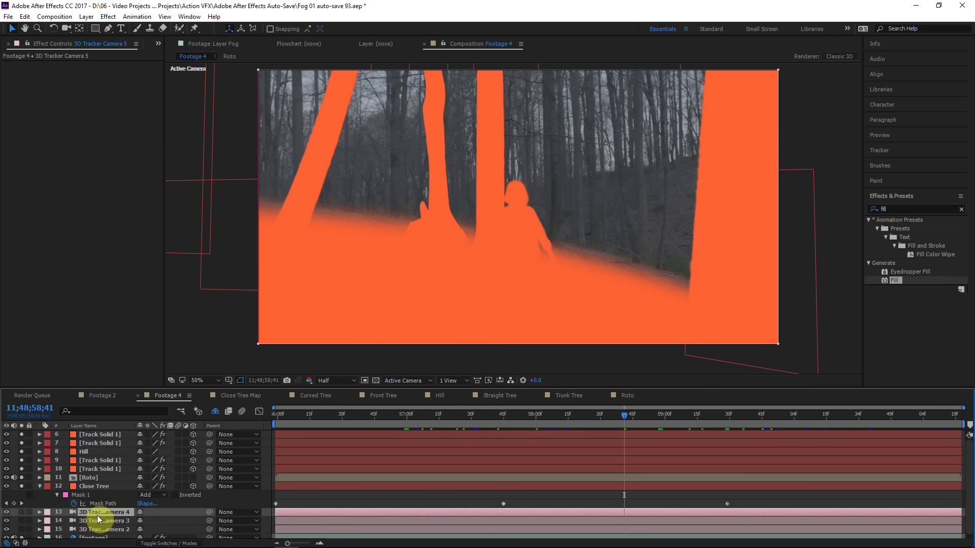
key("ctrl+d")
left_click_drag(97, 516, 104, 459)
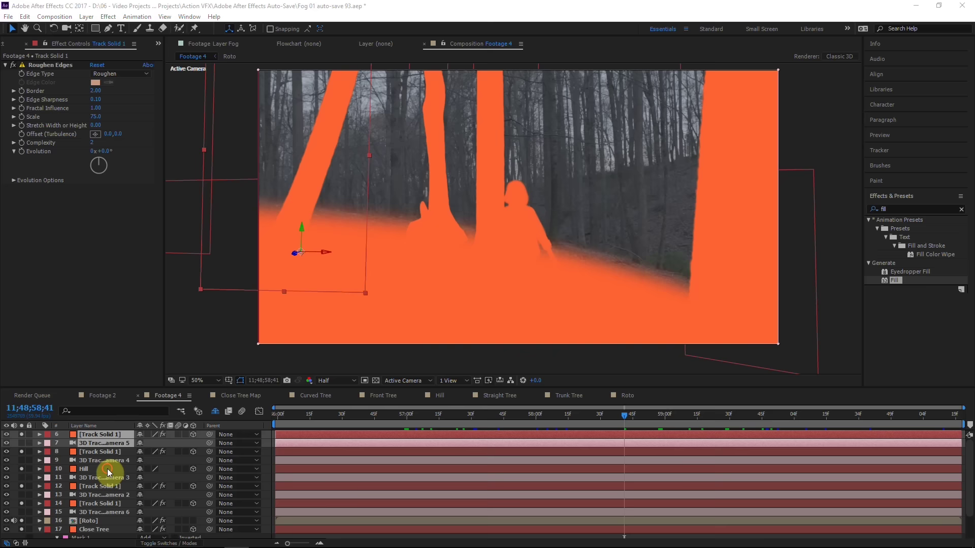
Pre-compose the uppermost Track Solid 1 matte with 3D Tracker Camera 5, moving all attributes into the new composition
left_click(107, 469)
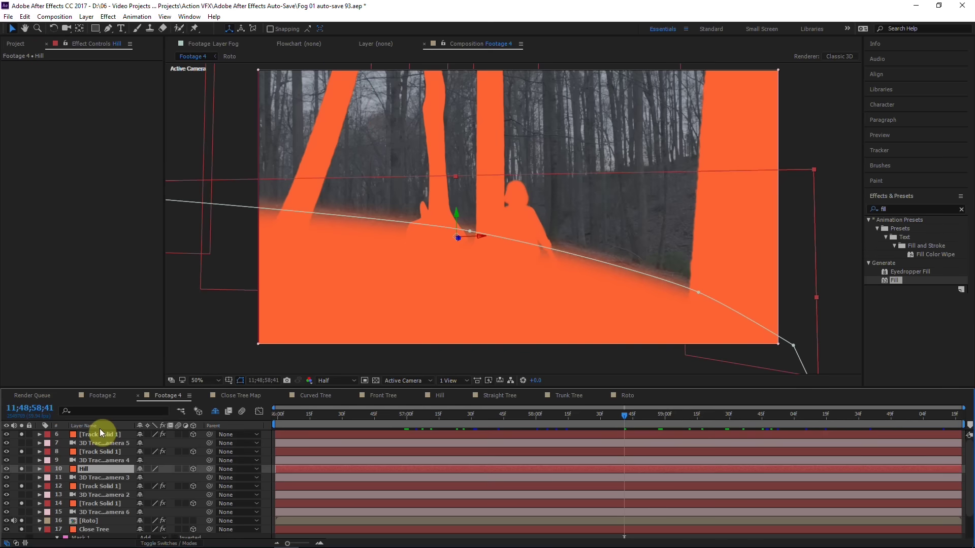
left_click(100, 435)
left_click(100, 442, "shift")
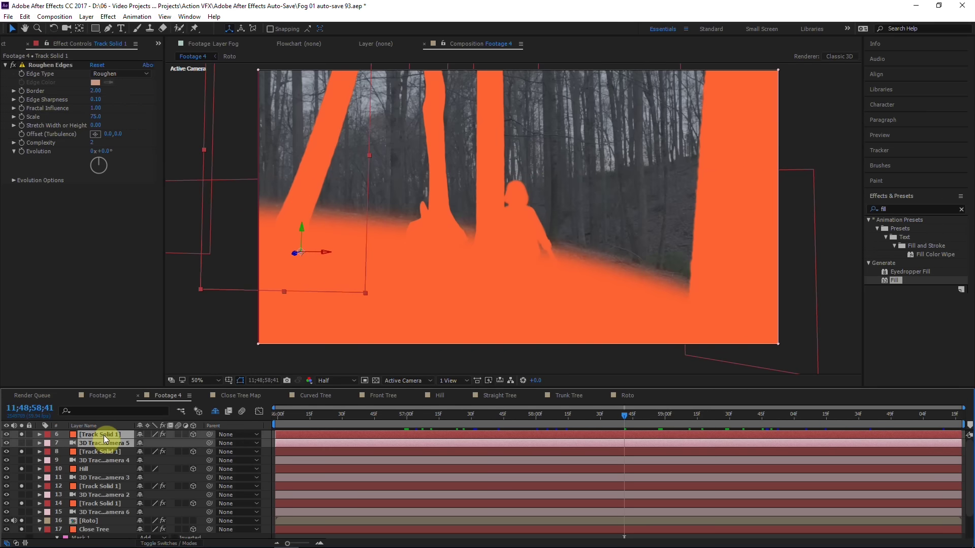
right_click(105, 440)
left_click(154, 340)
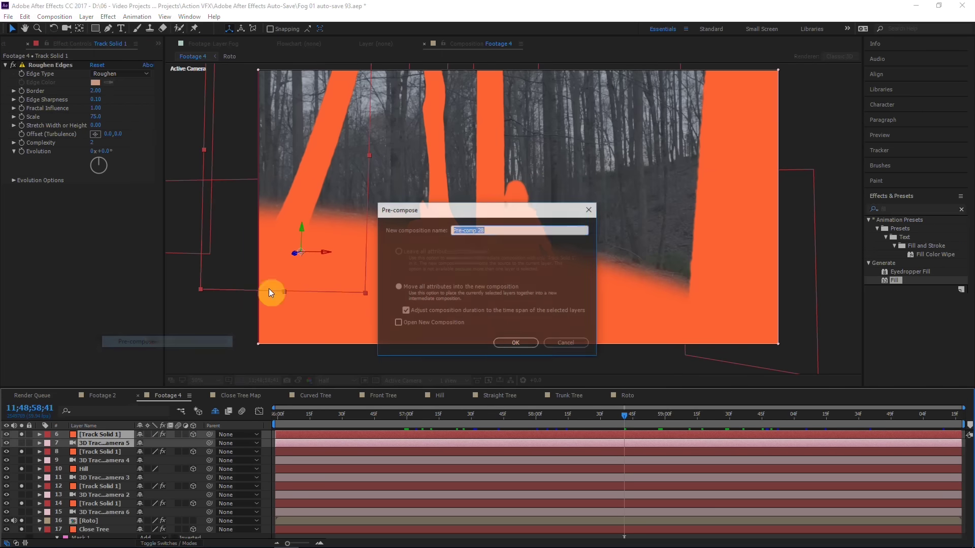
left_click(426, 292)
left_click(516, 344)
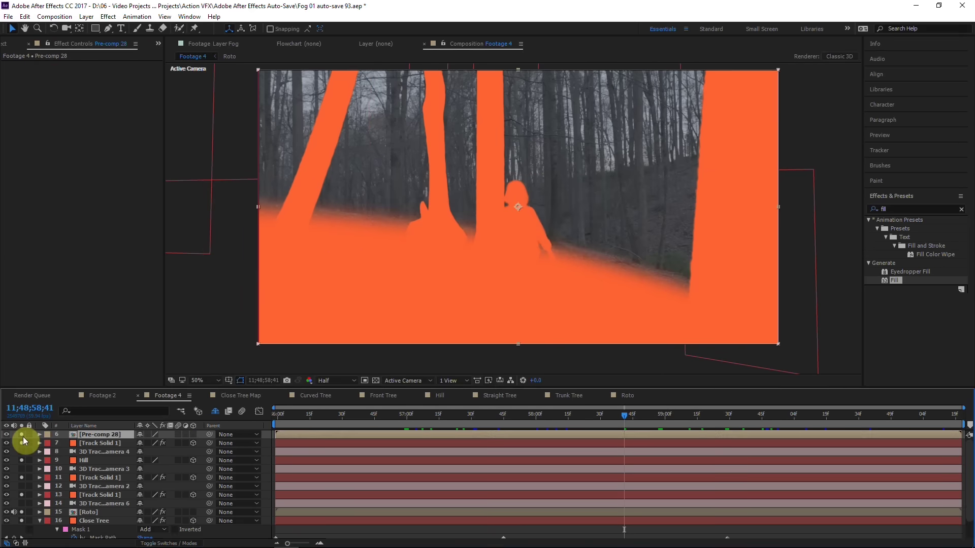
Unsolo the remaining mattes to examine the pre-composed tree over the footage, and scrub toward the end of the shot
left_click_drag(21, 443, 22, 520)
left_click(39, 521)
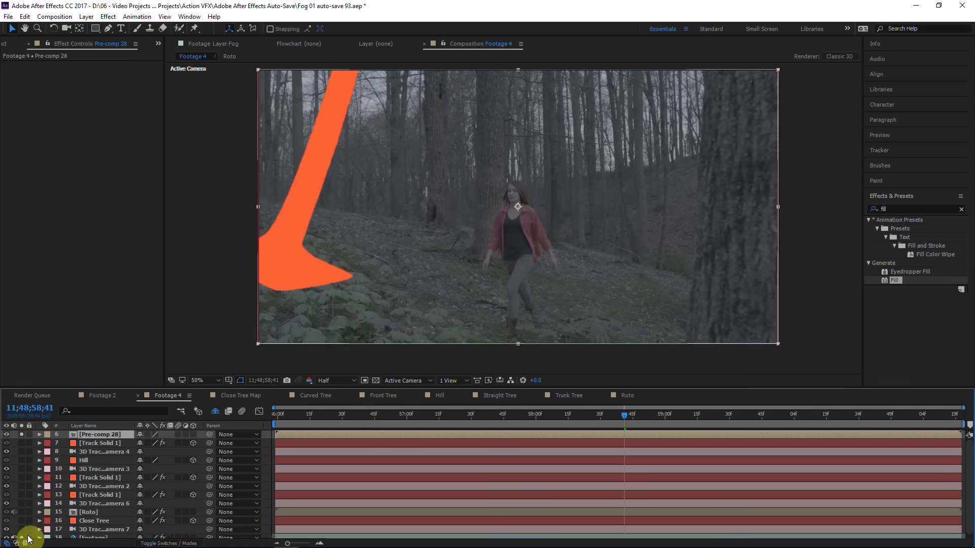
scroll(28, 539, "down", 1)
left_click(21, 534)
left_click_drag(593, 412, 857, 415)
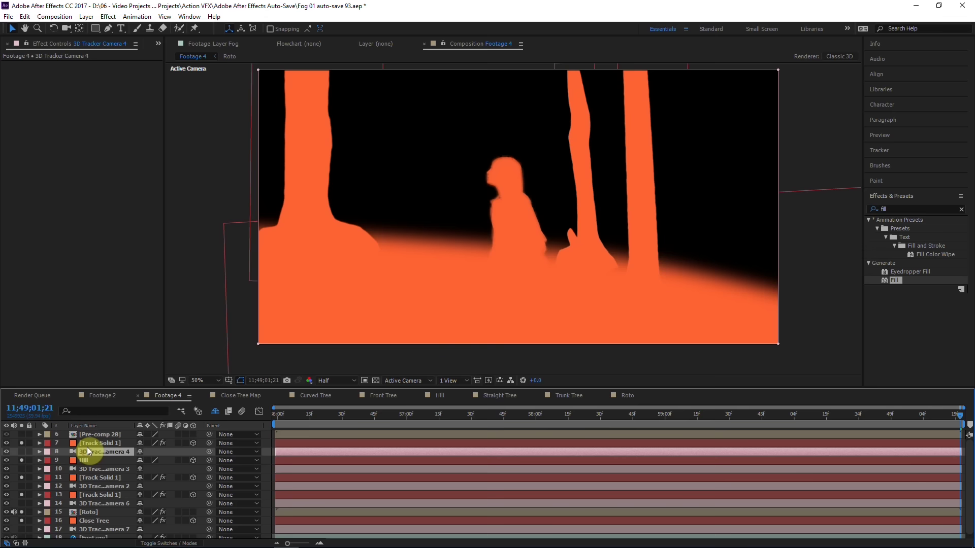
Pre-compose the next Track Solid 1 matte together with the 3D Tracker Camera 4 layer directly beneath it
left_click(90, 445)
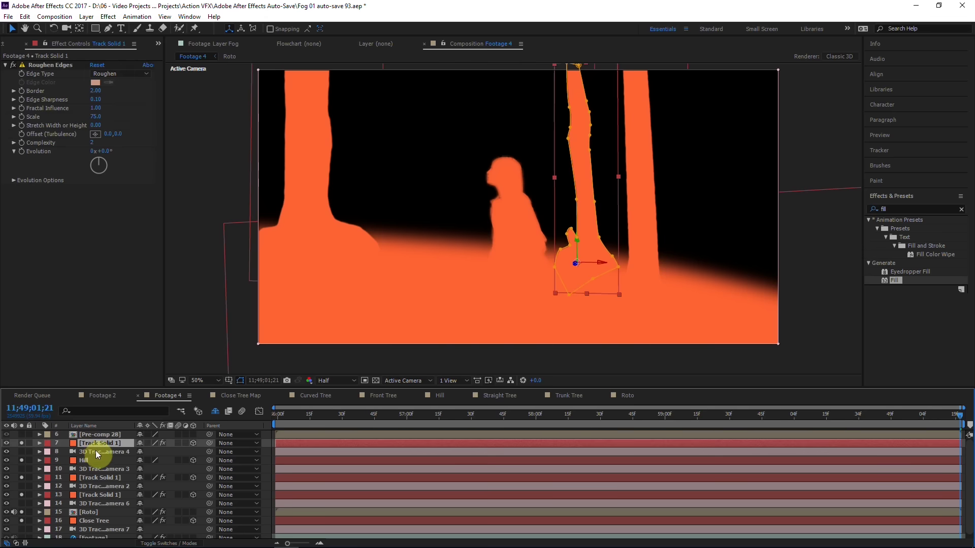
left_click(96, 450, "shift")
right_click(95, 450)
left_click(154, 358)
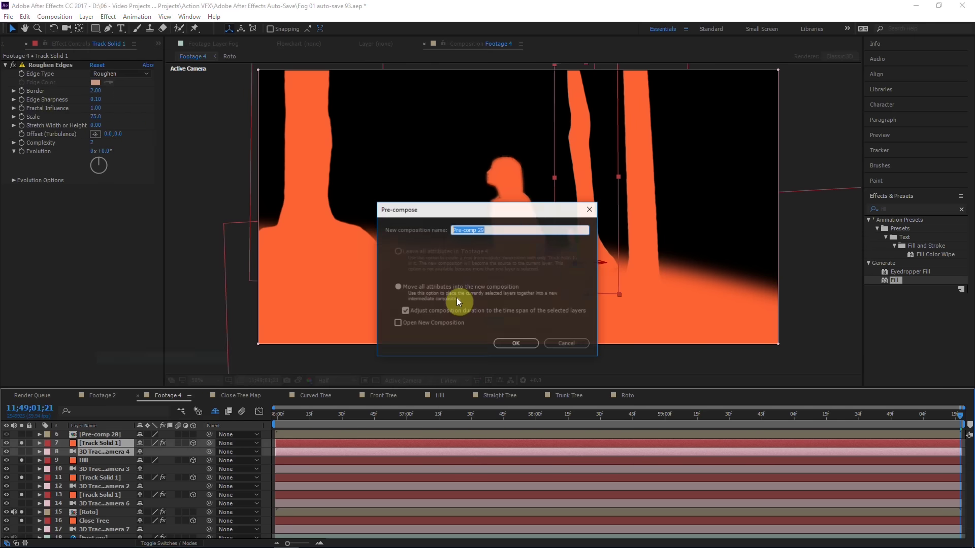
left_click(513, 344)
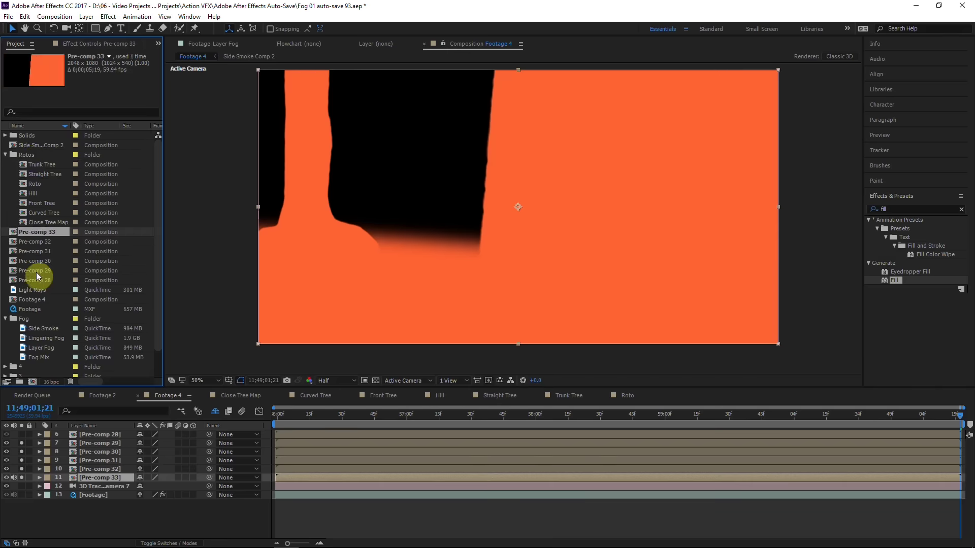
Examine the matte compositions in the Rotos folder, including Trunk Tree, Straight Tree, Roto and Hill
left_click(27, 164)
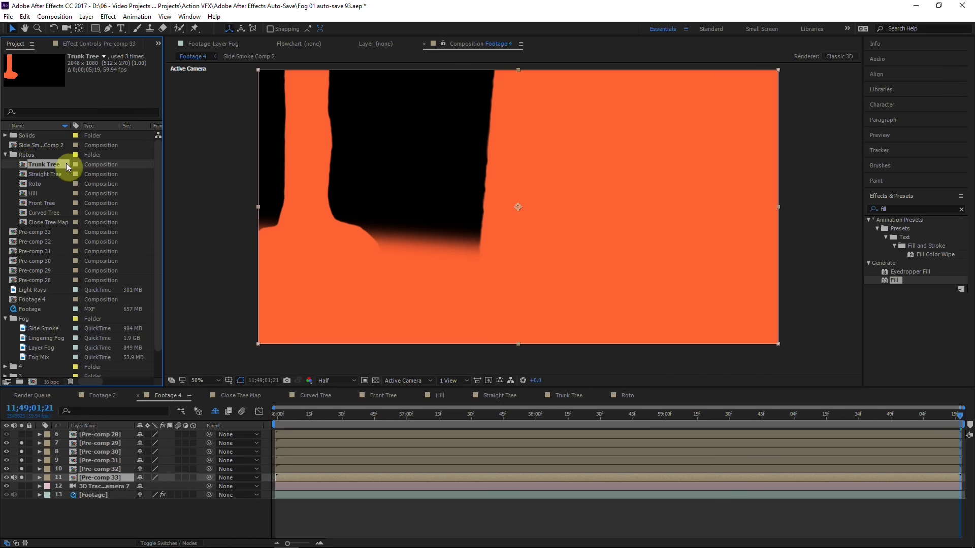
left_click(18, 156)
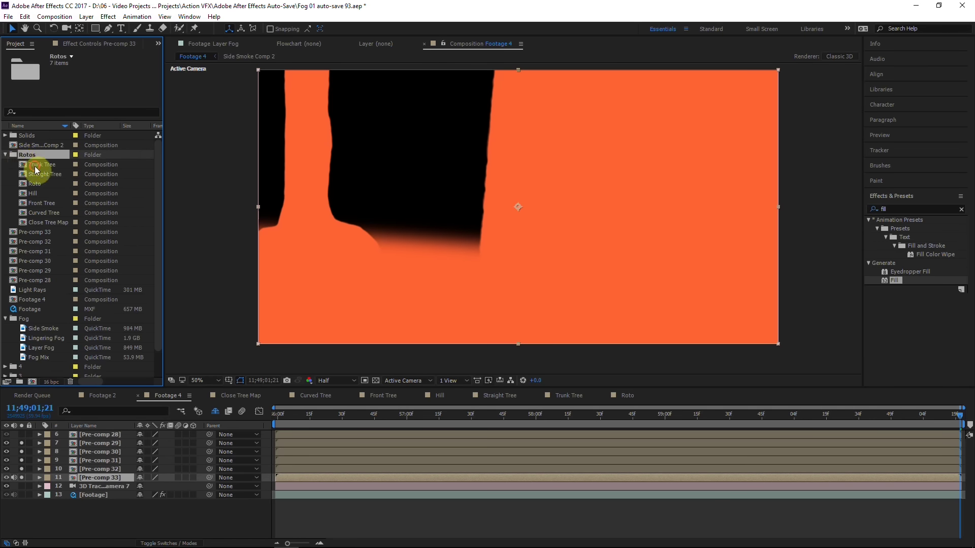
left_click(35, 166)
left_click(43, 173)
left_click(38, 183)
left_click(33, 192)
left_click(35, 183)
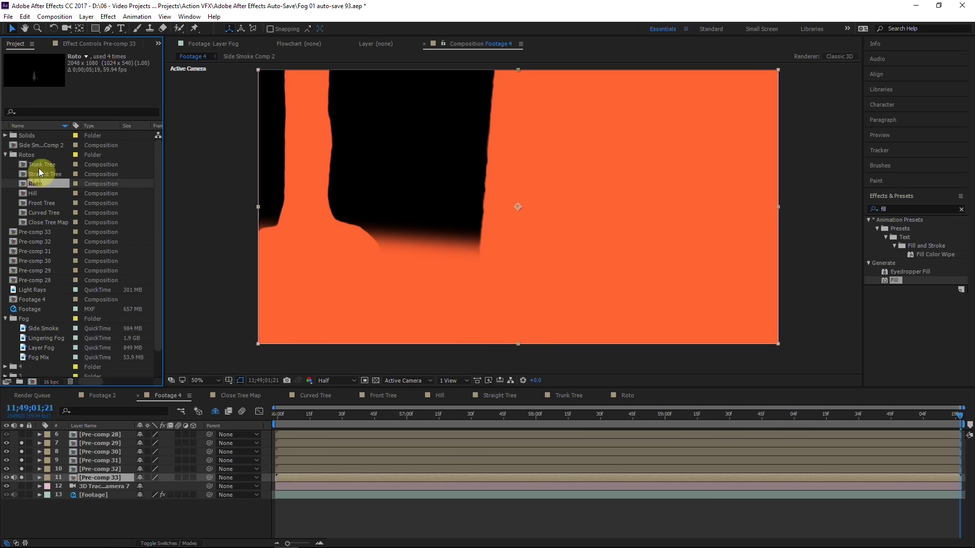
left_click(38, 169)
left_click(39, 178)
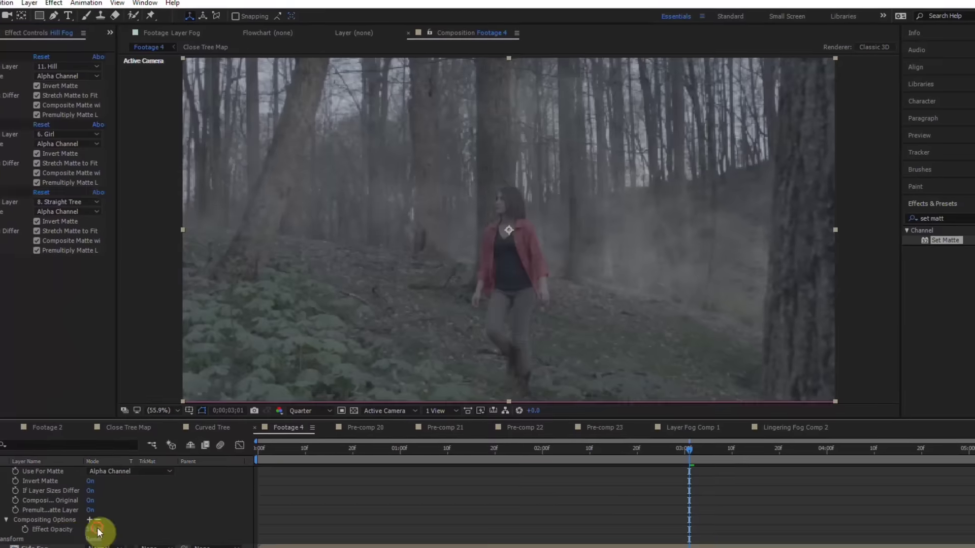
Set Hill Fog's Set Matte 4 to take its matte from Curved Tree, and choose a matte layer for Set Matte 5
left_click(60, 203)
left_click(66, 378)
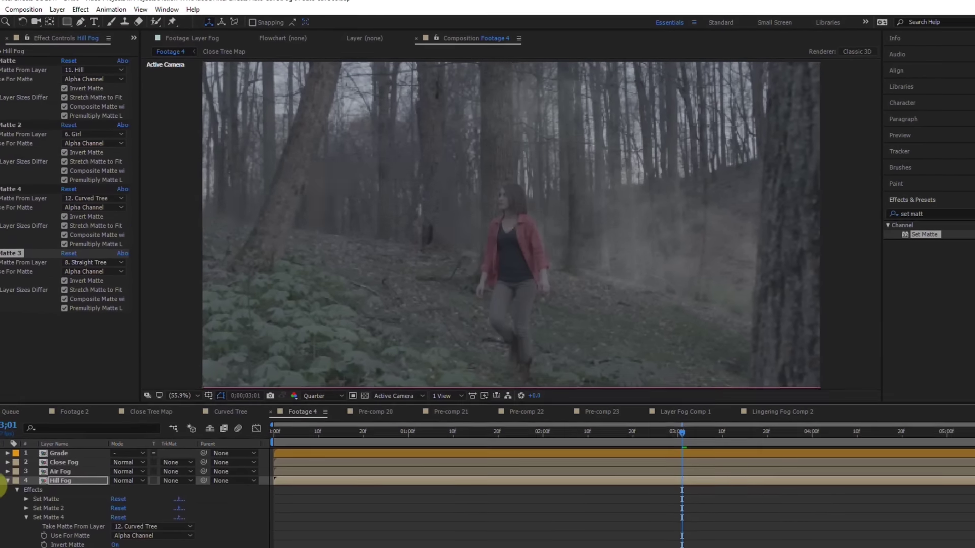
left_click(97, 325)
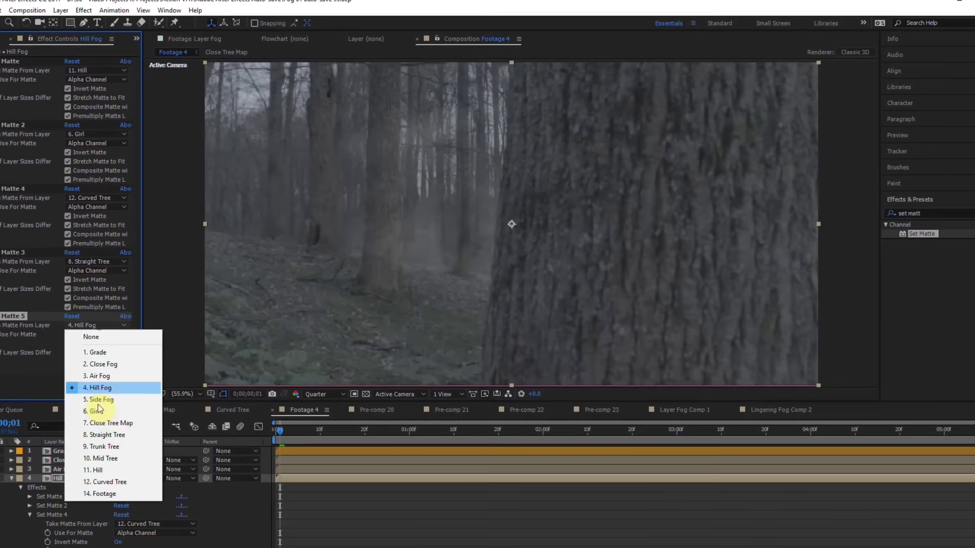
left_click(98, 401)
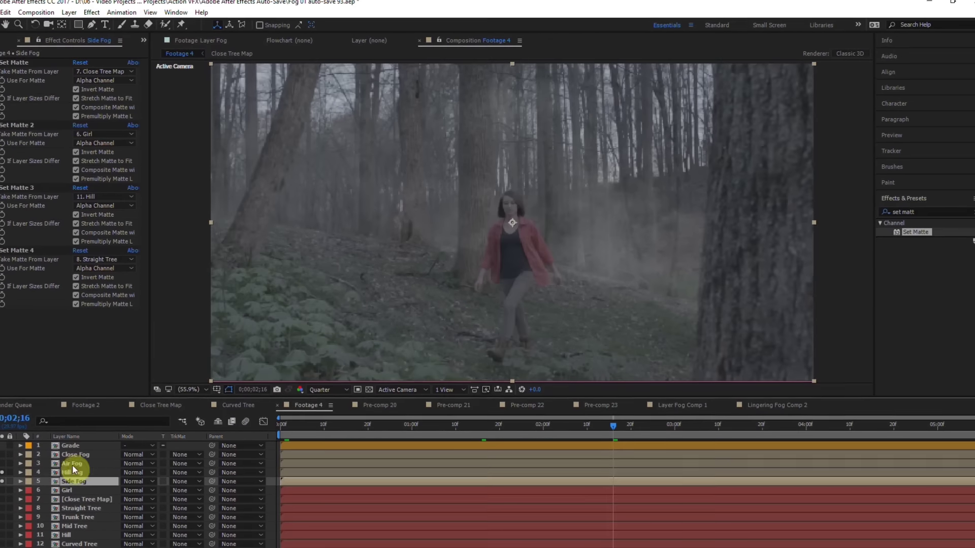
Select the Air Fog layer and choose the layer its Set Matte effect takes the matte from
left_click(74, 463)
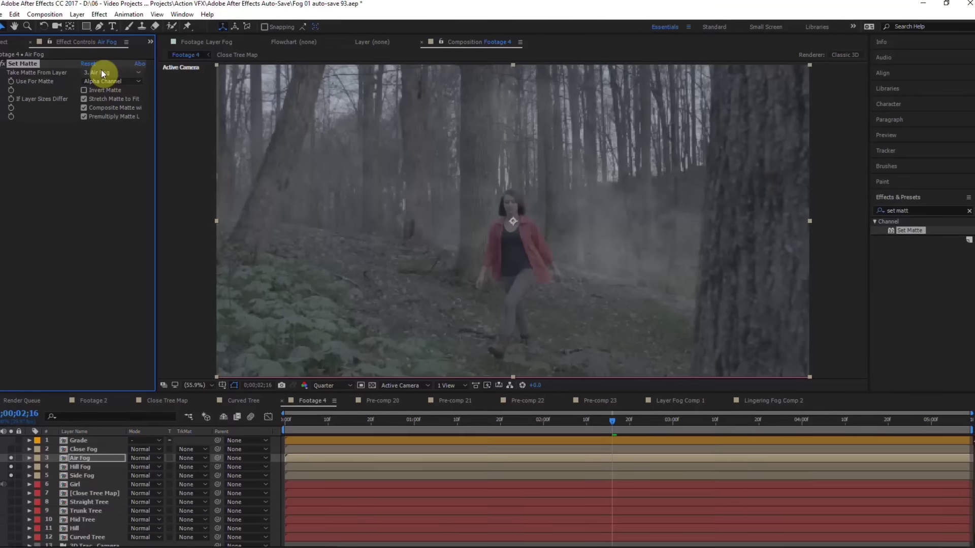
left_click(102, 70)
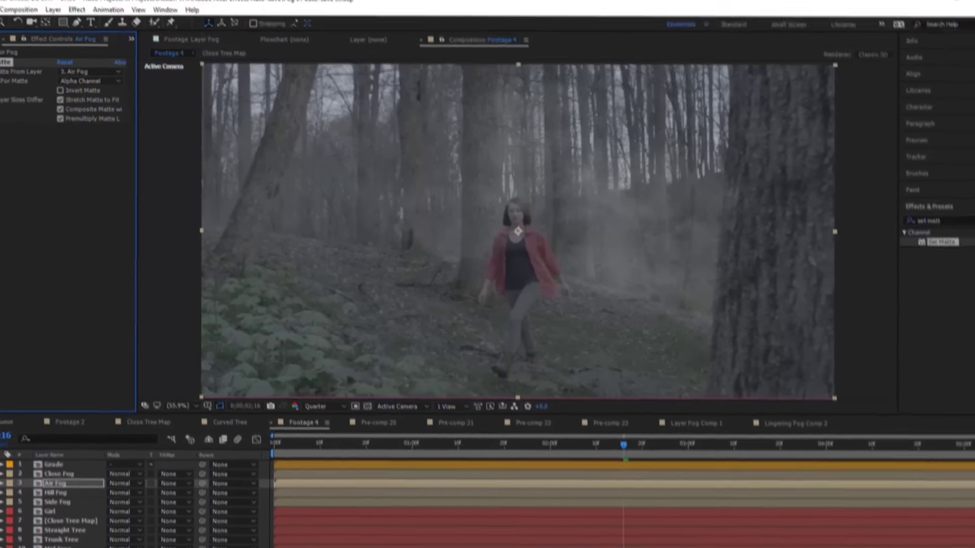
left_click(103, 67)
left_click(128, 180)
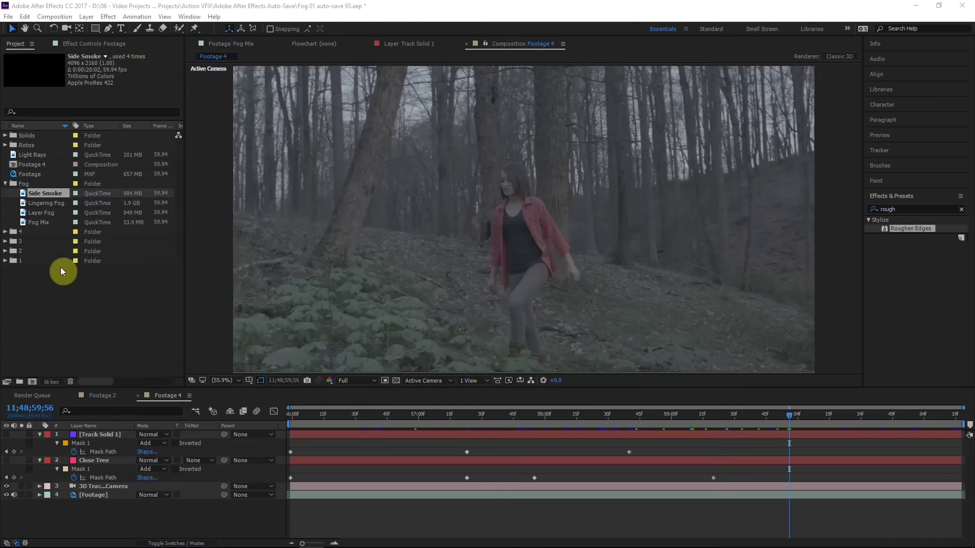
Preview the Side Smoke, Lingering Fog and Layer Fog clips from the Fog folder and scrub through their smoke movement
left_click(70, 301)
double_click(43, 194)
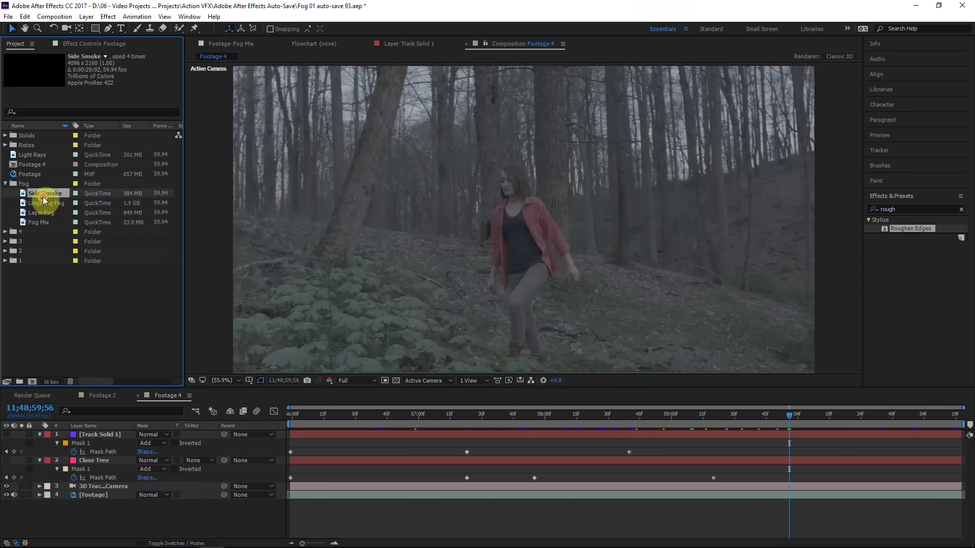
left_click_drag(232, 364, 628, 344)
double_click(48, 203)
double_click(40, 213)
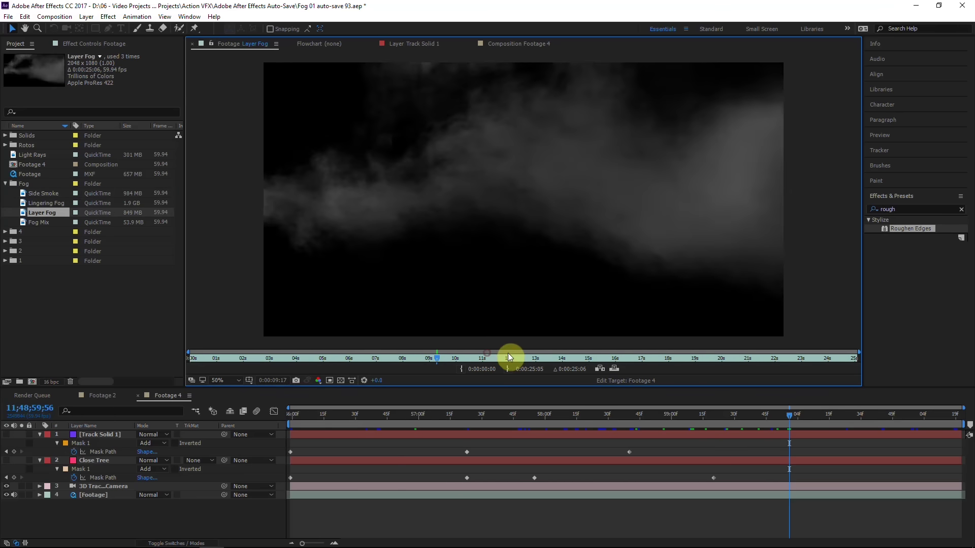
left_click_drag(509, 357, 576, 355)
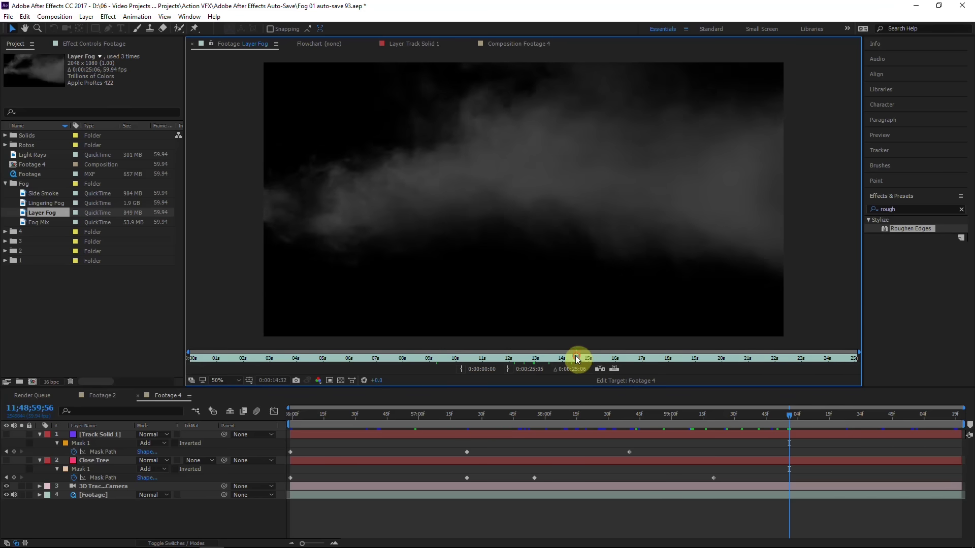
left_click(39, 222)
left_click(93, 317)
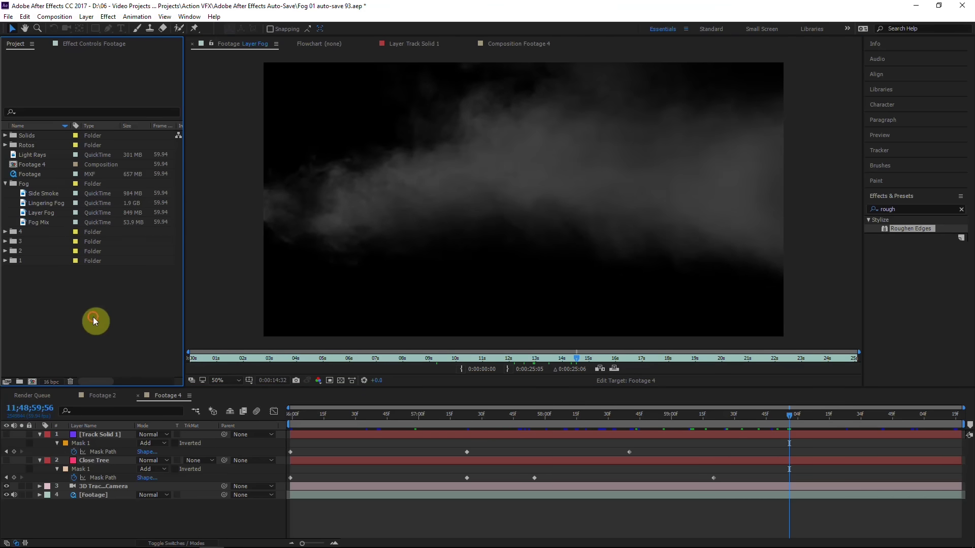
left_click(57, 292)
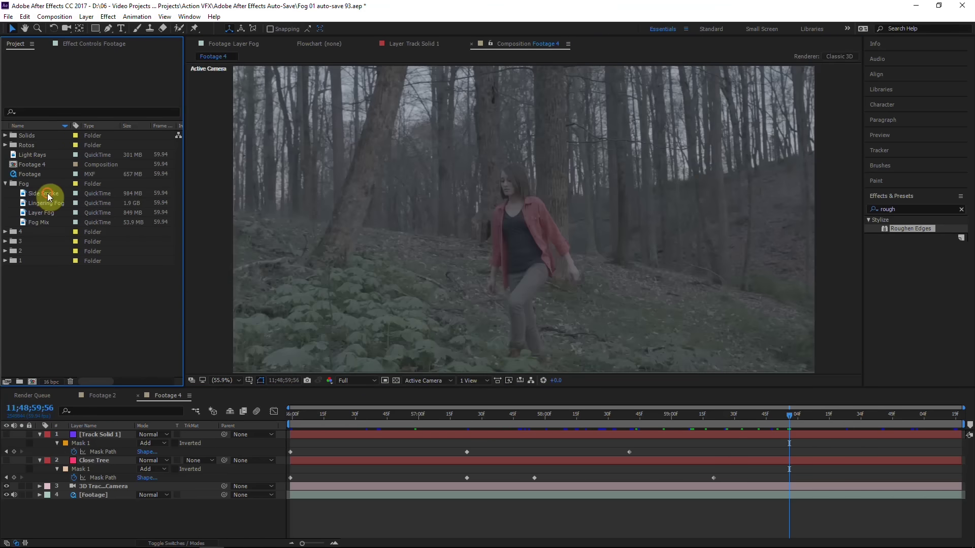
Add the Side Smoke, Lingering Fog and Layer Fog clips above all layers in Footage 4 and reposition them in the frame
left_click(47, 193)
left_click(52, 213, "shift")
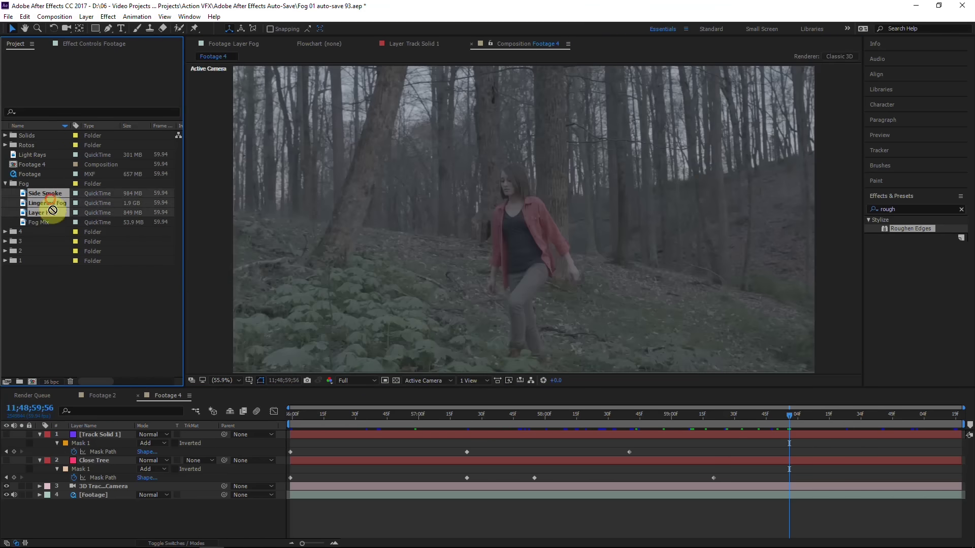
left_click_drag(51, 203, 137, 432)
left_click_drag(620, 243, 418, 142)
scroll(508, 275, "down", 1)
scroll(508, 277, "down", 2)
scroll(508, 279, "up", 2)
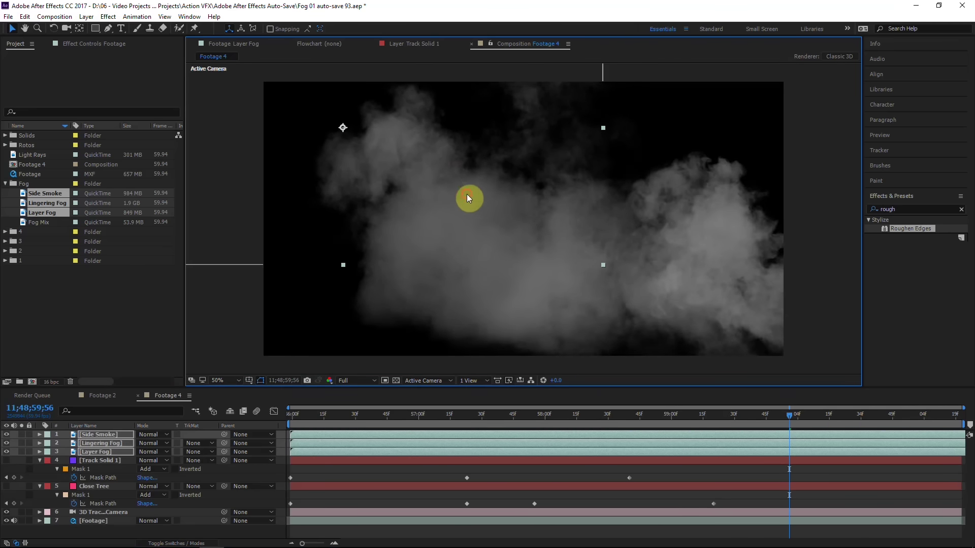
left_click_drag(467, 194, 593, 295)
Set the three fog layers' blending mode to Screen and shift Layer Fog up and to the left in the frame
left_click(155, 443)
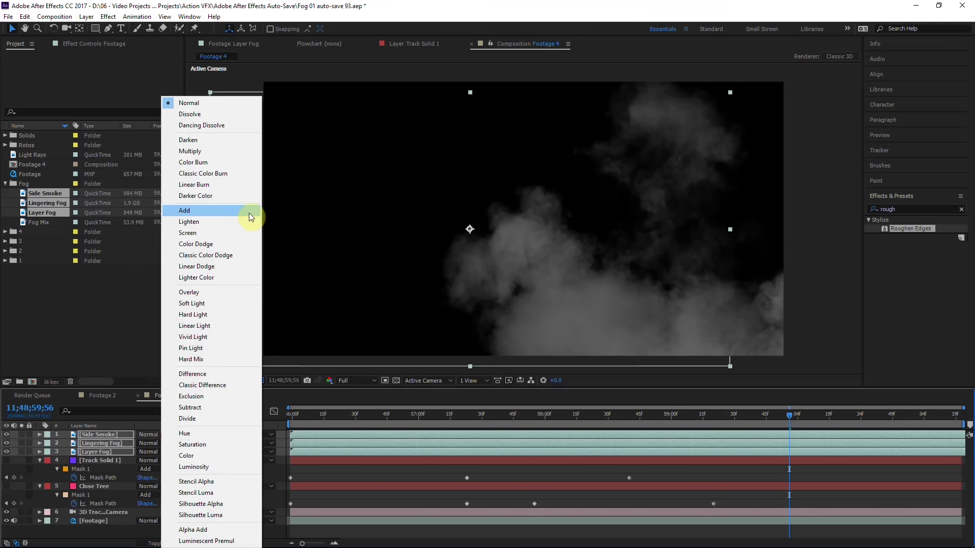
left_click(219, 233)
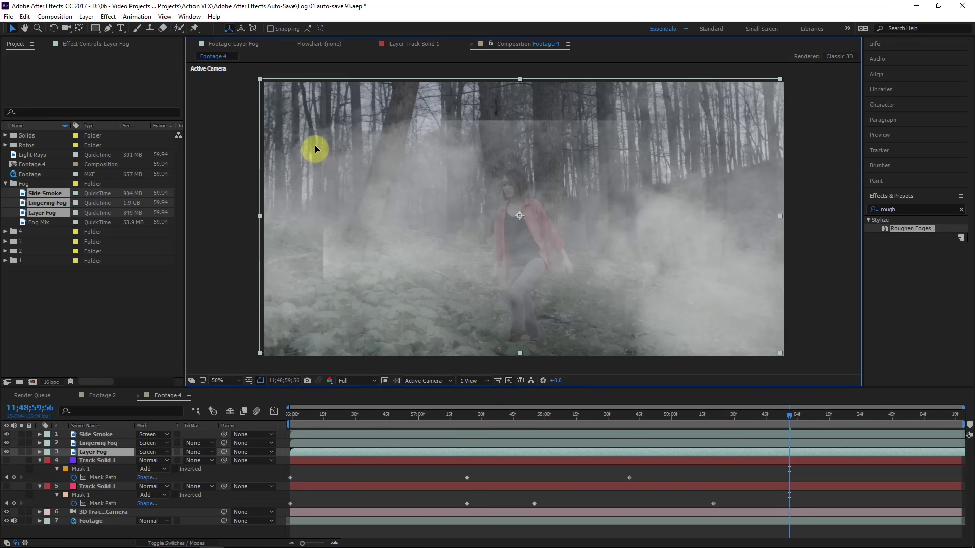
left_click_drag(357, 177, 315, 147)
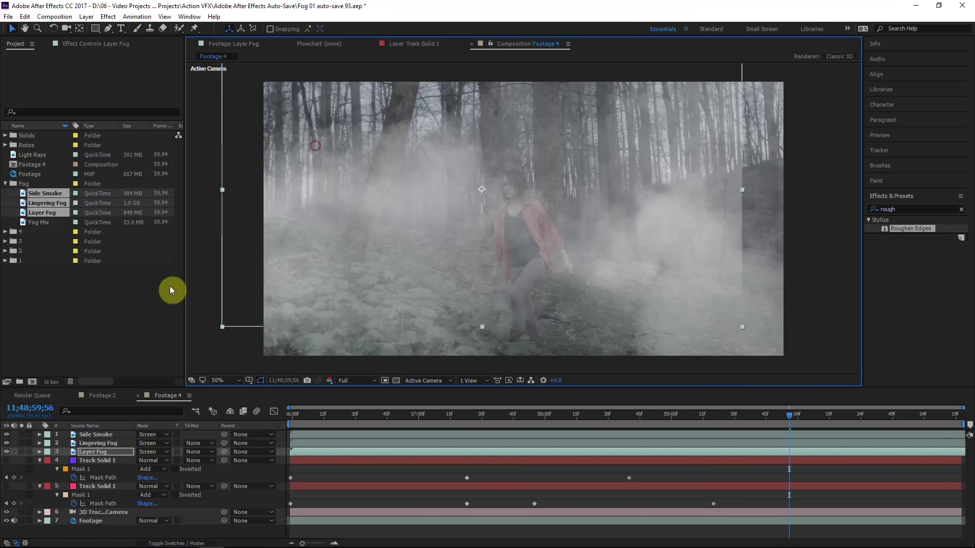
Hide the Layer Fog, Lingering Fog and Side Smoke layers
left_click(6, 452)
left_click(7, 442)
left_click(6, 434)
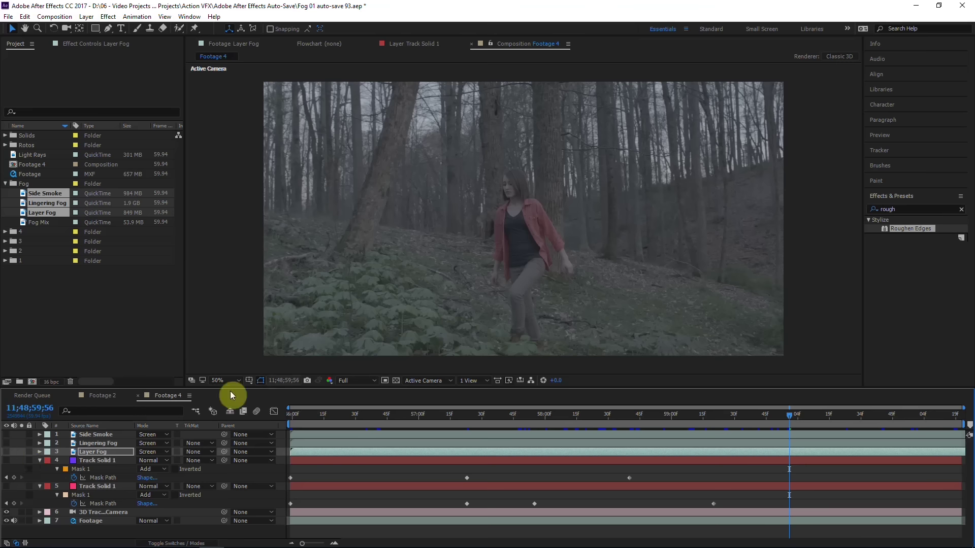
Create a null from the Footage layer's 3D Camera Tracker points on the ground to the right of the woman
left_click(94, 521)
left_click(87, 43)
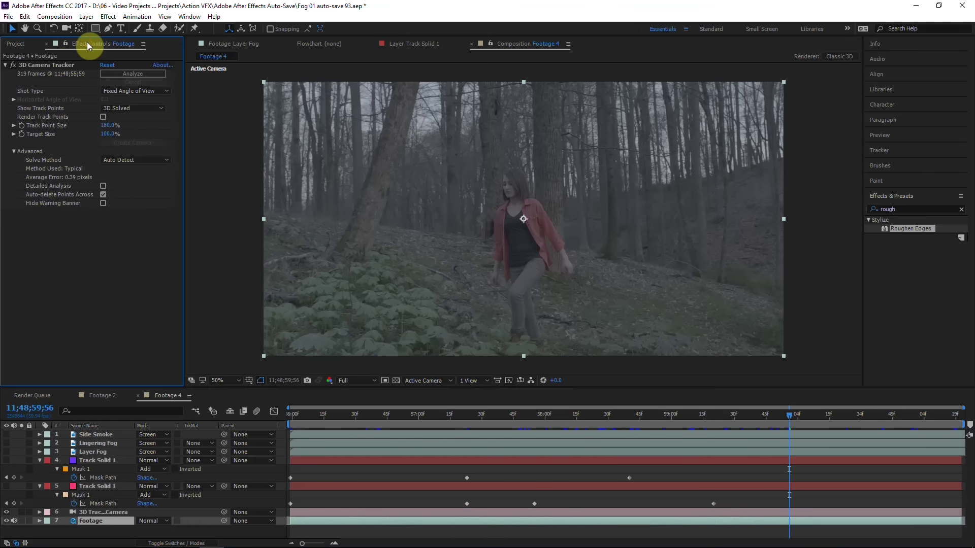
left_click(48, 65)
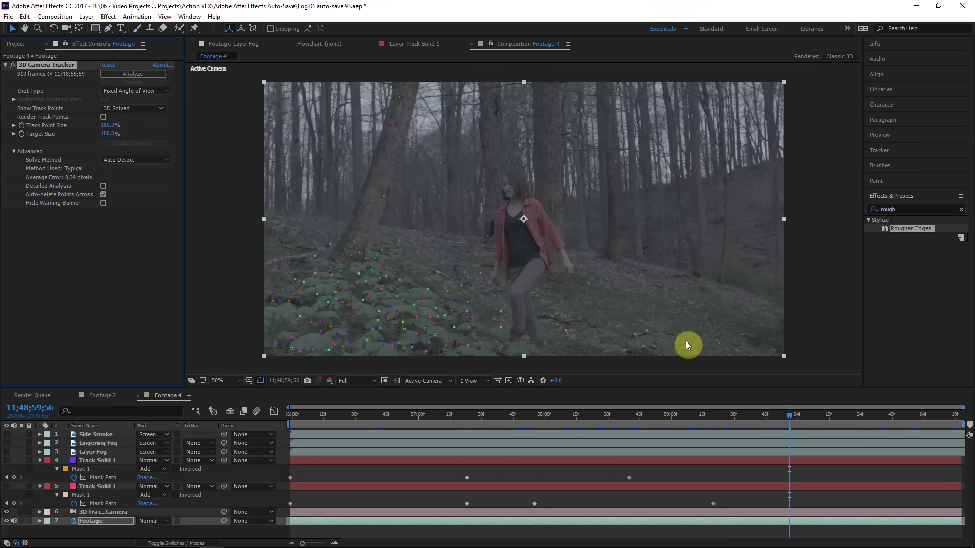
mouse_move(724, 295)
left_mouse_down()
mouse_move(694, 279)
mouse_move(605, 264)
mouse_move(579, 285)
mouse_move(718, 340)
mouse_move(797, 328)
mouse_move(689, 316)
left_mouse_up()
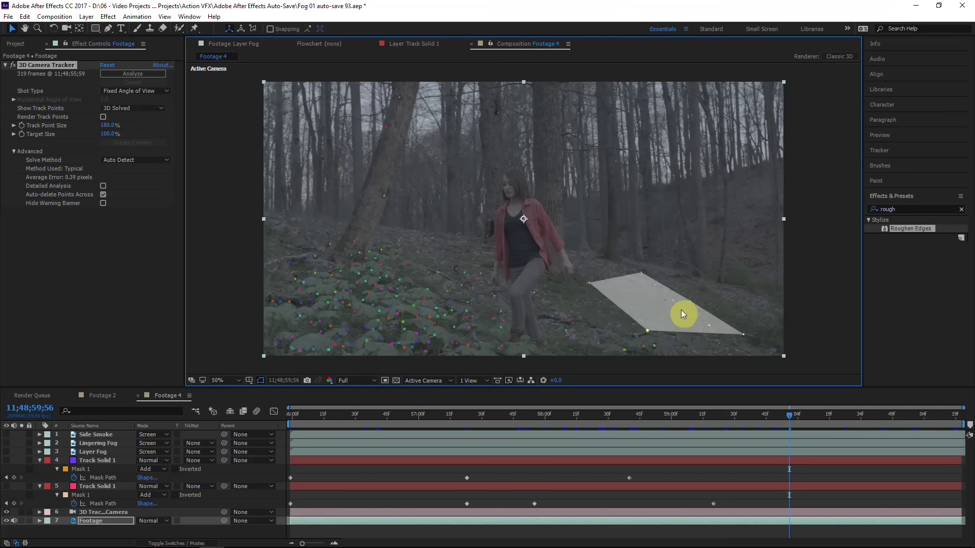
right_click(681, 310)
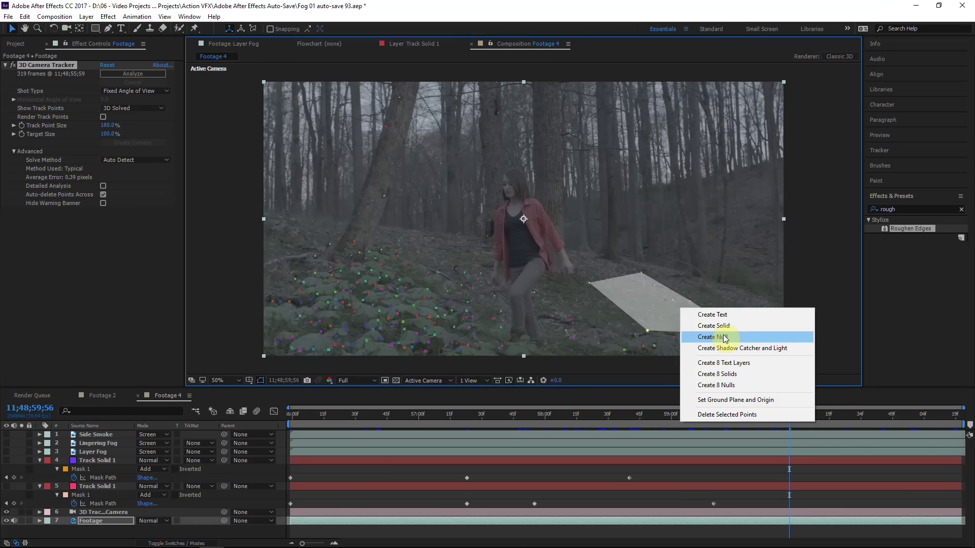
left_click(726, 337)
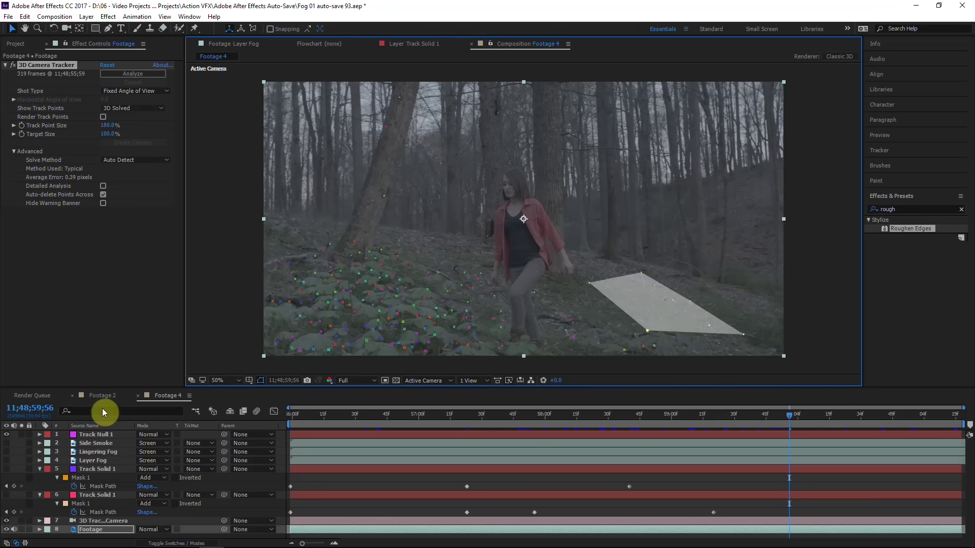
Reveal the track null's Position property and copy it
left_click(98, 435)
key("p")
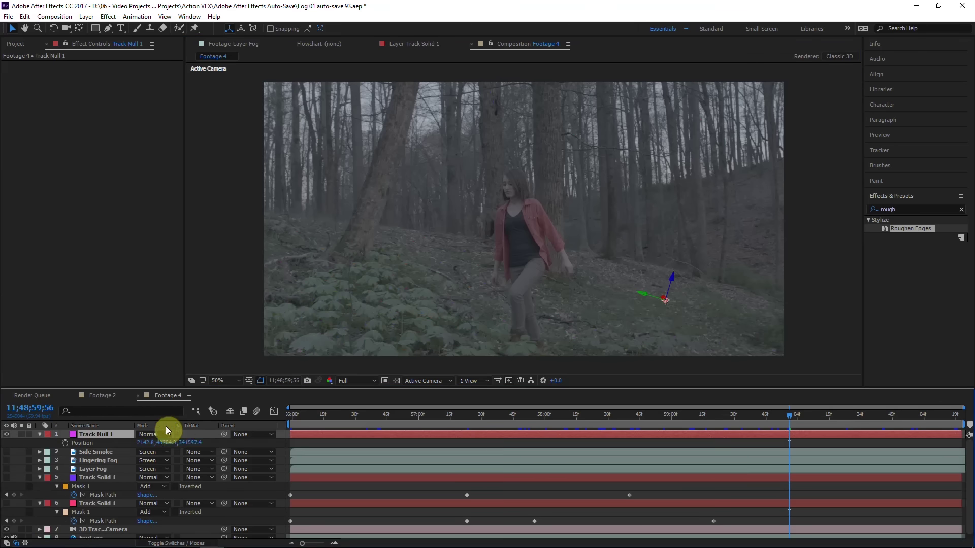
left_click(89, 443)
left_click(71, 487)
Make the Side Smoke layer visible and turn it into a 3D layer
scroll(91, 496, "down", 1)
left_click(94, 457)
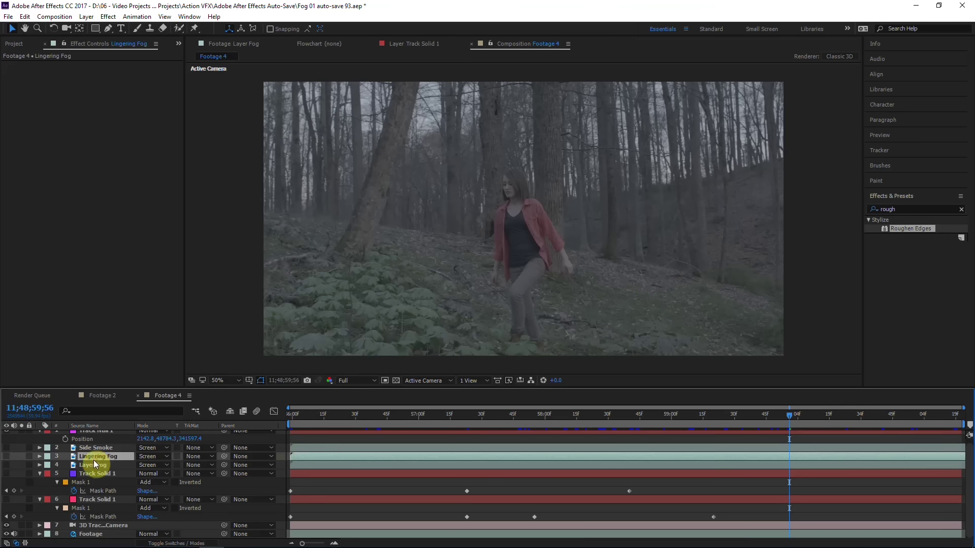
left_click(91, 447)
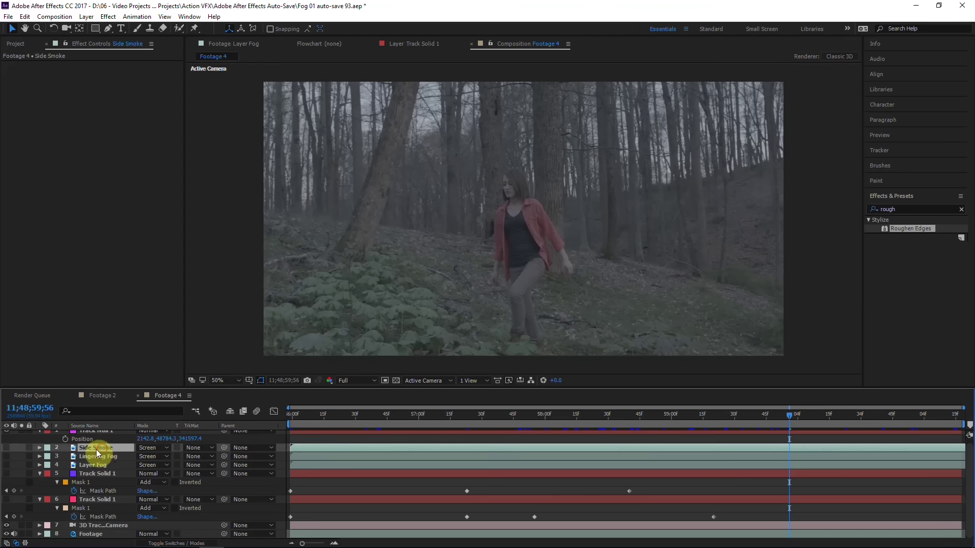
left_click(6, 449)
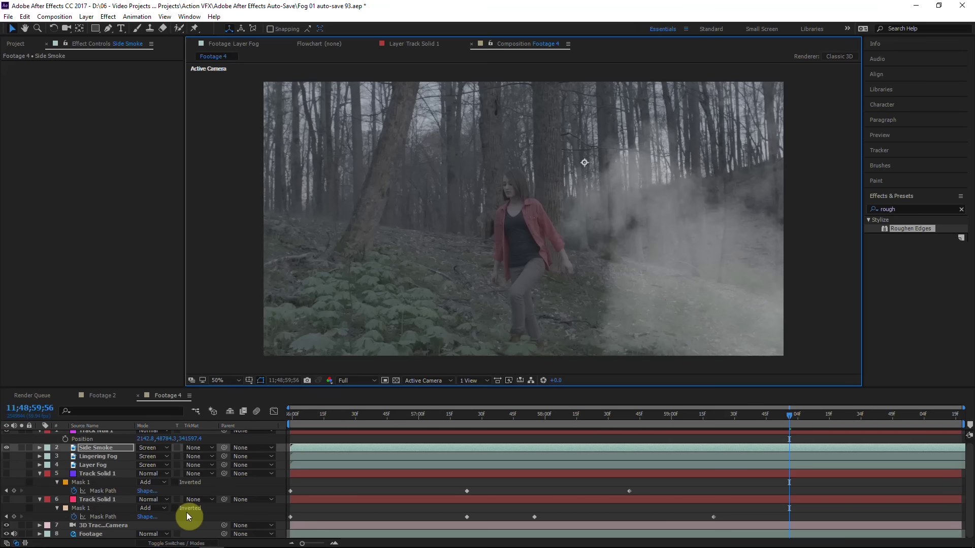
left_click(182, 543)
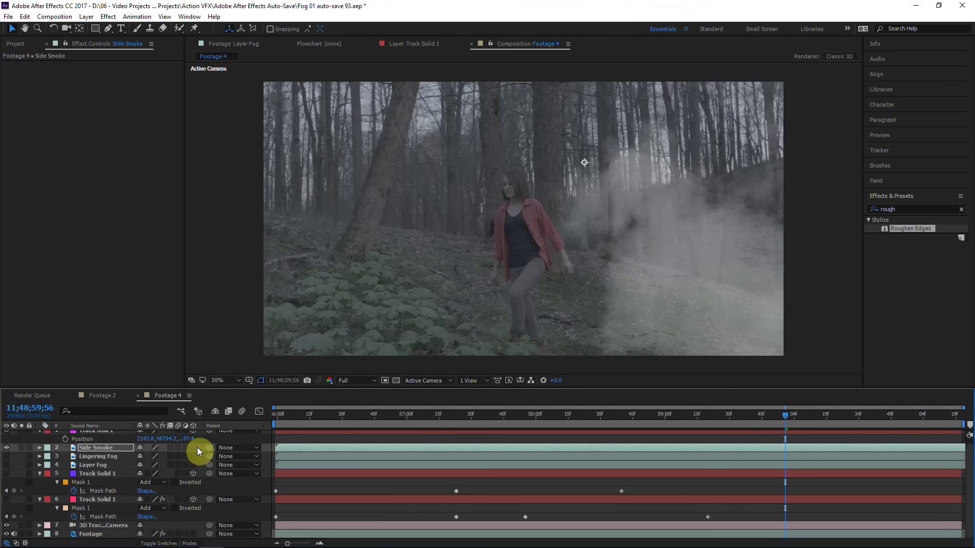
scroll(196, 450, "up", 1)
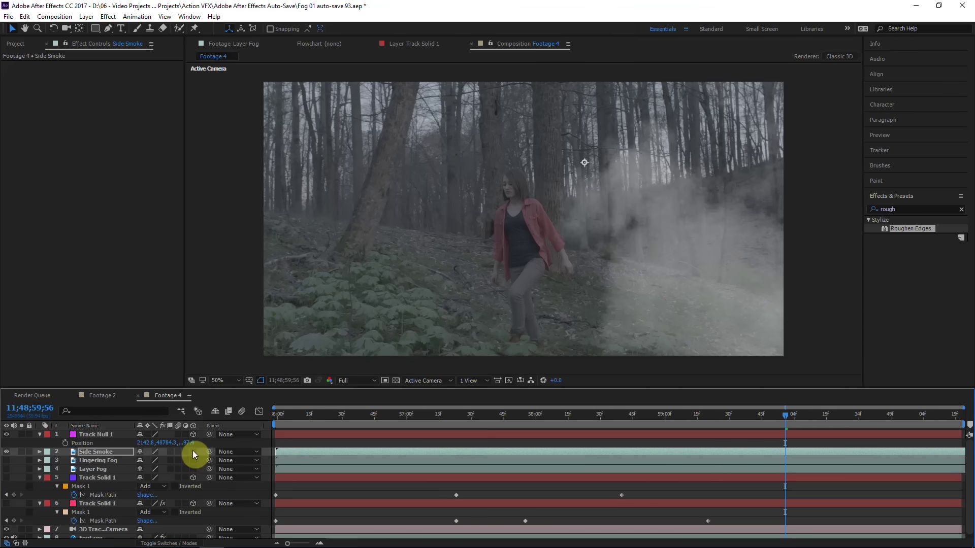
left_click(193, 451)
right_click(124, 451)
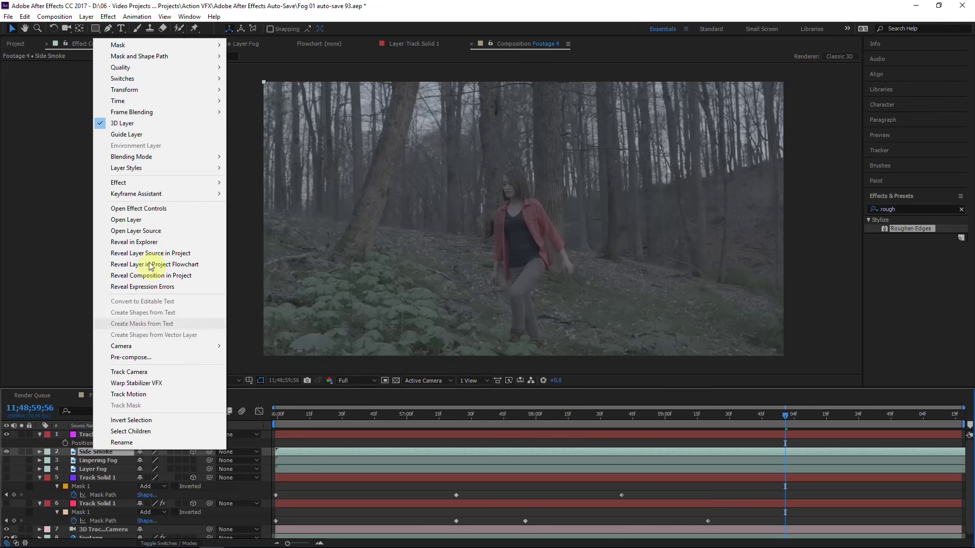
left_click(92, 453)
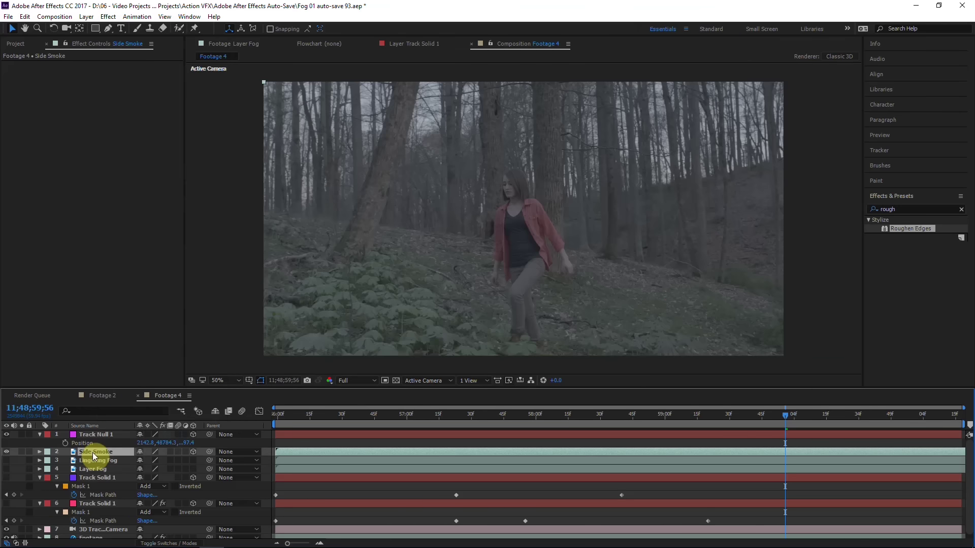
Paste the track null's position onto the Side Smoke layer's Position property
left_click(102, 436)
left_click(95, 453)
key("p")
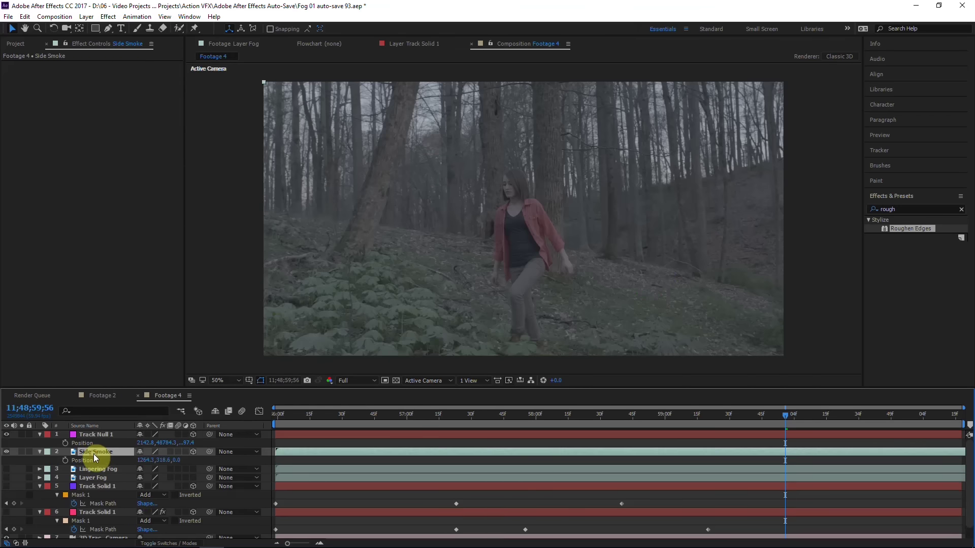
key("ctrl+v")
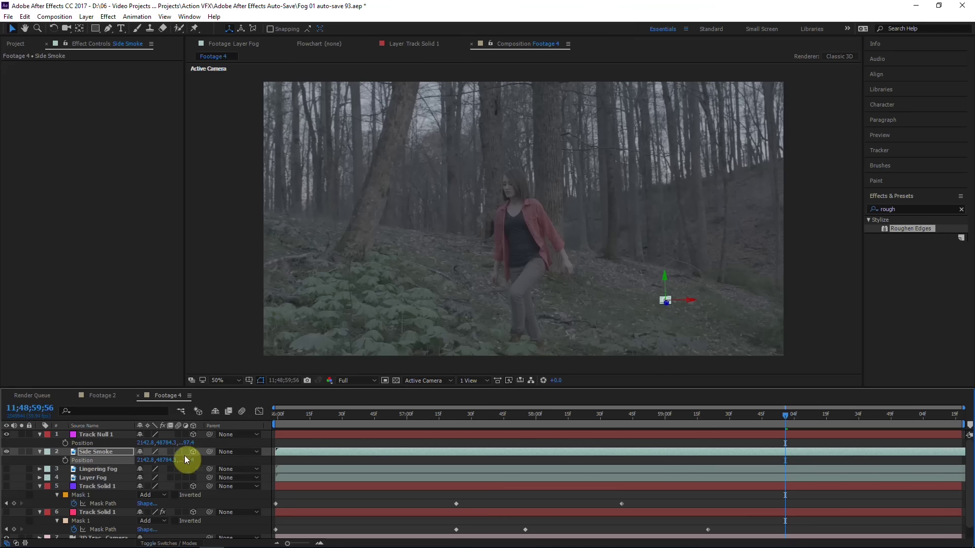
Scale Side Smoke up to 8862% and move it up and to the left over the hillside behind the woman
key("s")
left_click_drag(163, 460, 971, 518)
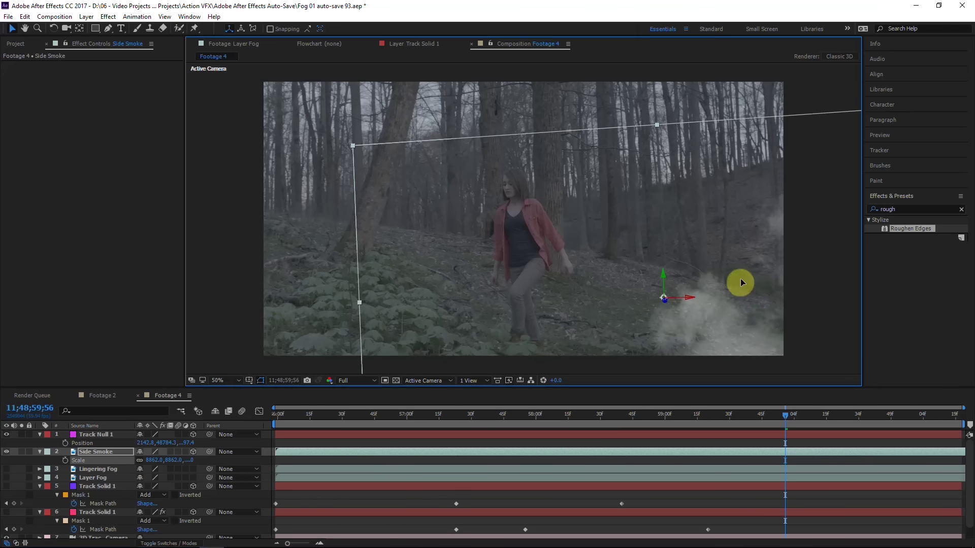
left_click_drag(741, 278, 680, 255)
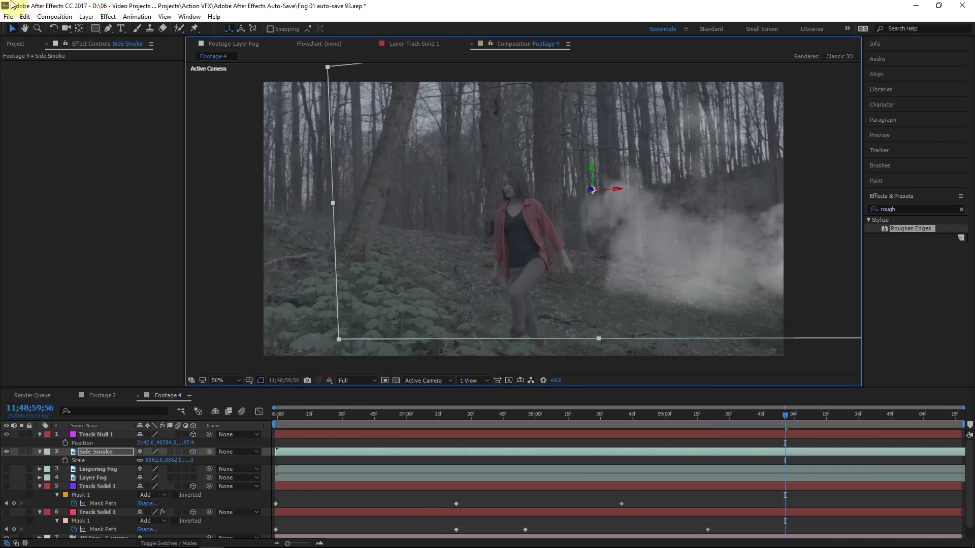
Rotate Side Smoke so its base follows the downward slope of the hill, and nudge it up and to the right
key("w")
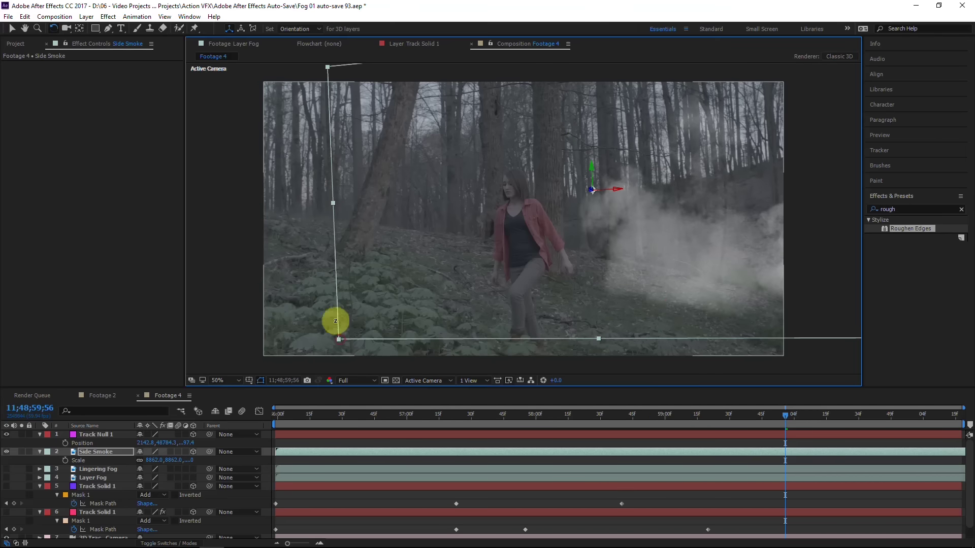
left_click_drag(335, 322, 336, 312)
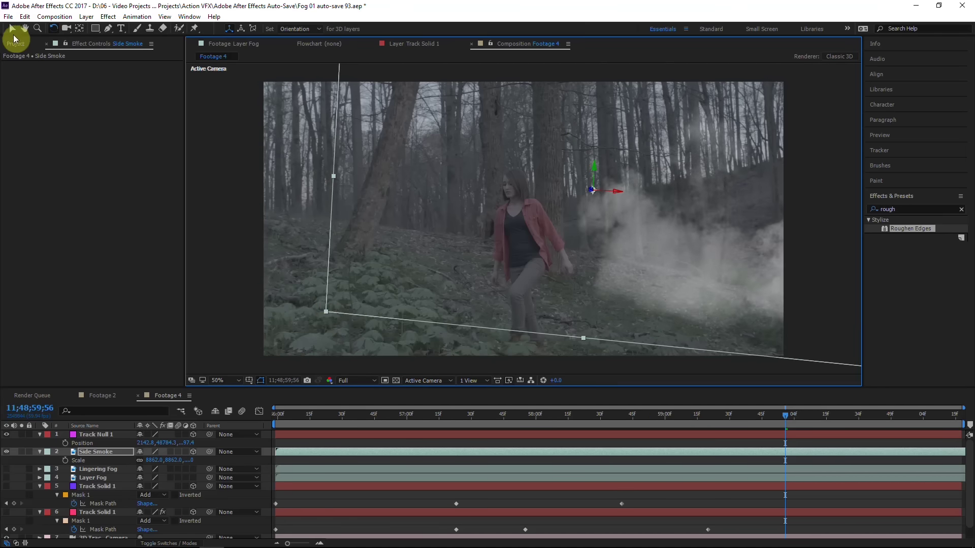
left_click(11, 28)
left_click_drag(611, 285, 626, 277)
Delete the used track null and create a new one from the tracking points on the ground left of the woman
left_click(84, 470)
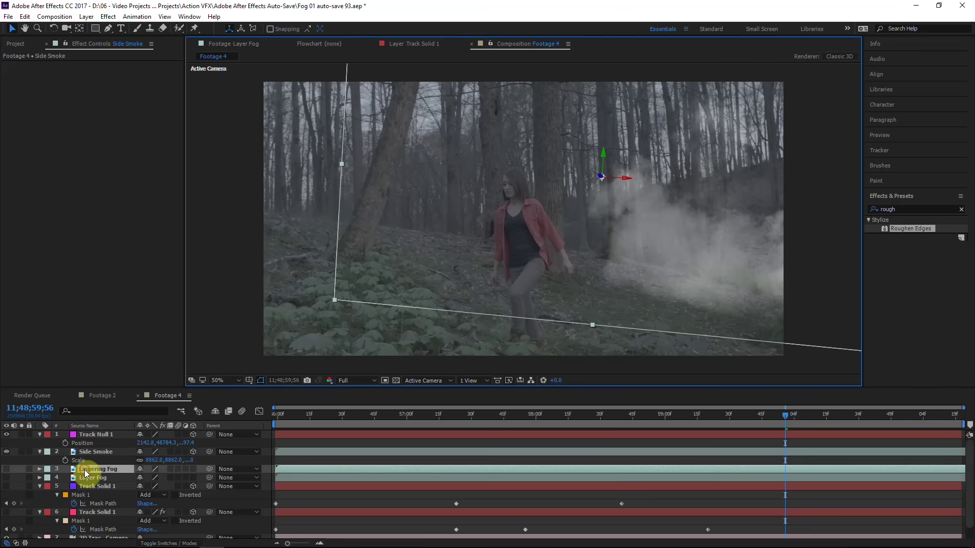
left_click(7, 470)
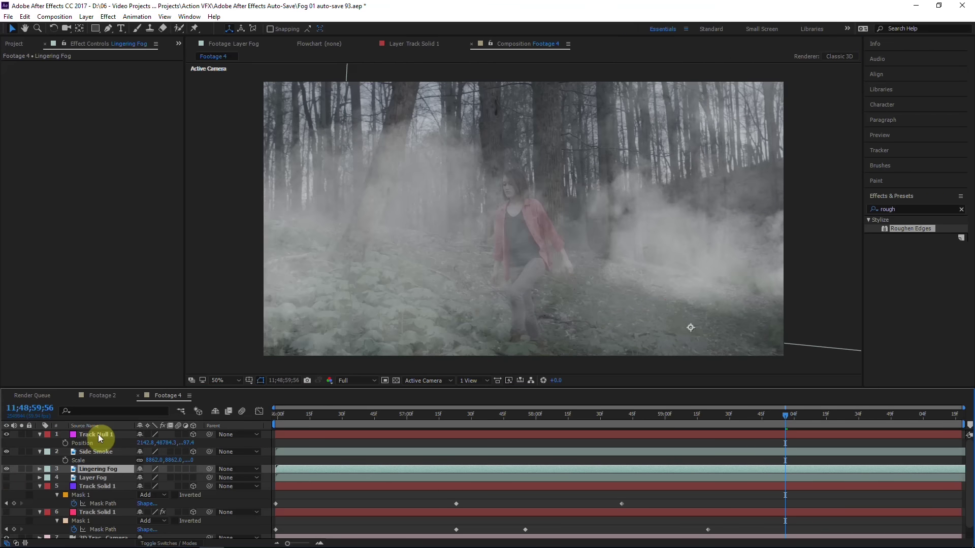
left_click(98, 435)
key("Delete")
left_click(98, 529)
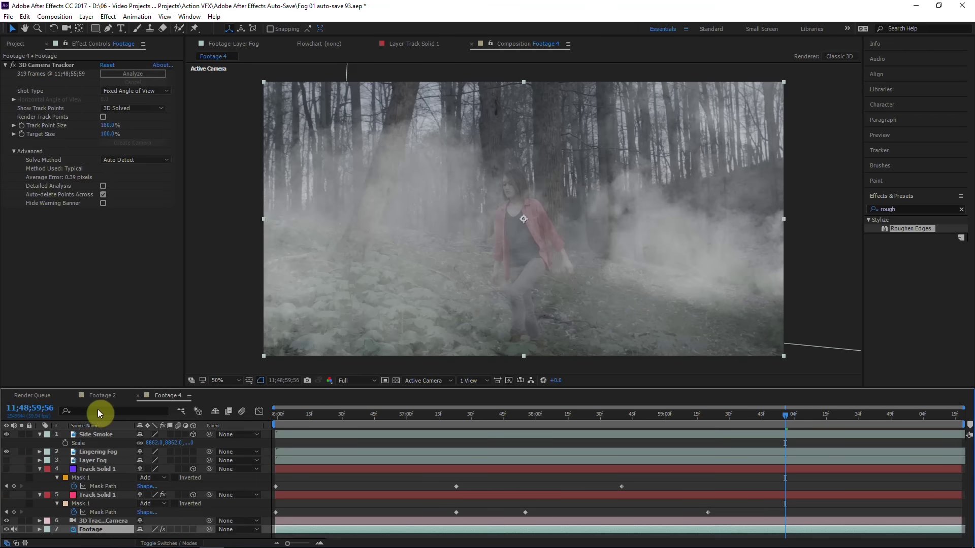
left_click(7, 452)
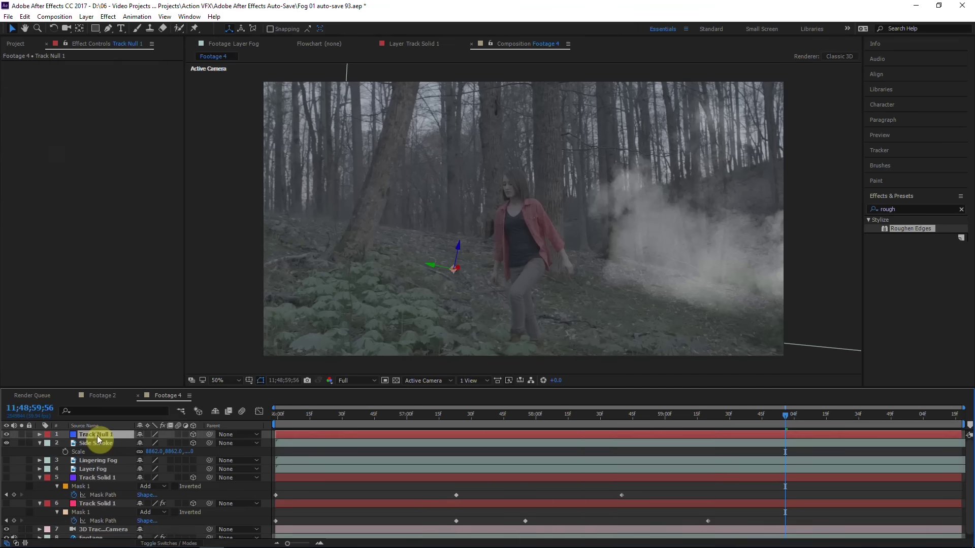
Show Layer Fog as a 3D layer at the new null's depth, scaled to 12856% and tilted across the frame
left_click(102, 465)
key("s")
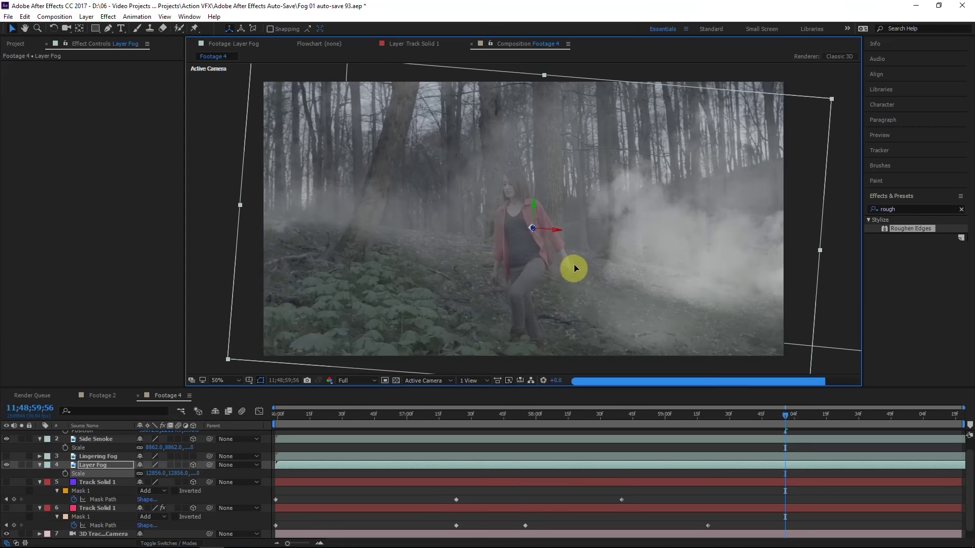
scroll(106, 452, "up", 1)
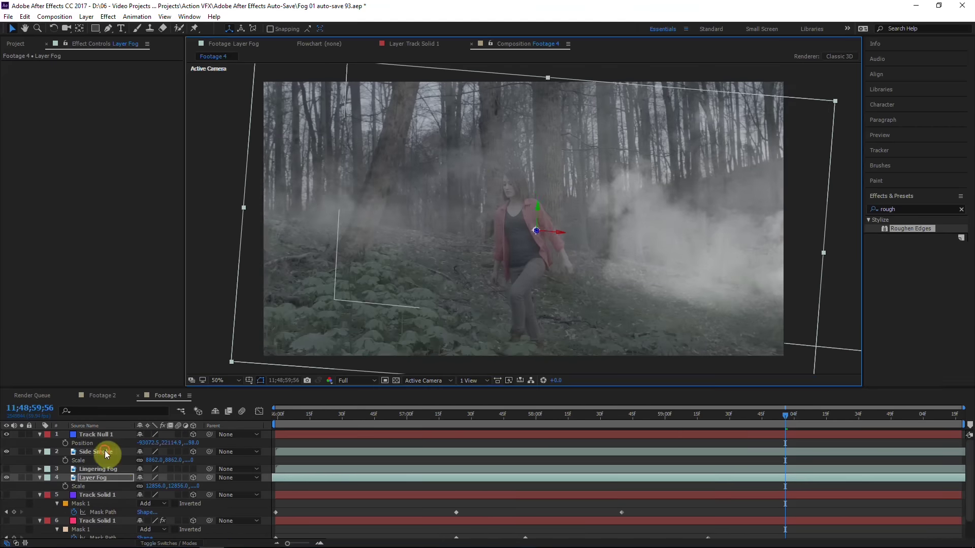
Nudge Side Smoke and place Lingering Fog as a visible 3D layer scaled to 8000%, covering the right half of the shot
left_click(7, 453)
left_click(602, 180)
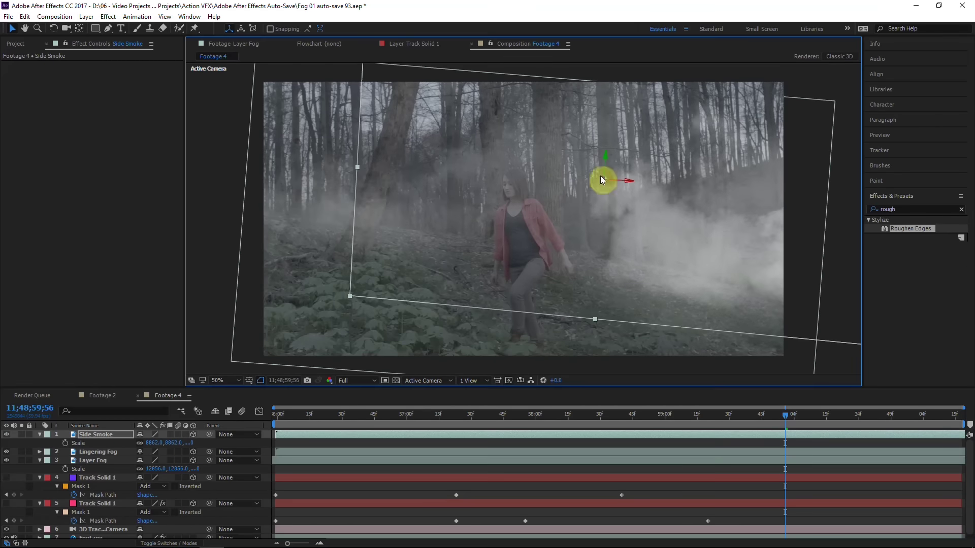
left_click(98, 451)
key("s")
left_click_drag(155, 459, 167, 460)
left_click_drag(506, 180, 638, 204)
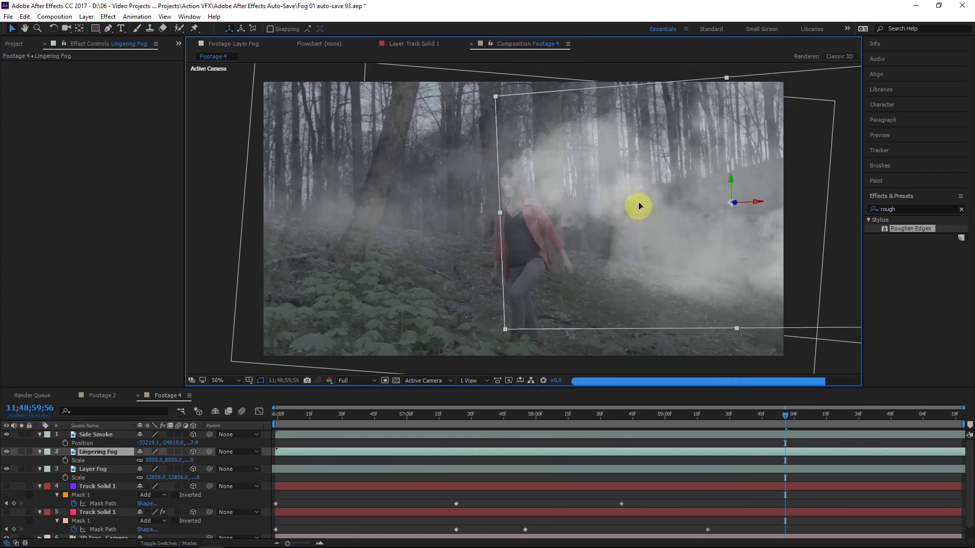
Duplicate Lingering Fog, scale the copy to 3210% and place it over the foreground plants at a nearer tracked point
key("ctrl+d")
left_click(102, 468)
key("s")
left_click_drag(388, 303, 483, 336)
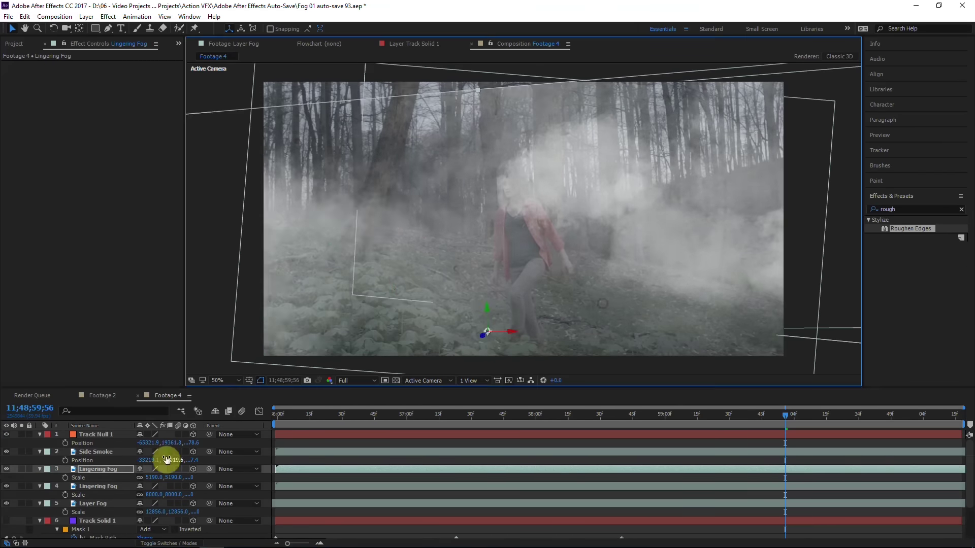
left_click_drag(243, 152, 204, 139)
Hide all four fog layers, and turn only Layer Fog and the 8000% Lingering Fog layer back on
left_click(92, 503)
left_click_drag(6, 452, 7, 504)
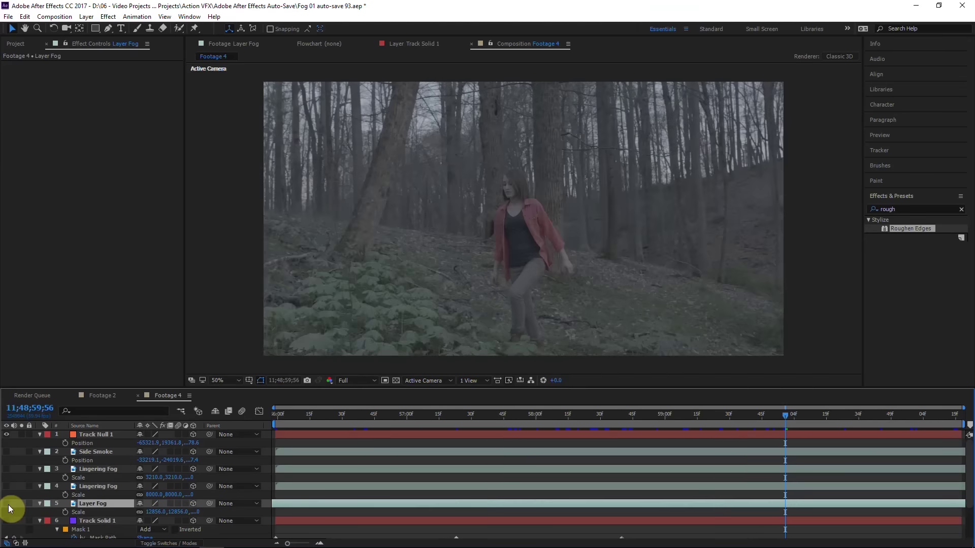
left_click(7, 504)
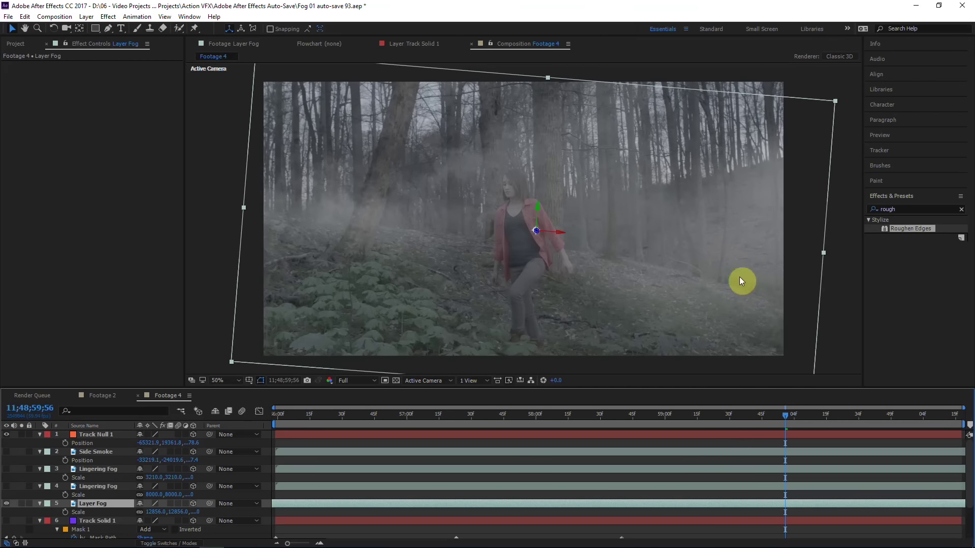
left_click(7, 486)
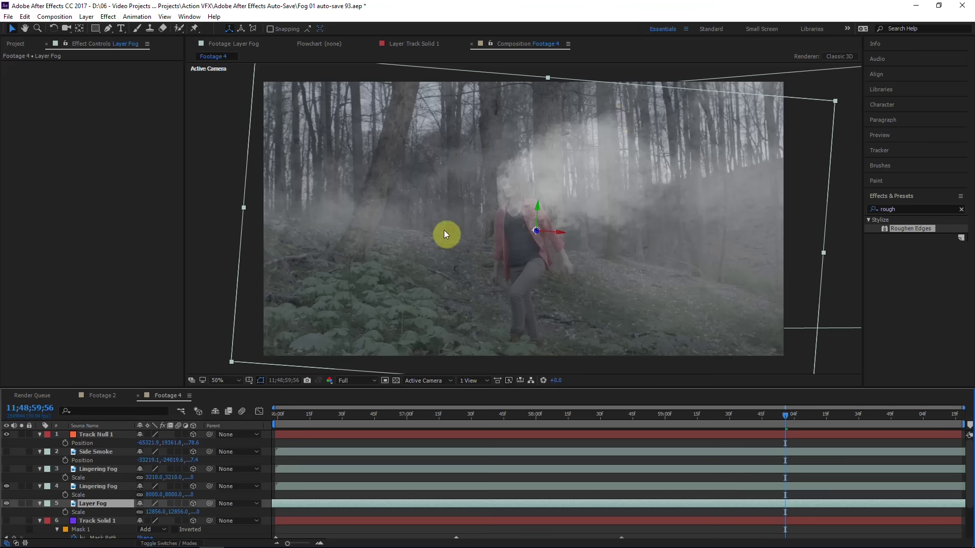
Show the 3210% Lingering Fog layer and shift it up and to the left over the foreground plants
left_click(104, 469)
left_click(6, 469)
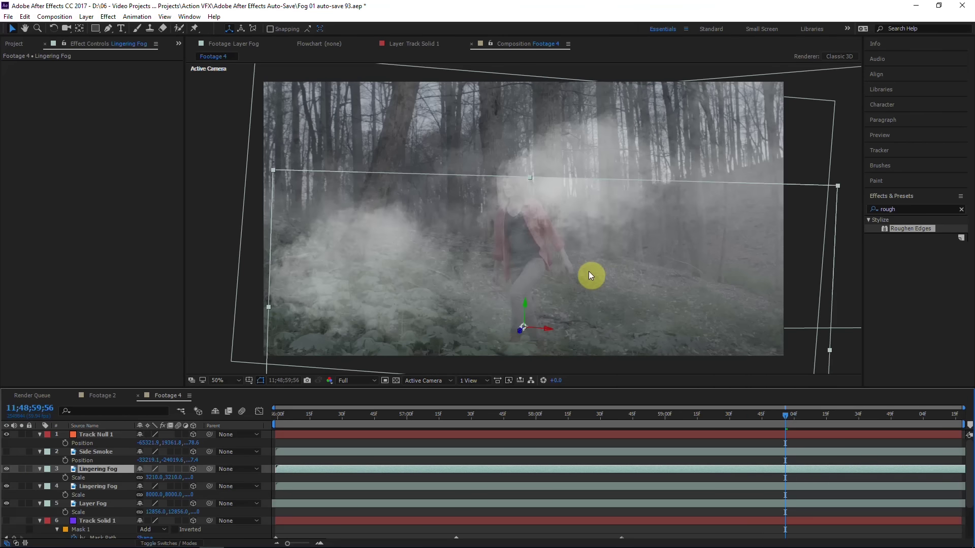
left_click_drag(589, 272, 571, 279)
left_click_drag(497, 299, 509, 282)
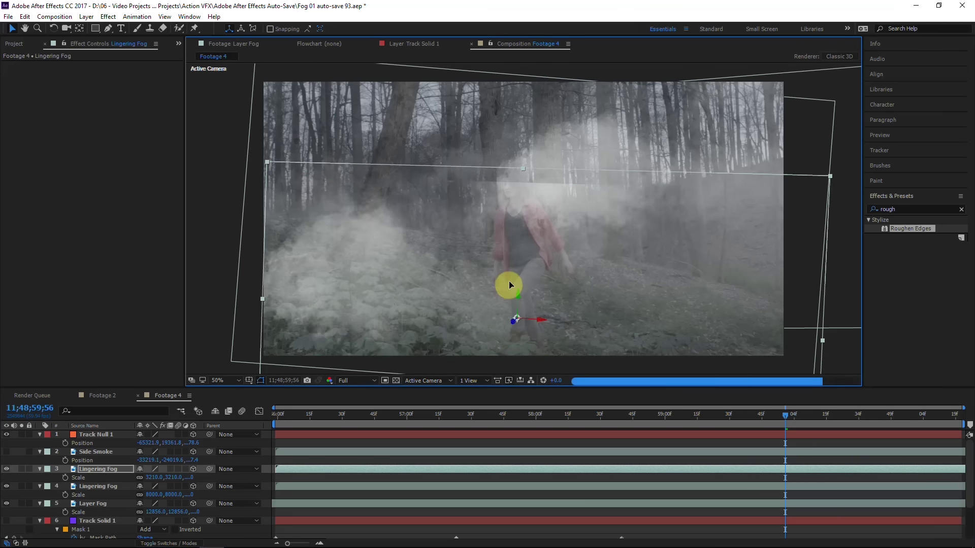
Show the Side Smoke layer again, deselect all layers and display the blending mode and track matte columns
left_click(7, 452)
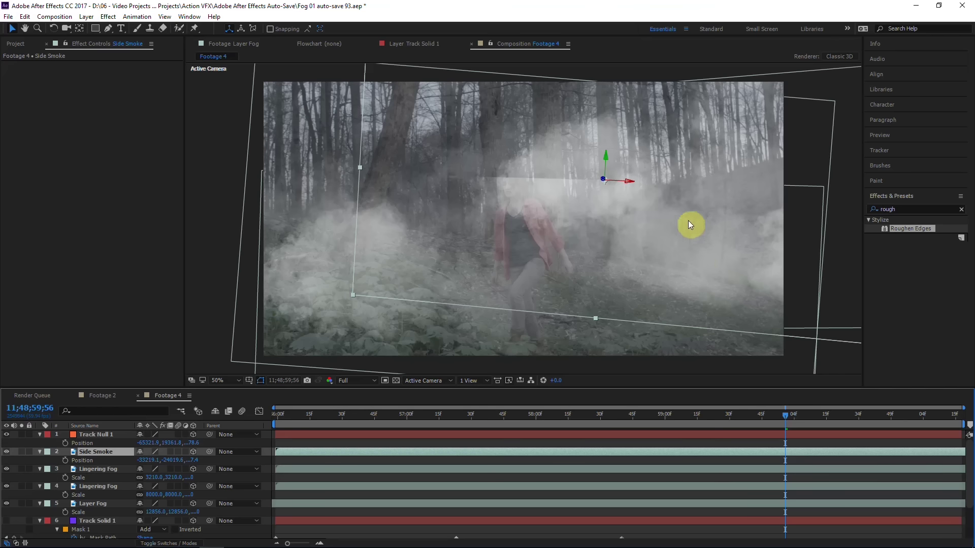
key("F2")
key("F4")
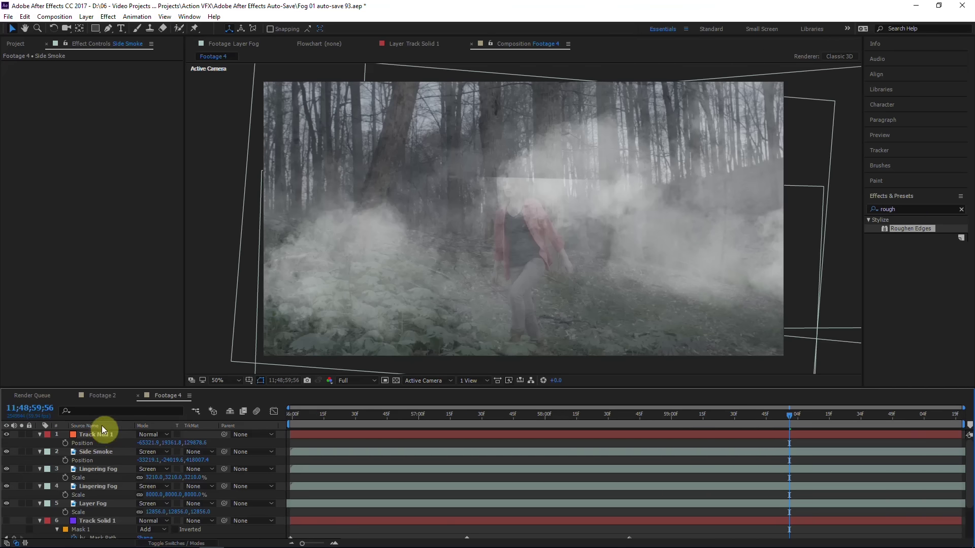
Delete the track null and both track solids from Footage 4
left_click(96, 434)
key("Delete")
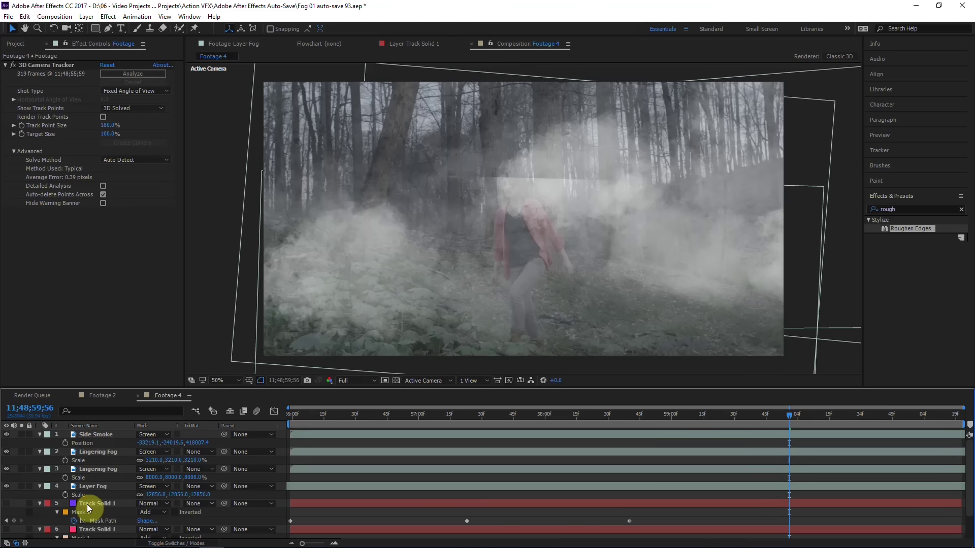
left_click(87, 504)
key("Delete")
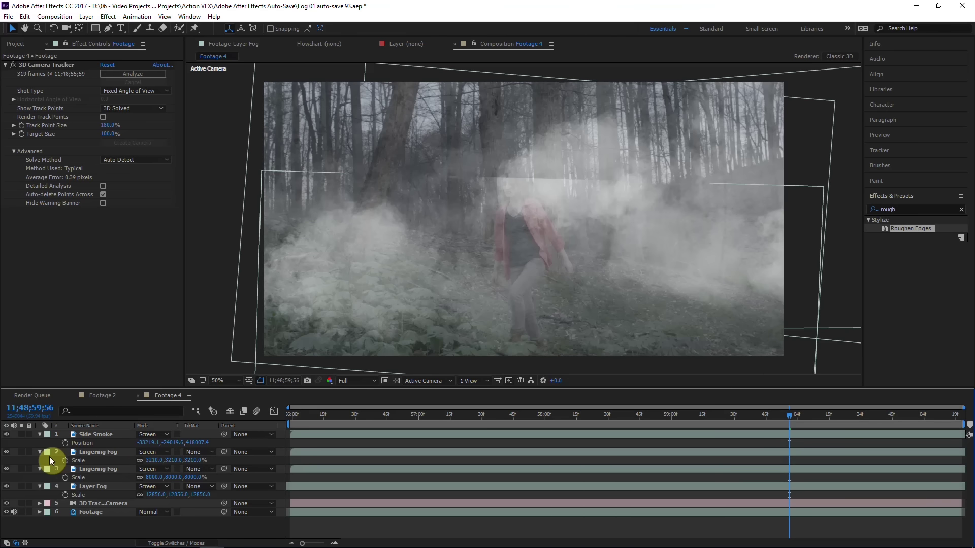
Solo Side Smoke, pre-compose it with all attributes left in Footage 4, and rename the resulting layer "Side Smoke"
left_click(99, 436)
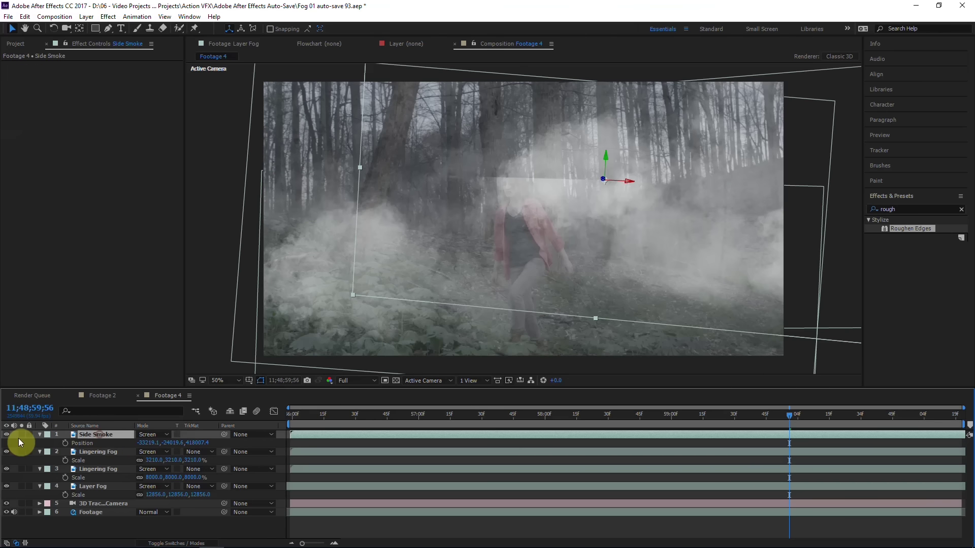
left_click(22, 436)
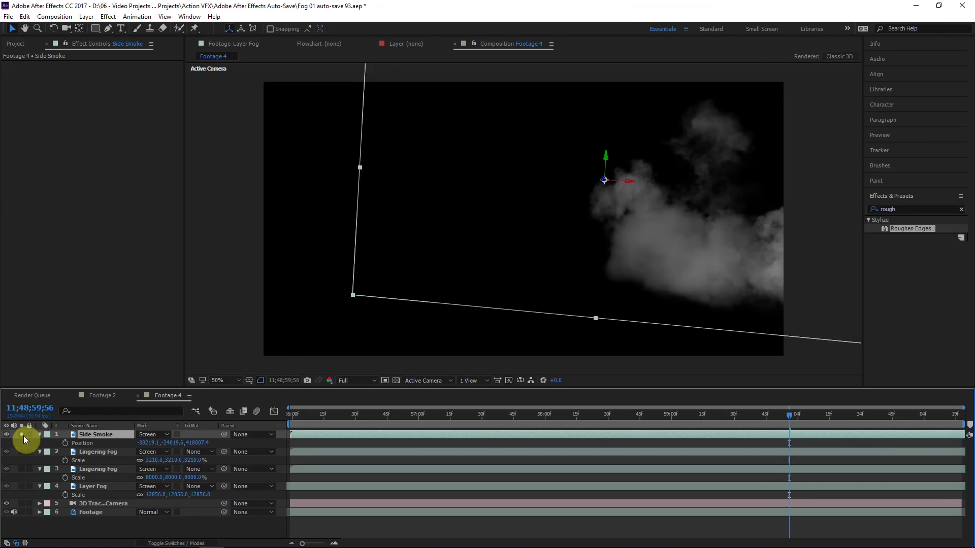
left_click(21, 435)
left_click(22, 436)
right_click(112, 434)
left_click(173, 340)
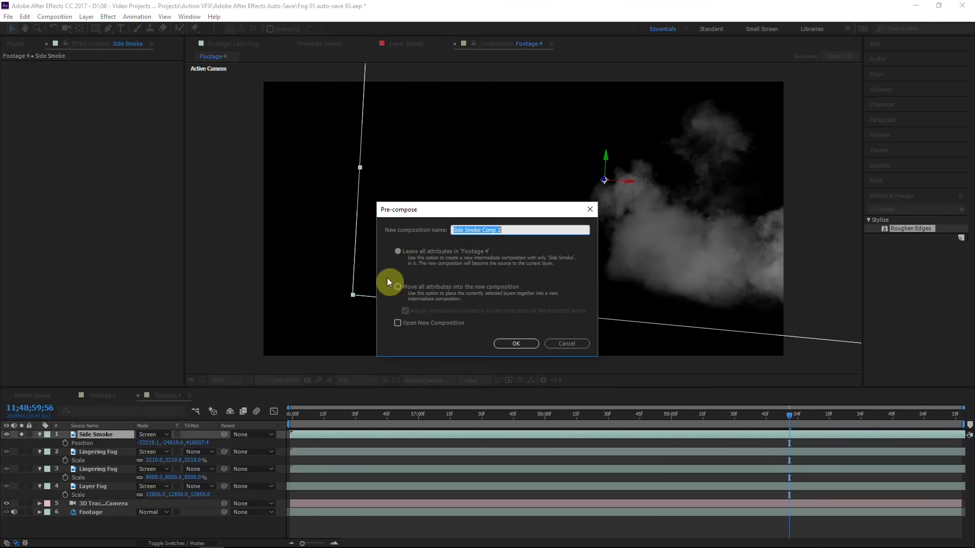
left_click(522, 343)
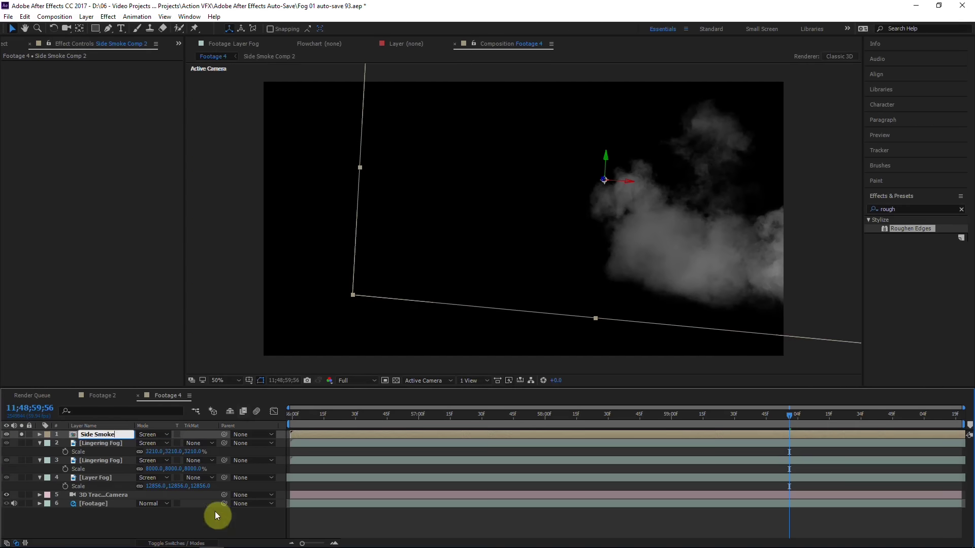
left_click(215, 513)
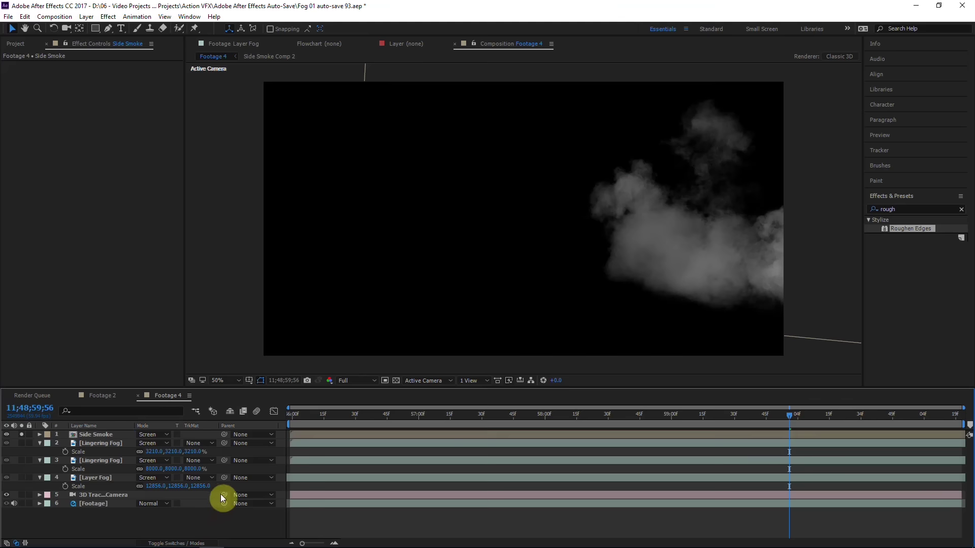
Open the Side Smoke pre-composition to inspect the smoke clip inside it, and return to Footage 4
left_click(112, 434)
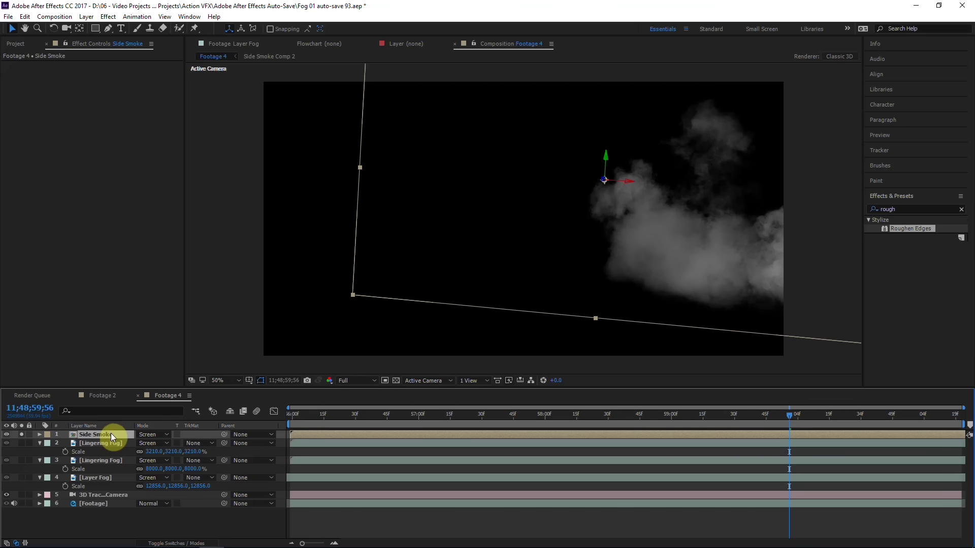
double_click(111, 434)
scroll(630, 246, "down", 2)
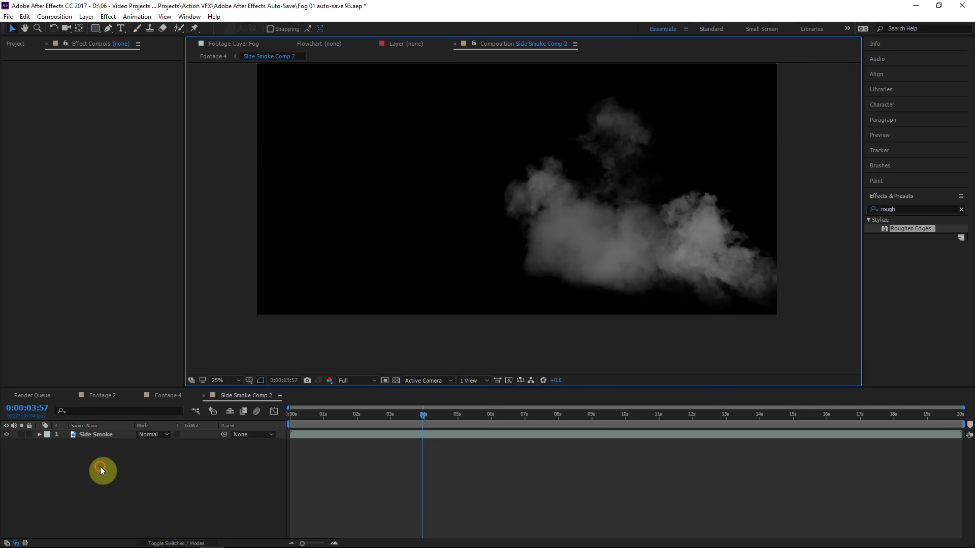
left_click(112, 434)
left_click(215, 56)
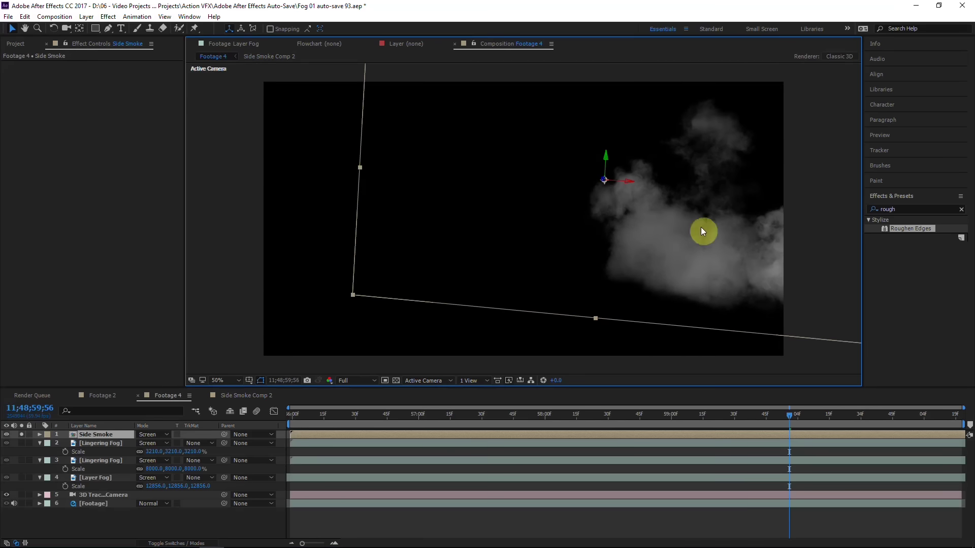
Solo the Side Smoke and Footage layers together in Footage 4
left_click(22, 435)
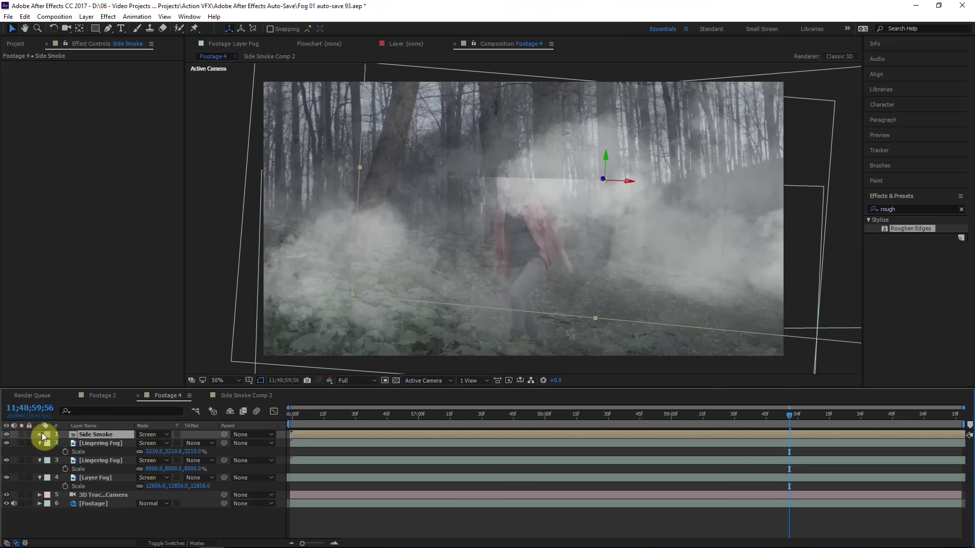
left_click(21, 434)
left_click(23, 504)
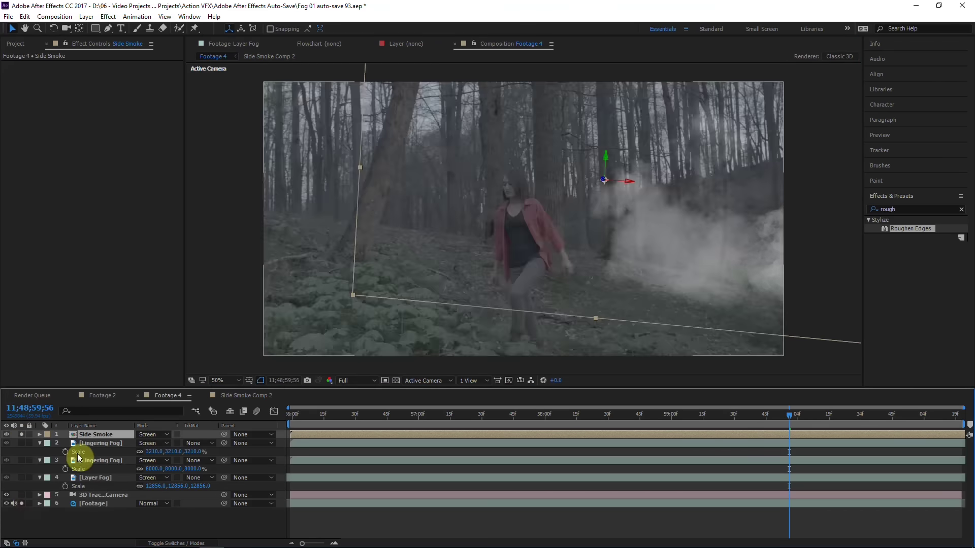
Open the Side Smoke pre-composition and move the current time to 0:00:17:18
double_click(105, 435)
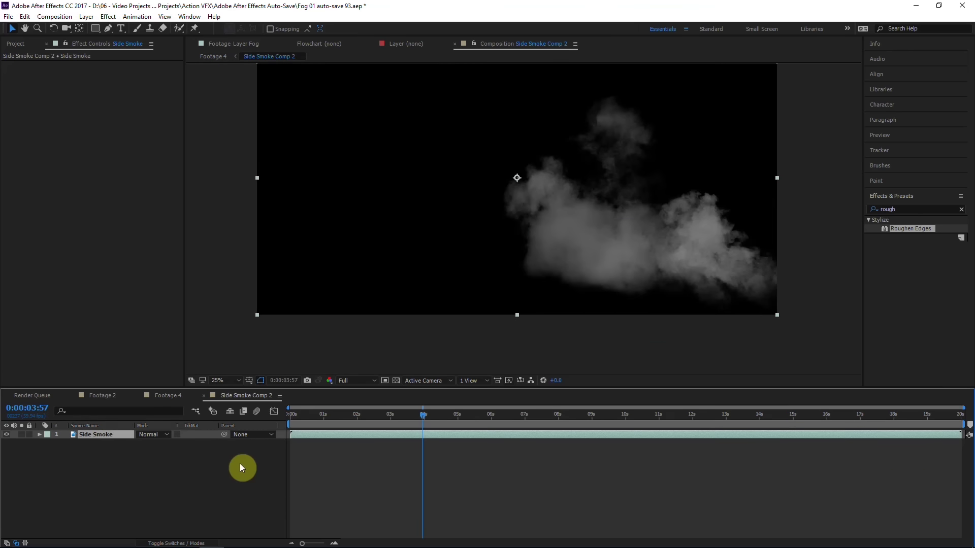
left_click(234, 493)
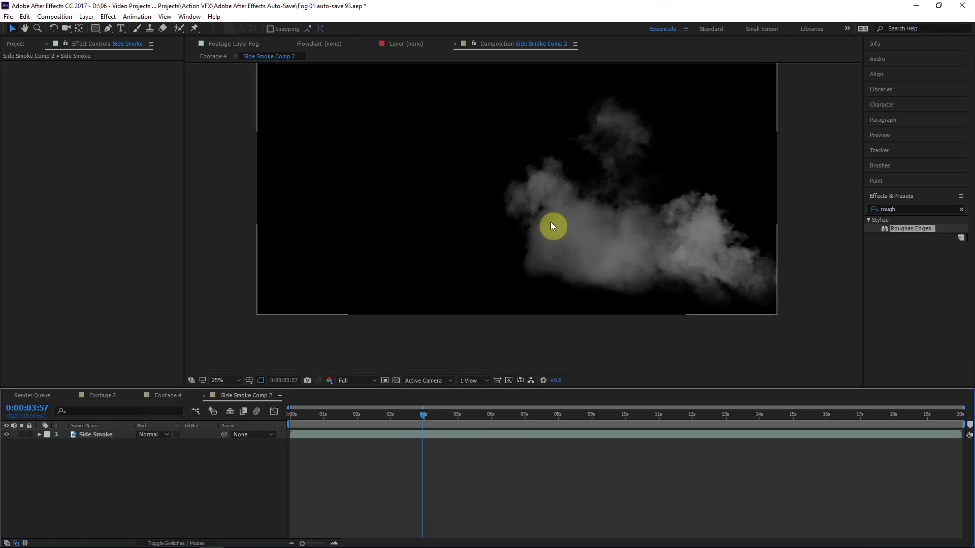
left_click_drag(751, 415, 828, 420)
Shift the Side Smoke clip down and to the left inside its pre-composition to expose its cut-off edges
left_click(97, 436)
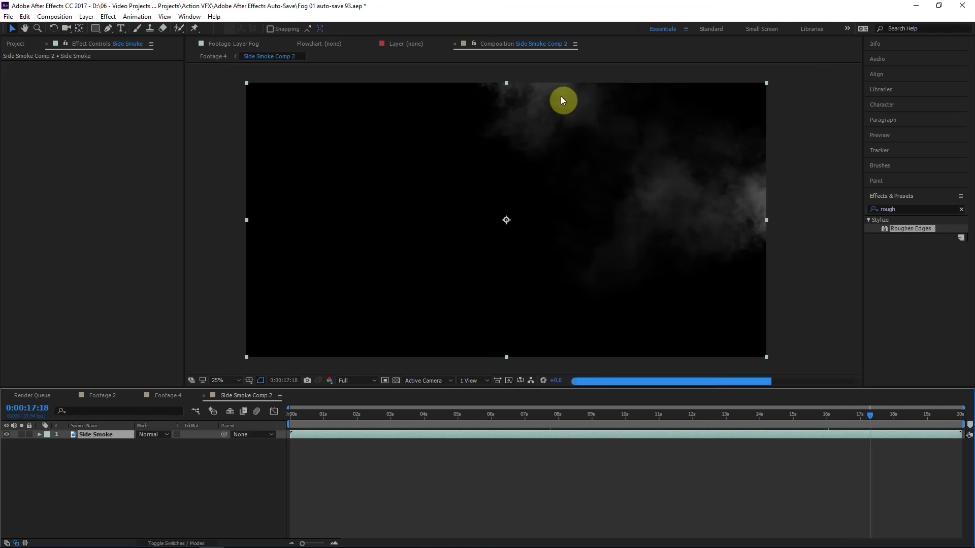
left_click_drag(656, 171, 620, 224)
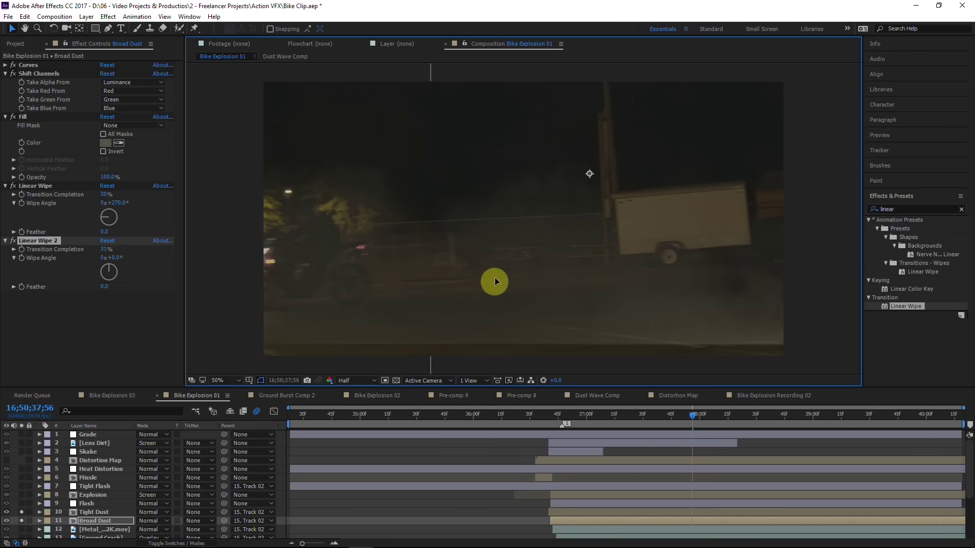
left_click(662, 422)
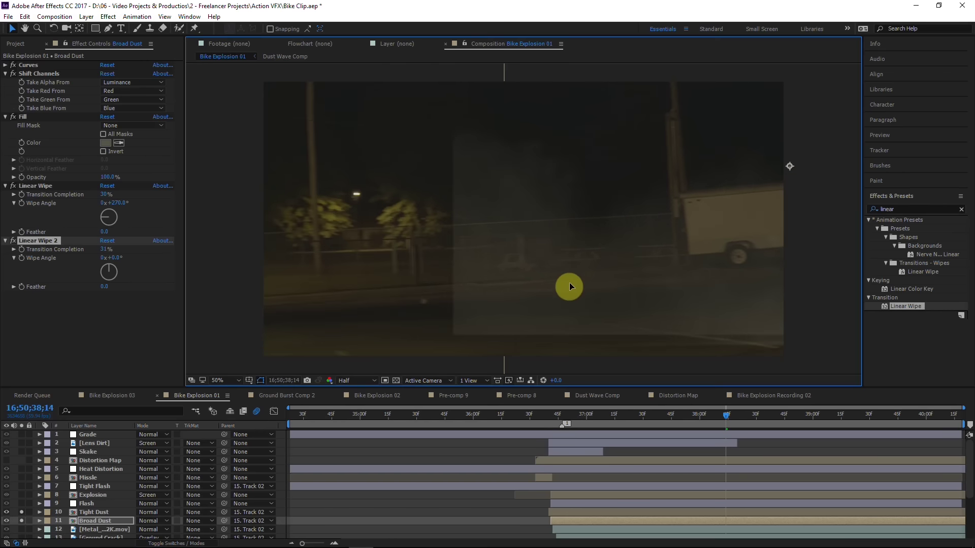
left_click(127, 327)
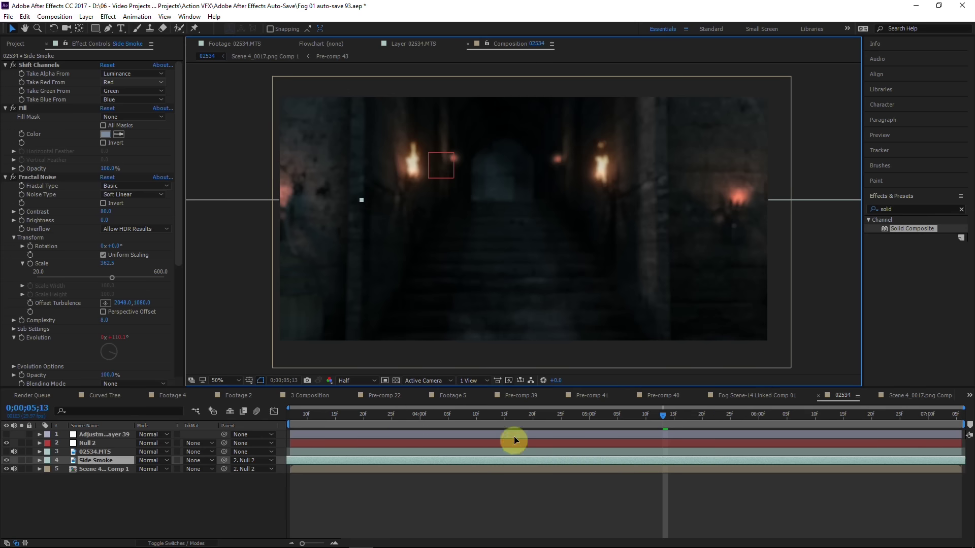
left_click_drag(502, 375, 498, 334)
left_click_drag(500, 292, 438, 301)
key("space")
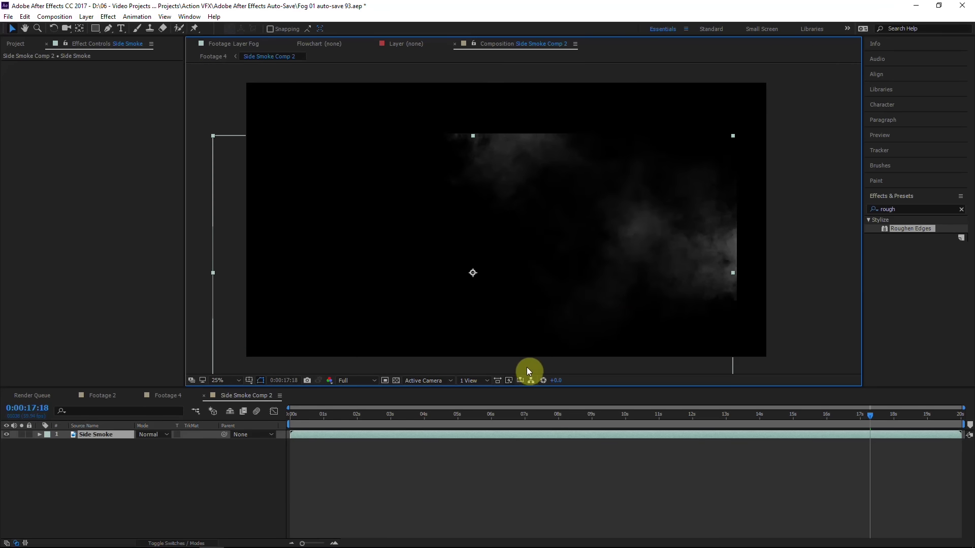
Undo the moves of the Side Smoke clip inside its pre-composition
left_click_drag(526, 368, 526, 368)
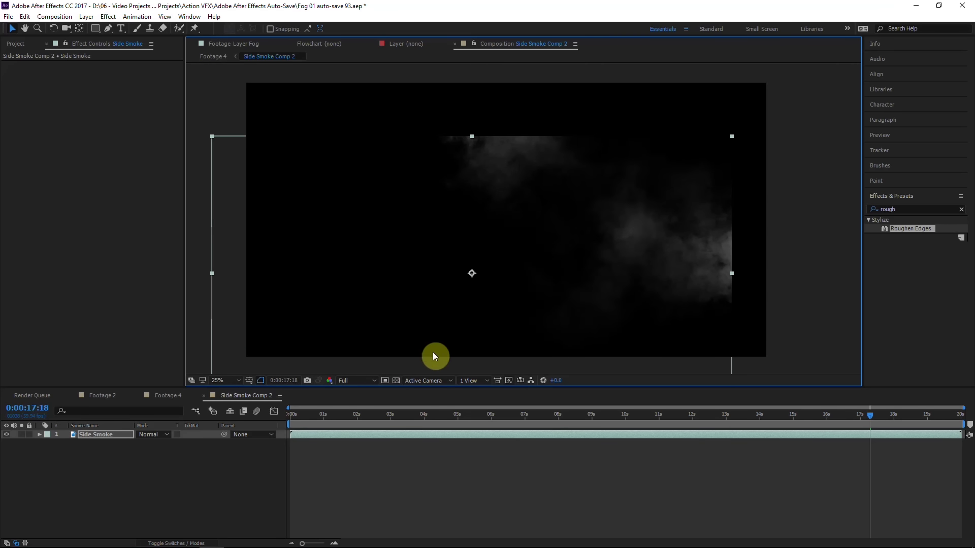
key("ctrl+z")
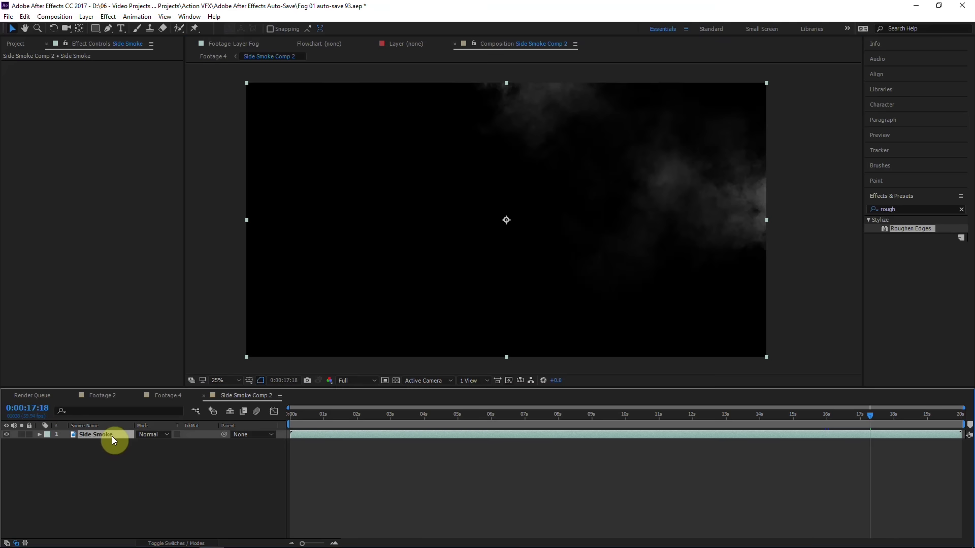
Add a black 4096 x 2160 px solid above Side Smoke and scale it to 125%
key("ctrl+y")
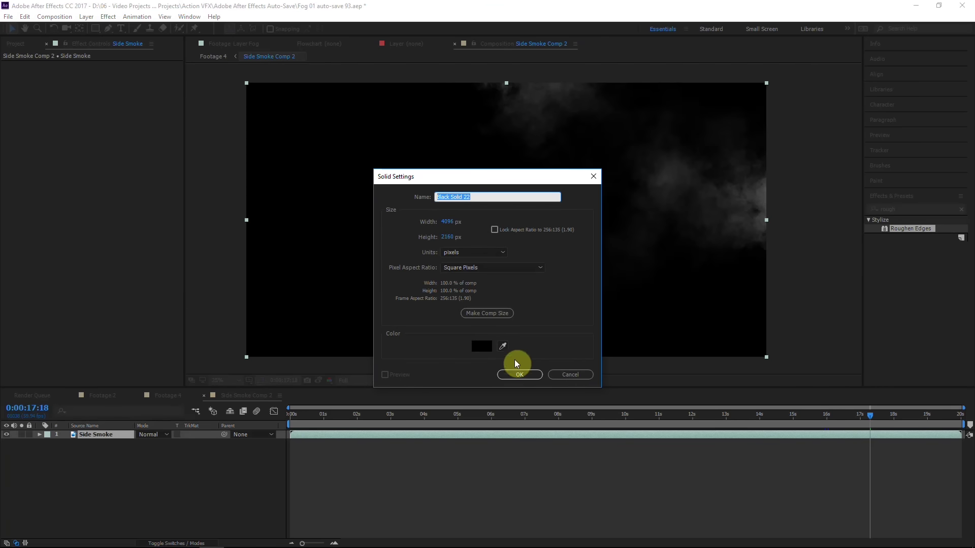
left_click(519, 374)
key("s")
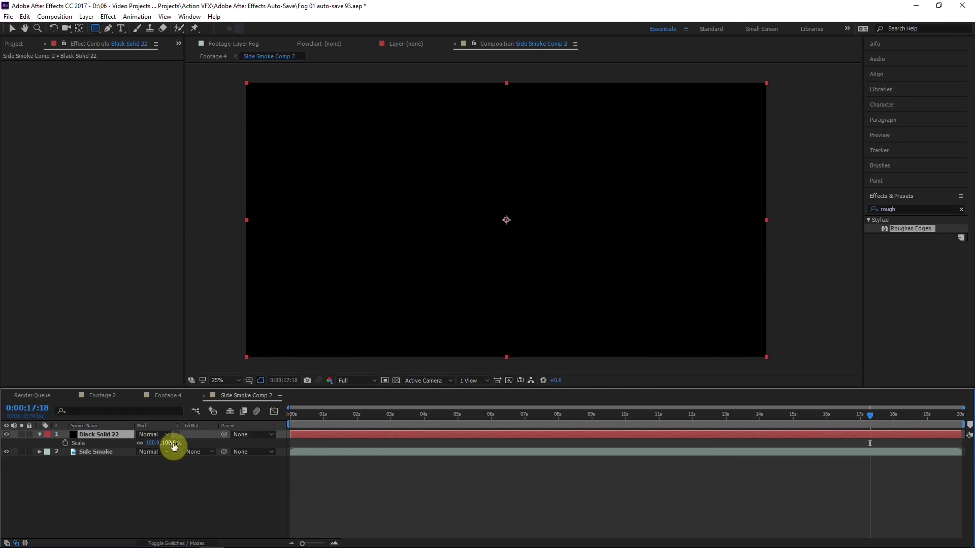
left_click(155, 443)
type("125")
left_click(175, 486)
left_click(98, 438)
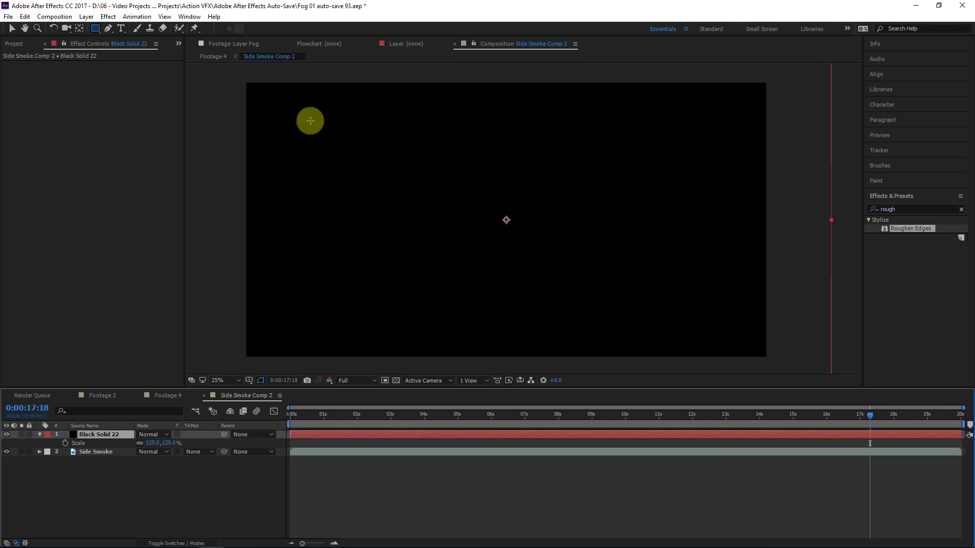
Draw a rectangular mask on the black solid along the composition's frame edges and set it to Subtract
left_click(98, 31)
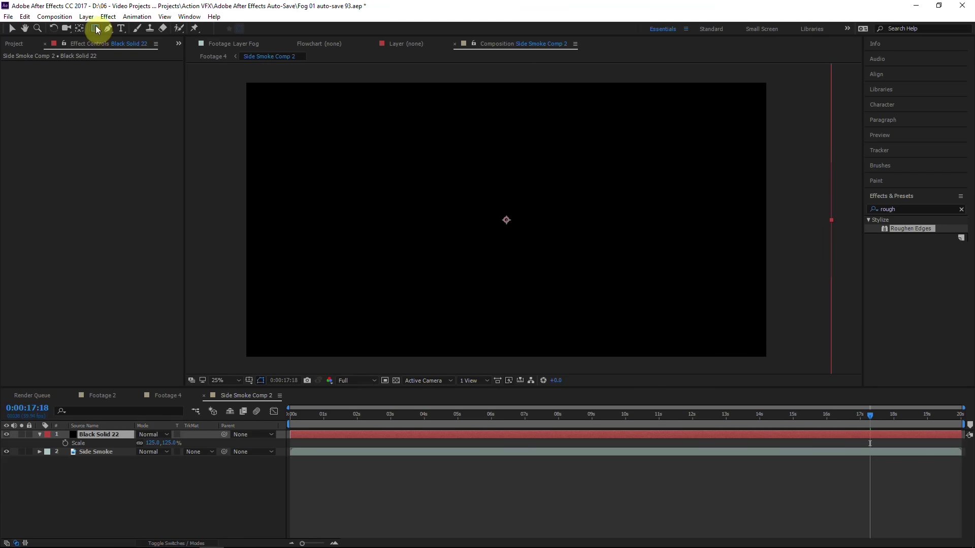
left_click_drag(248, 83, 767, 357)
left_click(153, 453)
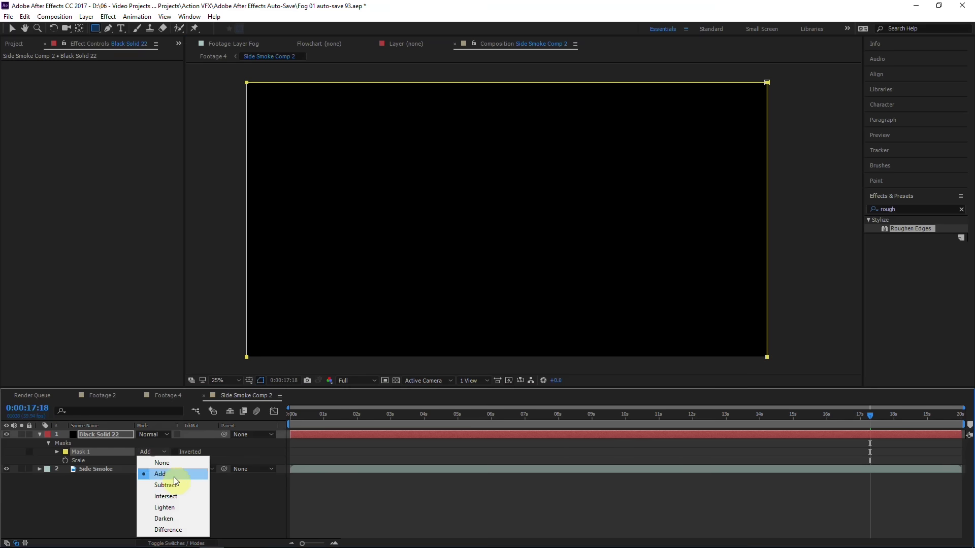
left_click(175, 482)
Set the black solid's mask expansion to -200 pixels and its mask feather to 300 pixels
key("m")
key("m")
left_click(81, 452)
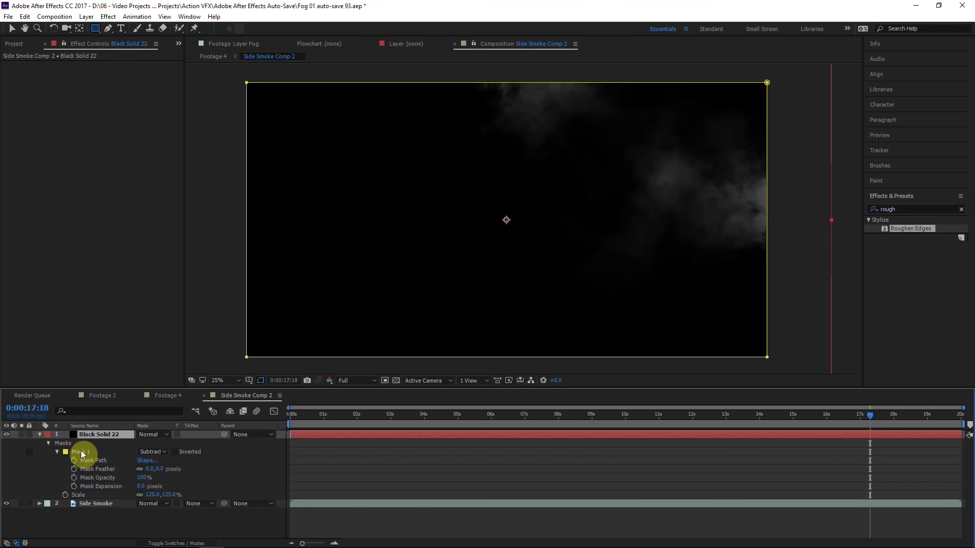
left_click(141, 486)
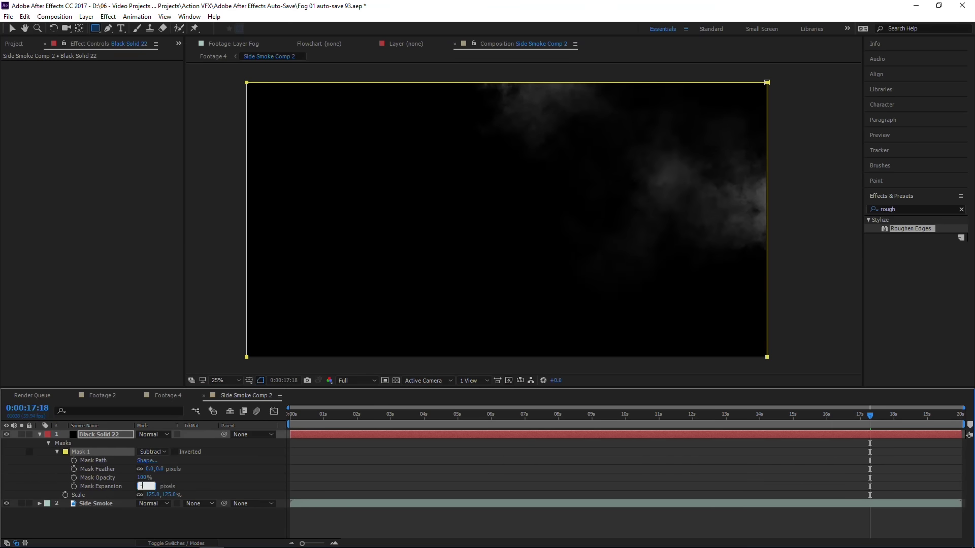
type("-200")
left_click(249, 483)
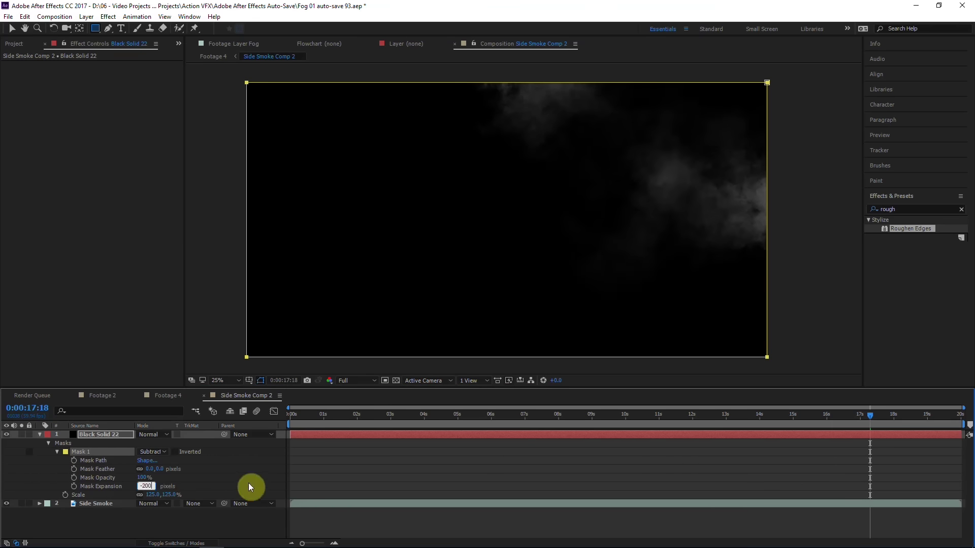
left_click(149, 470)
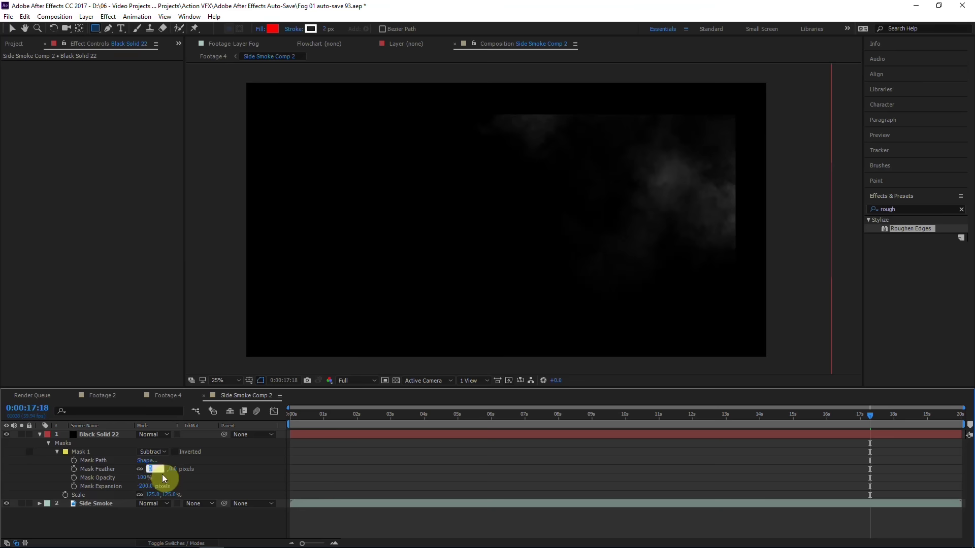
type("300")
left_click(221, 480)
Examine the feathered smoke edges at 0:00:11:02 and 0:00:13:08, using raised preview exposure
left_click_drag(589, 427, 660, 424)
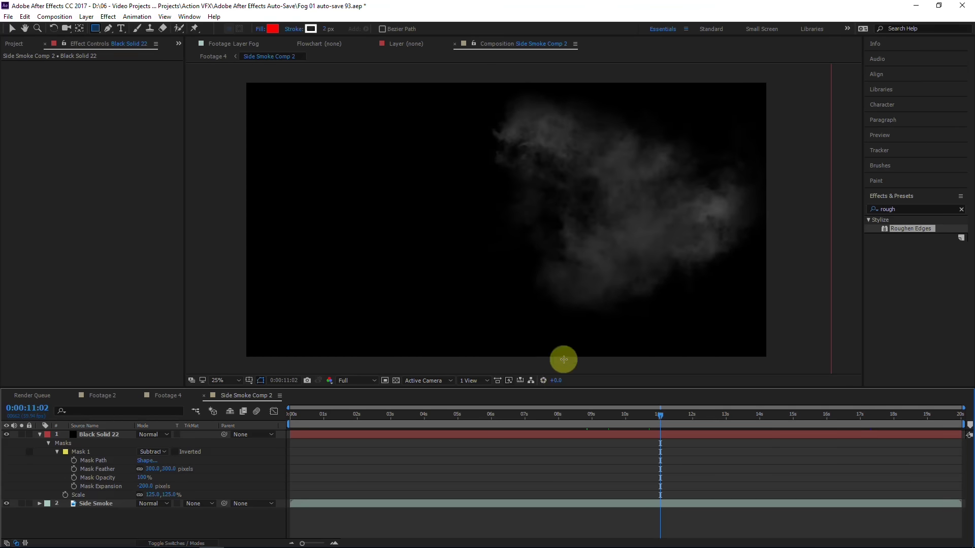
left_click_drag(557, 380, 577, 391)
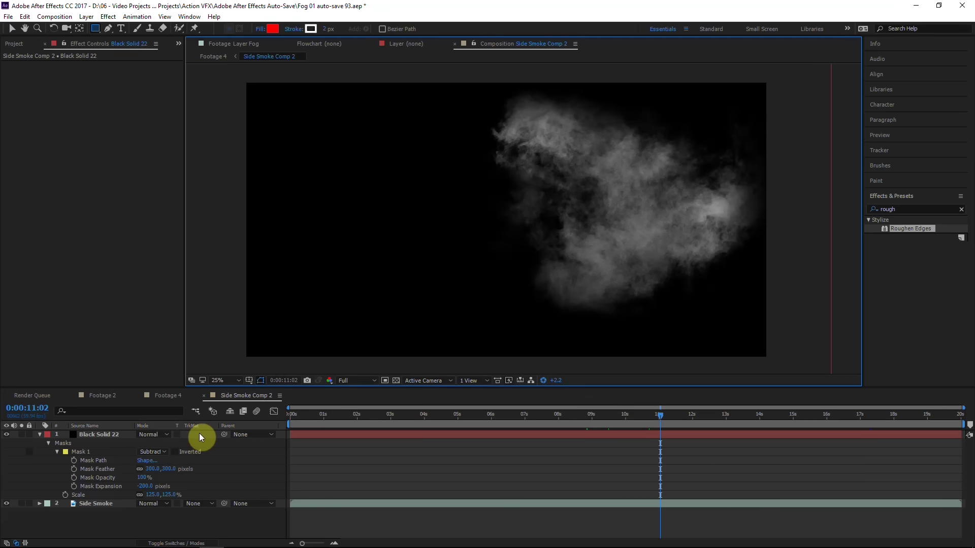
left_click(542, 381)
left_click_drag(701, 415, 729, 416)
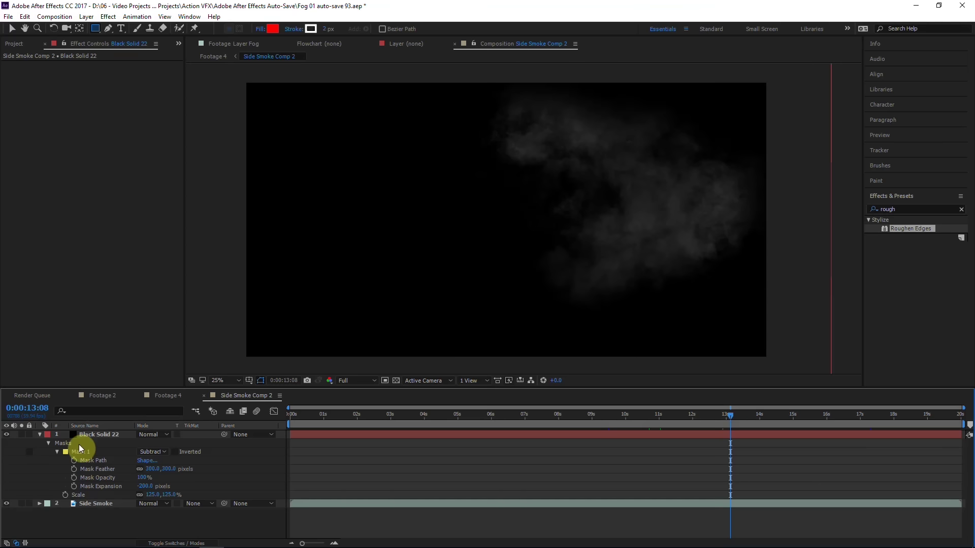
left_click(98, 436)
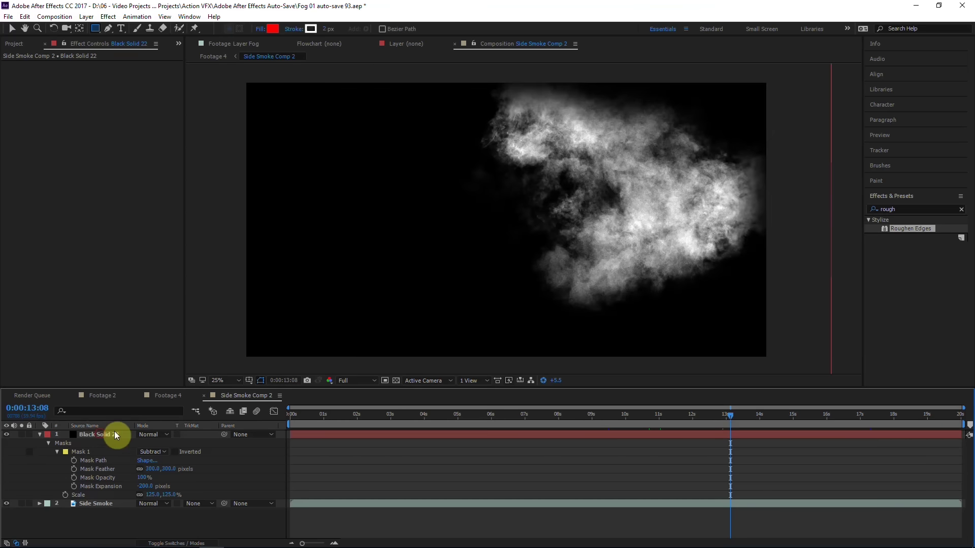
Apply the Turbulent Displace effect to the black solid in Side Smoke Comp 2 and set its Complexity to 8
left_click(101, 438)
left_click(909, 208)
type("turbul")
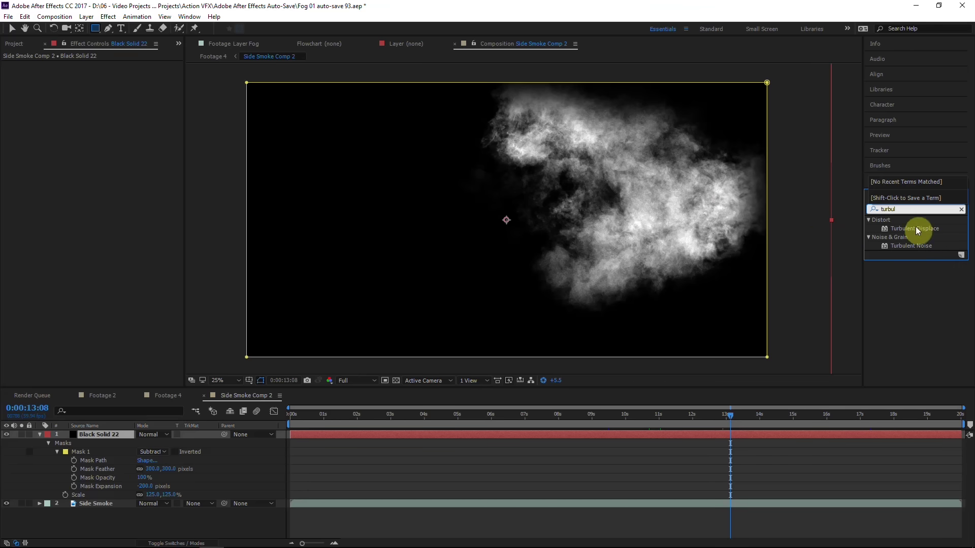
left_click_drag(917, 230, 96, 434)
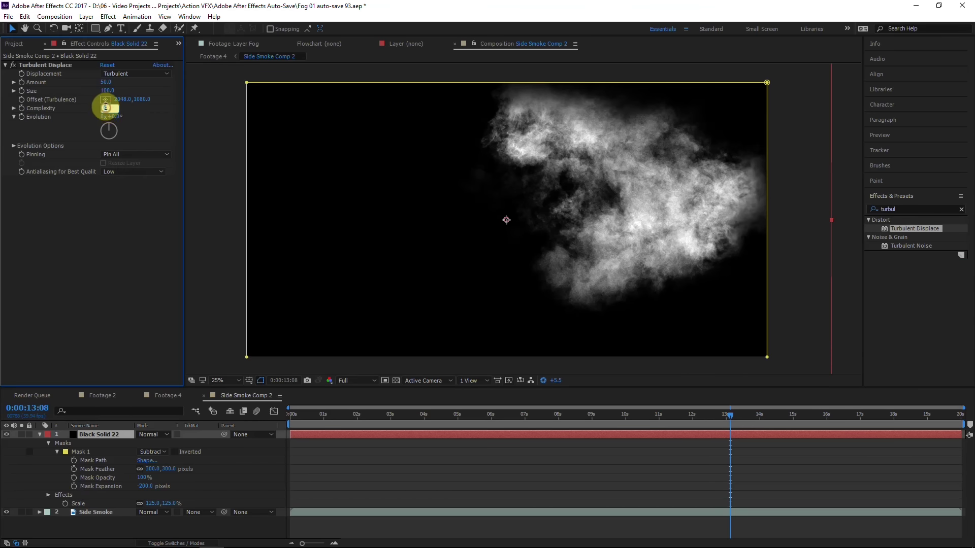
type("8")
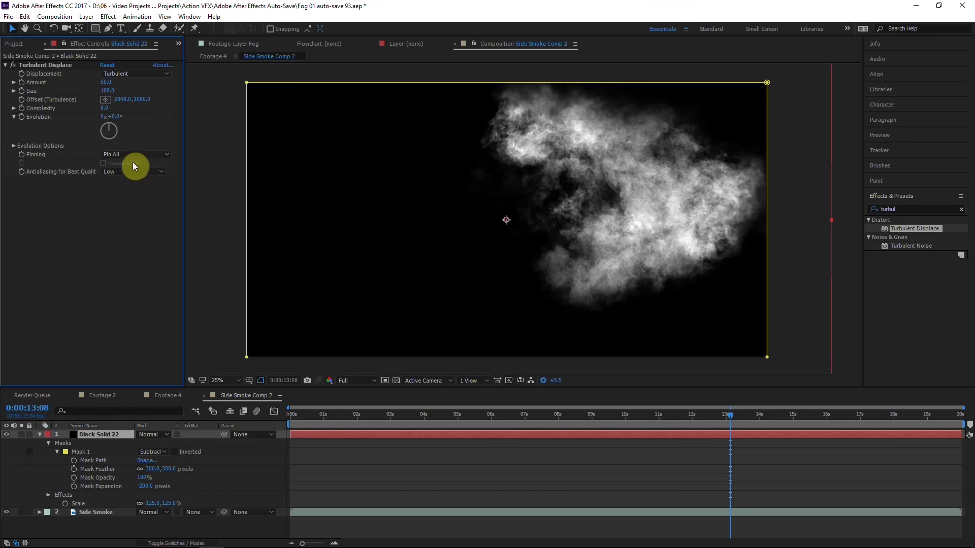
Examine the black solid's border with Turbulent Displace off and on, including soloed over the transparency grid
left_click(13, 66)
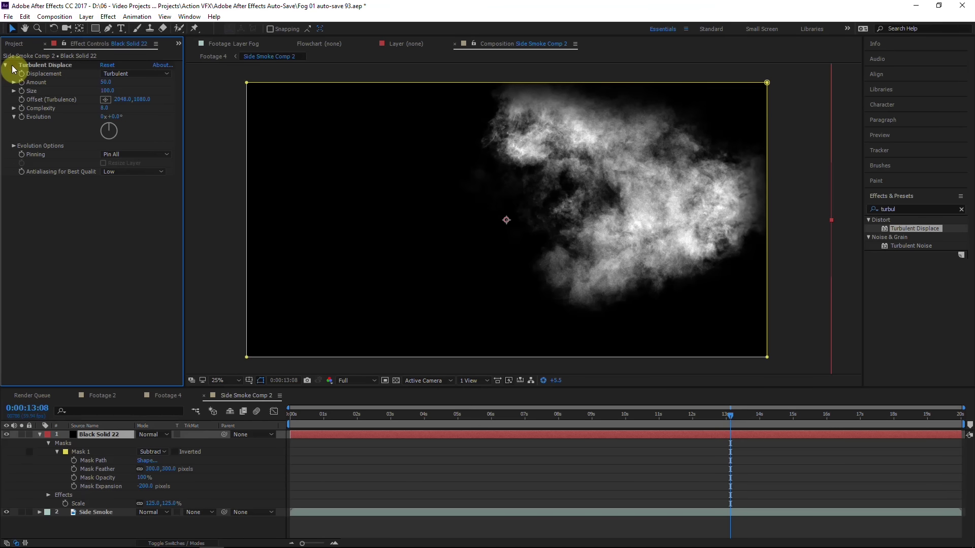
left_click(13, 66)
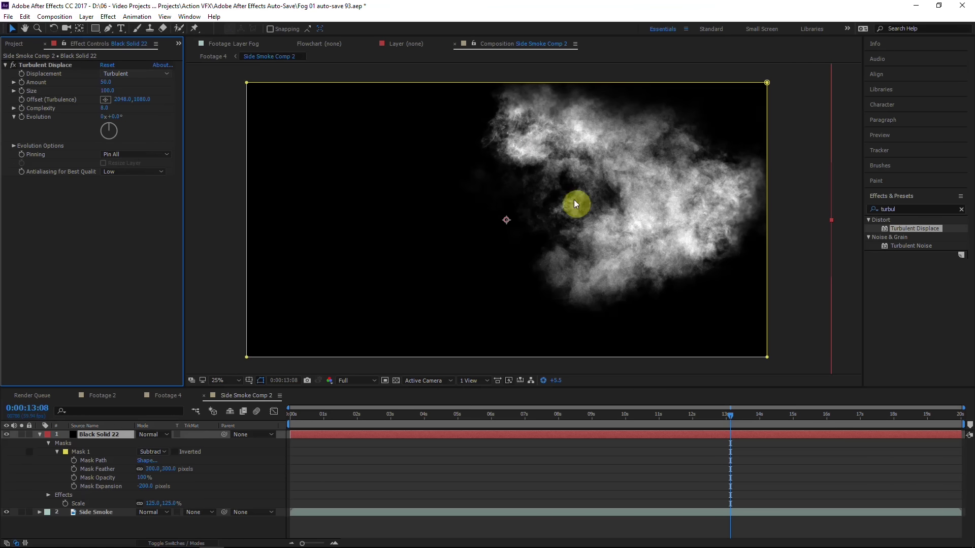
left_click(22, 434)
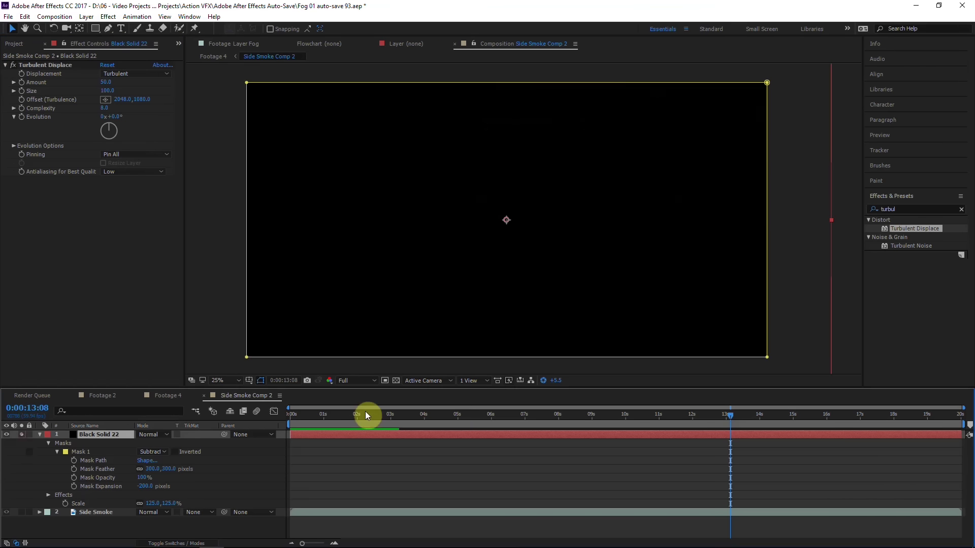
left_click(397, 381)
left_click(12, 66)
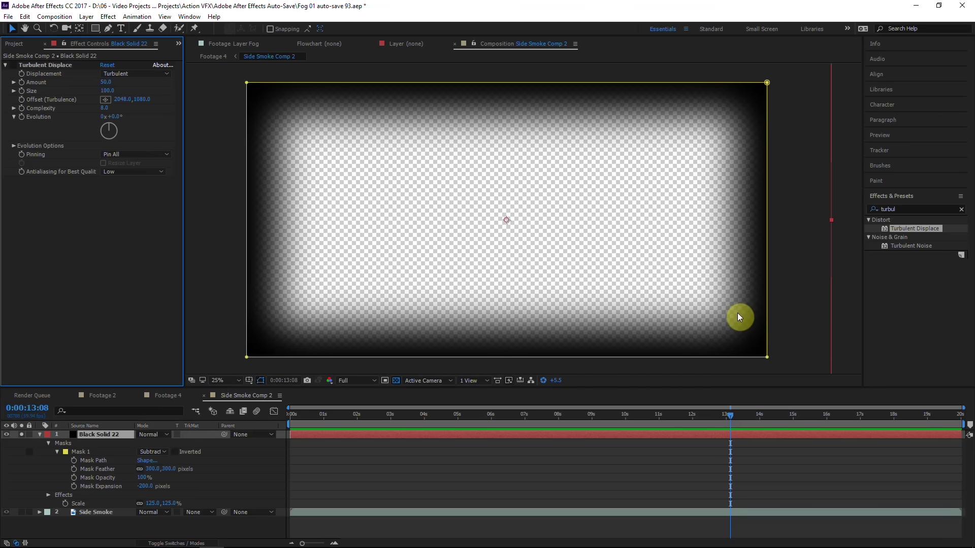
left_click(12, 65)
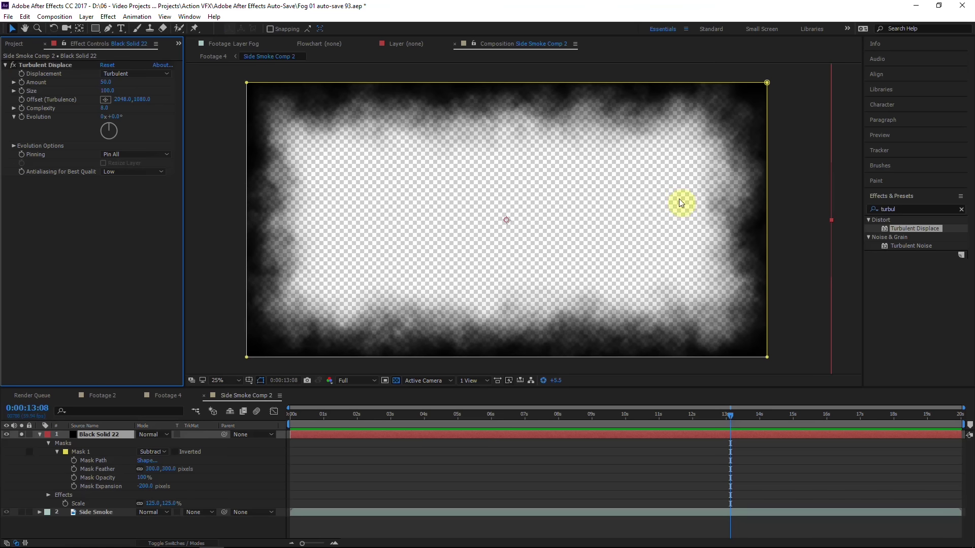
left_click(21, 436)
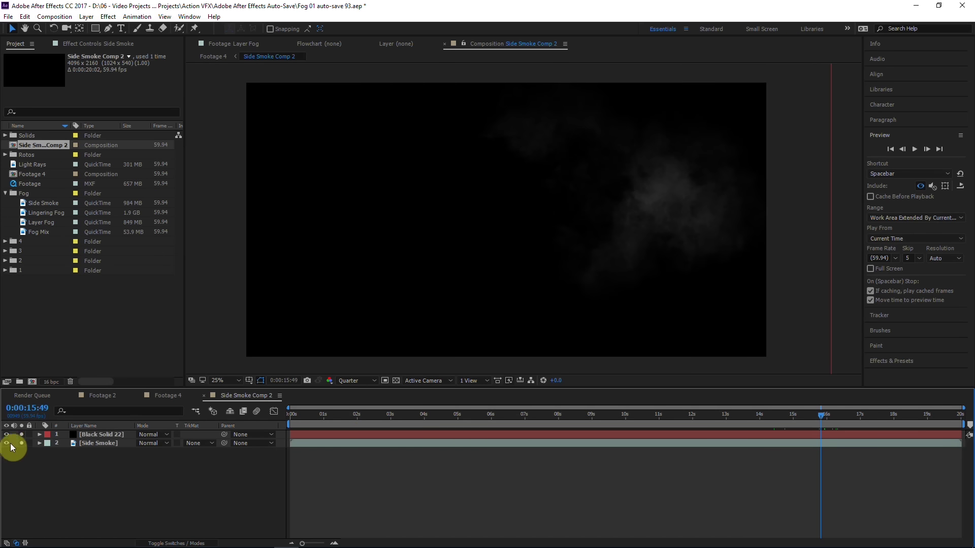
Examine the side smoke's edges at 0:00:15:49 with the preview exposure raised to +15.8, then at +5.0
left_click(22, 434)
left_click(22, 434)
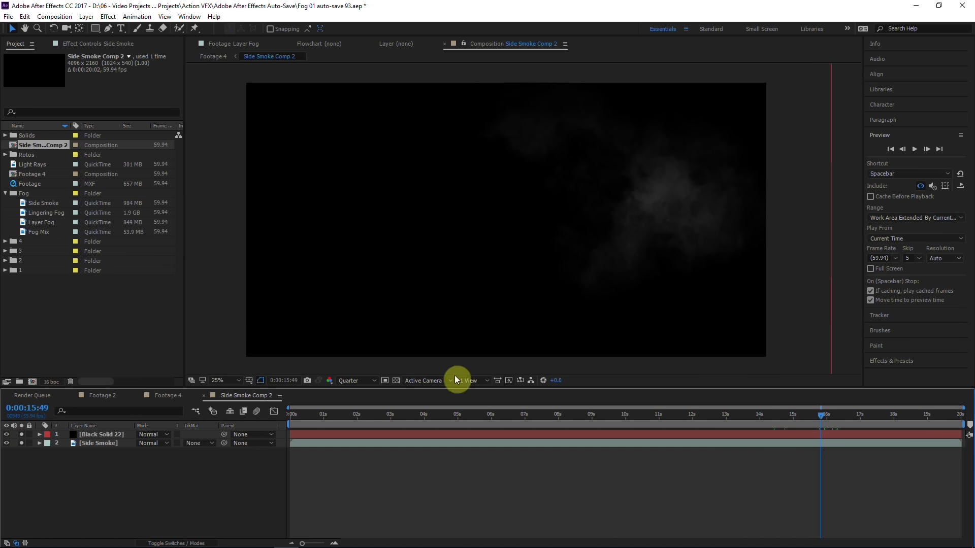
left_click_drag(555, 380, 637, 381)
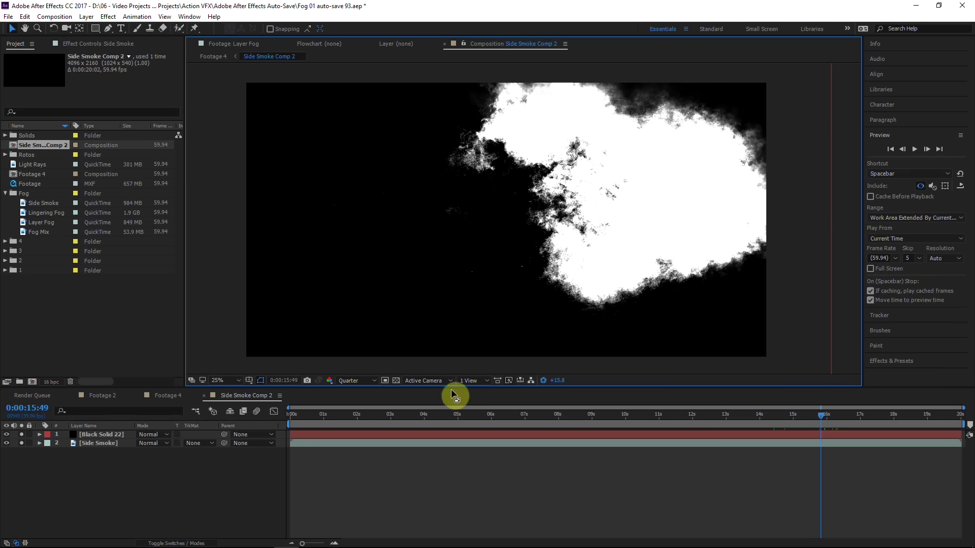
left_click(543, 382)
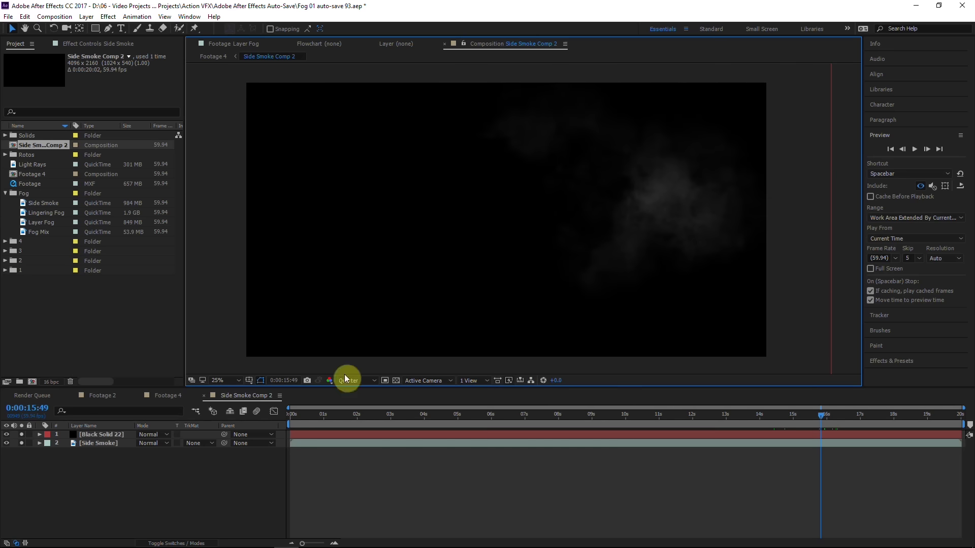
left_click_drag(553, 381, 595, 375)
Try a mask expansion of -425 pixels on the black solid and inspect the smoke edges at a higher preview exposure
left_click(112, 434)
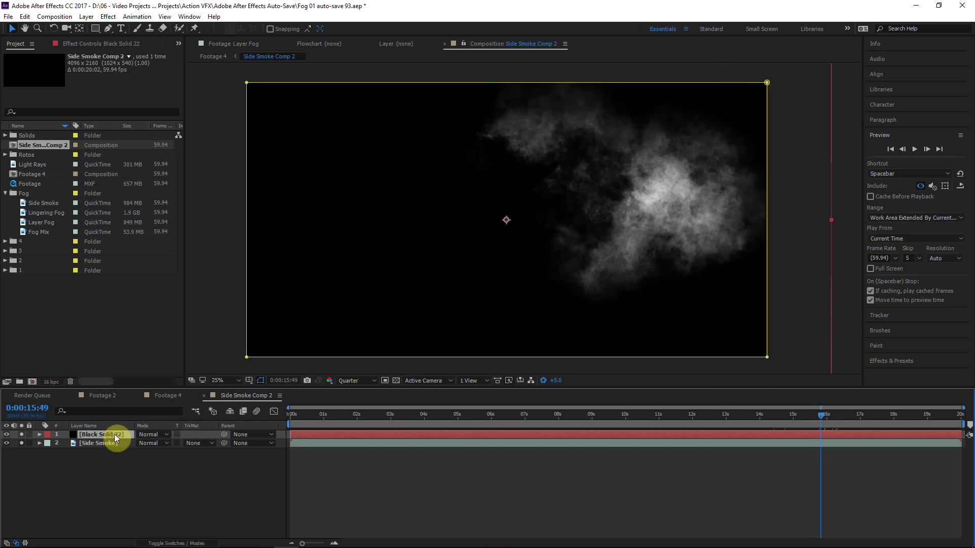
key("f")
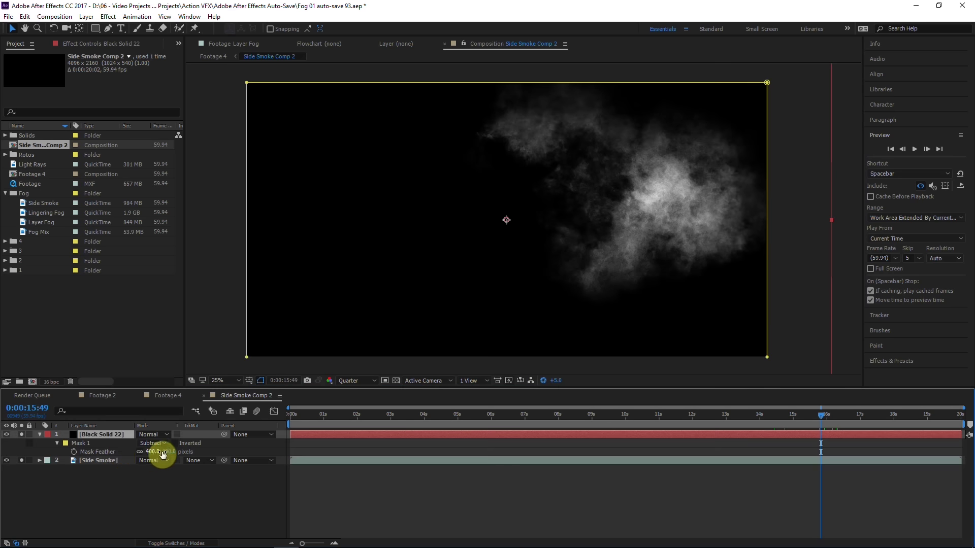
left_click(57, 443)
left_click(57, 443)
left_click_drag(147, 477, 80, 483)
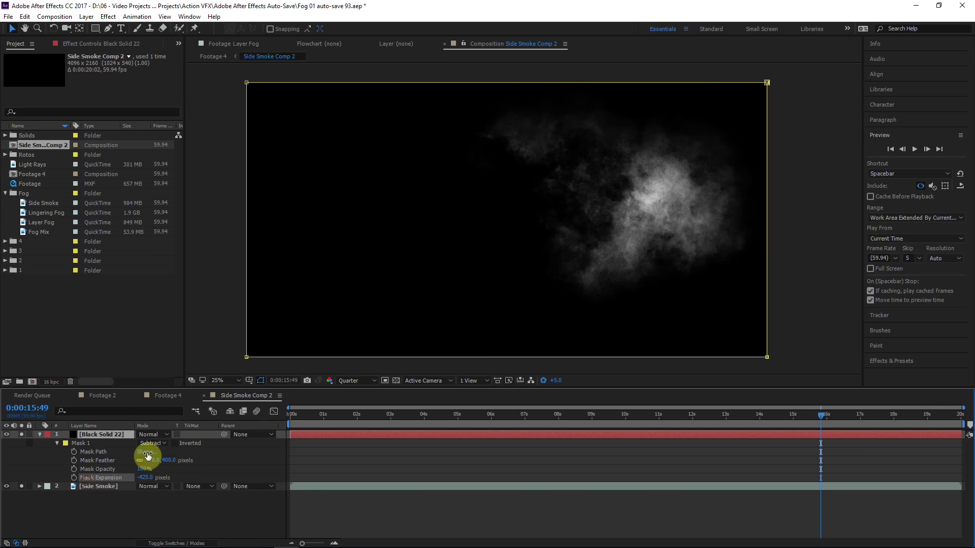
left_click_drag(557, 382, 583, 383)
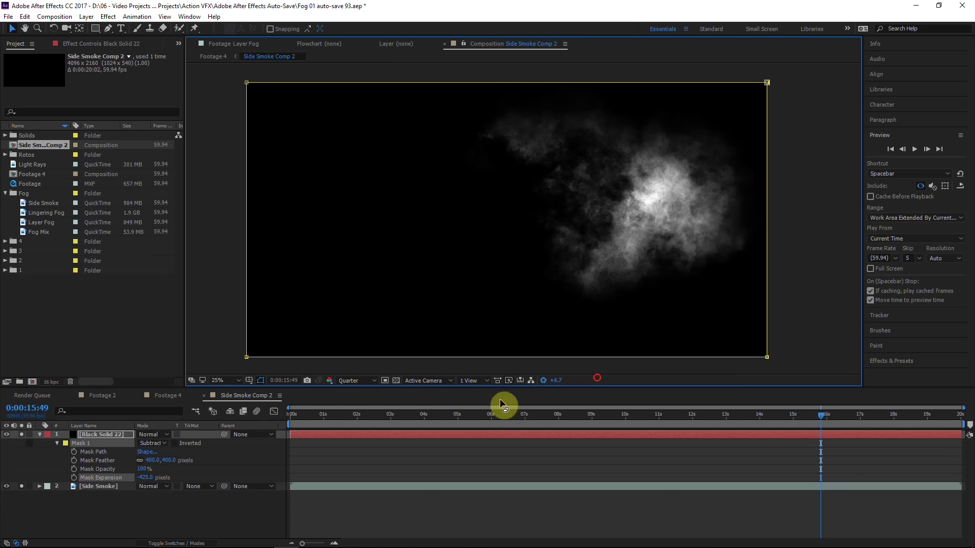
Set the black solid's mask expansion to -300 pixels and collapse its layer properties
left_click(145, 478)
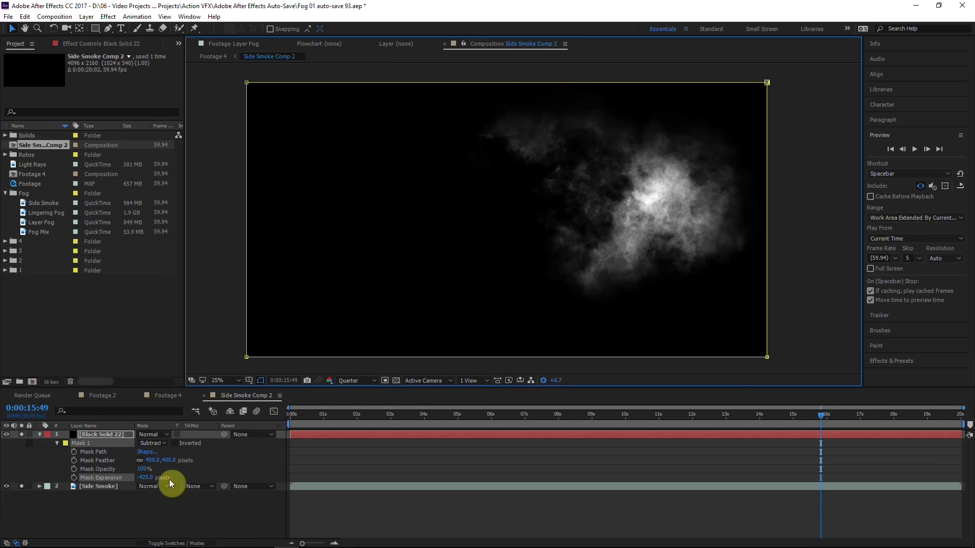
type("-300")
key("Return")
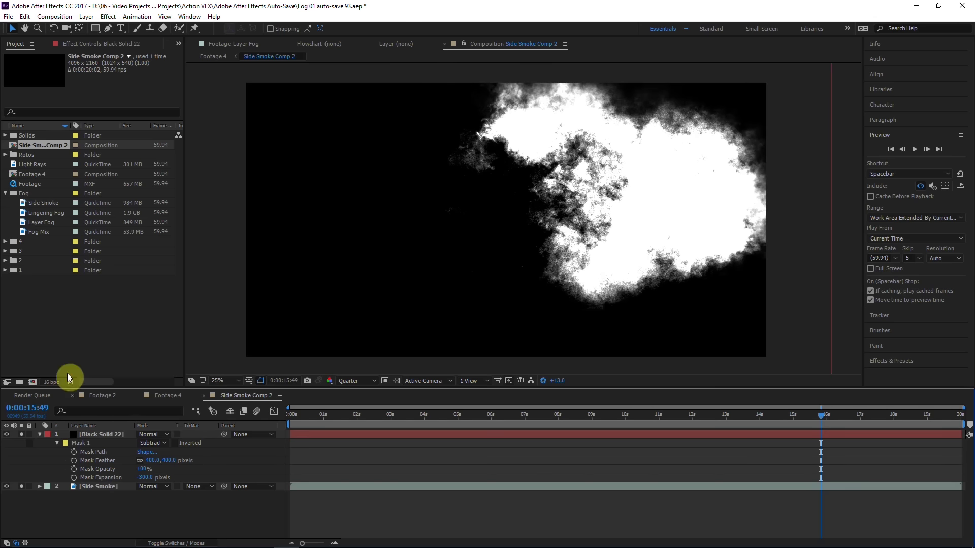
left_click(40, 435)
left_click(117, 436)
left_click(598, 479)
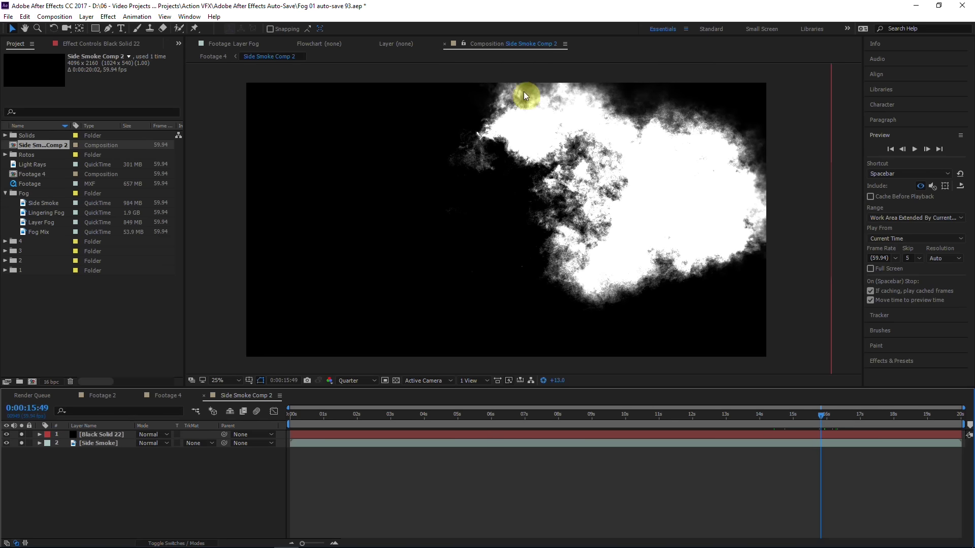
Add a second black solid above the first, with a full-frame rectangular mask set to Subtract
left_click(108, 435)
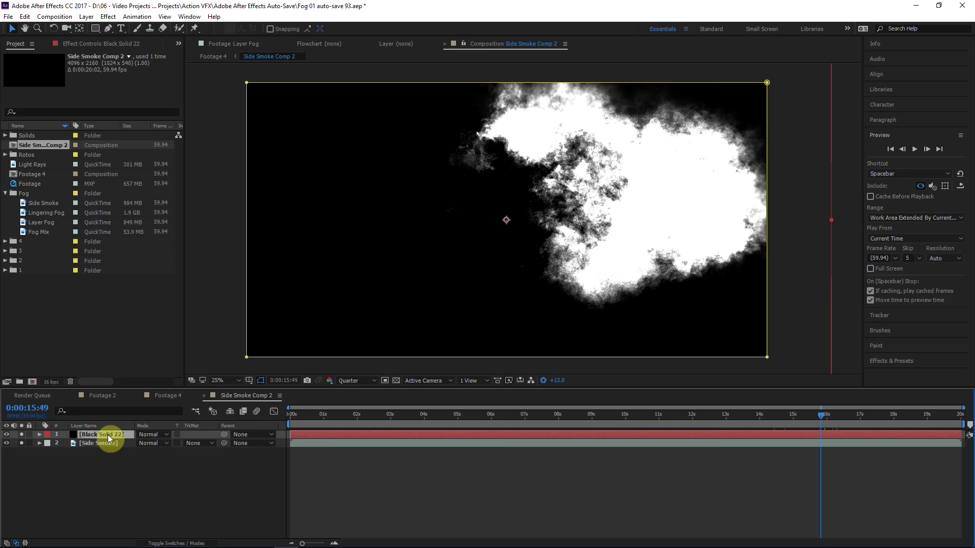
key("ctrl+shift+y")
left_click(528, 374)
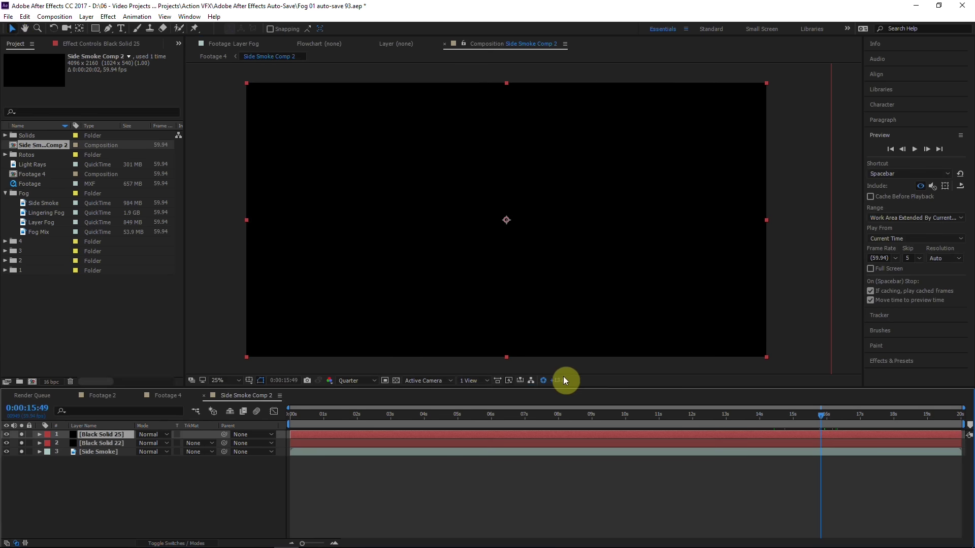
double_click(95, 28)
left_click(148, 452)
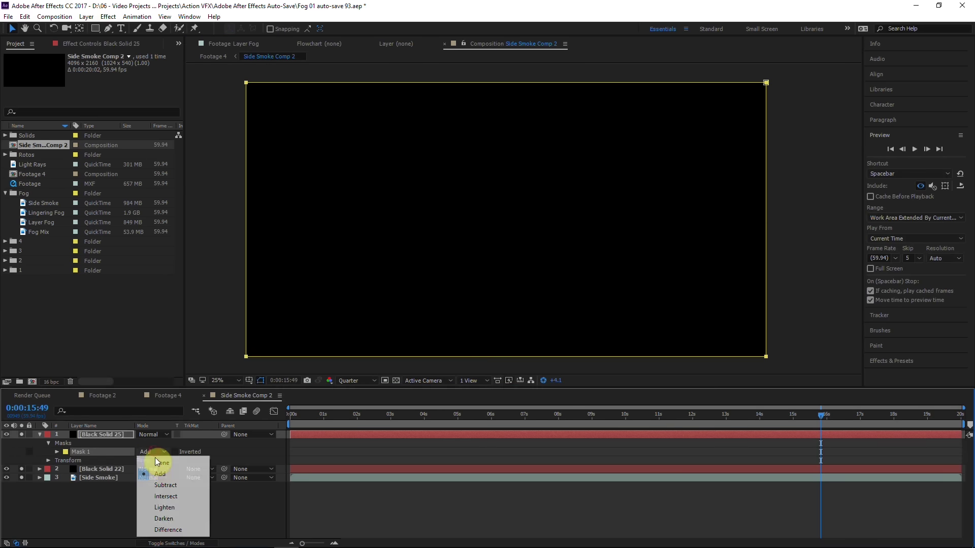
left_click(171, 485)
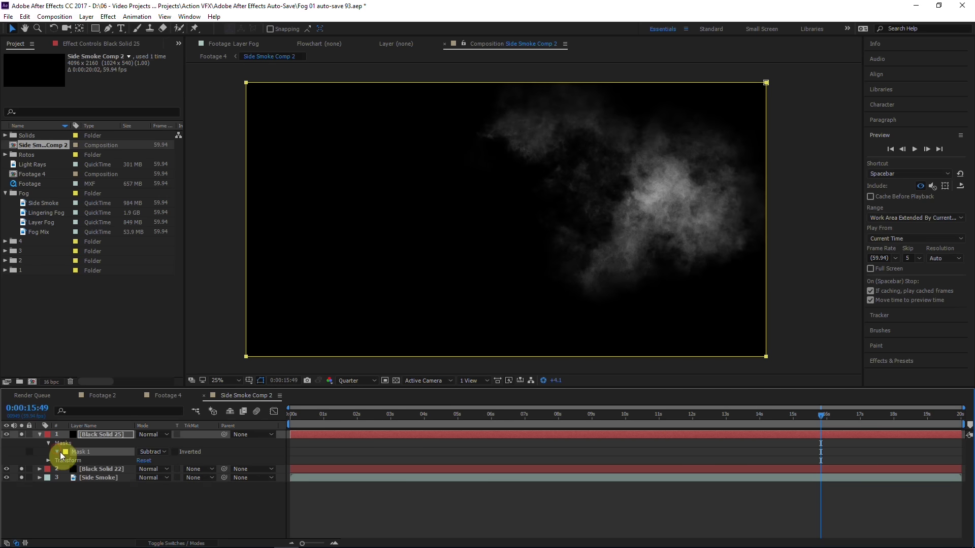
Set the second solid's mask expansion to -75 pixels and its mask feather to 75 pixels, checking at +13.0 exposure
left_click(56, 451)
left_click(141, 487)
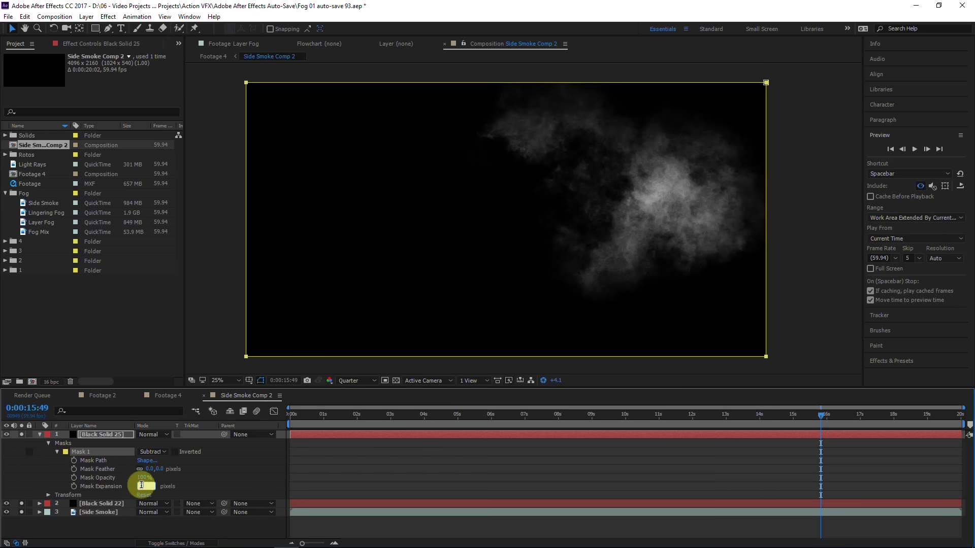
type("-75")
key("Return")
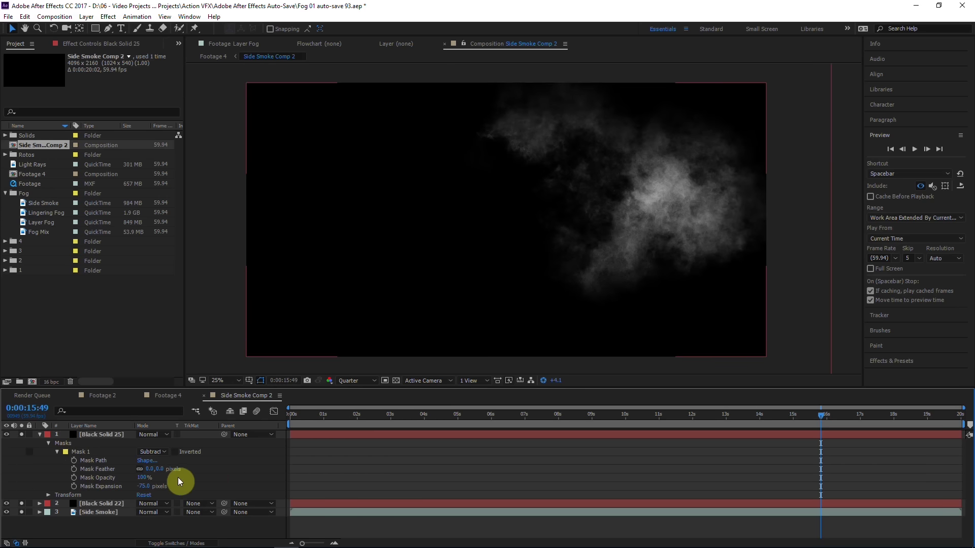
left_click(149, 469)
type("75")
left_click(558, 366)
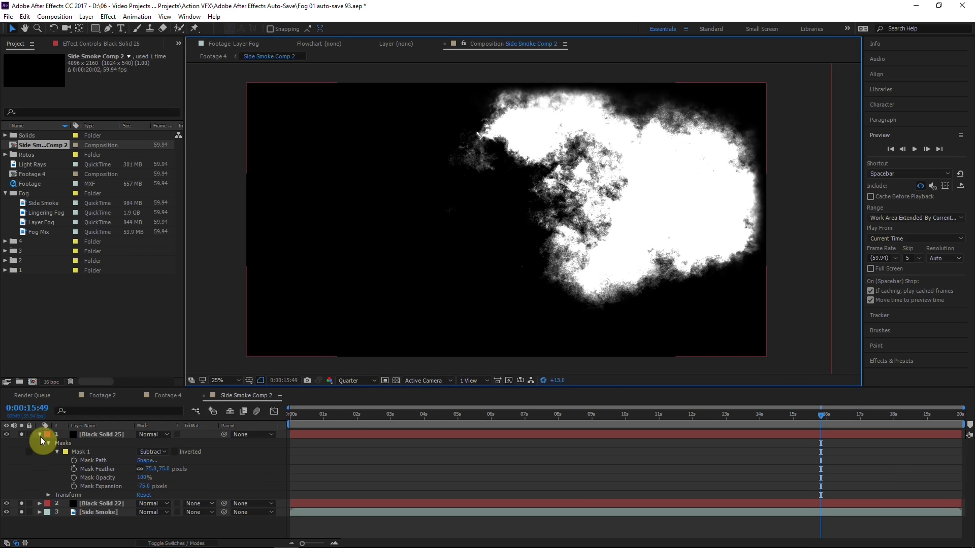
left_click(40, 436)
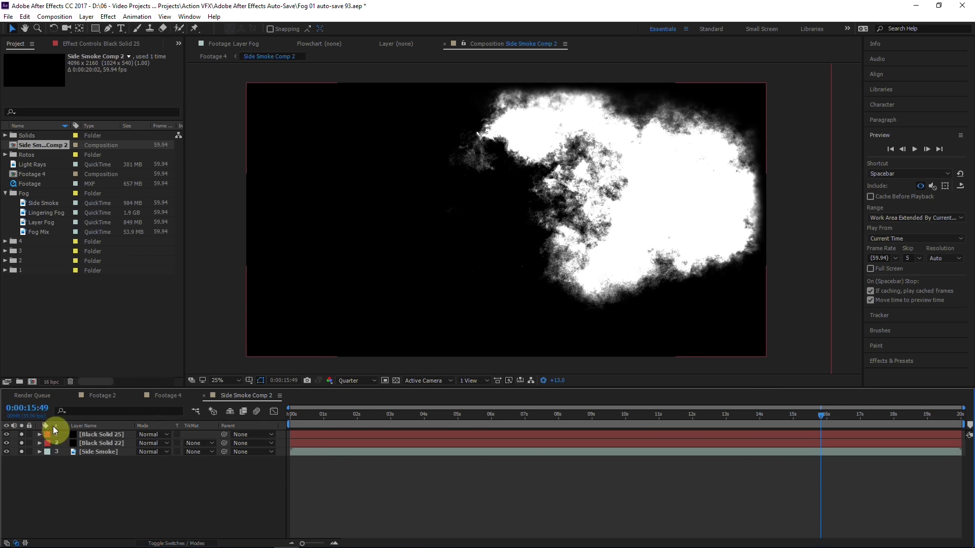
Compare the smoke edges with the first black solid hidden and shown, and test a different mask expansion on it
left_click(20, 443)
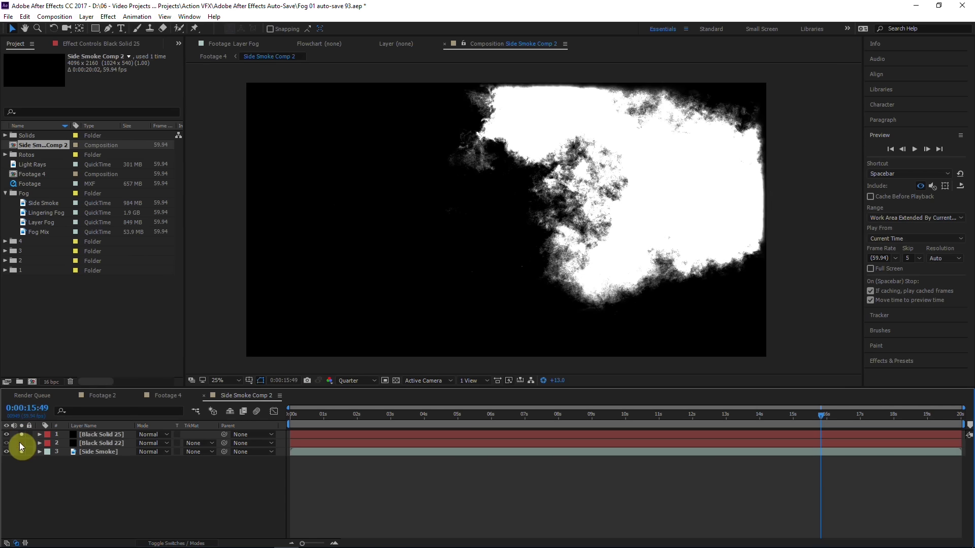
left_click(21, 443)
left_click(39, 444)
left_click(147, 495)
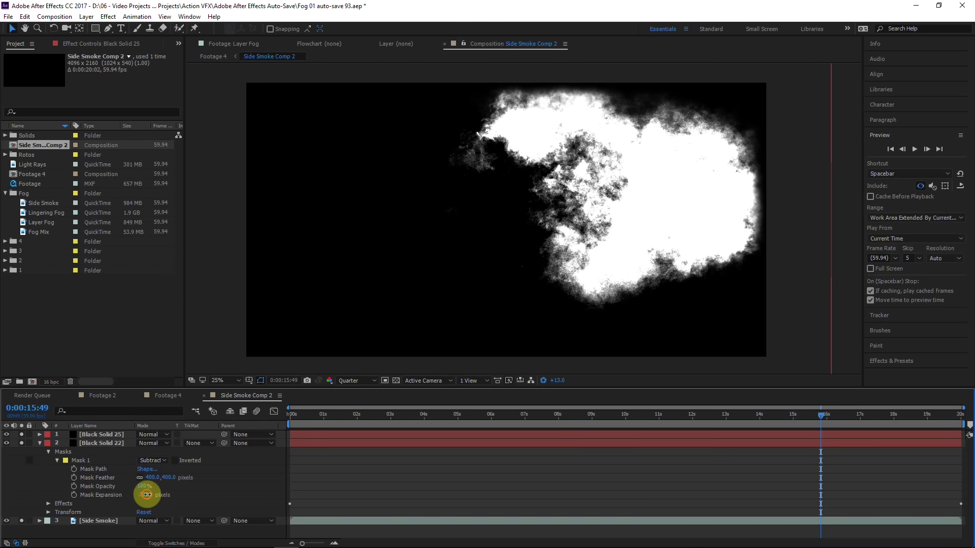
left_click_drag(146, 495, 243, 446)
left_click(39, 444)
Turn off solo on all three layers, reset the preview exposure, and compare the smoke with the second solid hidden and shown
left_click_drag(21, 435, 32, 467)
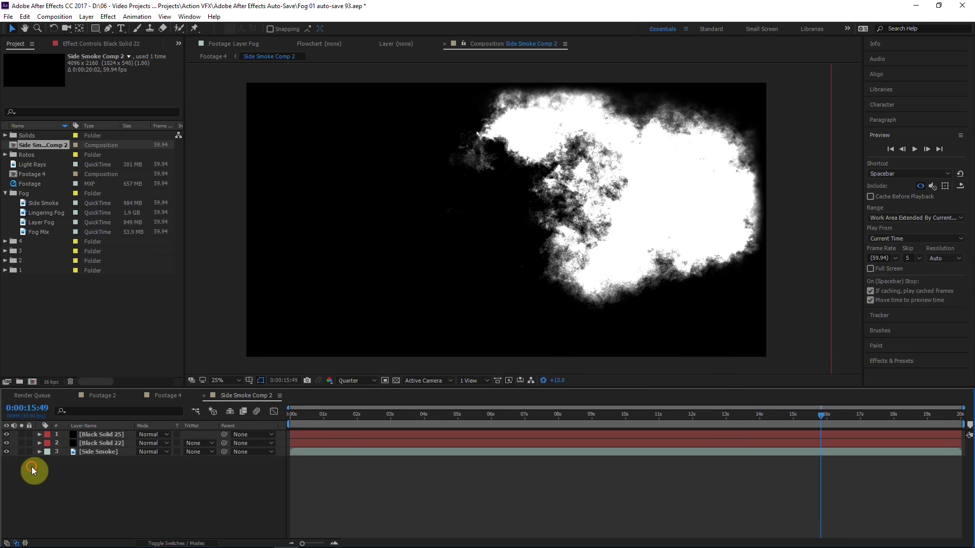
left_click(8, 435)
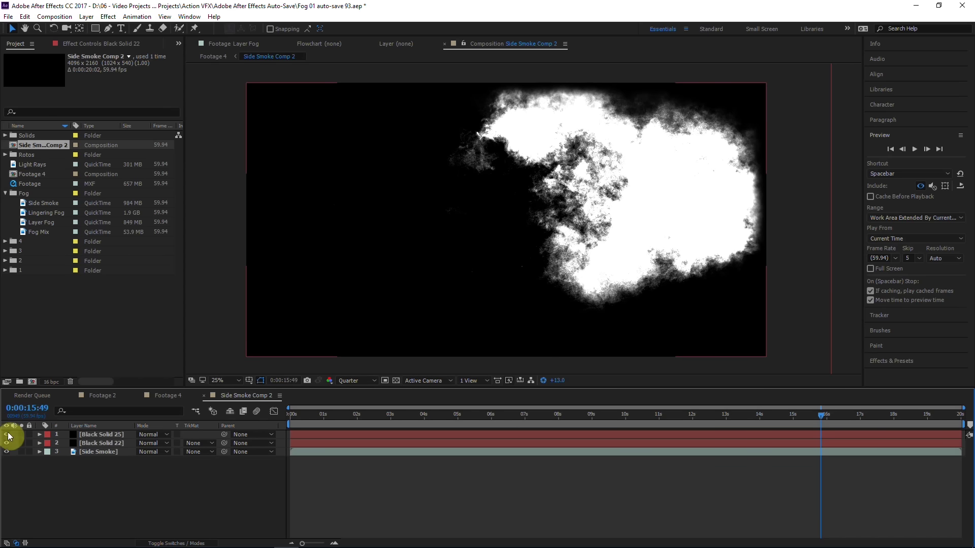
left_click(543, 380)
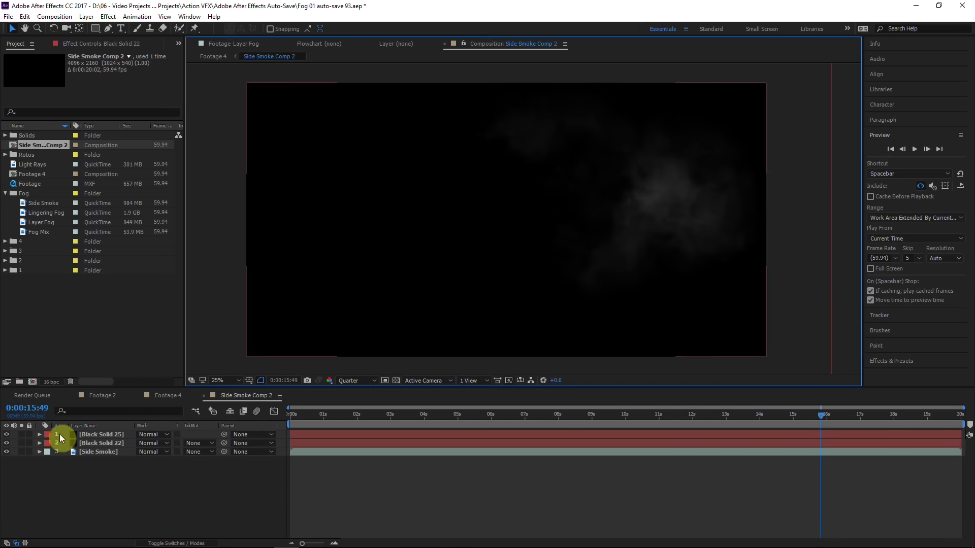
left_click(8, 435)
left_click(8, 435)
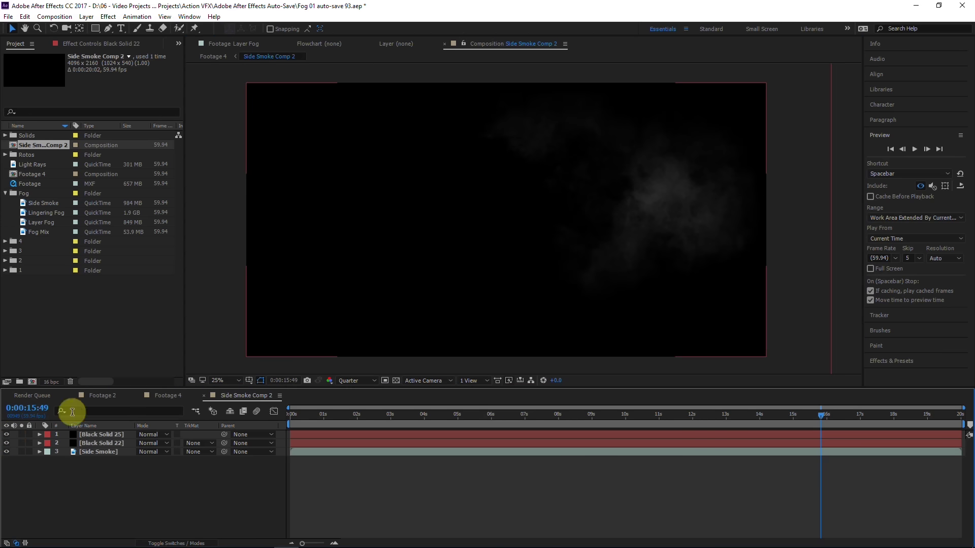
Set the preview resolution to Quarter and check the displaced smoke at 0:00:02:39
left_click(839, 260)
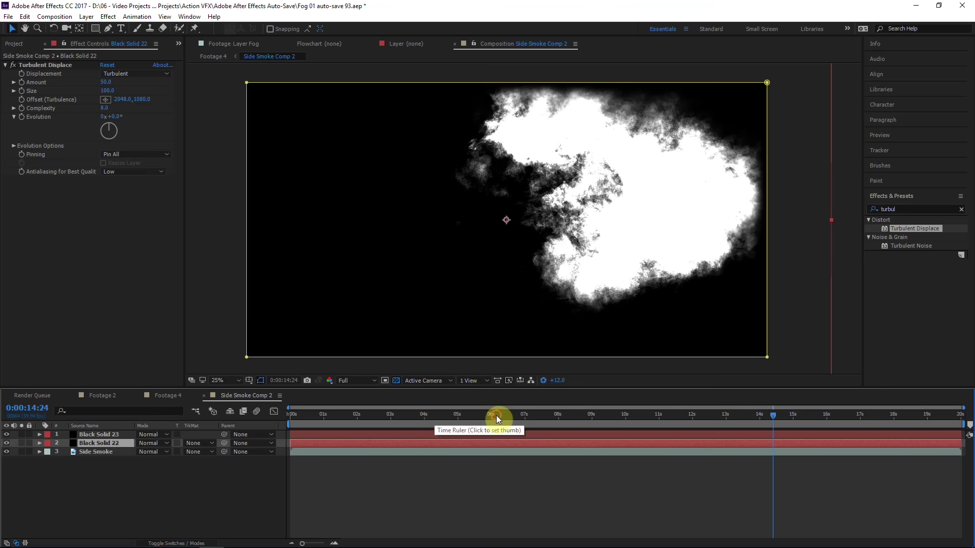
left_click_drag(495, 415, 379, 416)
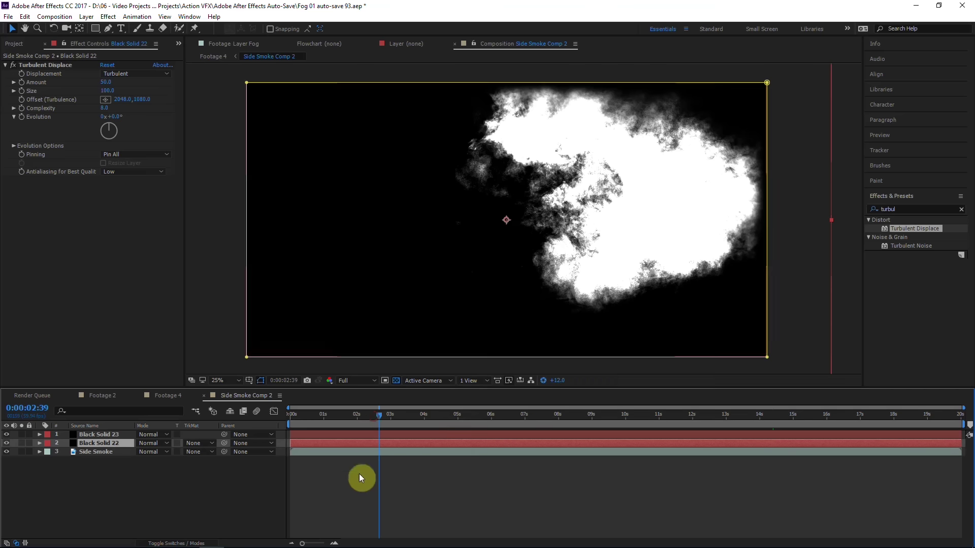
left_click(361, 381)
left_click(364, 442)
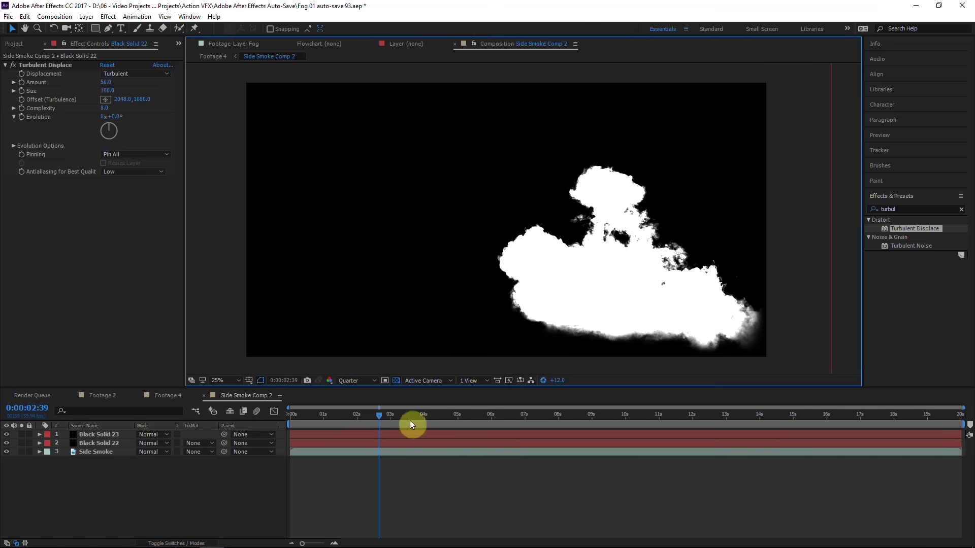
Place the lower black solid's Turbulent Displace offset point over the smoke at about 2876.8, 862.4
left_click(24, 66)
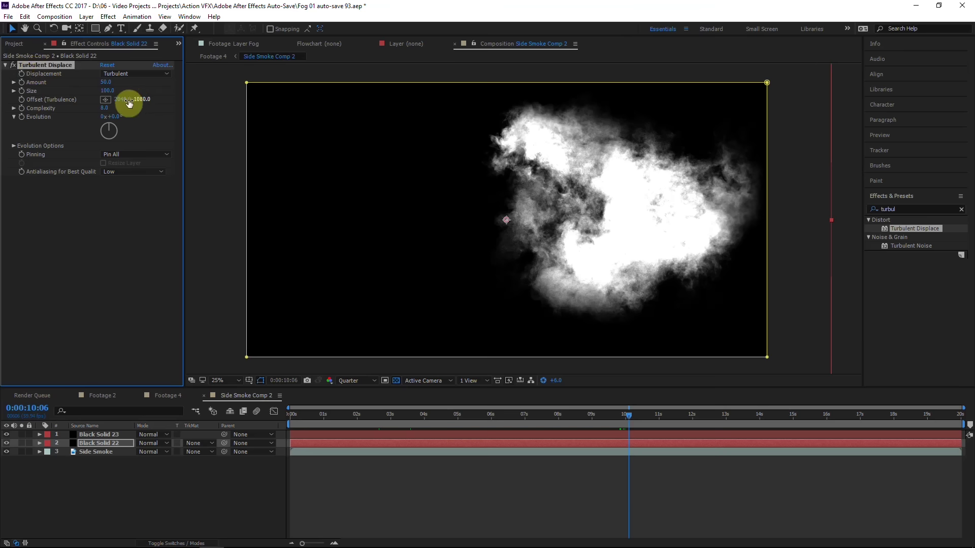
left_click(105, 100)
left_click(647, 214)
left_click_drag(647, 214, 637, 185)
left_click_drag(620, 423, 587, 420)
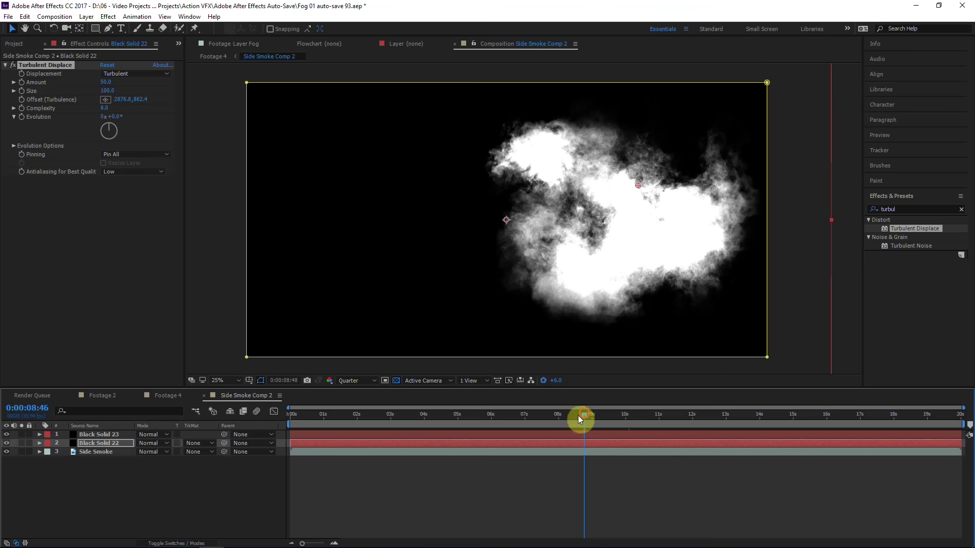
Keyframe the turbulence offset from the composition's start, moving its point to about 2924.4, 359.7 at the end
key("Home")
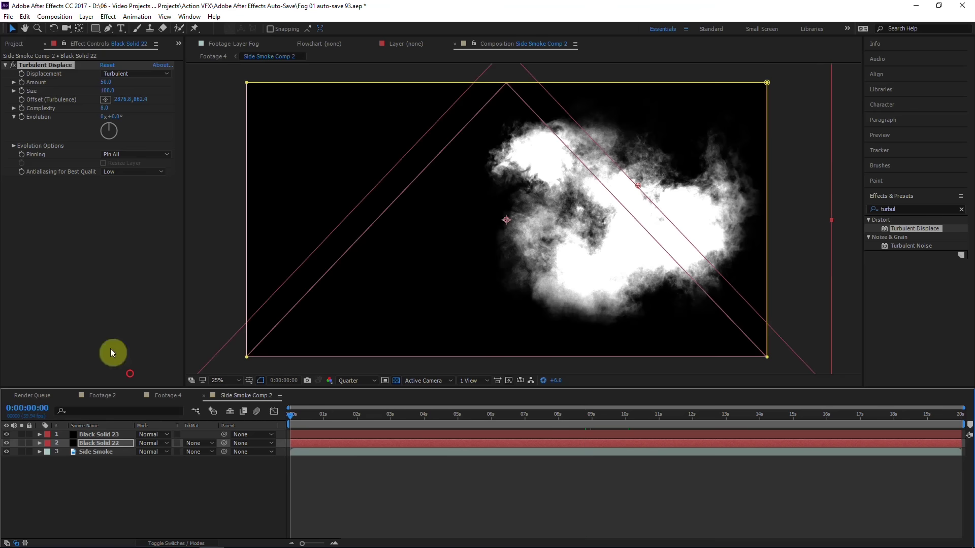
left_click(21, 99)
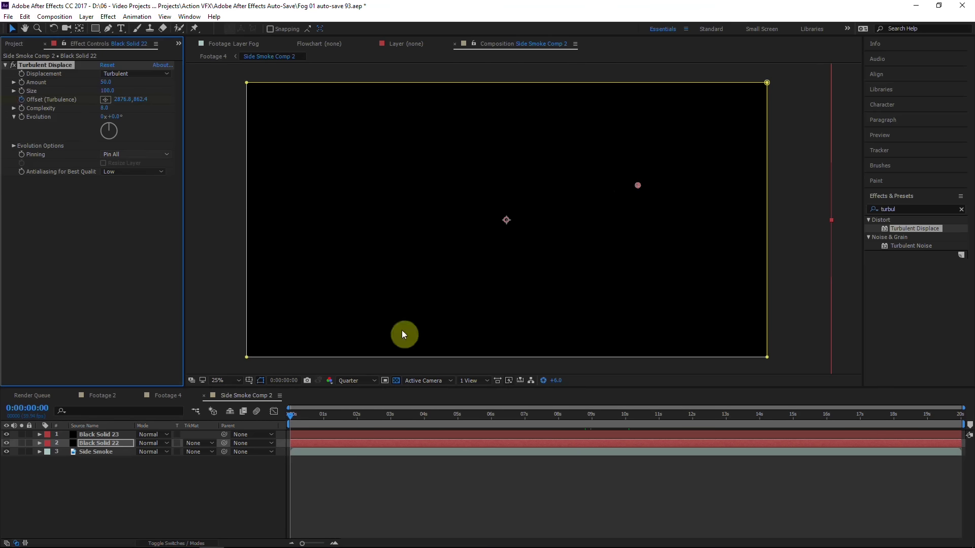
left_click_drag(322, 418, 962, 415)
left_click_drag(639, 186, 645, 166)
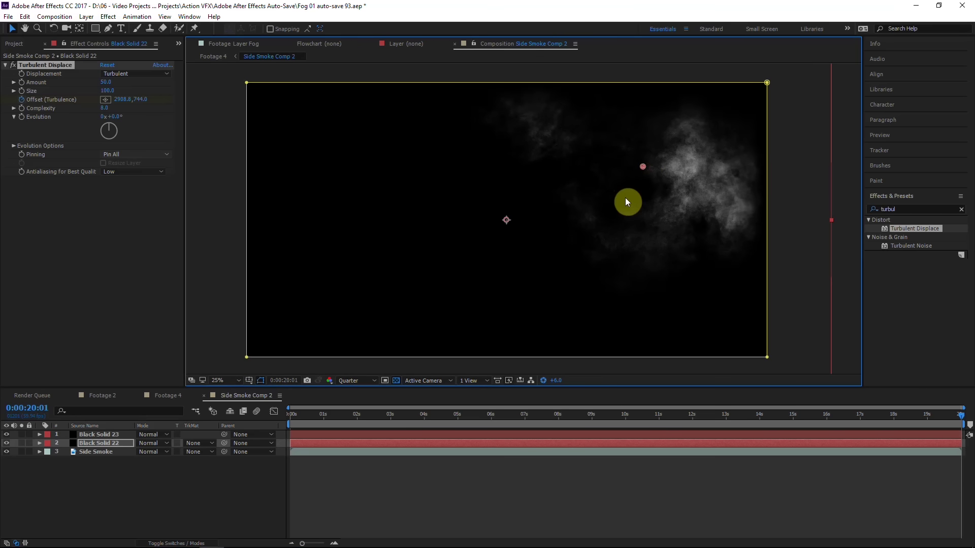
left_click_drag(643, 167, 647, 106)
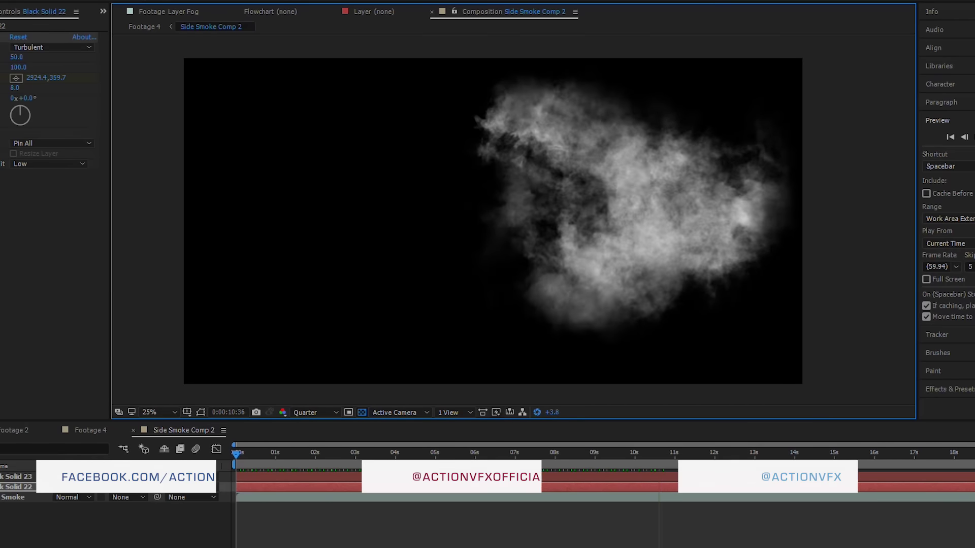
In the Footage 4 composition, set the Side Smoke layer's blending mode to Normal at 11;48;59;15
left_click(625, 455)
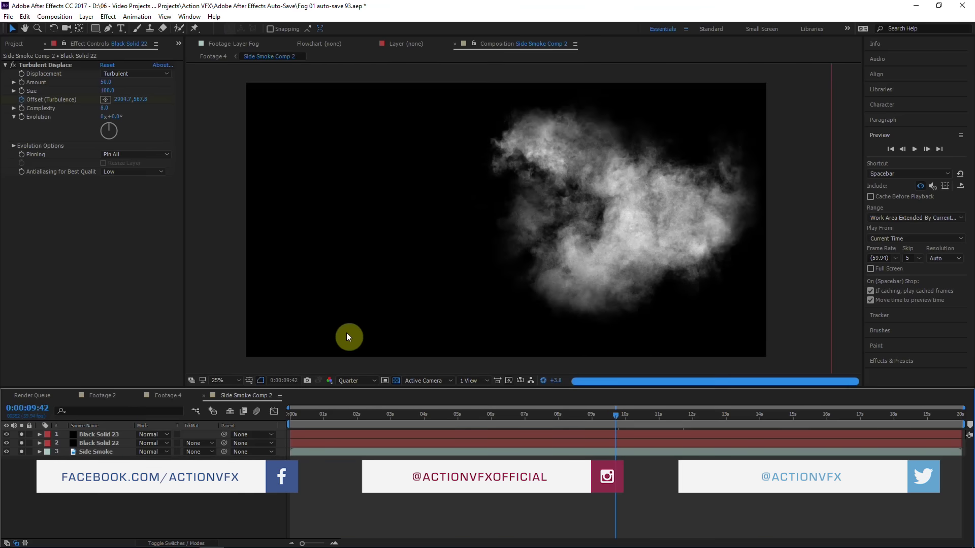
left_click(224, 63)
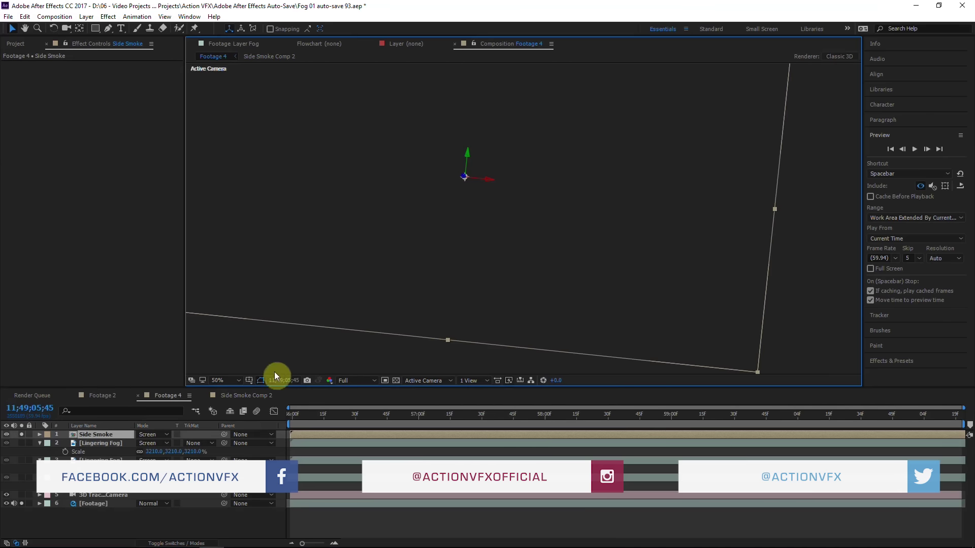
left_click(701, 416)
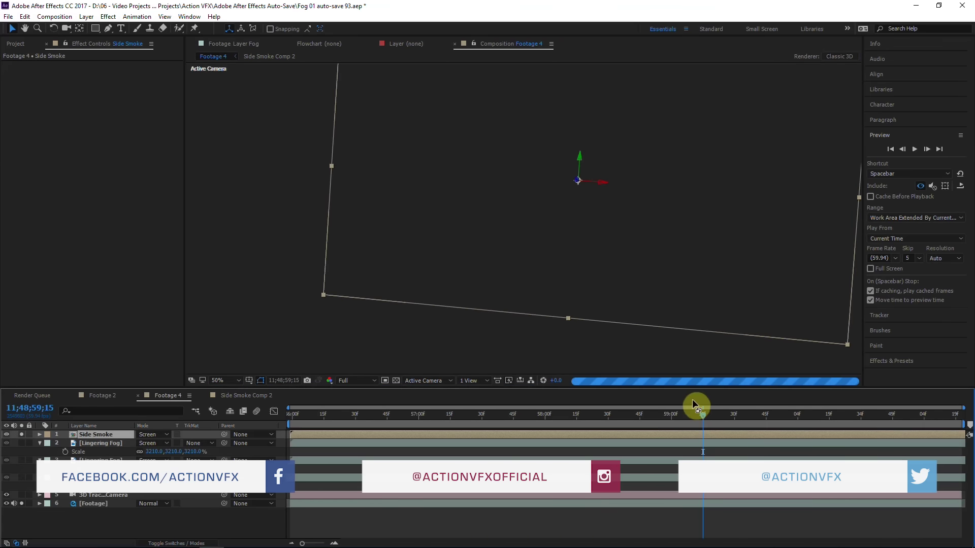
left_click(147, 434)
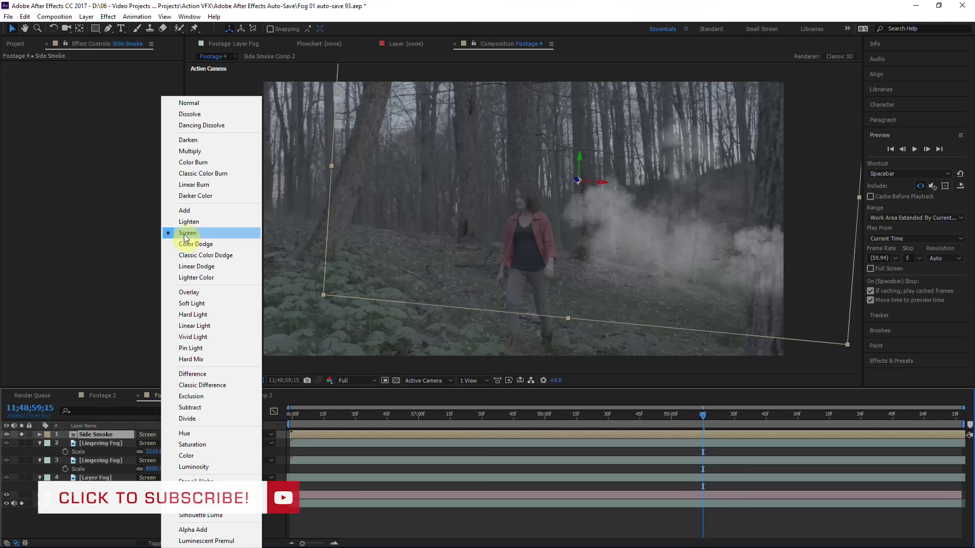
left_click(214, 102)
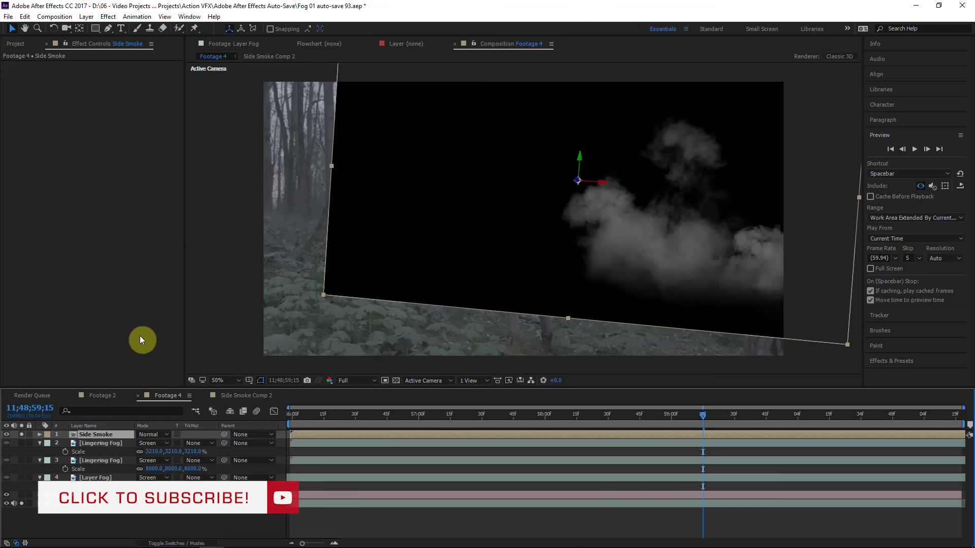
left_click(149, 435)
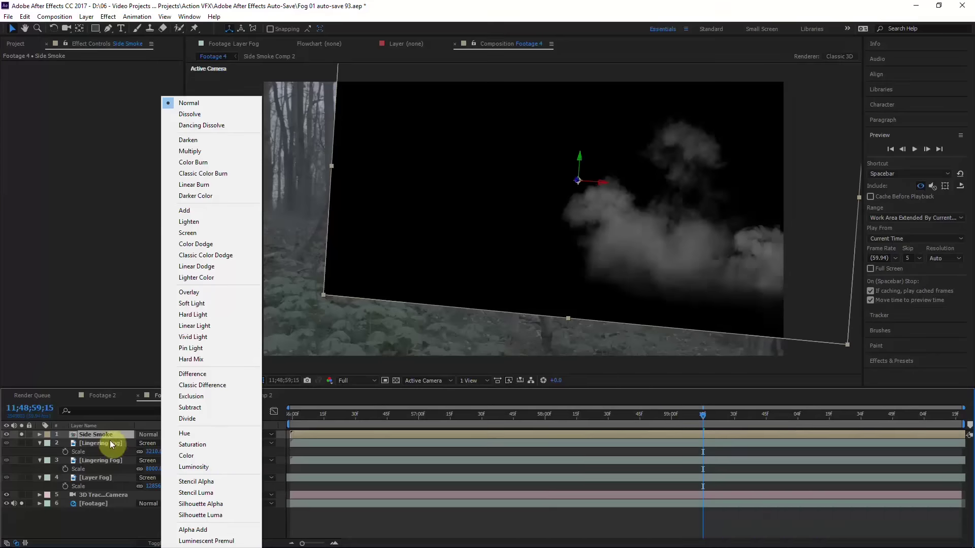
left_click(18, 433)
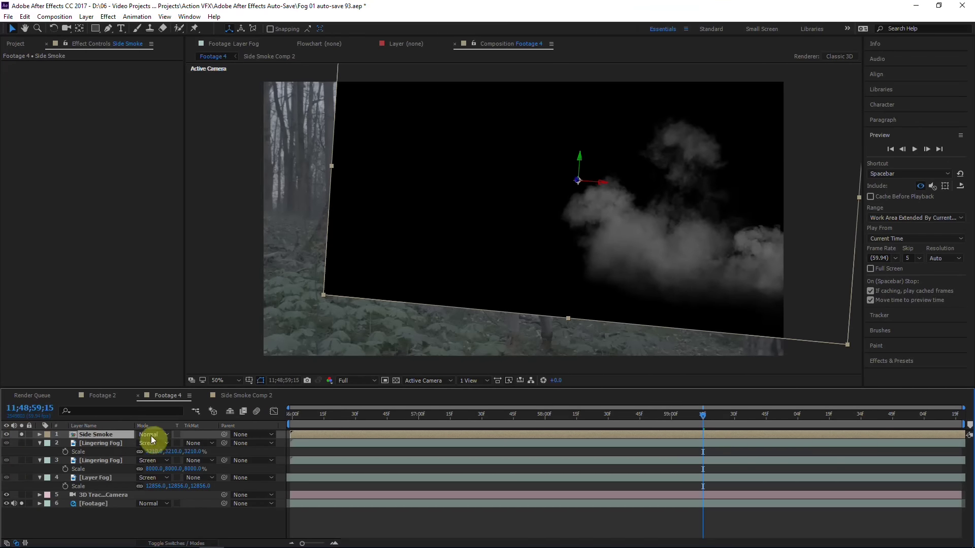
In the side smoke pre-composition, add an adjustment layer named Transparency on top and reset the preview exposure
double_click(109, 434)
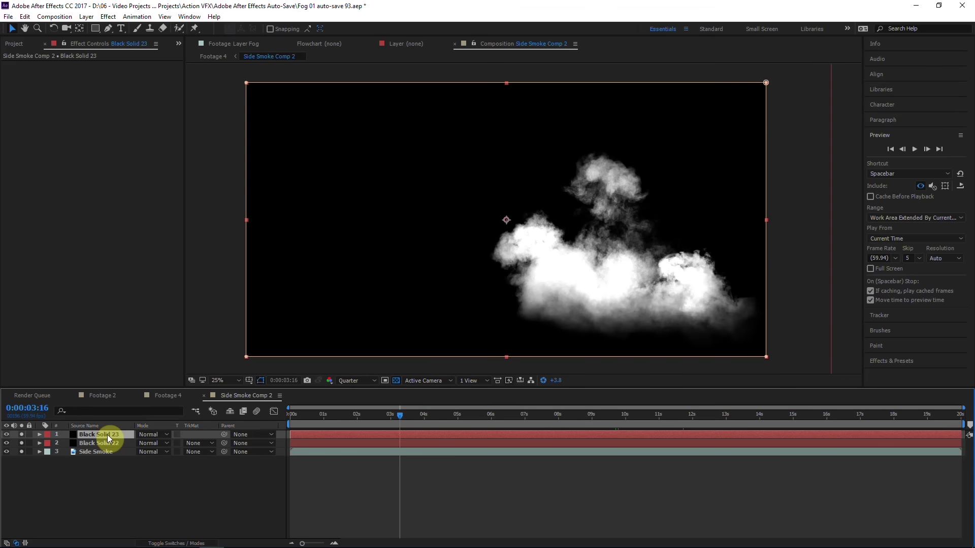
key("ctrl+alt+y")
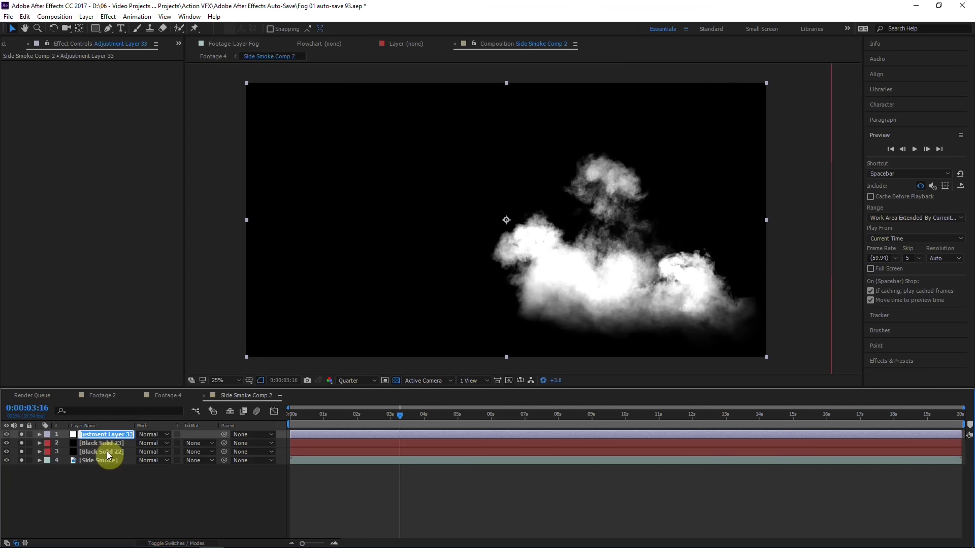
type("Transparency")
key("Return")
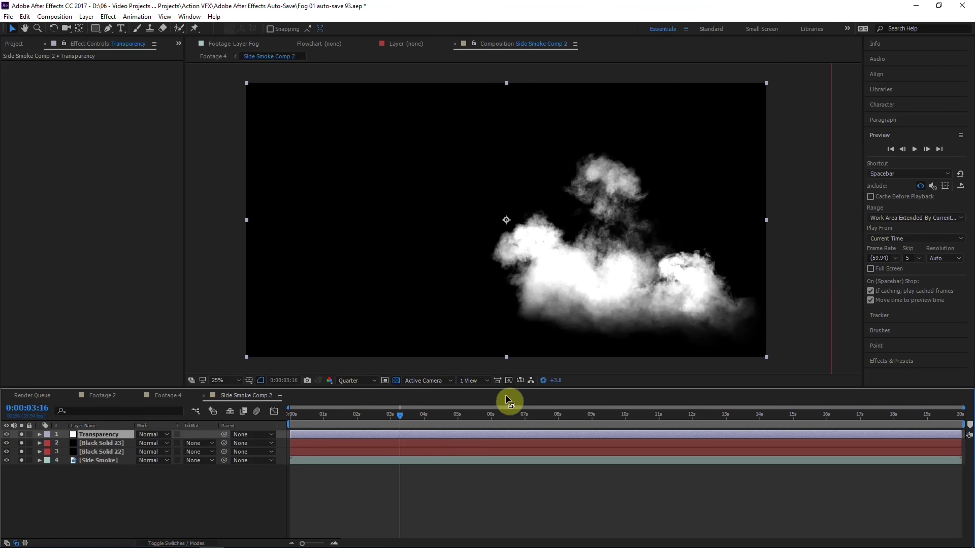
left_click(543, 380)
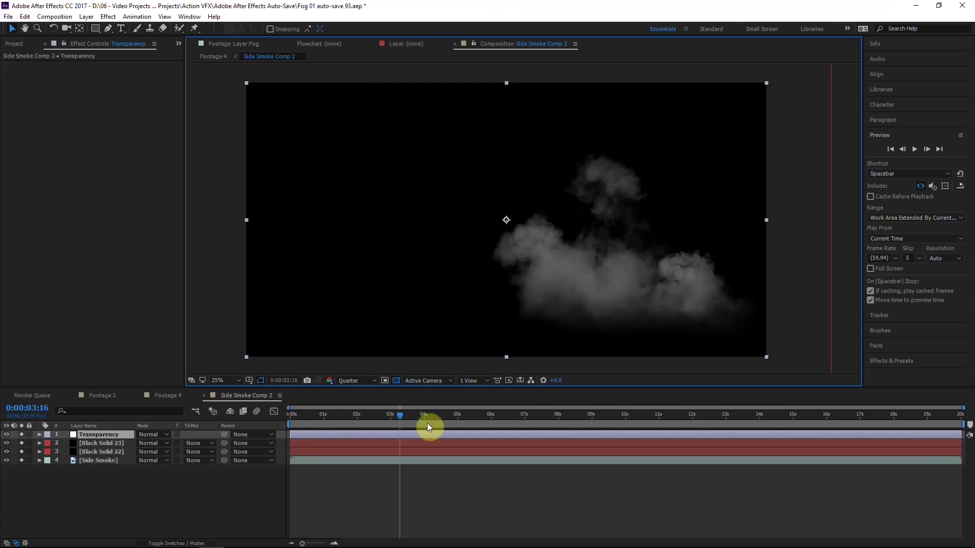
Apply the Shift Channels effect to the Transparency layer and open its Take Alpha From options
left_click(439, 414)
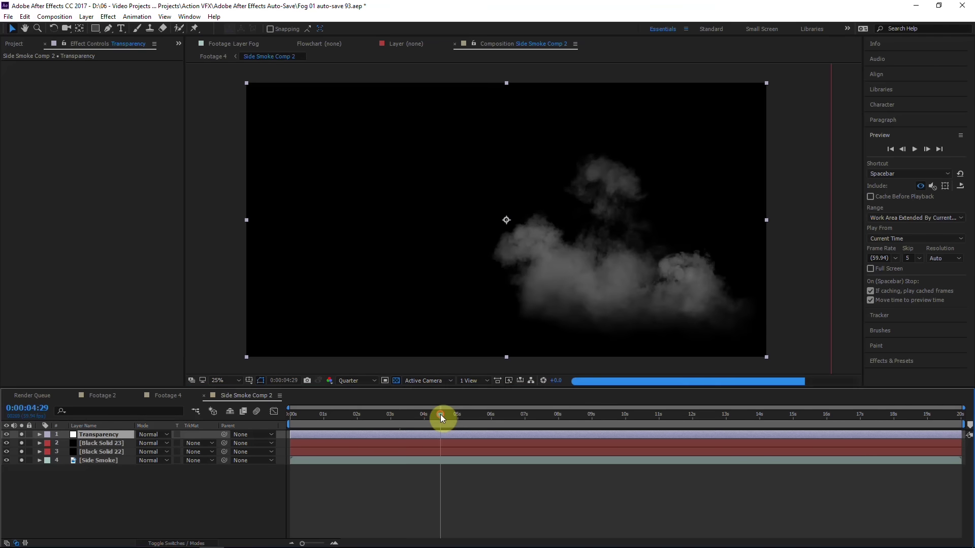
left_click(915, 361)
type("shift")
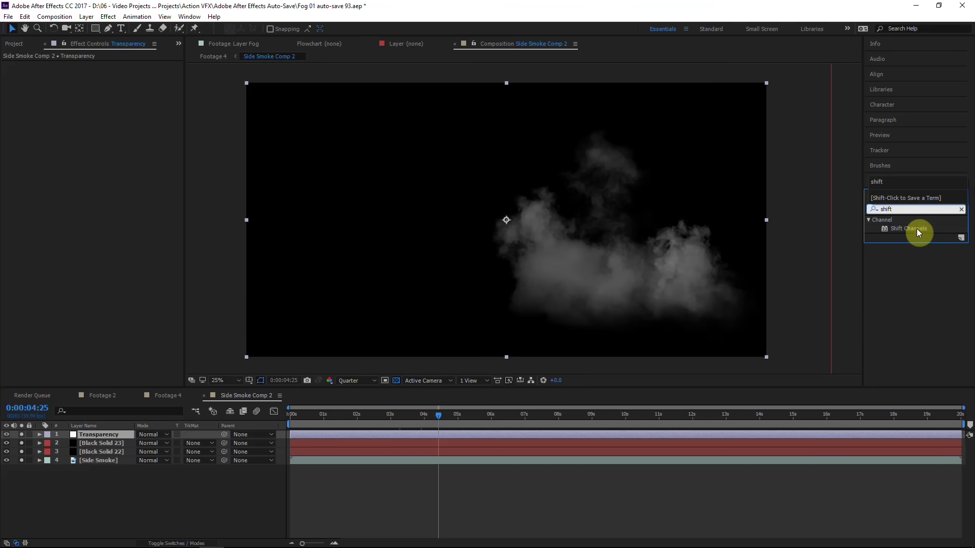
left_click_drag(916, 229, 106, 436)
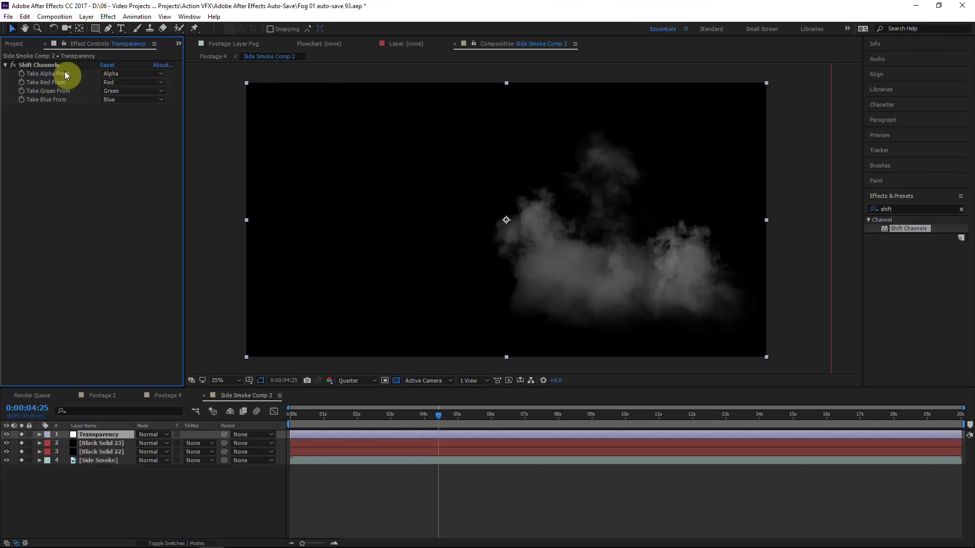
left_click(130, 74)
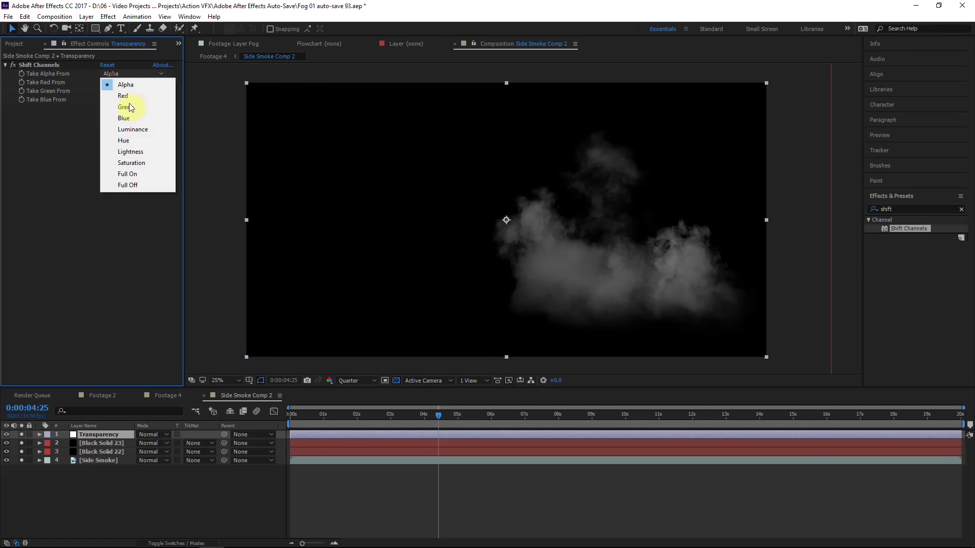
Set Shift Channels on the Transparency layer to take alpha from Luminance, and compare the smoke with and without the effect
left_click(118, 131)
left_click(396, 380)
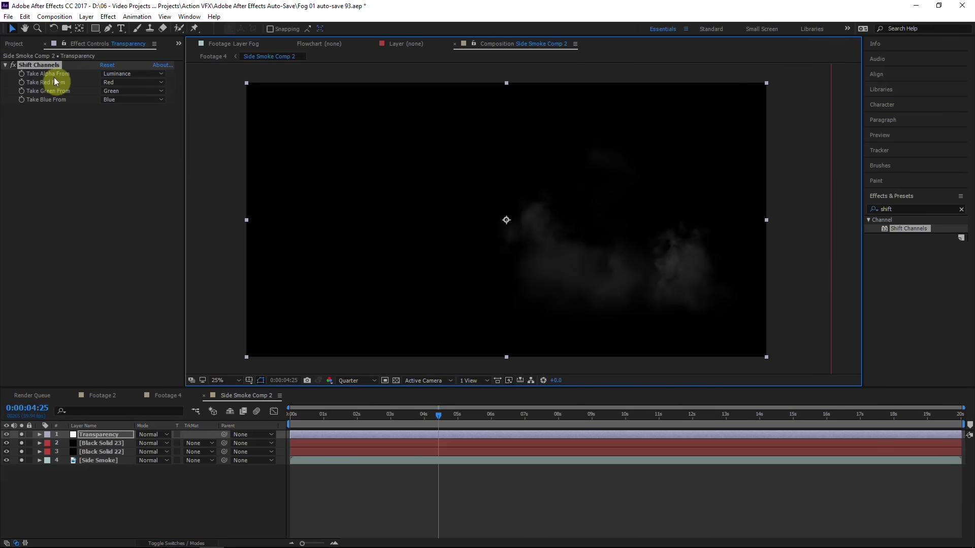
left_click(13, 65)
left_click(13, 65)
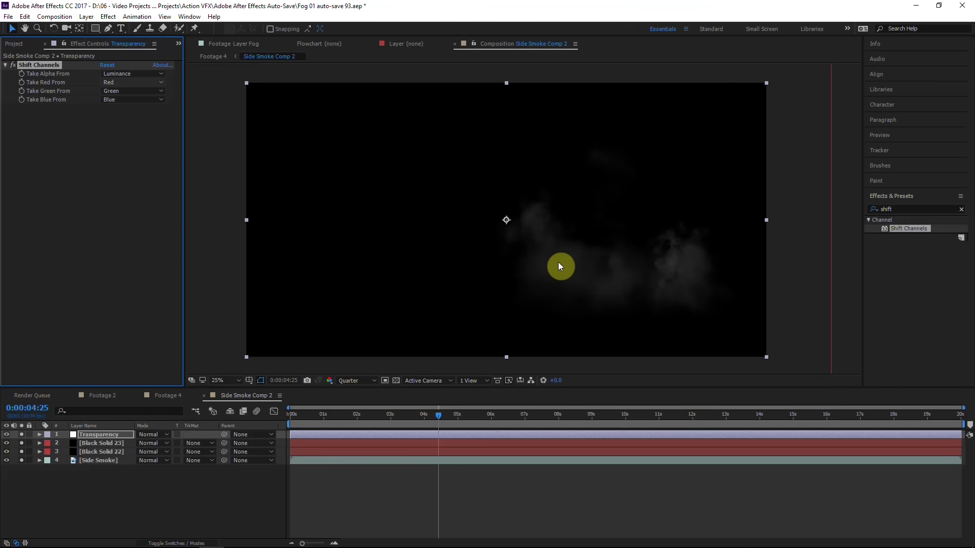
Add a Fill effect after Shift Channels on the Transparency layer, with a neutral grey colour at 75% brightness
left_click(898, 225)
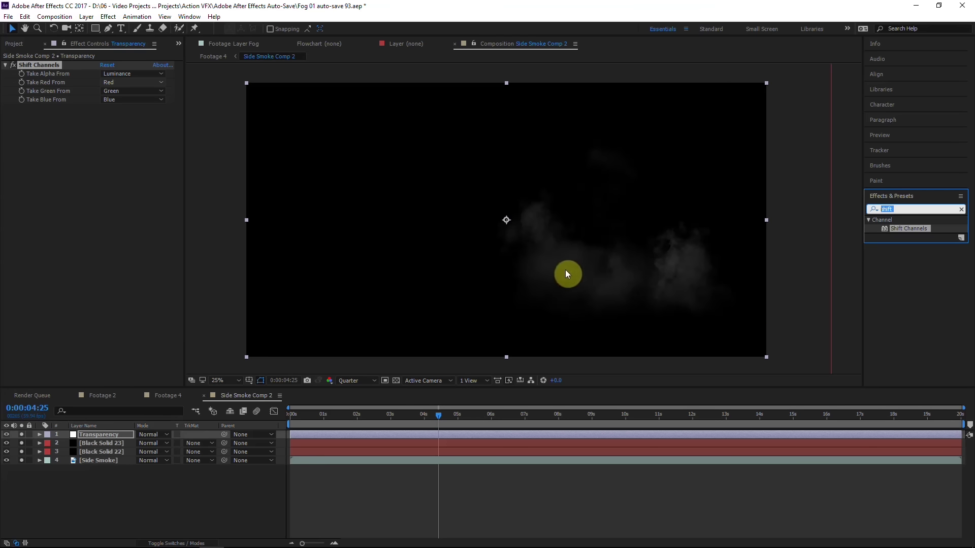
type("fill")
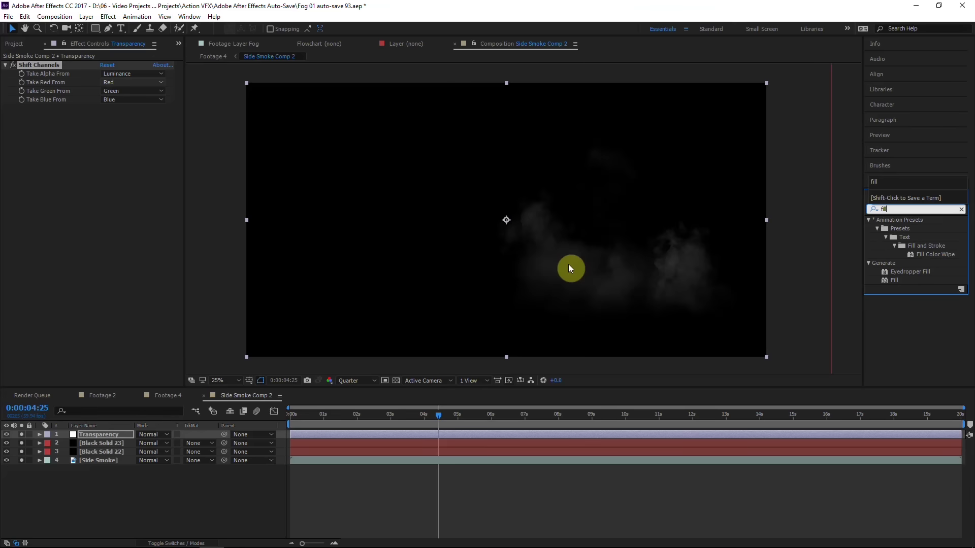
left_click_drag(894, 280, 87, 129)
left_click(105, 134)
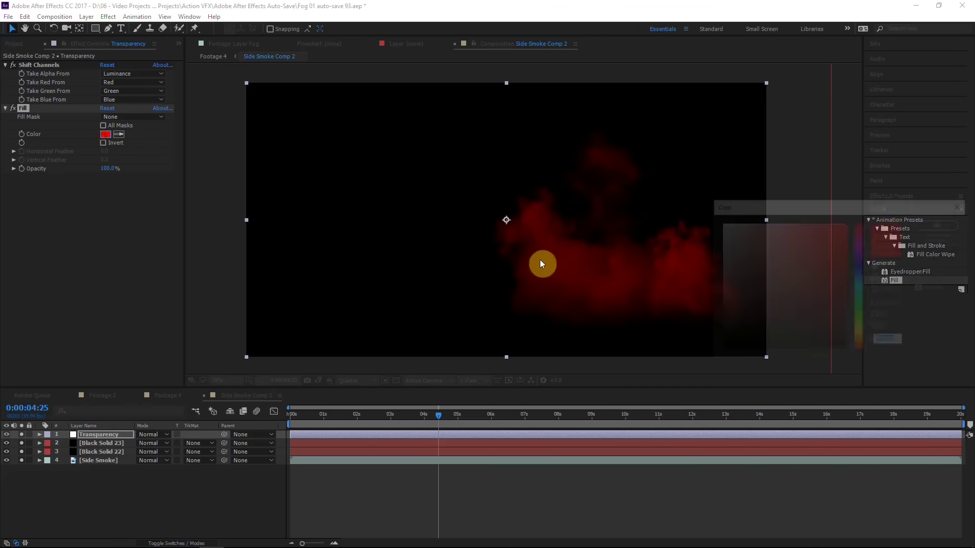
left_click_drag(725, 294, 678, 265)
left_click(893, 289)
type("75")
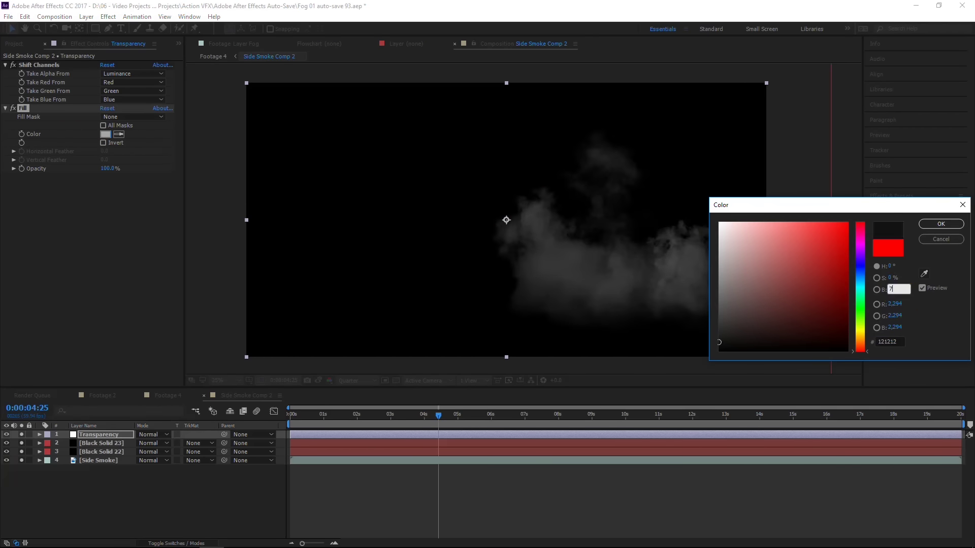
left_click(936, 316)
left_click(941, 225)
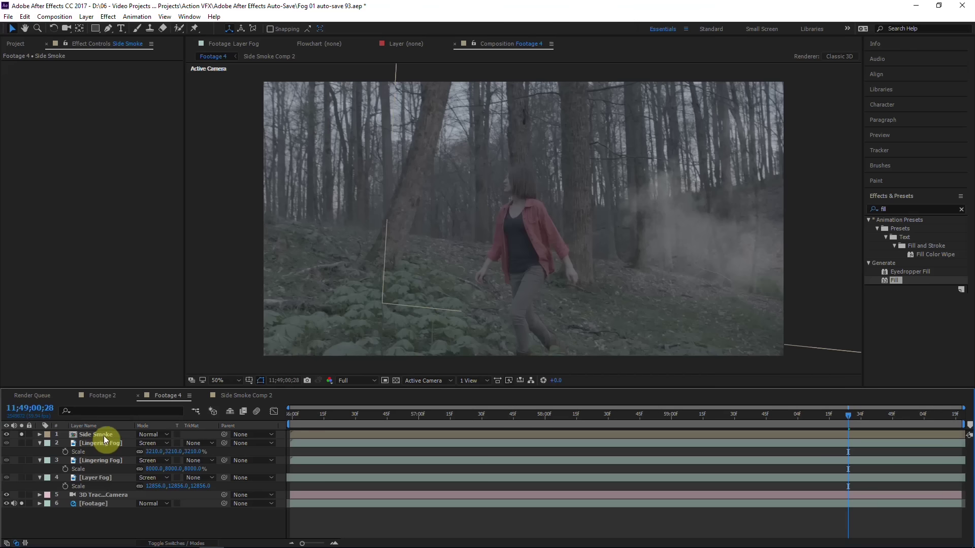
Shift the Side Smoke layer in the Footage 4 composition slightly toward the walking woman
left_click(103, 436)
left_click(723, 267)
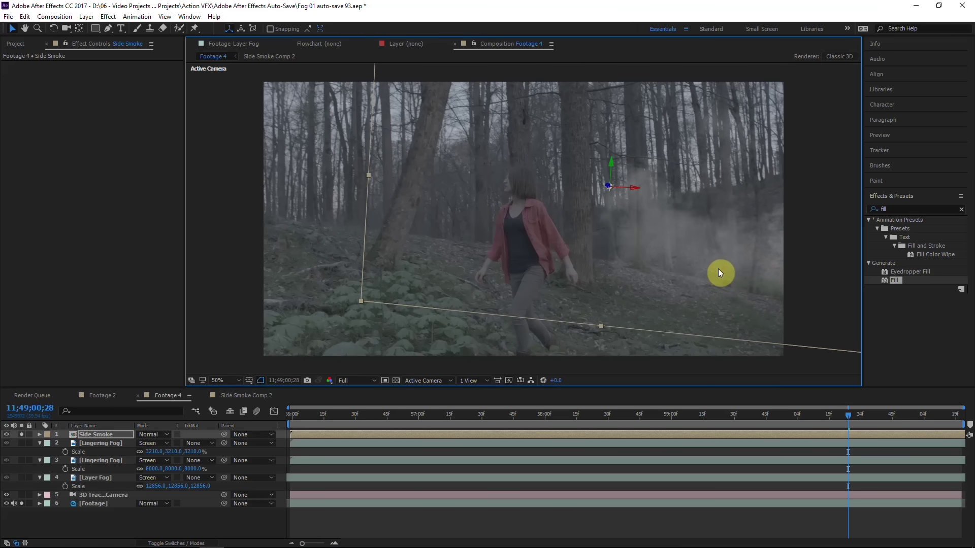
left_click_drag(719, 272, 649, 376)
left_click_drag(760, 257, 753, 259)
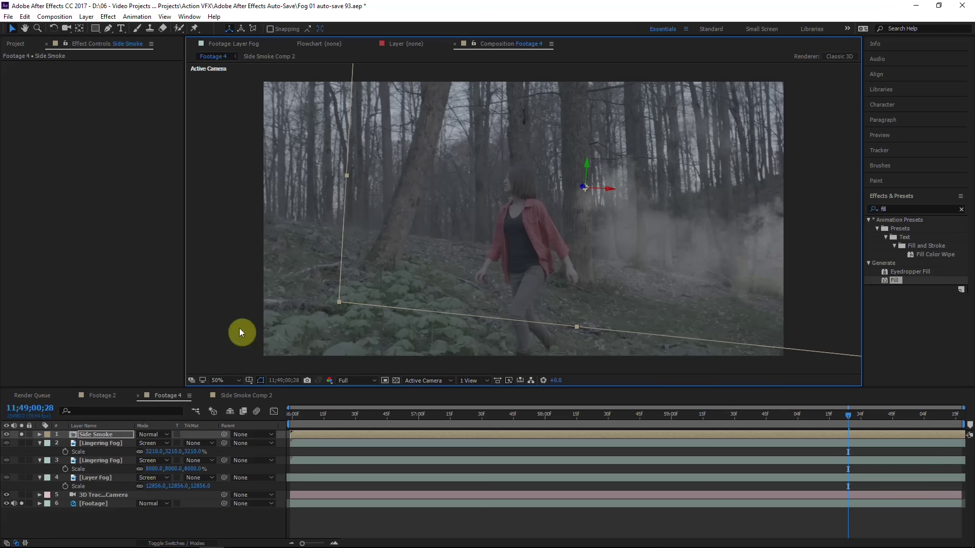
key("Left")
In the Side Smoke composition, add an adjustment layer above Transparency and name it Fractal Noise
double_click(120, 433)
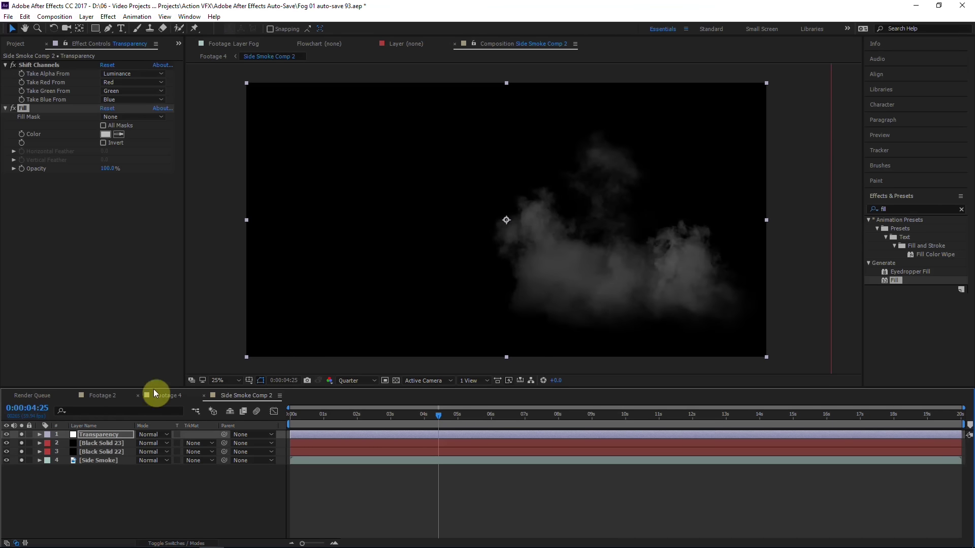
left_click(125, 434)
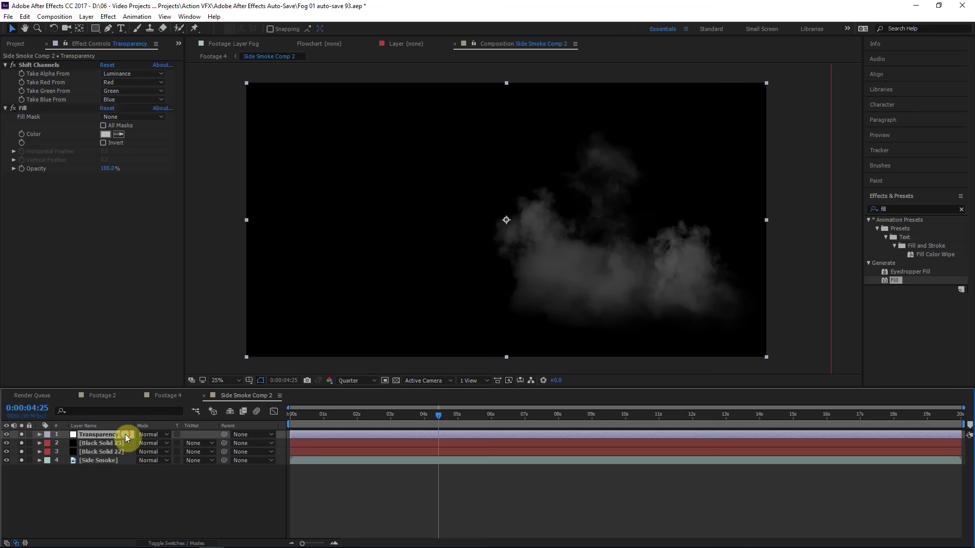
key("ctrl+alt+y")
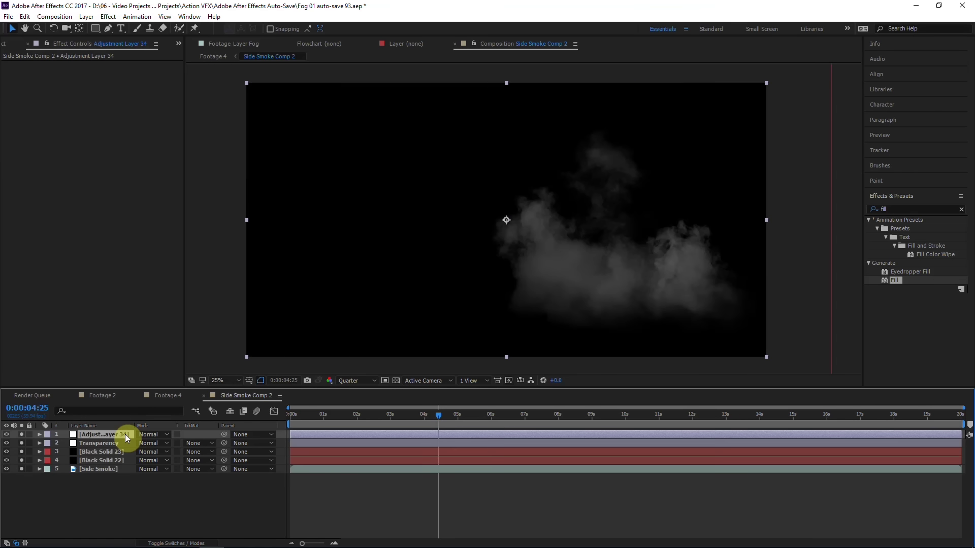
key("Return")
type("Fractal Noise")
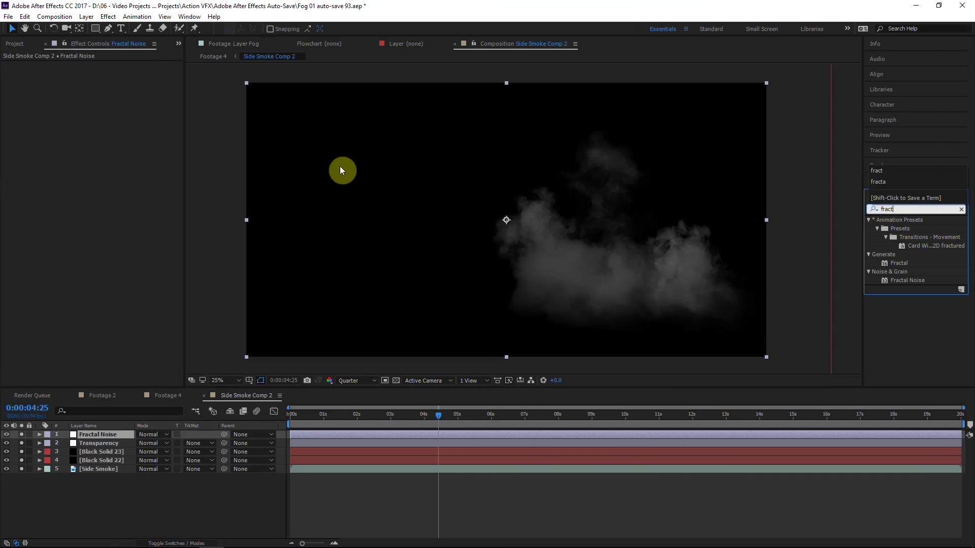
Apply the Fractal Noise effect to the Fractal Noise adjustment layer and set its blending mode to None
left_click_drag(908, 280, 130, 431)
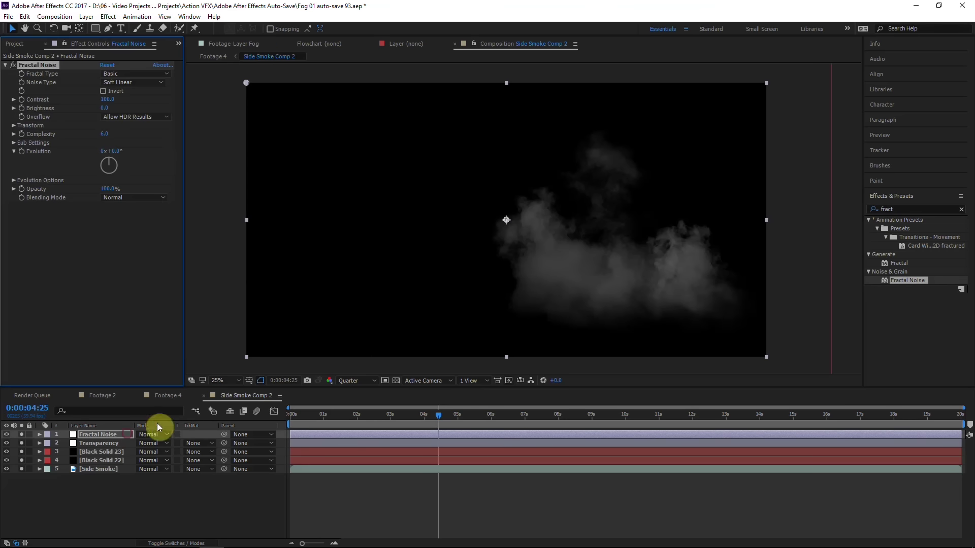
left_click(41, 65)
left_click(397, 381)
left_click(399, 382)
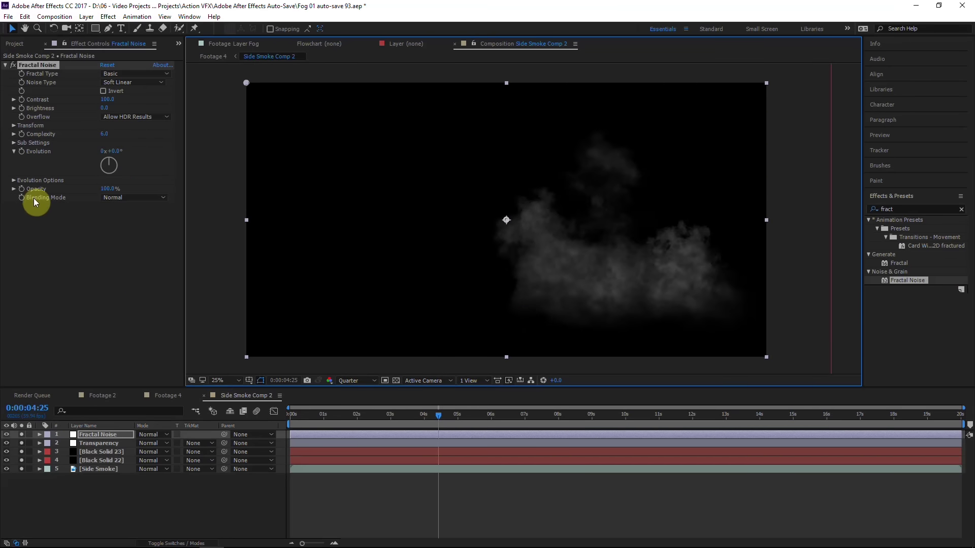
left_click(107, 197)
left_click(129, 209)
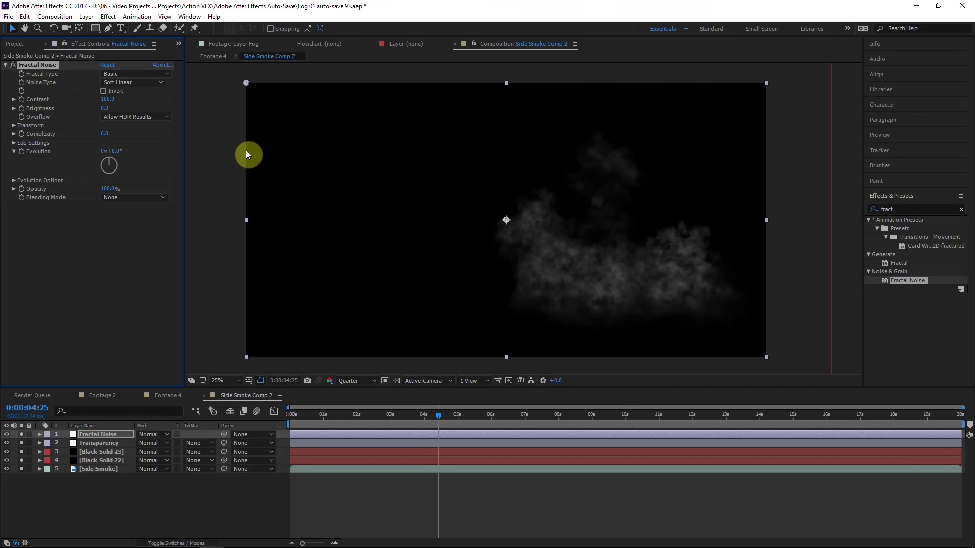
Enlarge the Fractal Noise pattern to a scale of about 386.6 with uniform scaling kept on
left_click(14, 126)
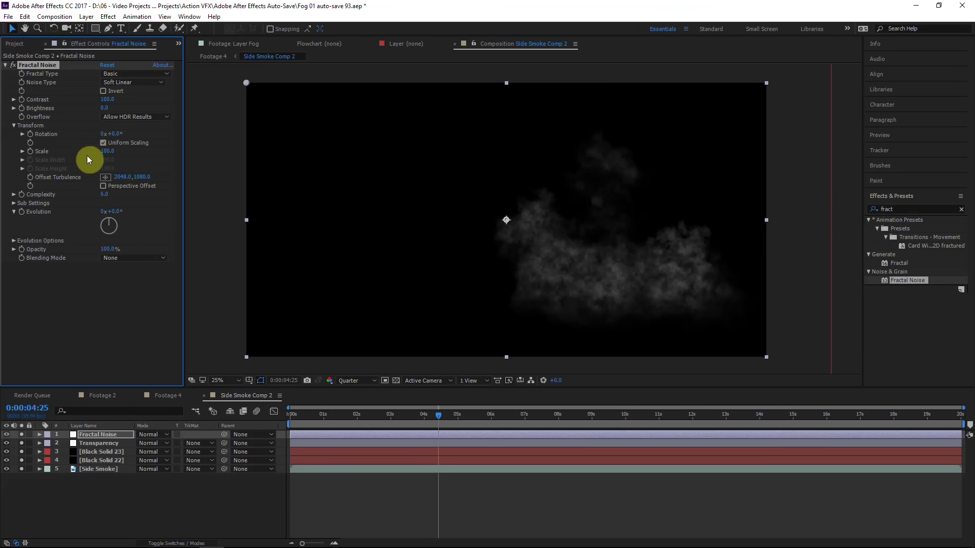
left_click_drag(104, 152, 253, 150)
left_click_drag(90, 165, 108, 155)
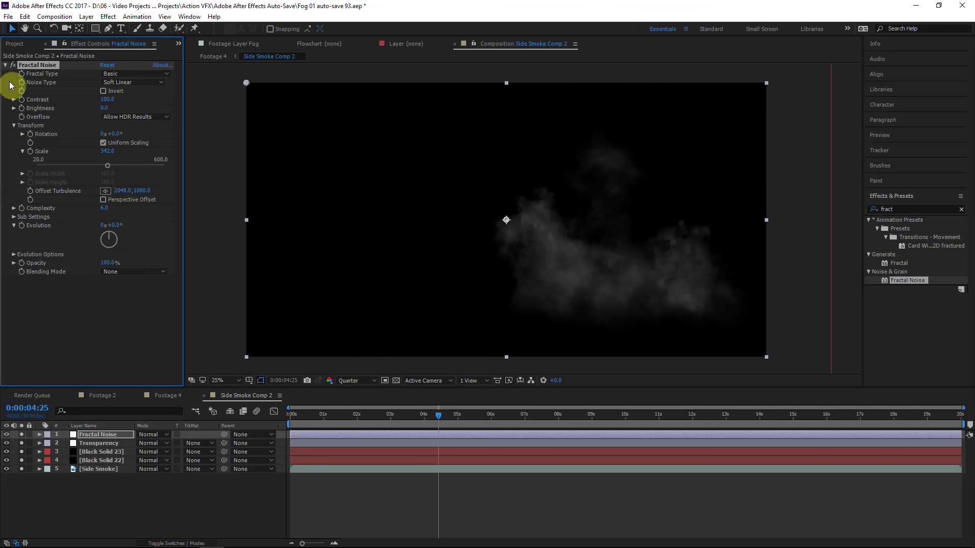
left_click(114, 165)
left_click(117, 166)
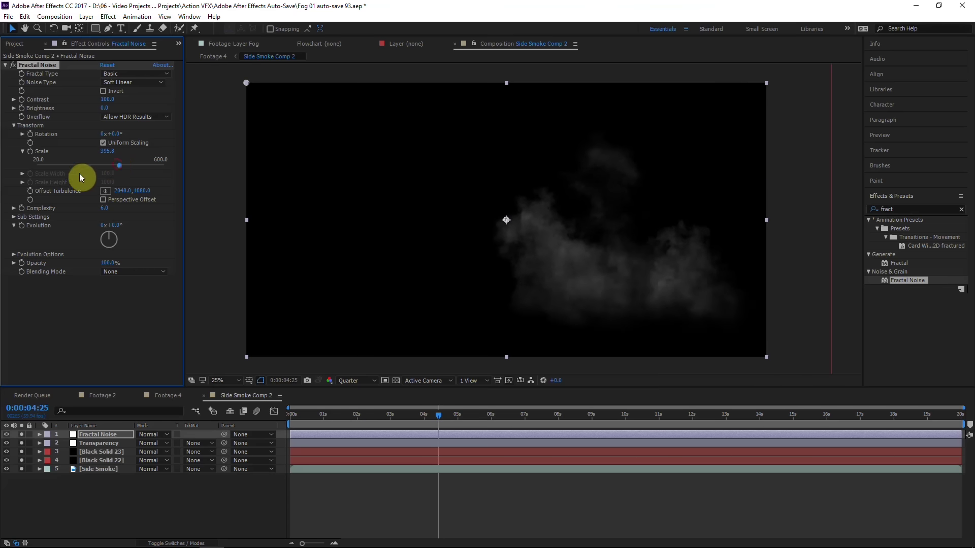
Set the Fractal Noise complexity to 9
left_click(102, 208)
type("9")
left_click(102, 302)
left_click(51, 65)
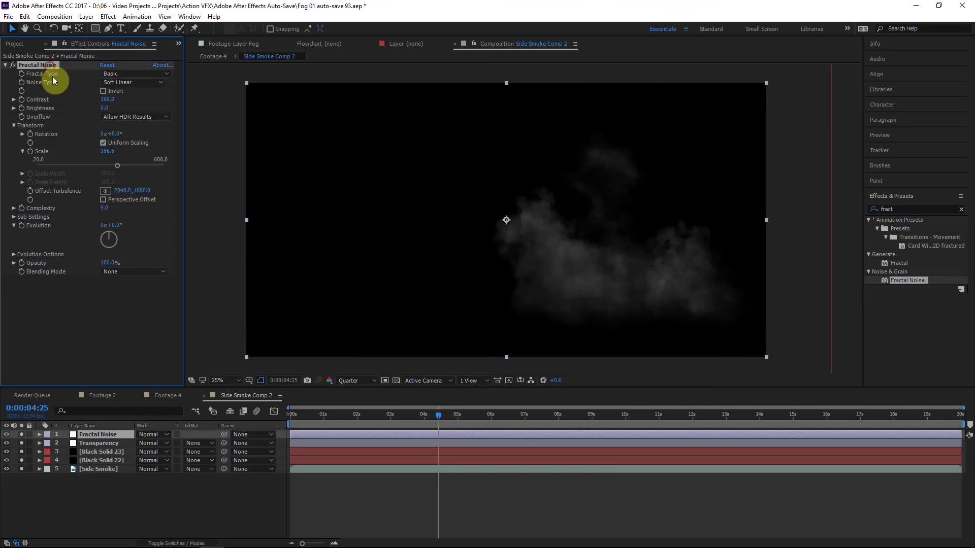
Keyframe Offset Turbulence at the first frame and move it to about 2224, 324 at the composition's end, then preview the drift
left_click(393, 425)
key("Home")
left_click(31, 191)
left_click(599, 414)
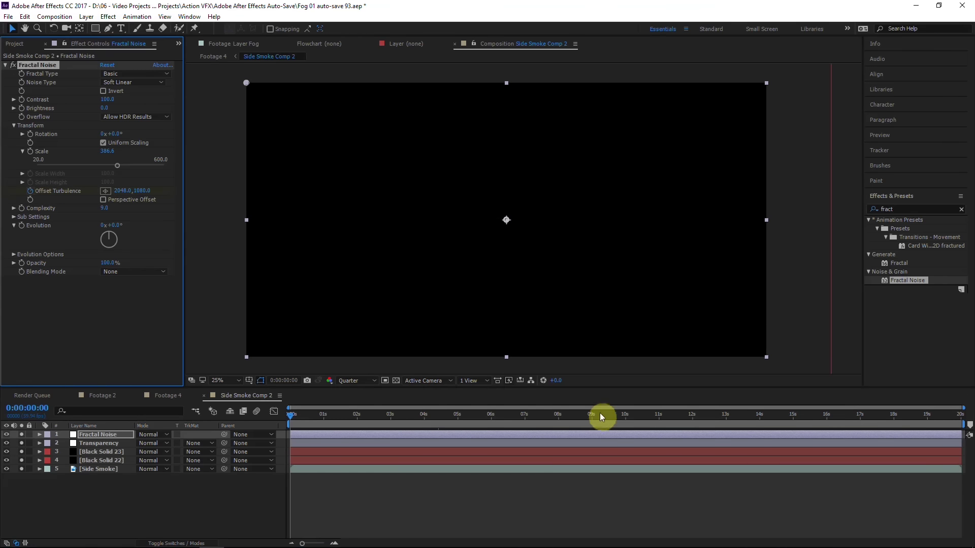
key("End")
left_click_drag(505, 218, 511, 192)
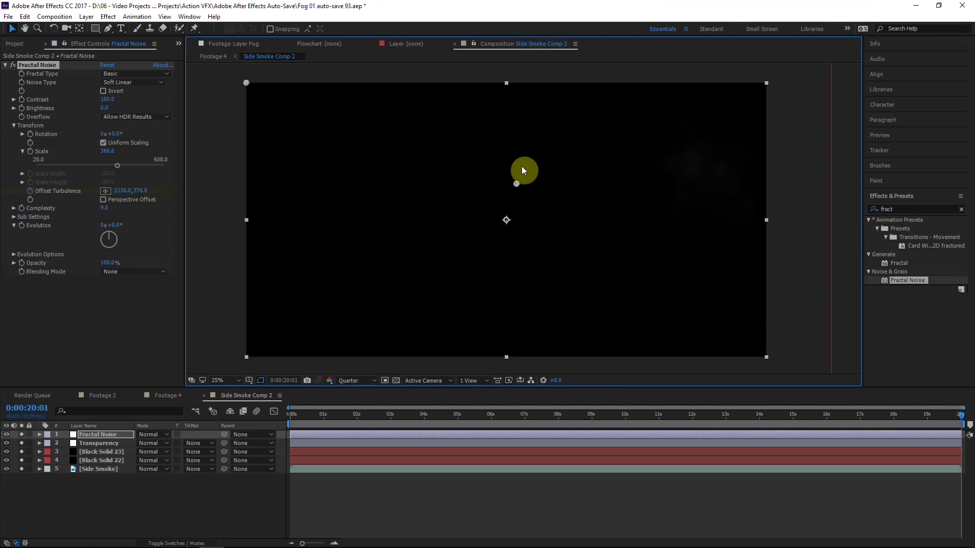
left_click_drag(528, 129, 528, 125)
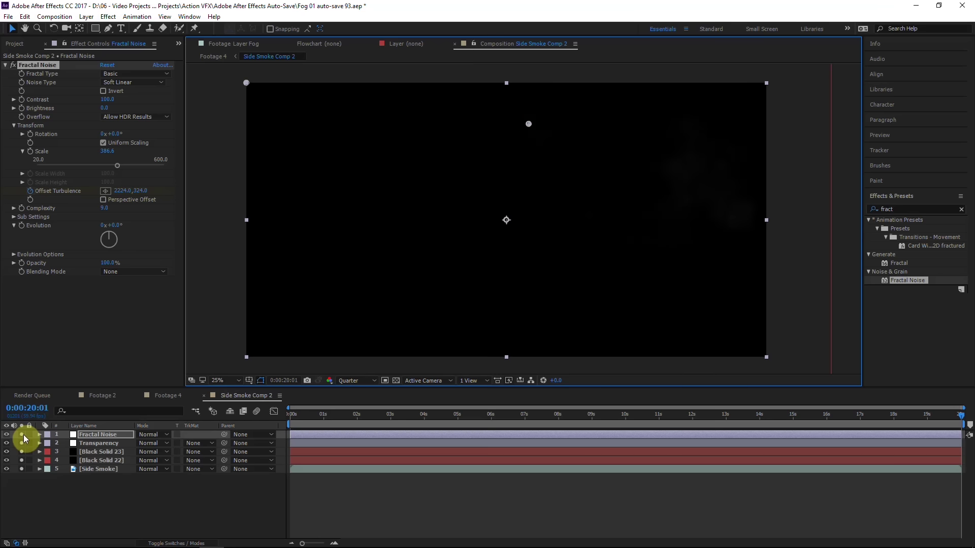
left_click_drag(359, 412, 424, 413)
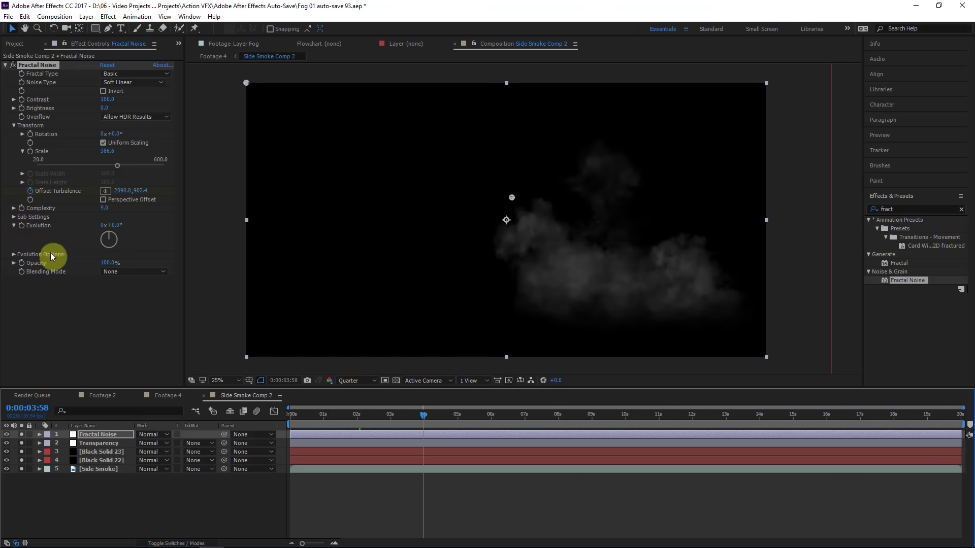
Animate the Fractal Noise evolution with the expression time*50 and collapse the layer's properties
left_click(35, 235)
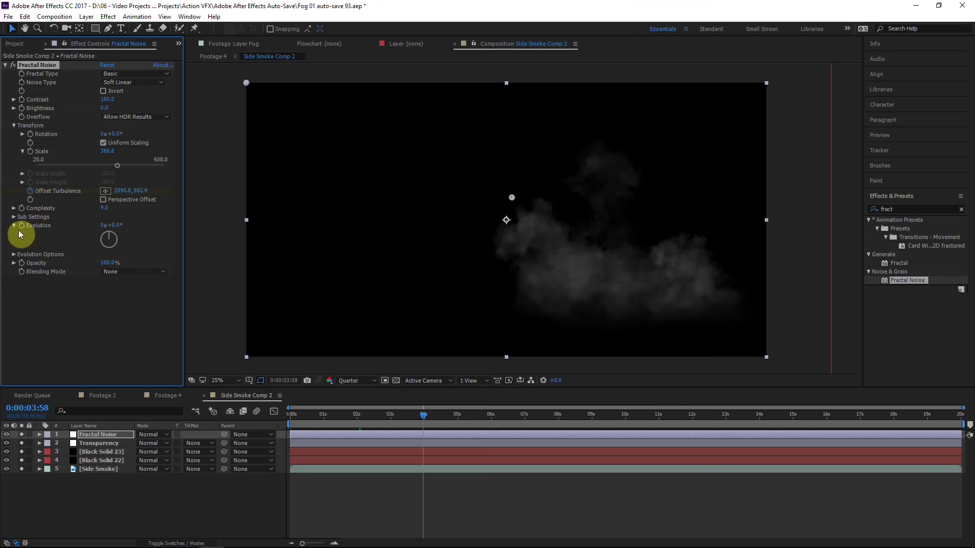
left_click(23, 227, "alt")
type("time*50")
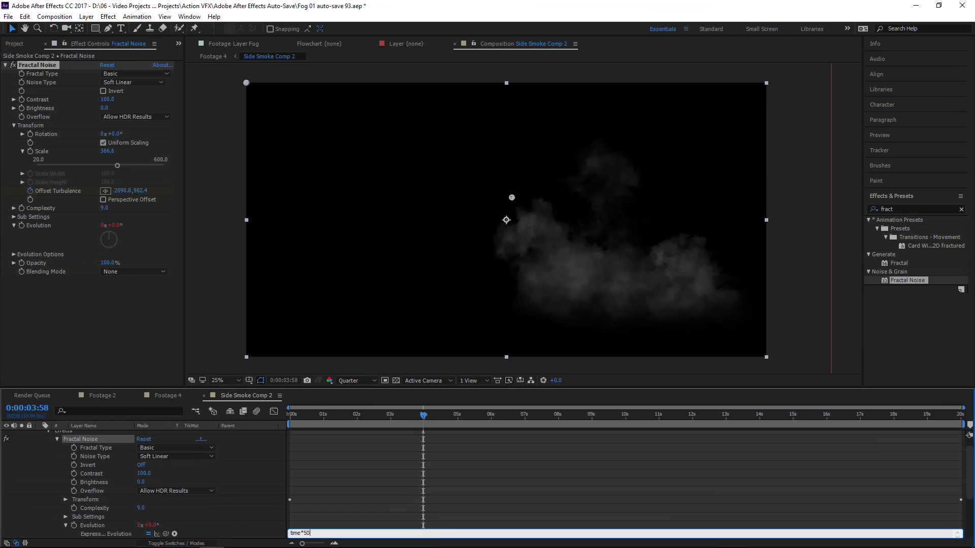
left_click(41, 436)
scroll(41, 436, "up", 1)
left_click(40, 435)
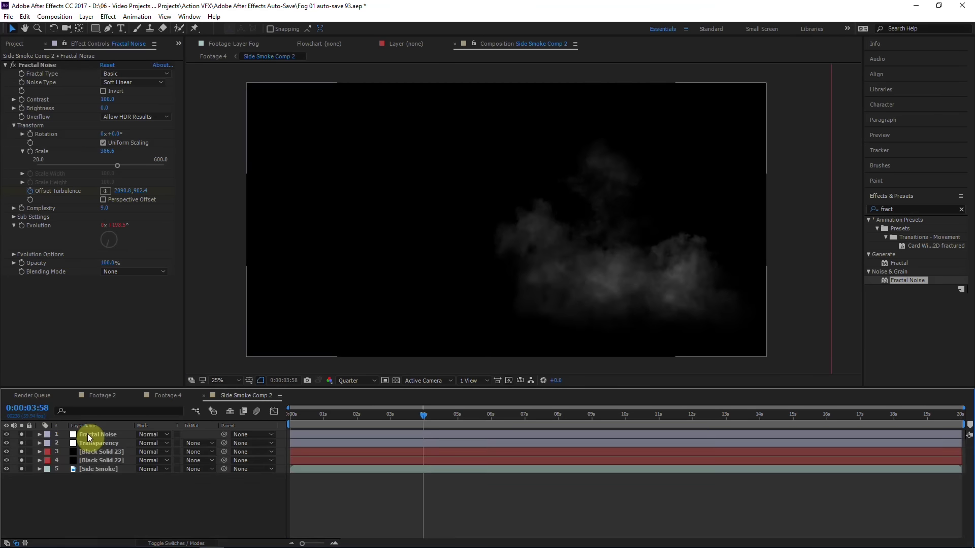
Set the opacity of the Fractal Noise adjustment layer to 70%
left_click(87, 435)
key("t")
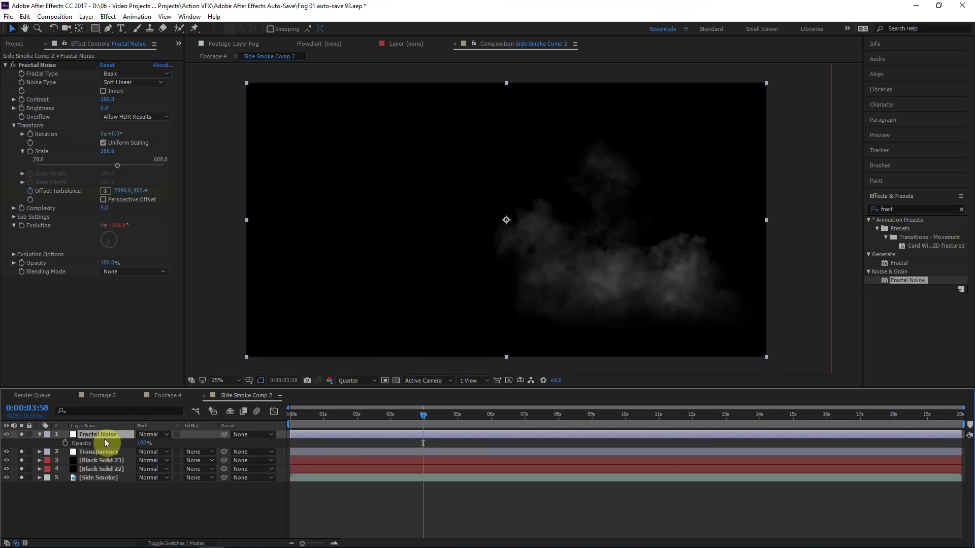
left_click(144, 444)
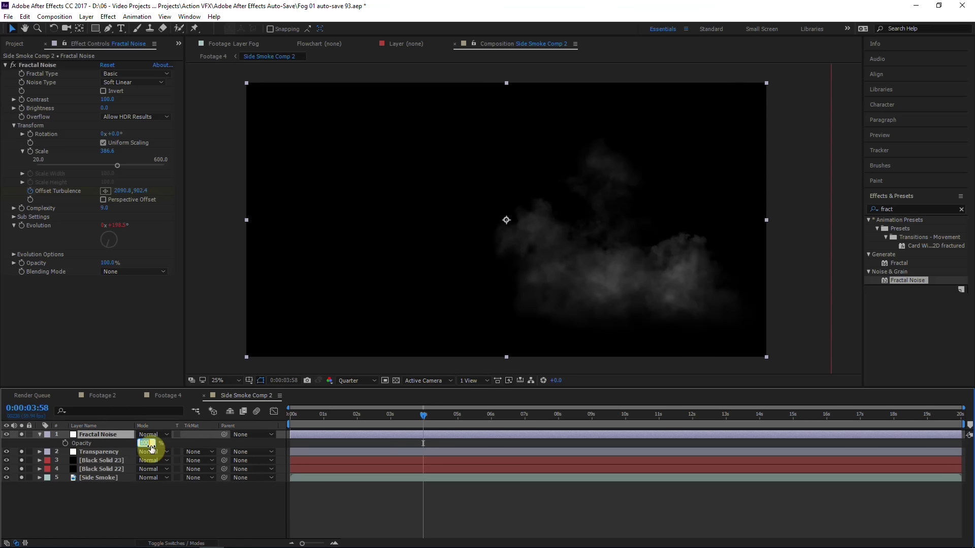
type("70")
left_click(28, 439)
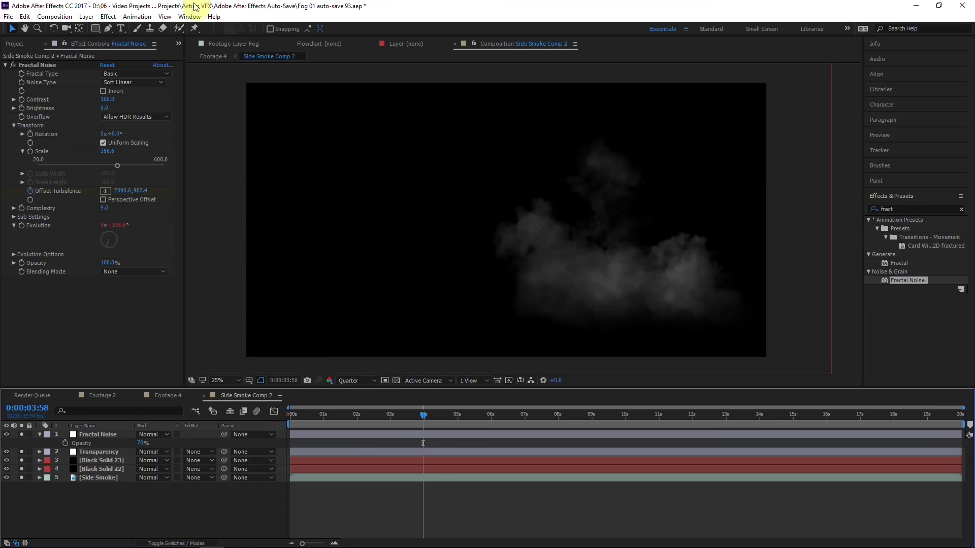
Return to the Footage 4 composition and check how the Side Smoke layer blends with the footage
left_click(213, 56)
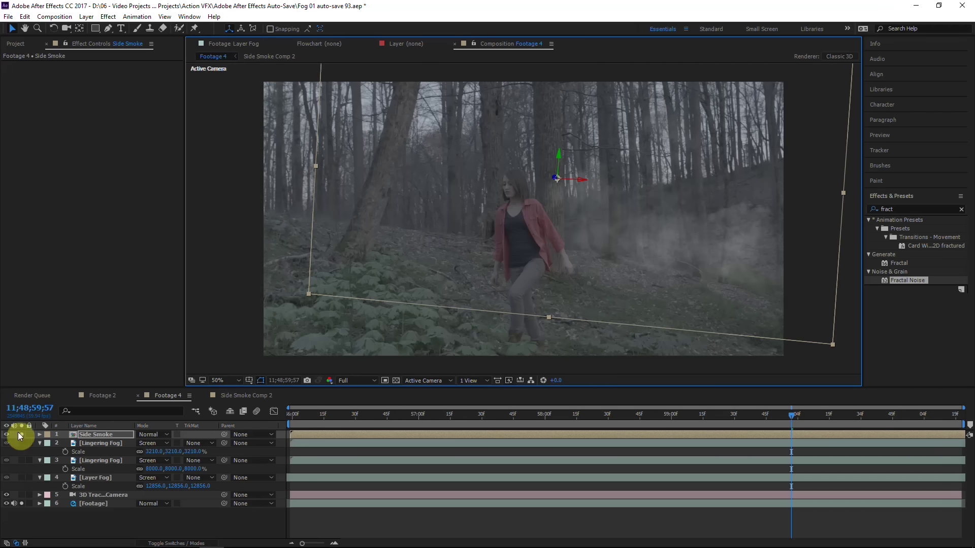
left_click(20, 434)
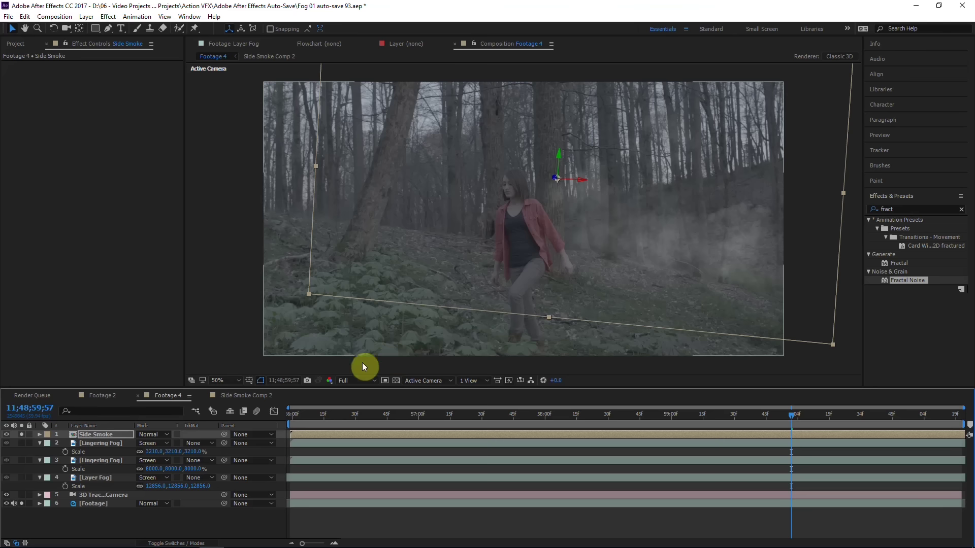
left_click_drag(688, 227, 688, 232)
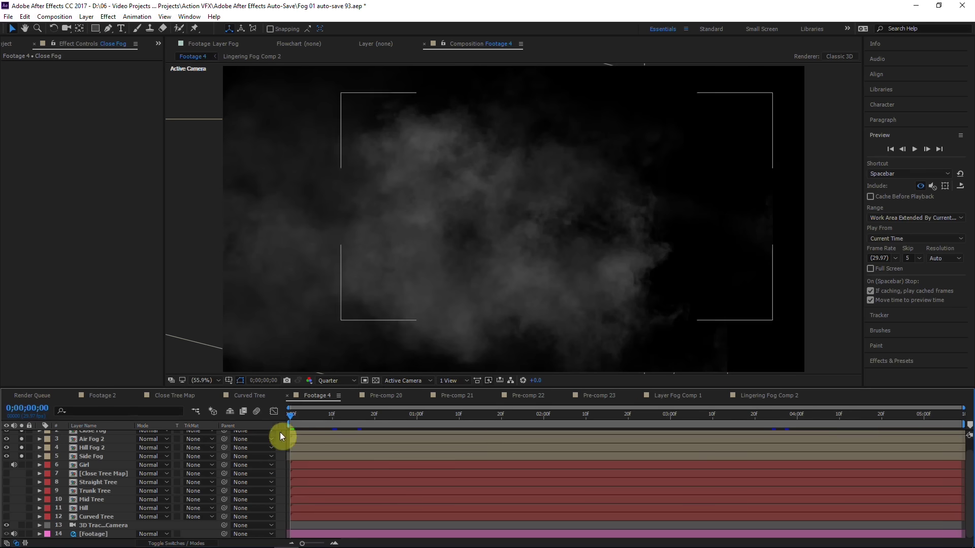
Open the Hill Fog 2 layer's precomposition from Footage 4 to inspect its masks and adjustment layers
scroll(45, 453, "up", 1)
left_click(86, 452)
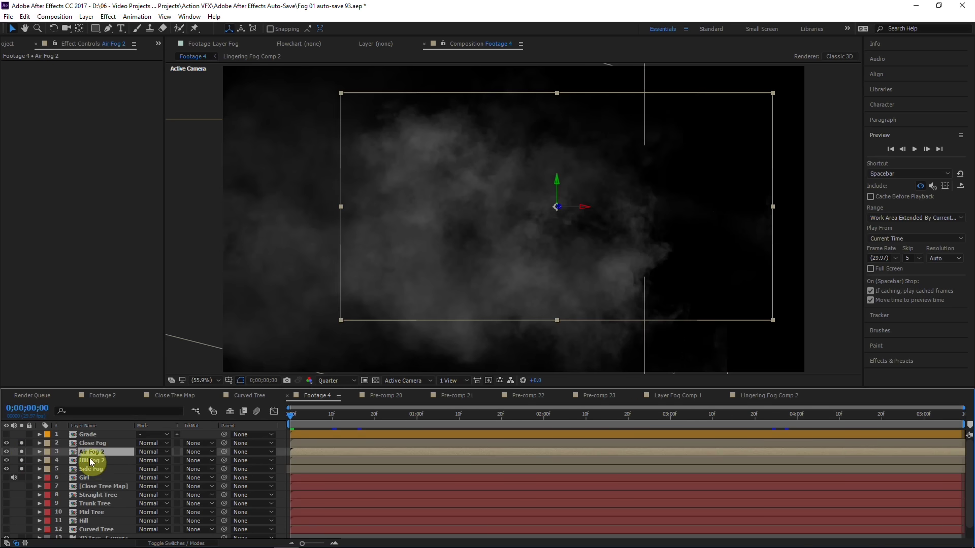
left_click(91, 467)
double_click(93, 460)
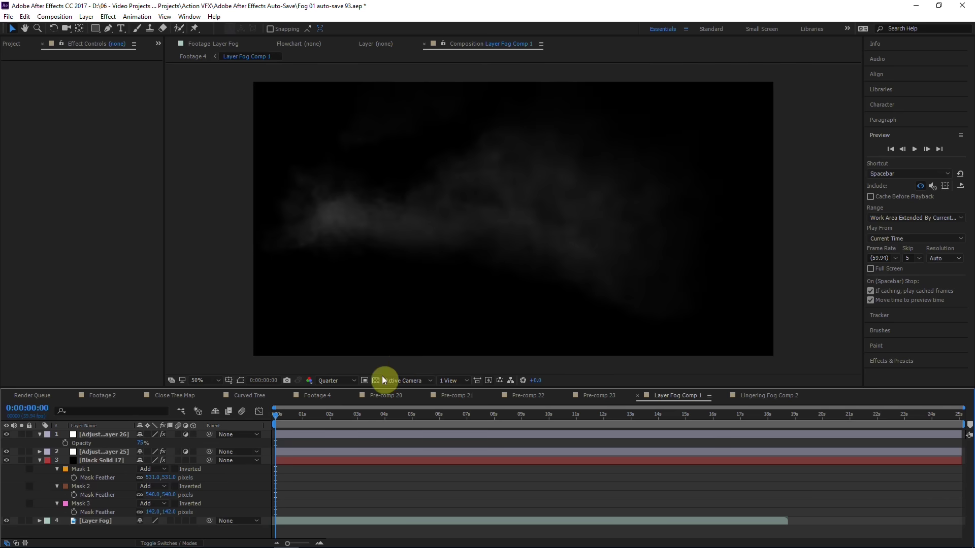
Inspect the masked black solid, Shift Channels, Fill and Fractal Noise adjustment layers in Layer Fog Comp 1, checking its transparency
left_click(7, 460)
left_click(6, 460)
left_click(93, 451)
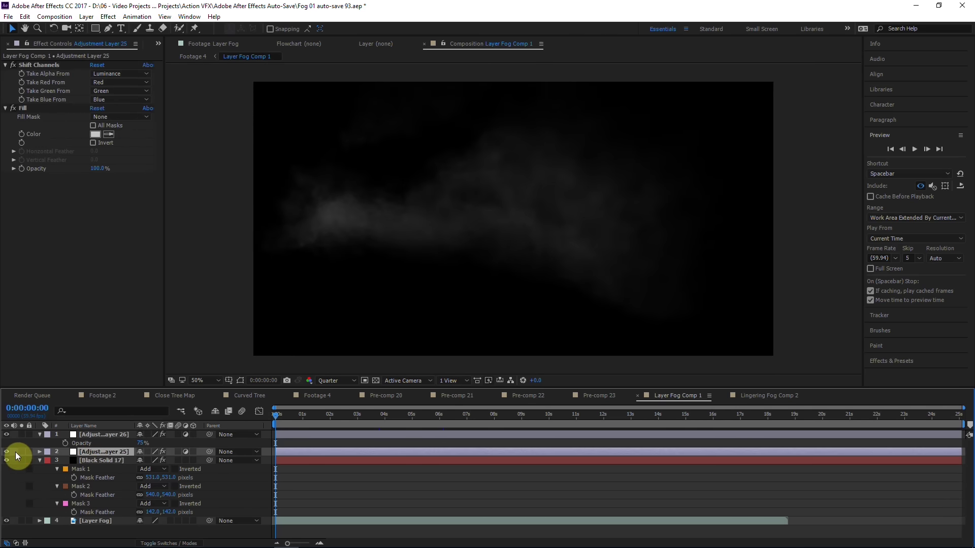
left_click(6, 435)
left_click(374, 380)
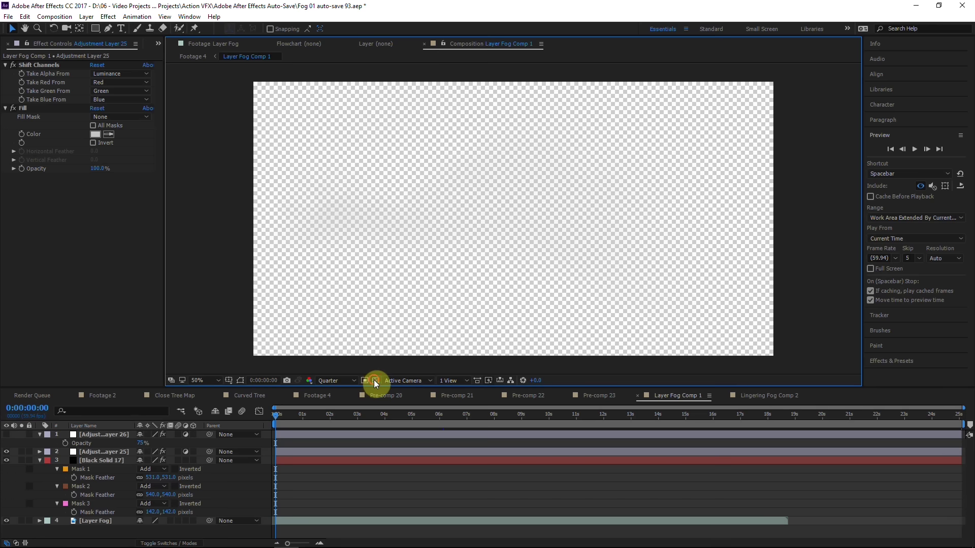
left_click(374, 380)
left_click(7, 435)
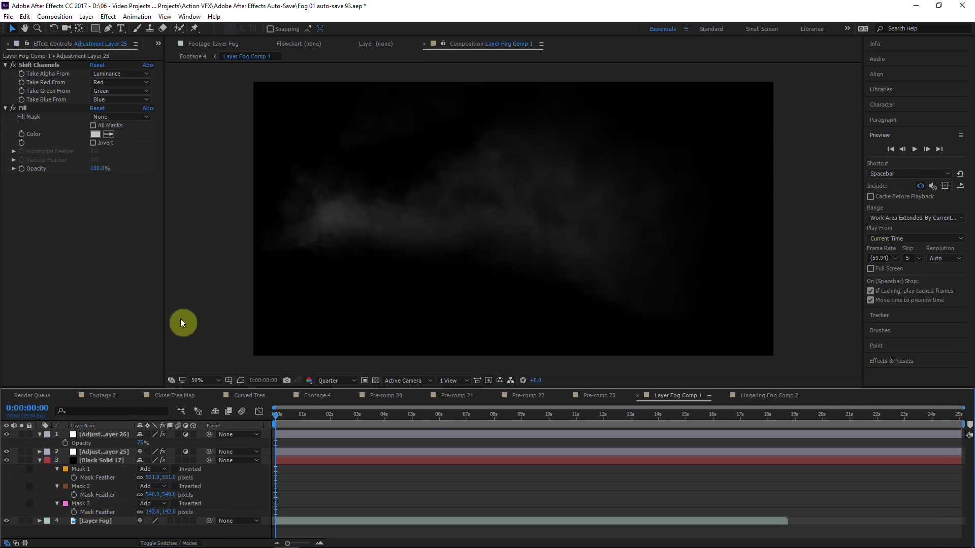
left_click(91, 435)
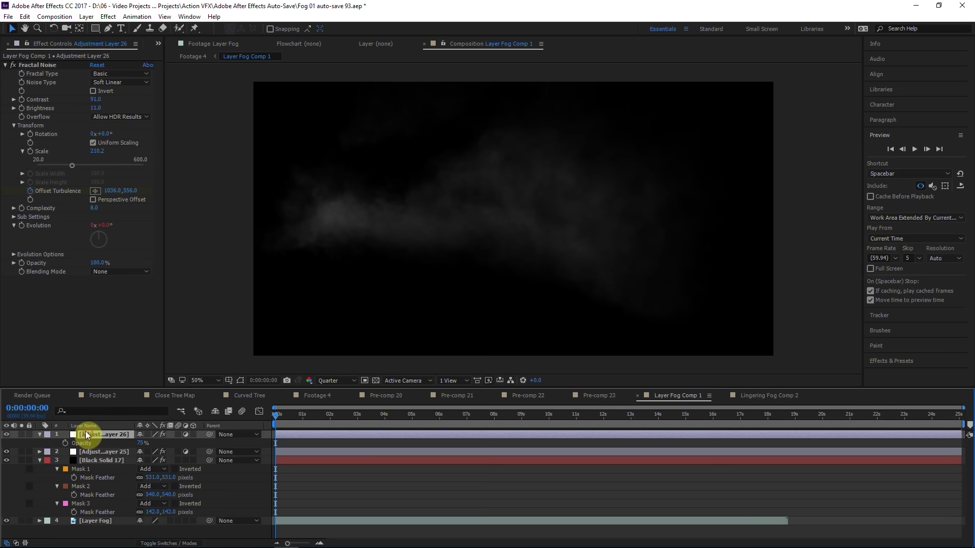
left_click(214, 439)
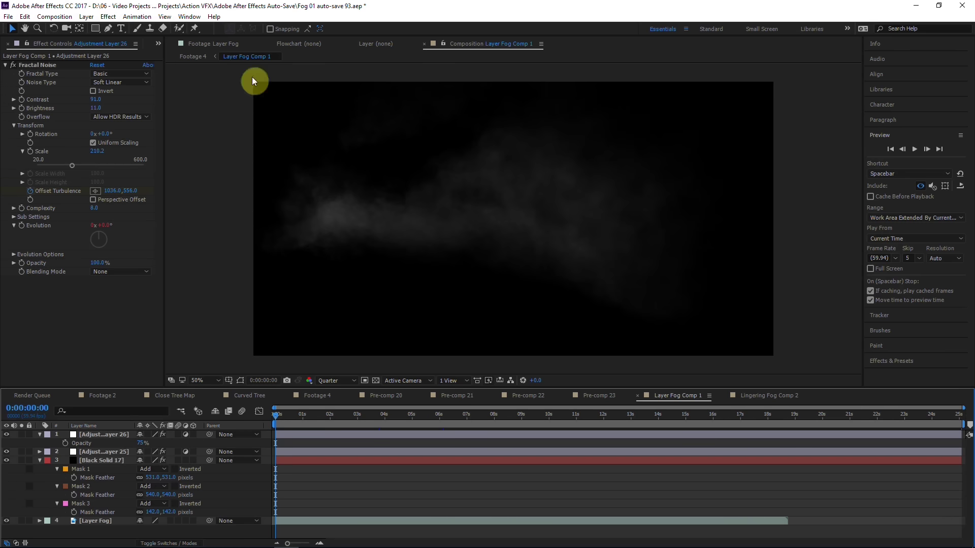
Return to the Footage 4 composition and solo the Footage layer along with the four fog layers
left_click(189, 57)
left_click(94, 452)
left_click(93, 460)
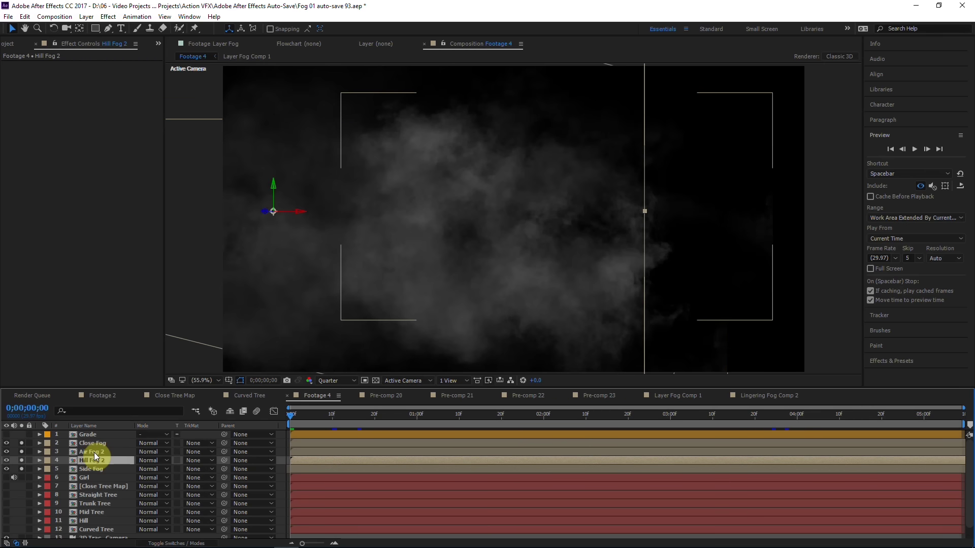
left_click(95, 452)
left_click(93, 444)
scroll(69, 488, "down", 1)
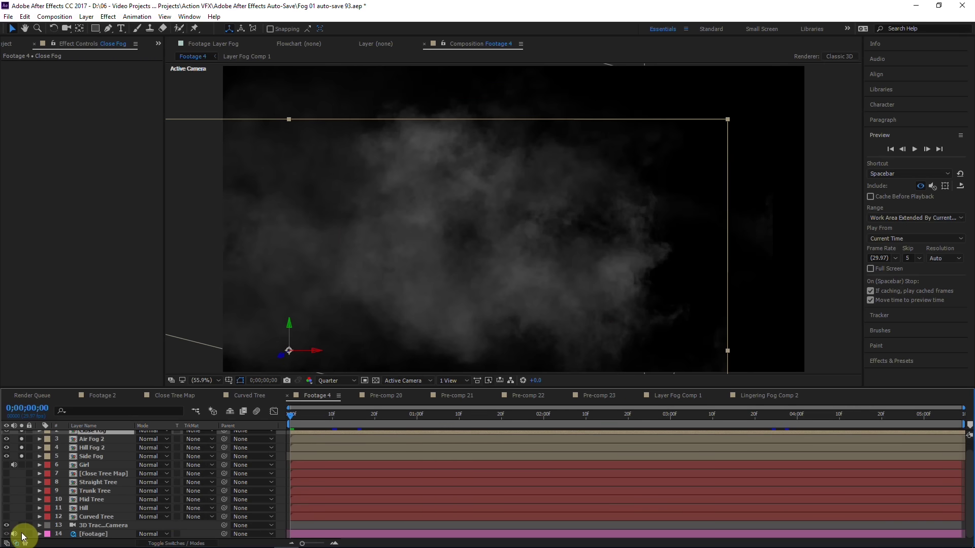
left_click(22, 534)
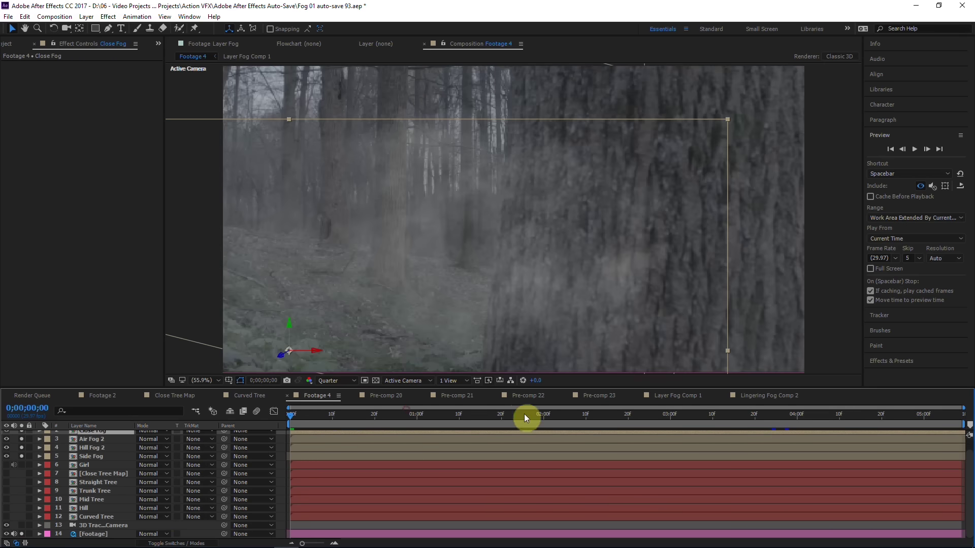
Scrub through the Footage 4 timeline to review how the combined fog layers sit over the moving footage
left_click_drag(524, 413, 603, 416)
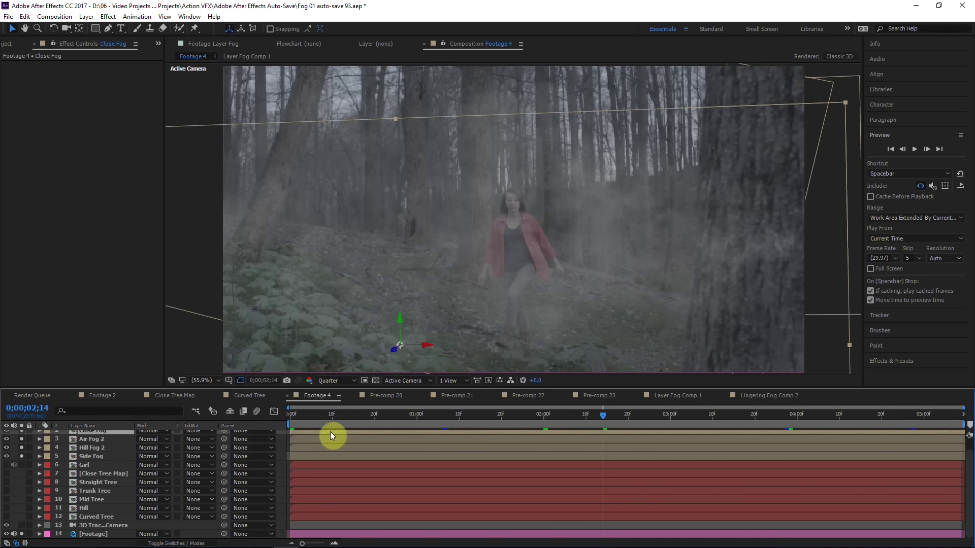
left_click(717, 417)
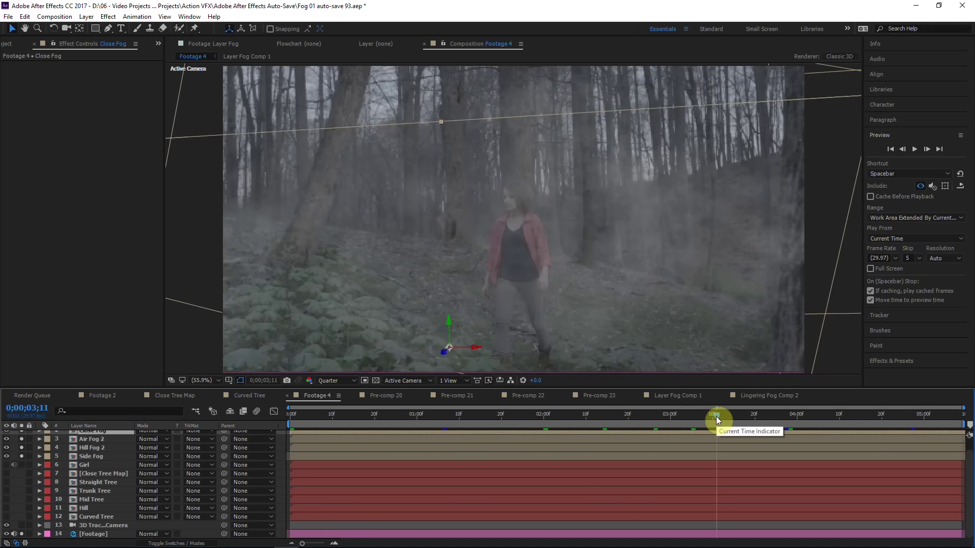
left_click_drag(716, 417, 738, 416)
scroll(95, 461, "up", 1)
scroll(95, 461, "down", 1)
scroll(94, 461, "up", 1)
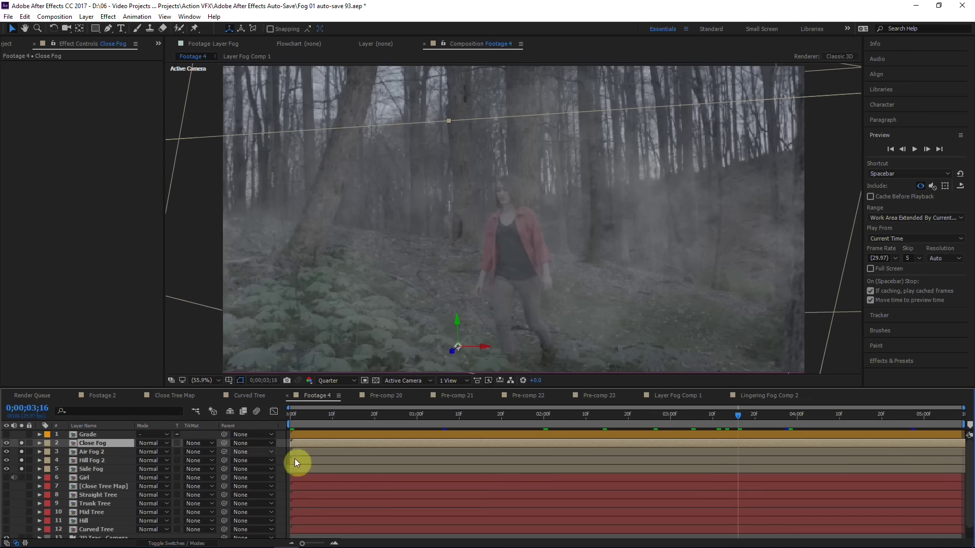
left_click(786, 418)
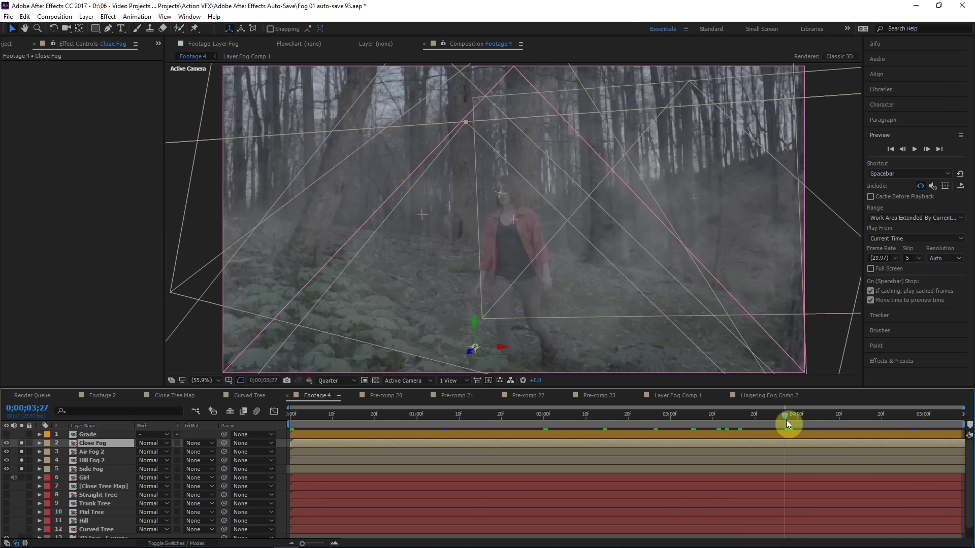
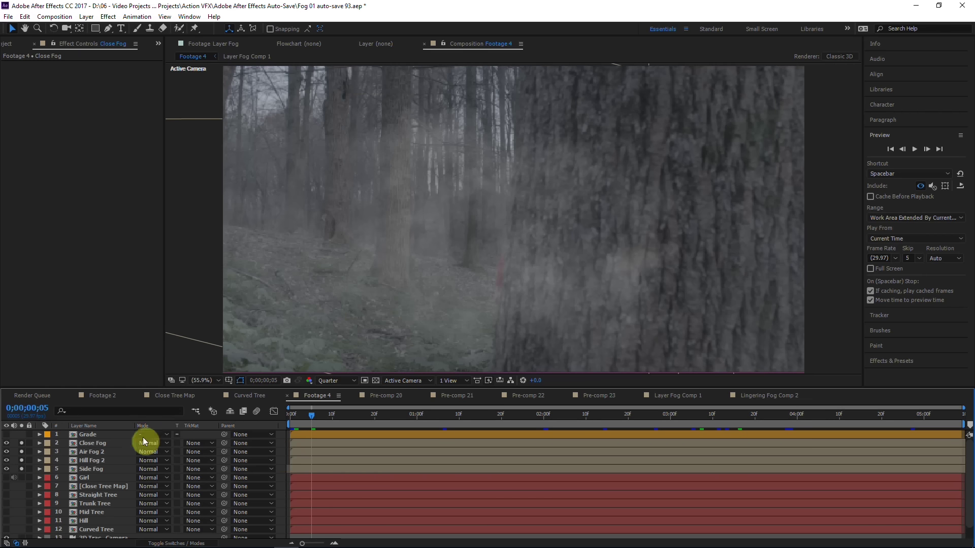
Check the Close Fog layer's contribution by taking it out of solo and soloing it again
left_click(102, 443)
scroll(102, 507, "down", 1)
scroll(102, 500, "up", 1)
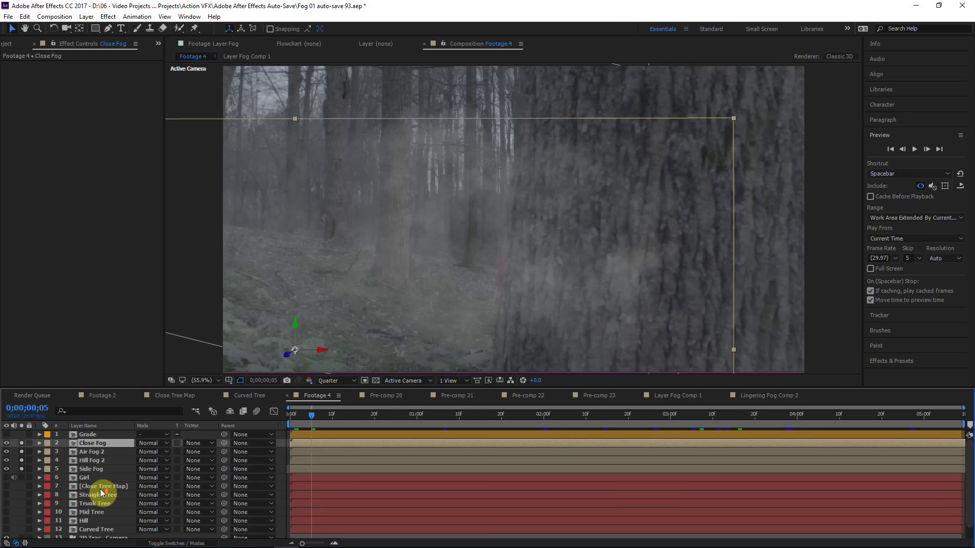
left_click(22, 443)
left_click(22, 443)
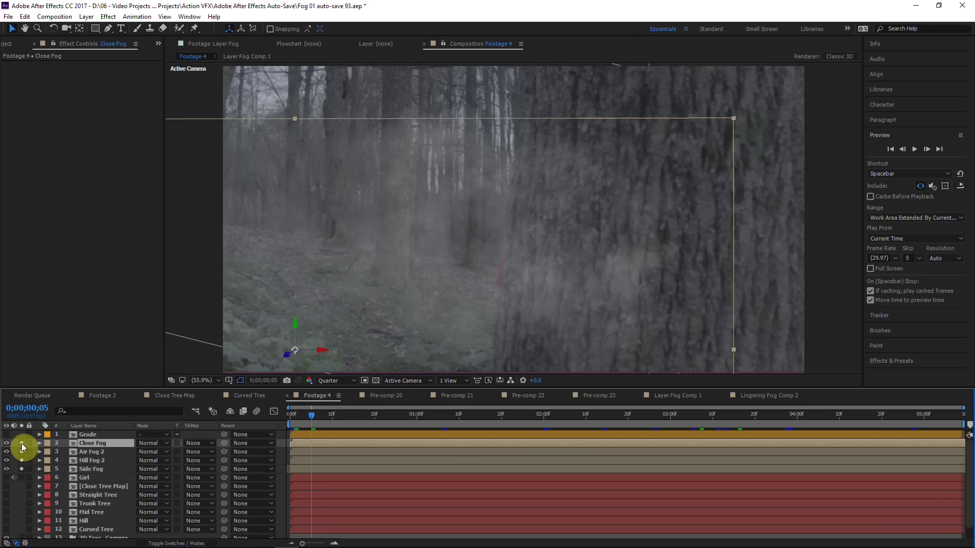
Duplicate the 3D Tracker Camera and place one copy directly beneath each of Close Fog, Air Fog 2 and Hill Fog 2
scroll(84, 482, "down", 1)
left_click(101, 526)
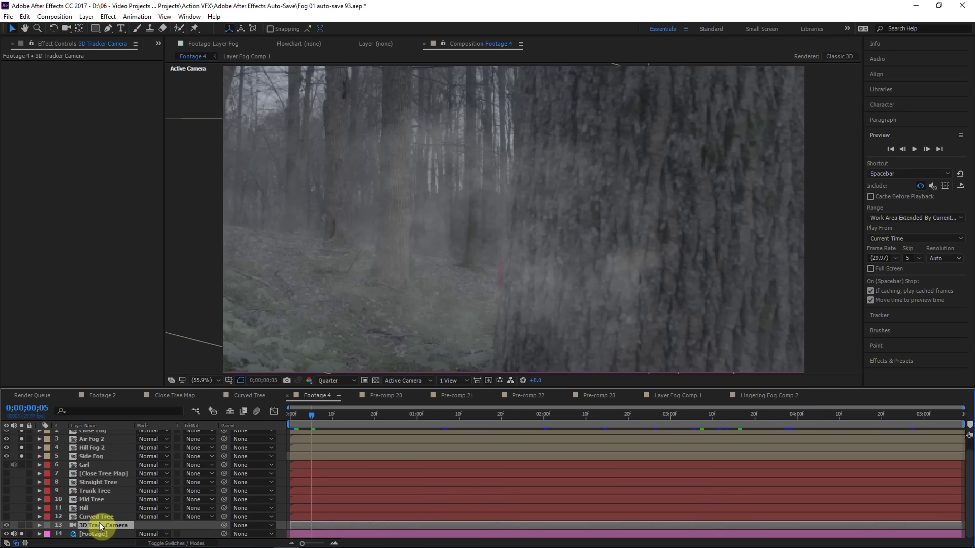
key("ctrl+d")
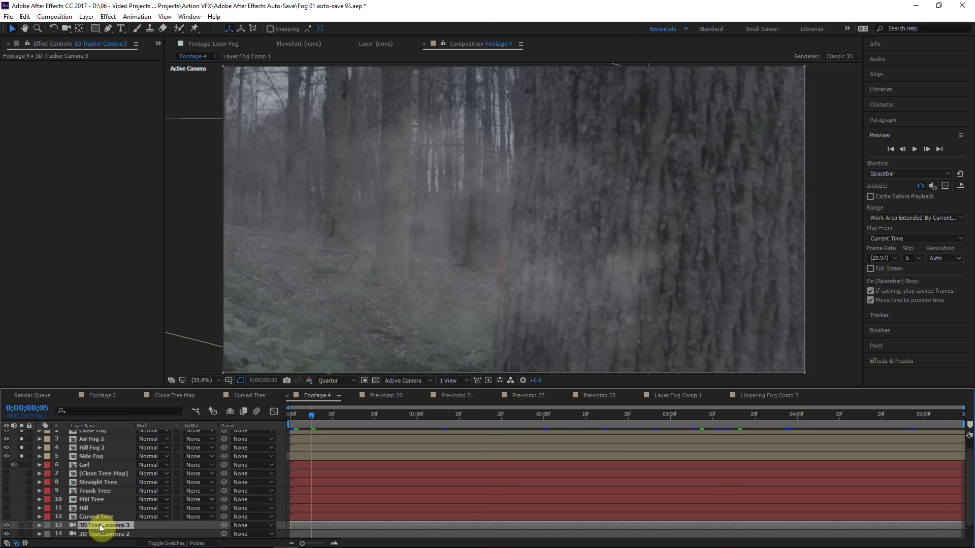
left_click_drag(100, 526, 108, 429)
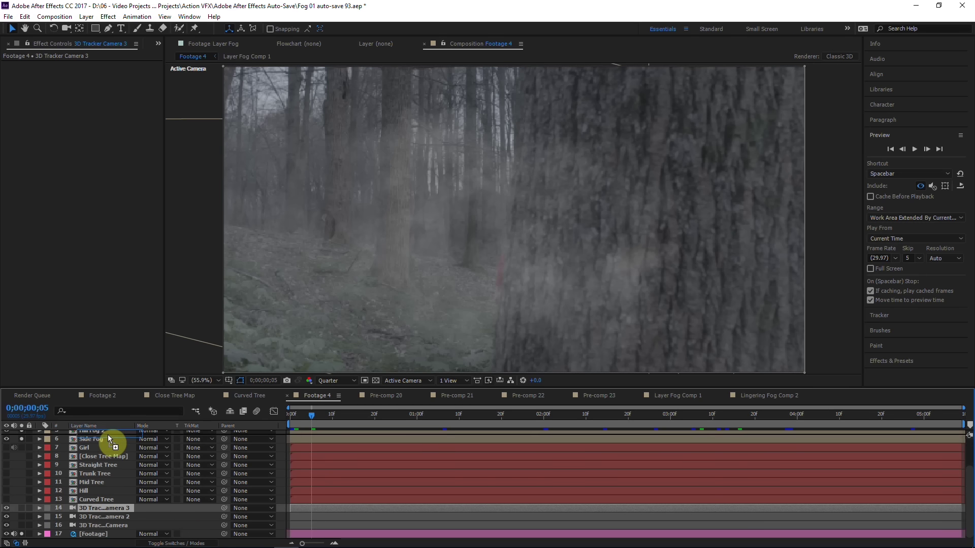
scroll(108, 442, "up", 3)
left_click_drag(108, 464, 108, 466)
scroll(107, 473, "down", 3)
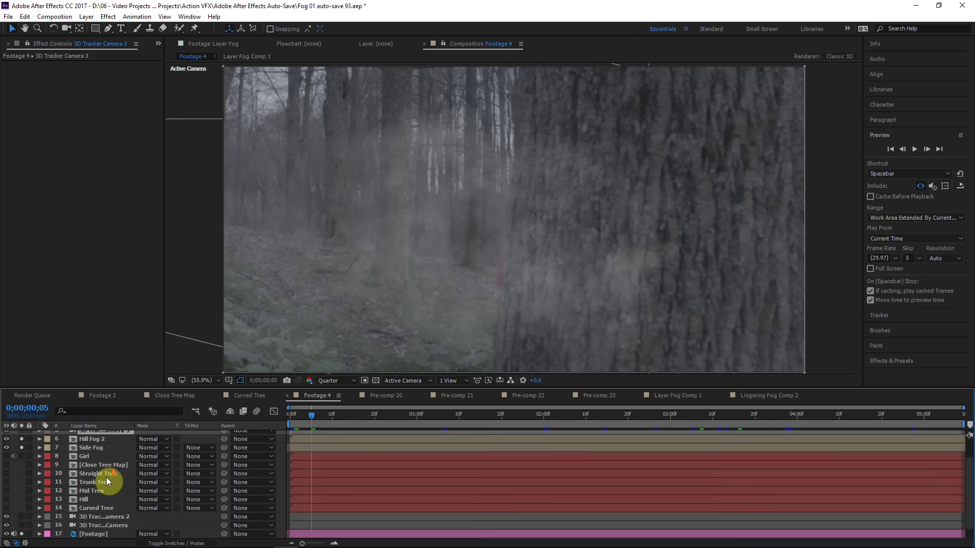
left_click_drag(101, 516, 97, 442)
scroll(97, 443, "up", 3)
Pre-compose Close Fog with the camera copy beneath it, moving all attributes into the new composition
left_click(98, 443)
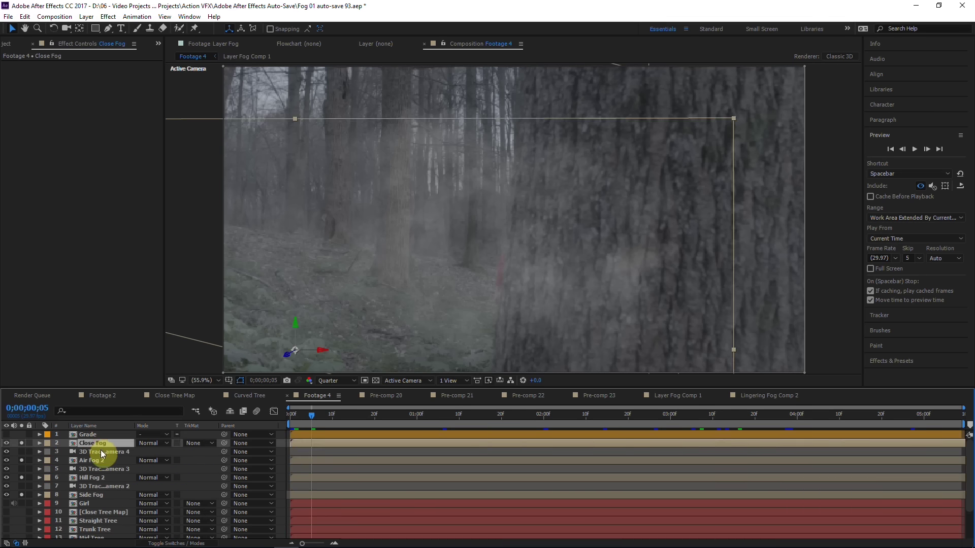
left_click(99, 452, "shift")
right_click(99, 450)
left_click(166, 354)
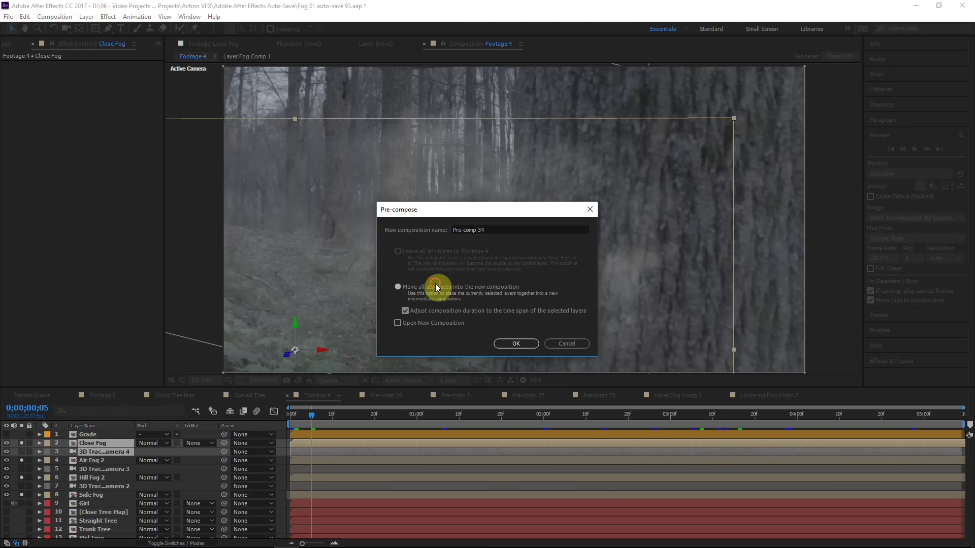
left_click(514, 341)
Pre-compose Air Fog 2 and Hill Fog 2, each with its own camera copy, moving all attributes
left_click(153, 369)
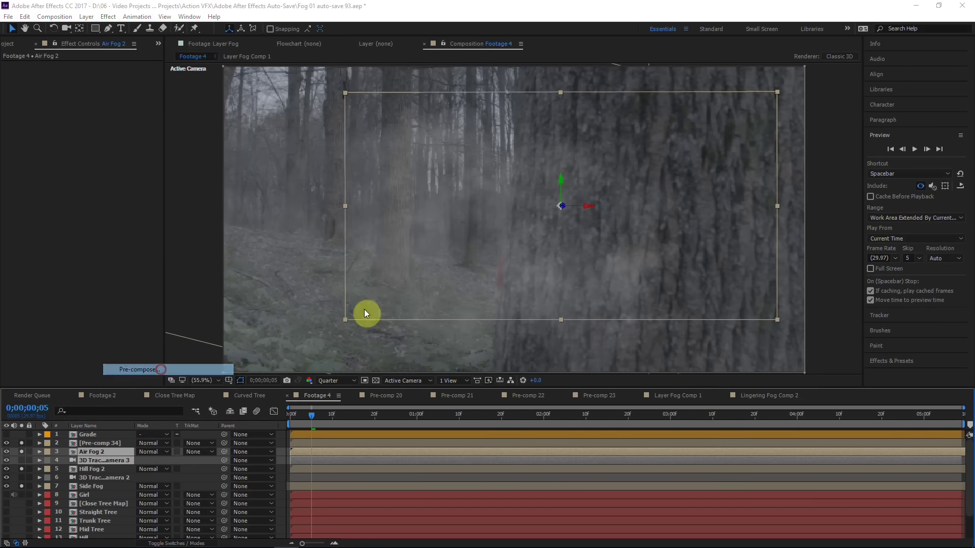
left_click(422, 287)
left_click(510, 343)
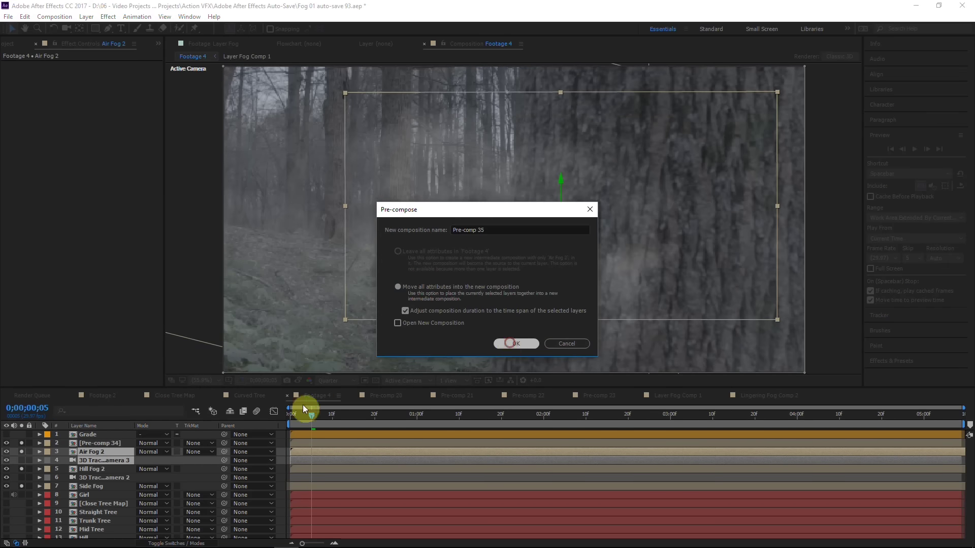
left_click(98, 460)
left_click(102, 470, "shift")
key("ctrl+shift+c")
left_click(508, 344)
Duplicate the 3D Tracker Camera once more and place the copy directly beneath Side Fog
scroll(89, 513, "down", 1)
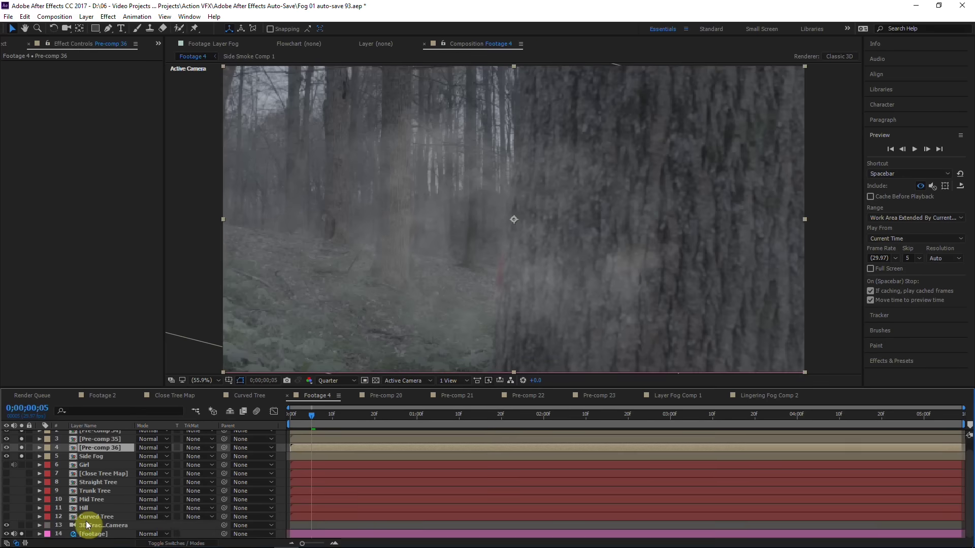
left_click(87, 525)
key("ctrl+d")
left_click_drag(89, 526, 97, 462)
scroll(95, 466, "up", 1)
Pre-compose Side Fog together with its camera copy, moving all attributes into the new composition
left_click(94, 469)
left_click(94, 477, "shift")
right_click(93, 476)
left_click(129, 384)
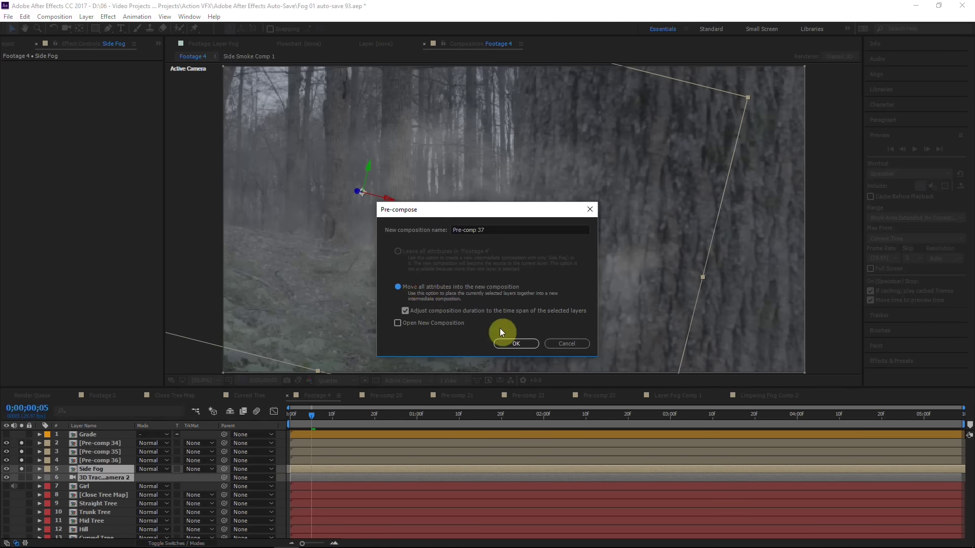
left_click(503, 340)
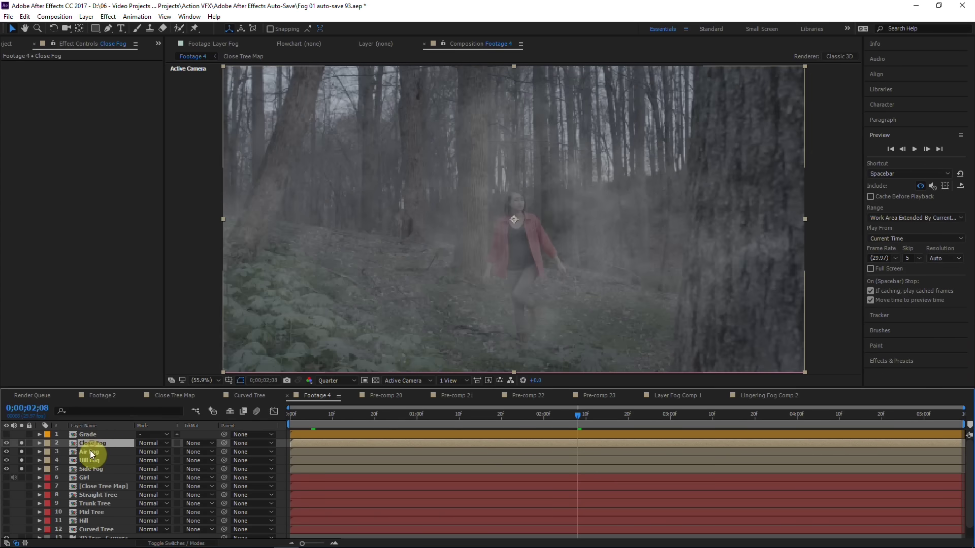
Make the layers from Close Tree Map through Curved Tree visible to review the mattes, and leave them out of solo
left_click(92, 454)
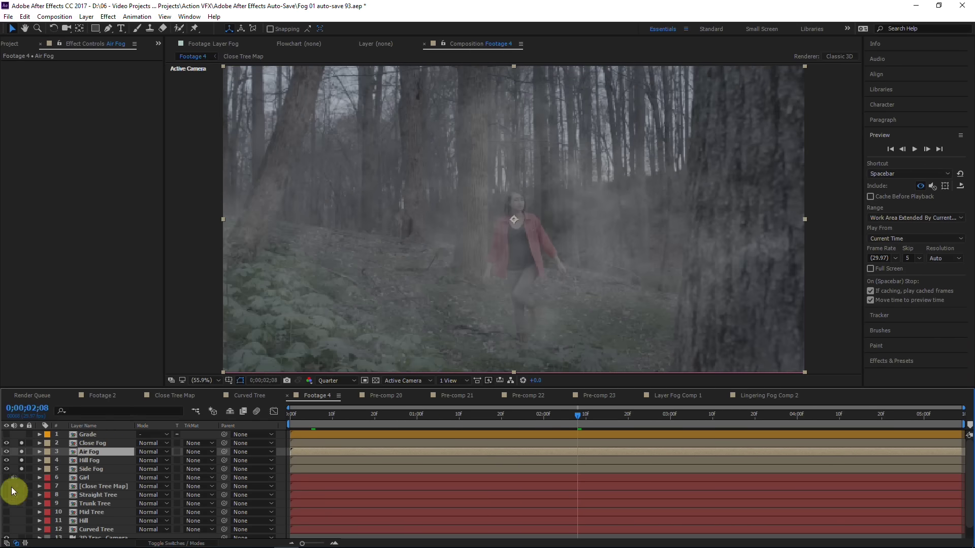
left_click_drag(7, 486, 8, 531)
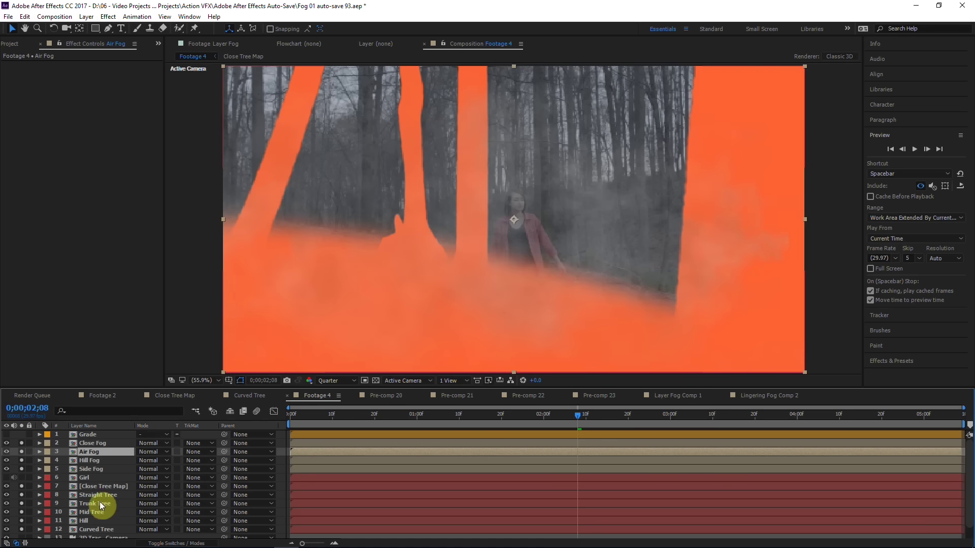
left_click(88, 462)
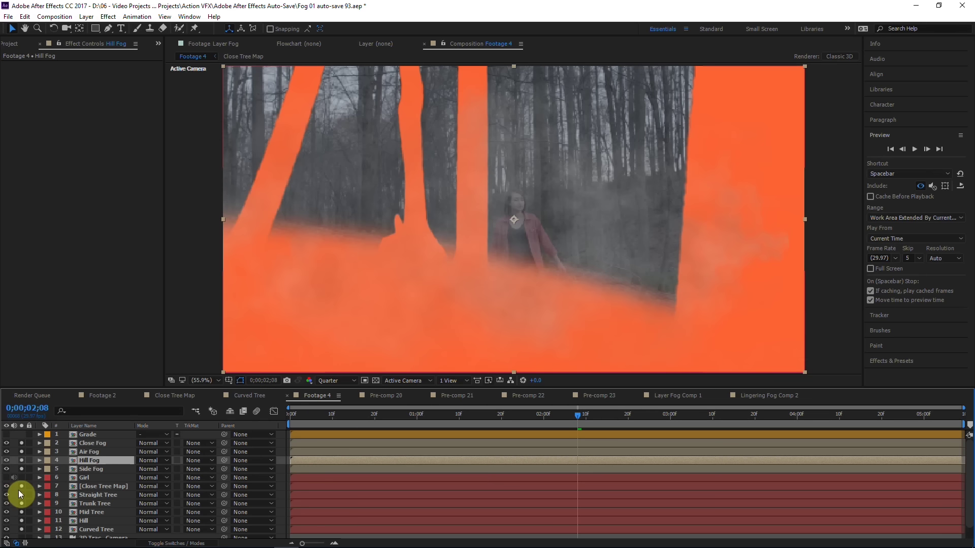
left_click_drag(21, 486, 22, 529)
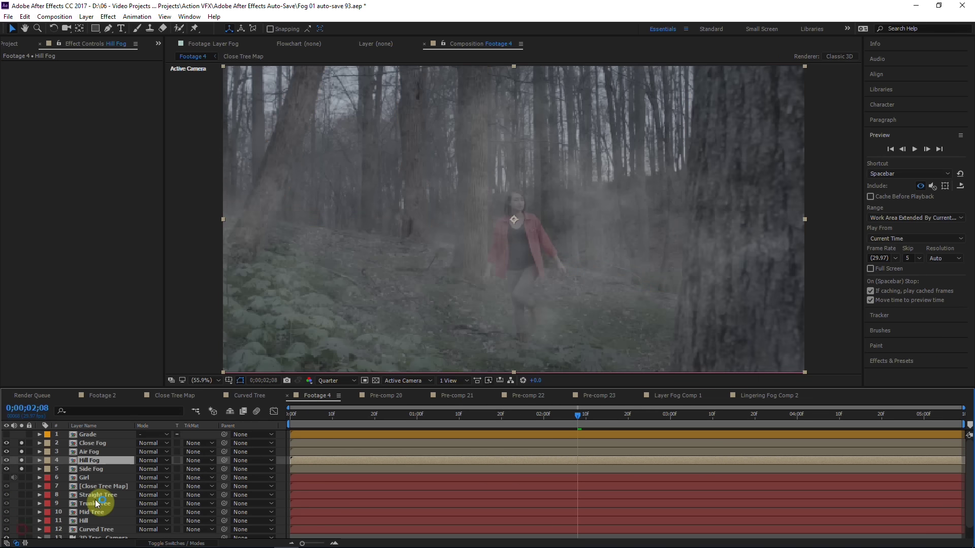
Take the other fog layers out of solo and apply the Set Matte effect to Side Fog
left_click(95, 454)
key("ctrl+5")
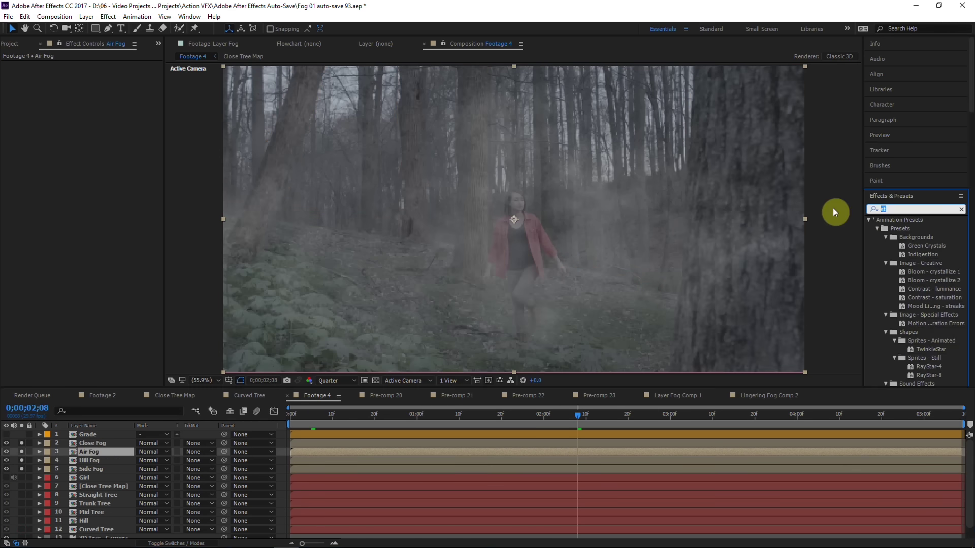
type("set matt")
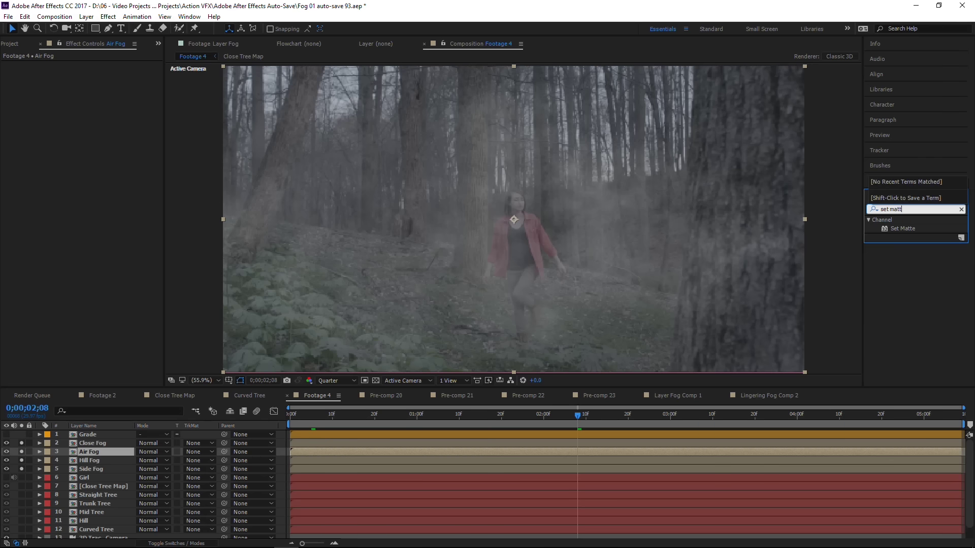
left_click(96, 461)
left_click(89, 469)
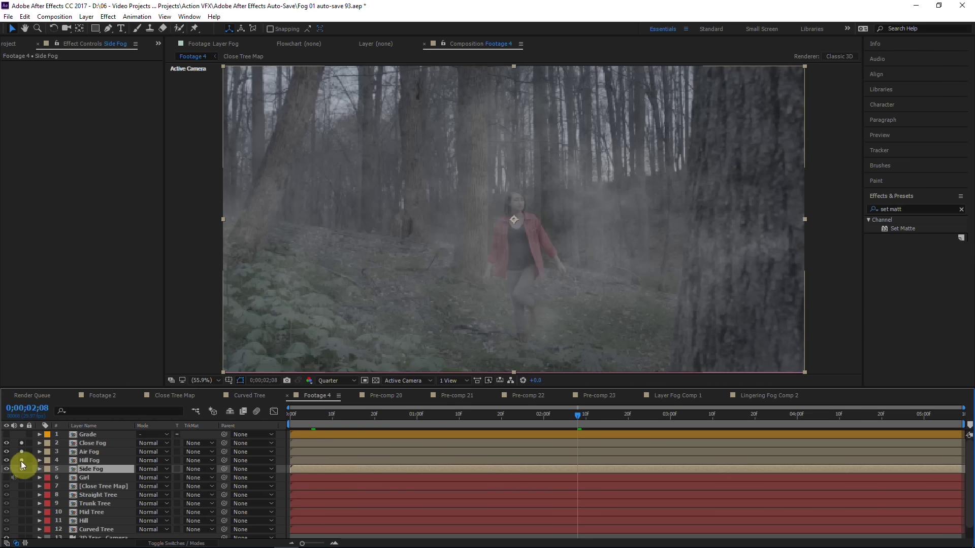
double_click(96, 470)
left_click_drag(906, 228, 111, 472)
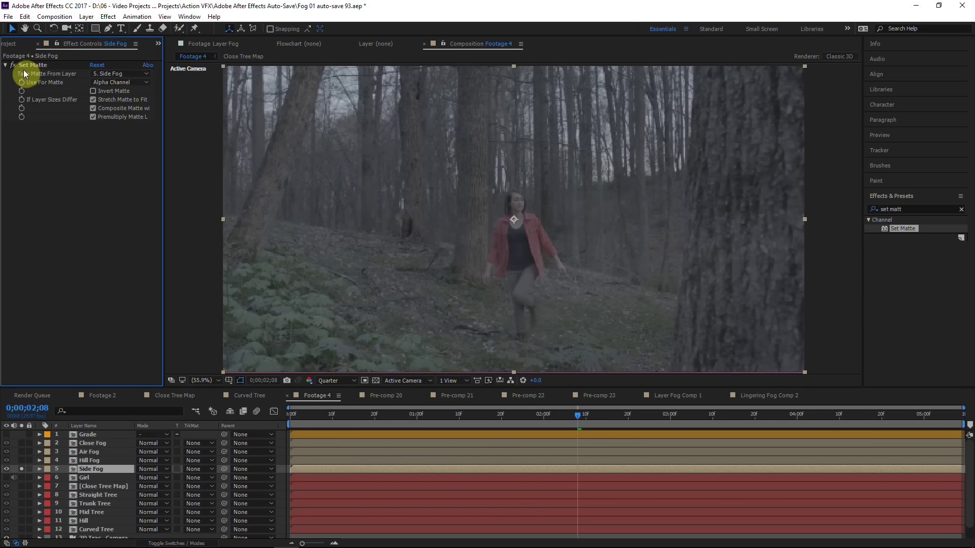
Set Side Fog's Set Matte effect to take its matte from the Close Tree Map layer and invert the matte
left_click(106, 75)
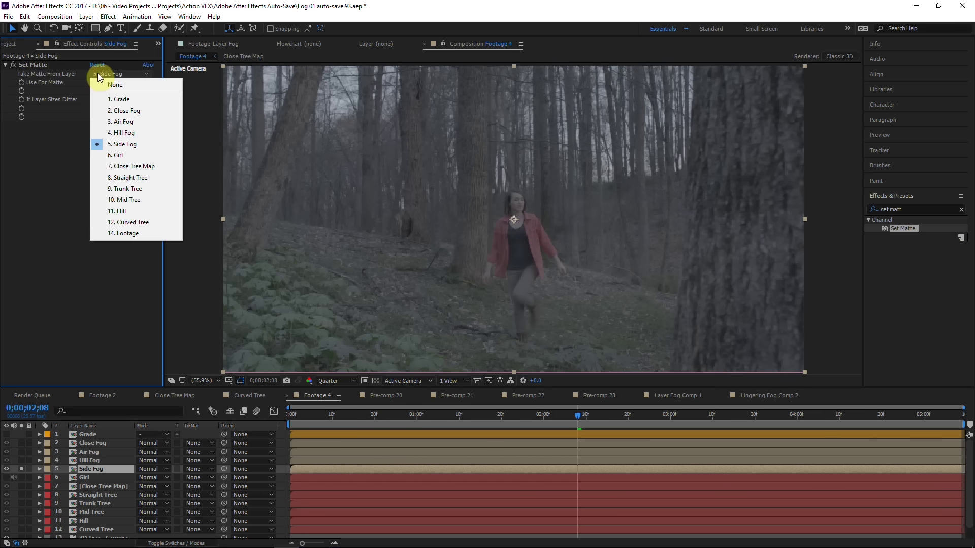
left_click(130, 166)
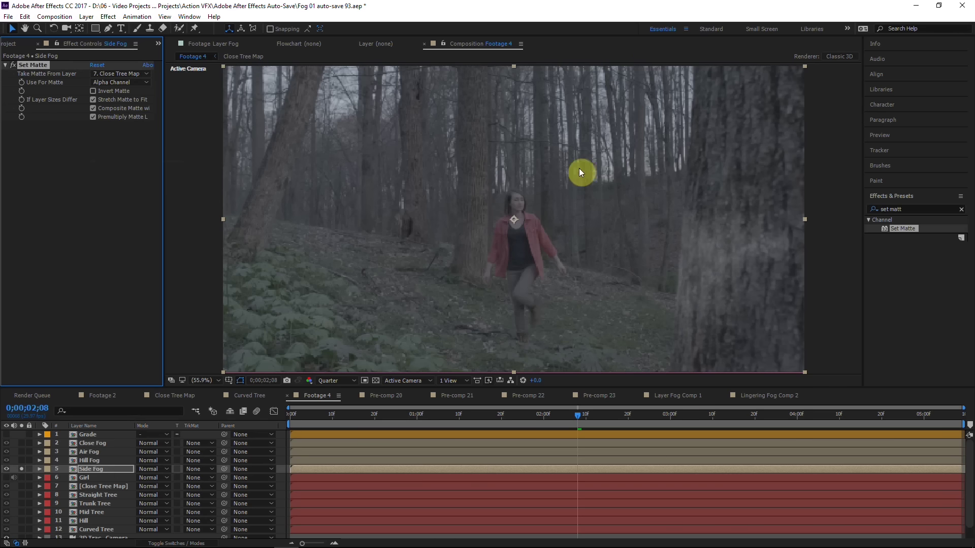
left_click(13, 65)
left_click(12, 65)
left_click(92, 91)
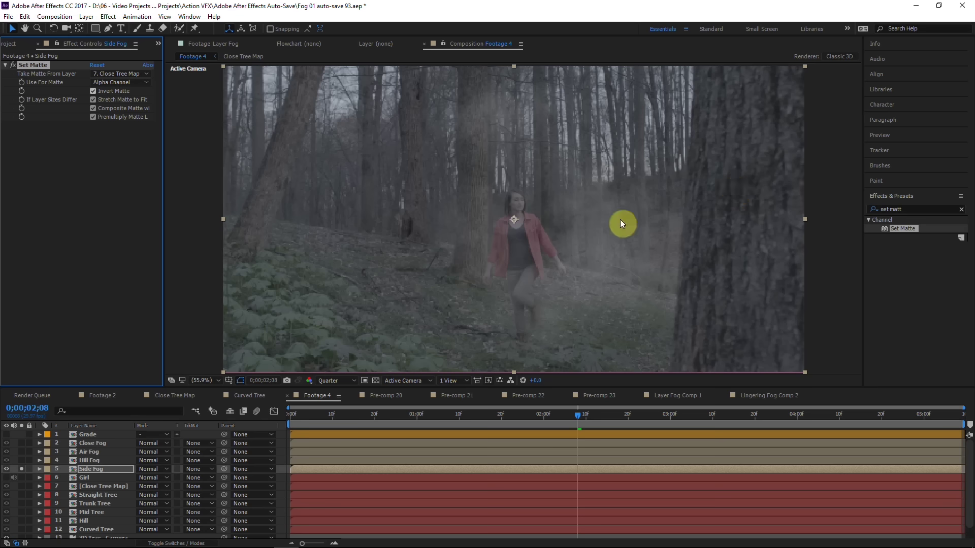
Compare the fog around the close tree with Side Fog's Set Matte effect switched off and on
left_click(12, 65)
left_click(13, 65)
left_click(152, 152)
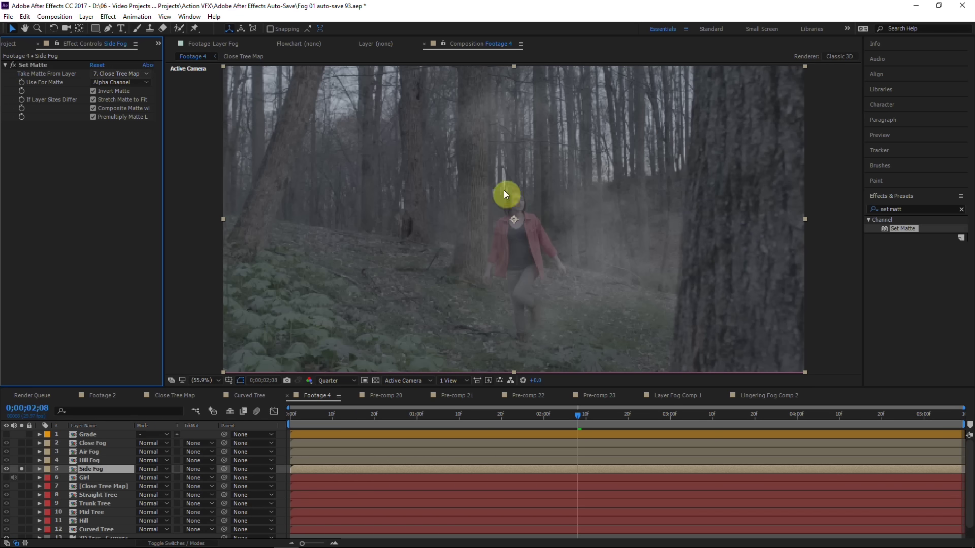
left_click(13, 65)
left_click(12, 65)
left_click(13, 65)
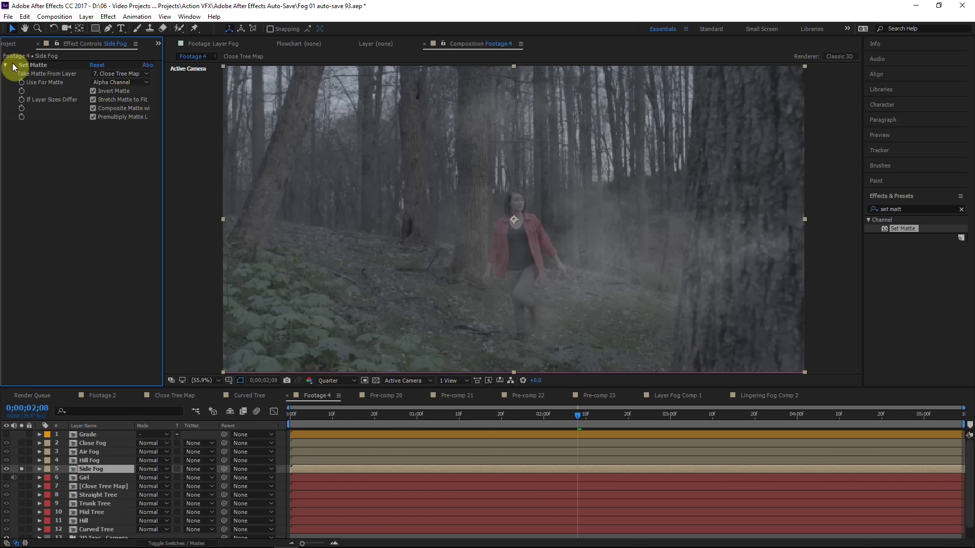
left_click(13, 65)
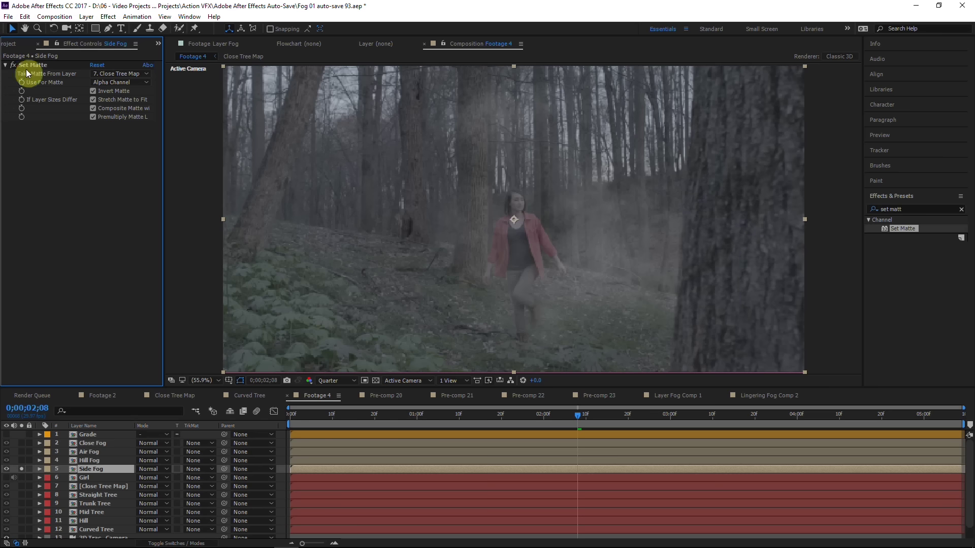
Duplicate Side Fog's Set Matte effect and have the copy take its matte from the Girl layer
left_click(34, 66)
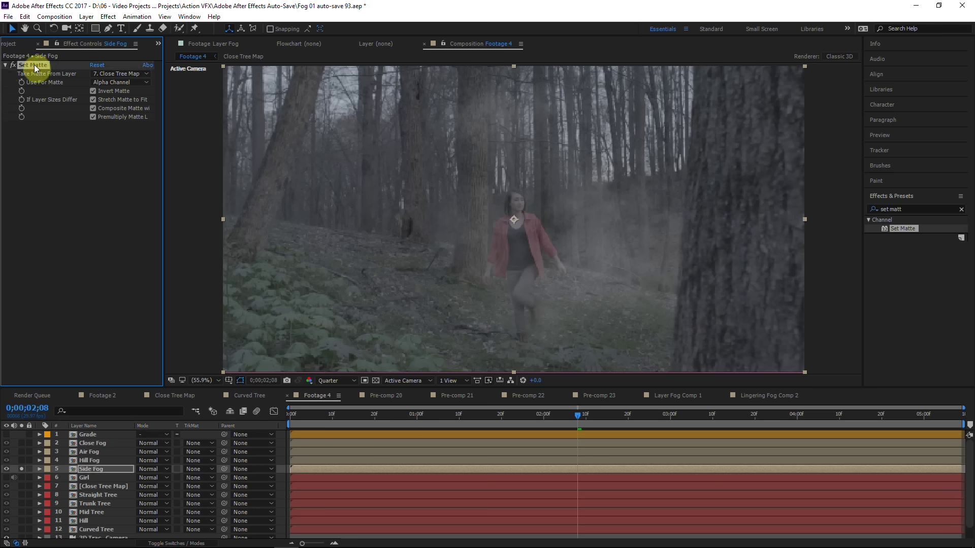
key("ctrl+d")
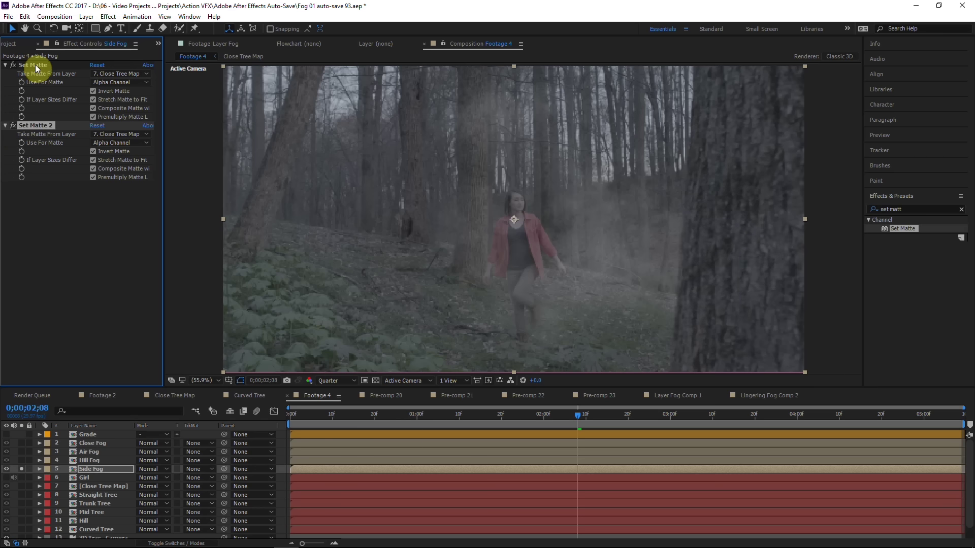
left_click(122, 135)
left_click(115, 216)
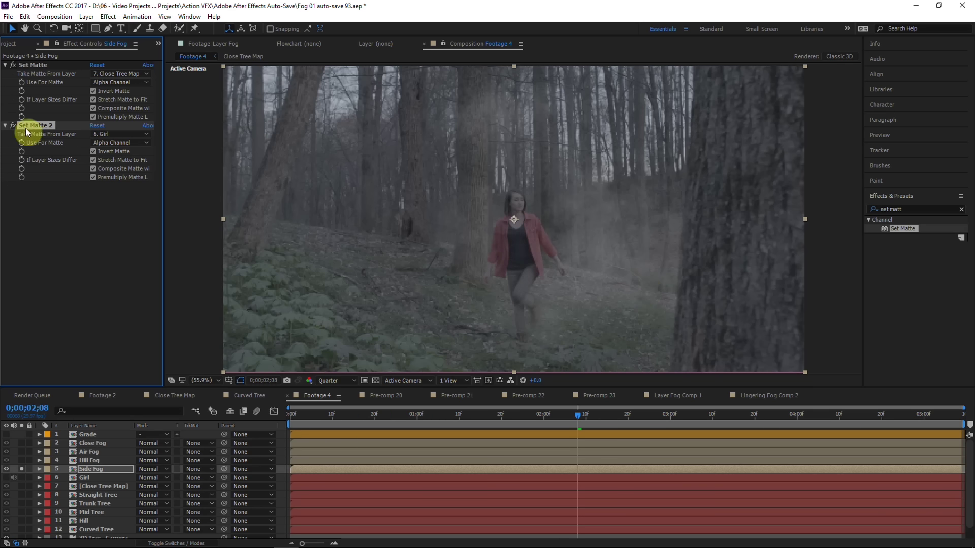
Add a third Set Matte to Side Fog by duplicating the second, taking its matte from the Hill layer
key("ctrl+d")
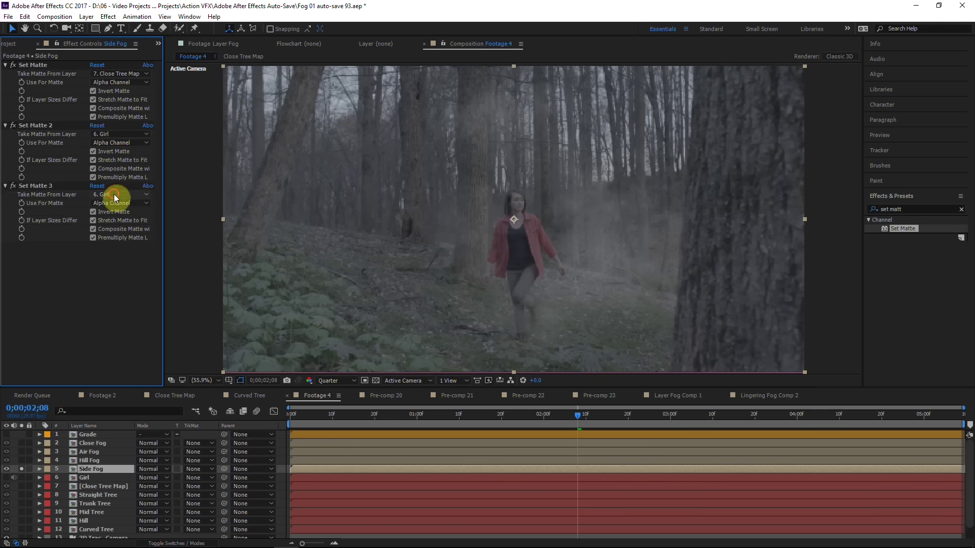
left_click(114, 195)
left_click(123, 328)
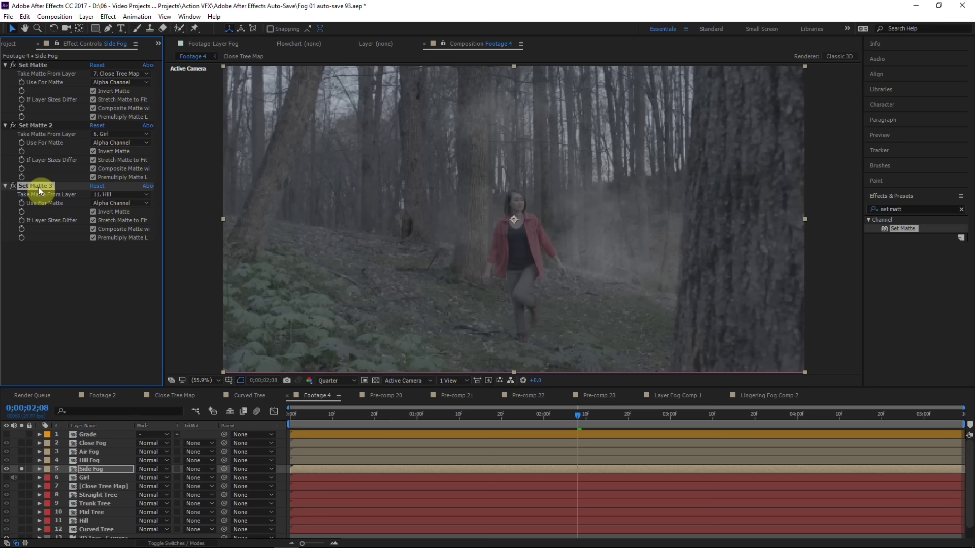
Duplicate Side Fog's third Set Matte, take the copy's matte from Straight Tree, and compare the fog with it off and on
key("ctrl+d")
left_click(118, 255)
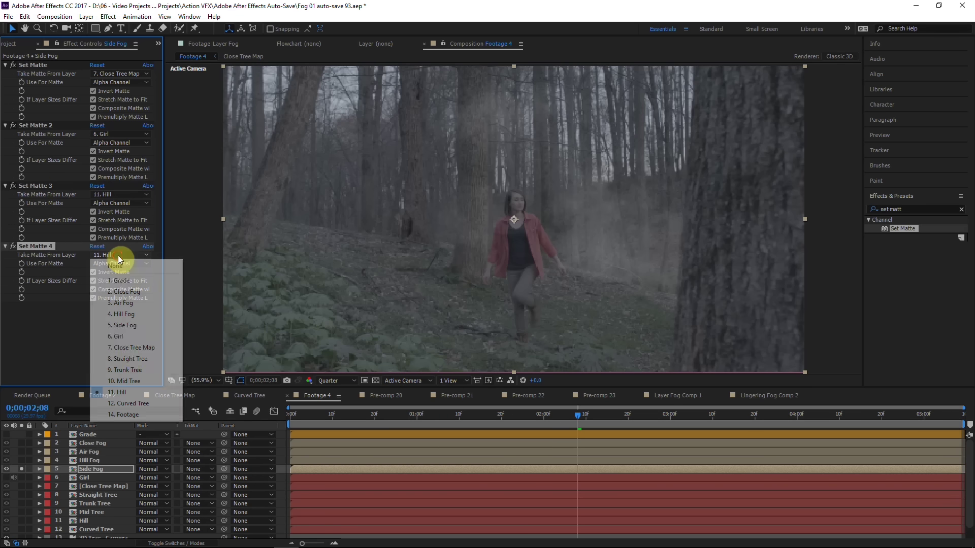
left_click(127, 359)
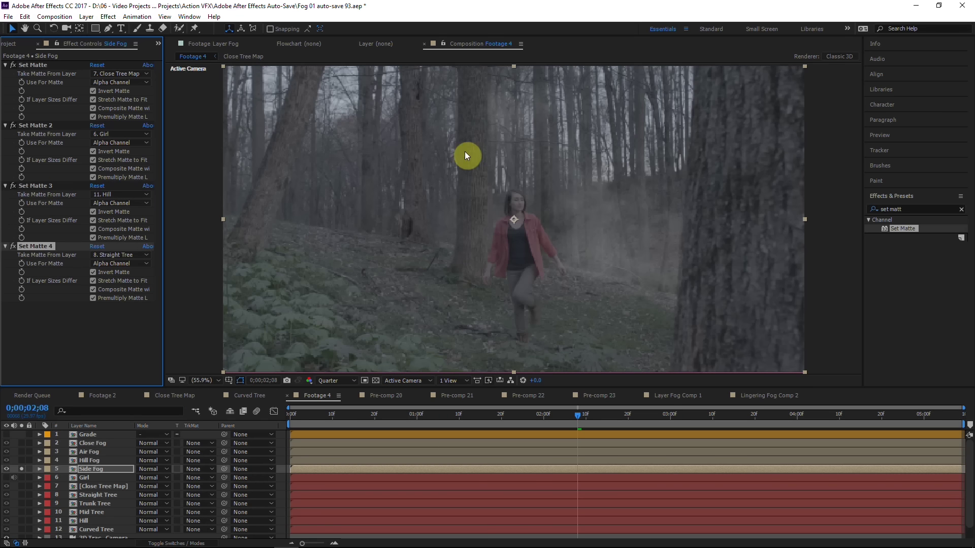
left_click(15, 248)
left_click(16, 247)
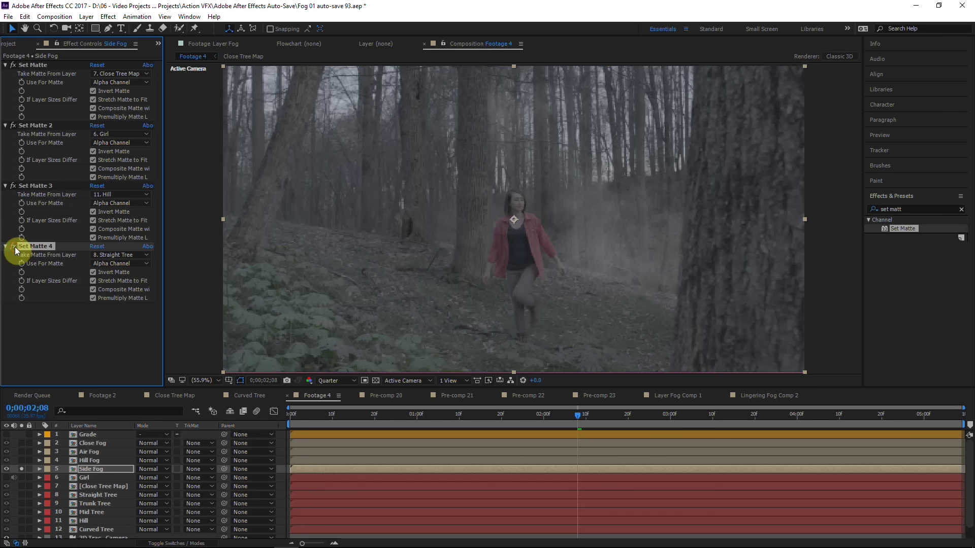
left_click(15, 248)
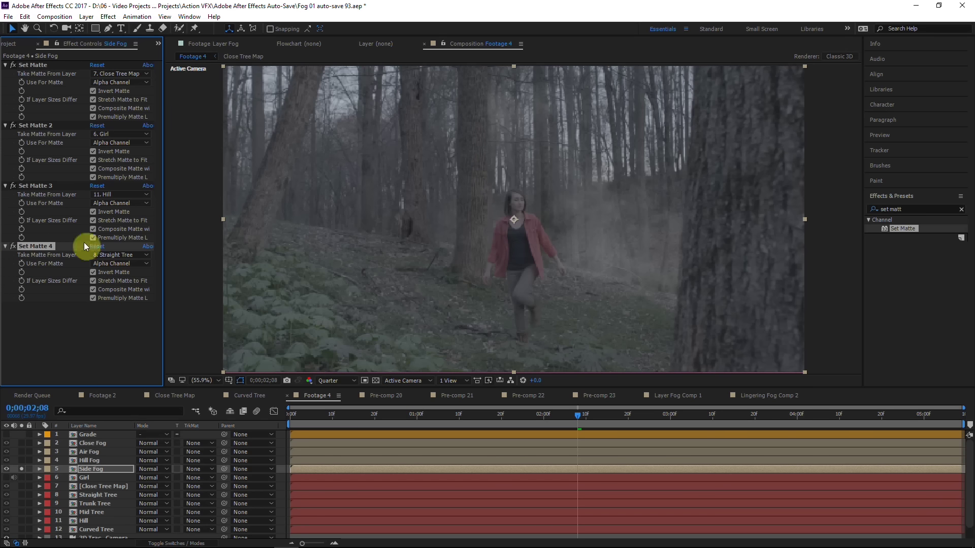
Reveal the compositing options of Side Fog's Straight Tree matte and set its Effect Opacity to 50%
double_click(39, 246)
scroll(104, 513, "down", 3)
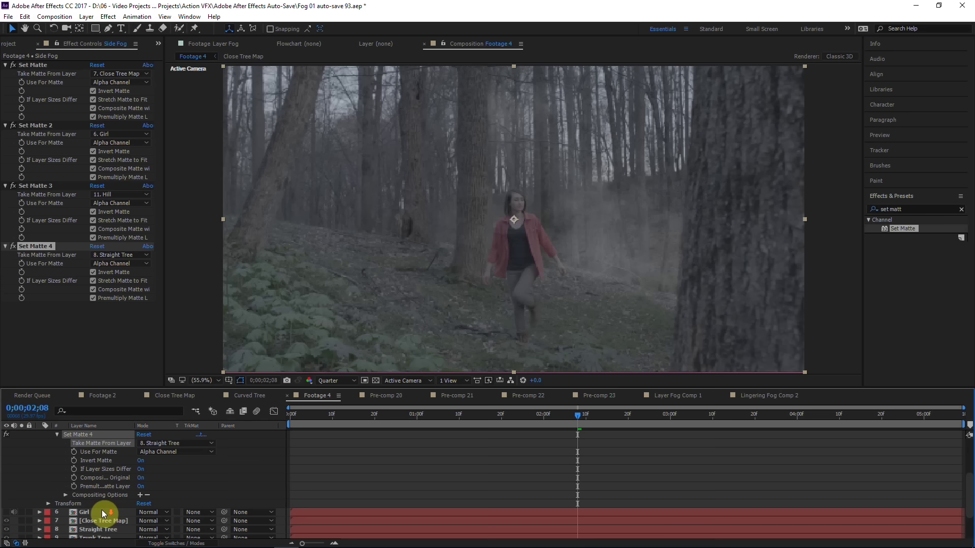
left_click(65, 495)
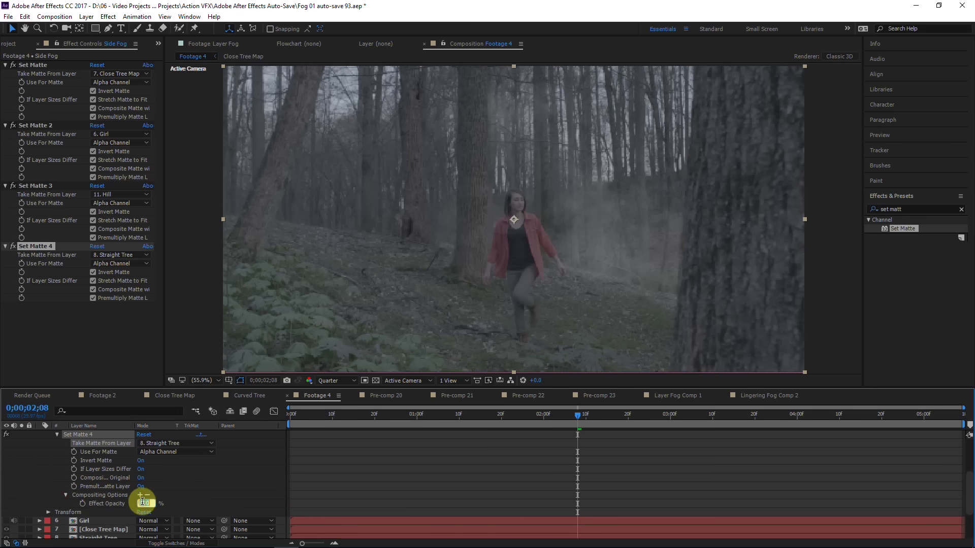
left_click(144, 503)
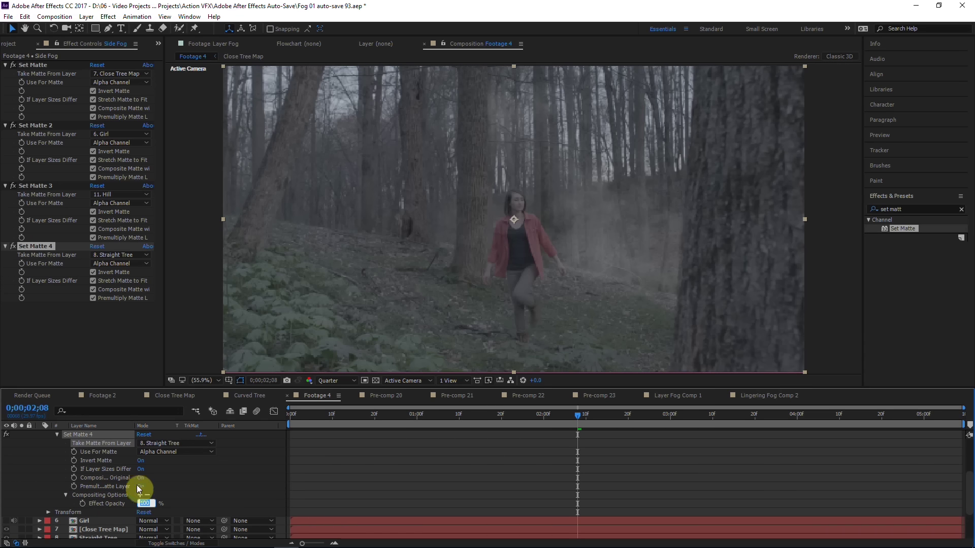
type("50")
left_click(229, 506)
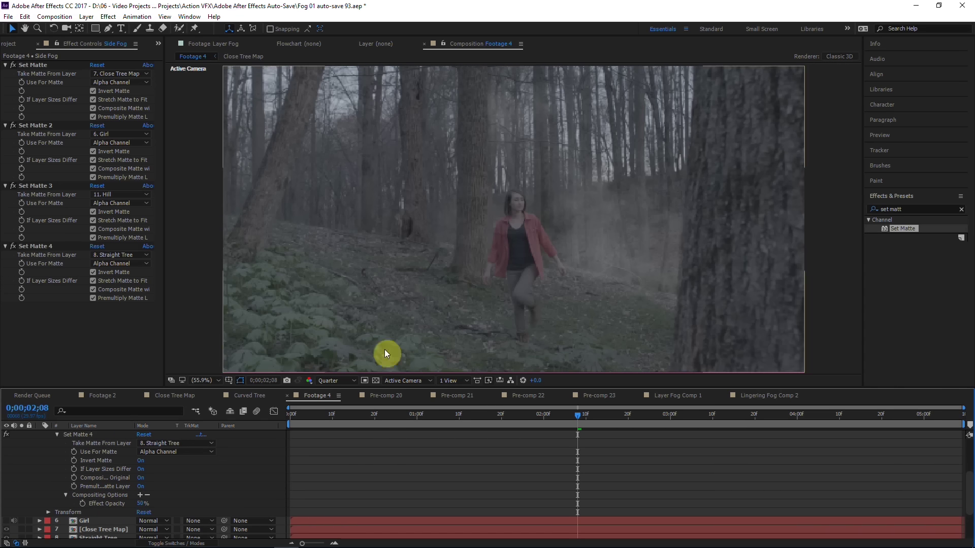
Compare the Straight Tree matte off and on, and try its Effect Opacity between 0% and 100%
left_click(14, 247)
left_click(13, 247)
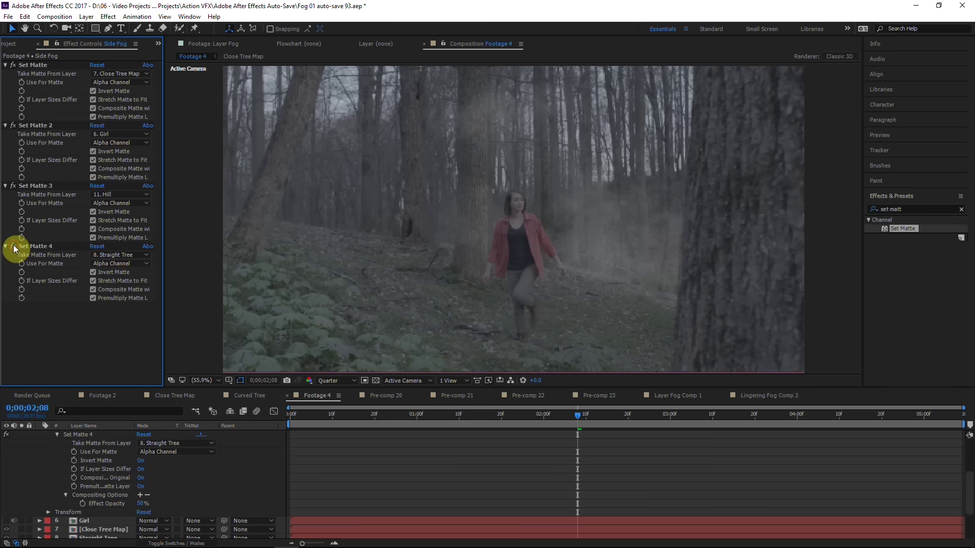
left_click(14, 246)
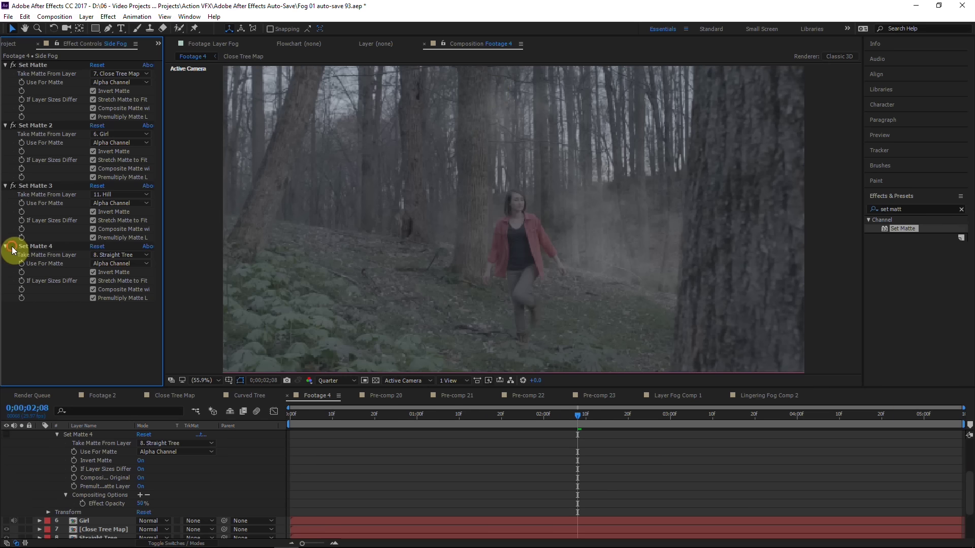
left_click(13, 246)
left_click(78, 505)
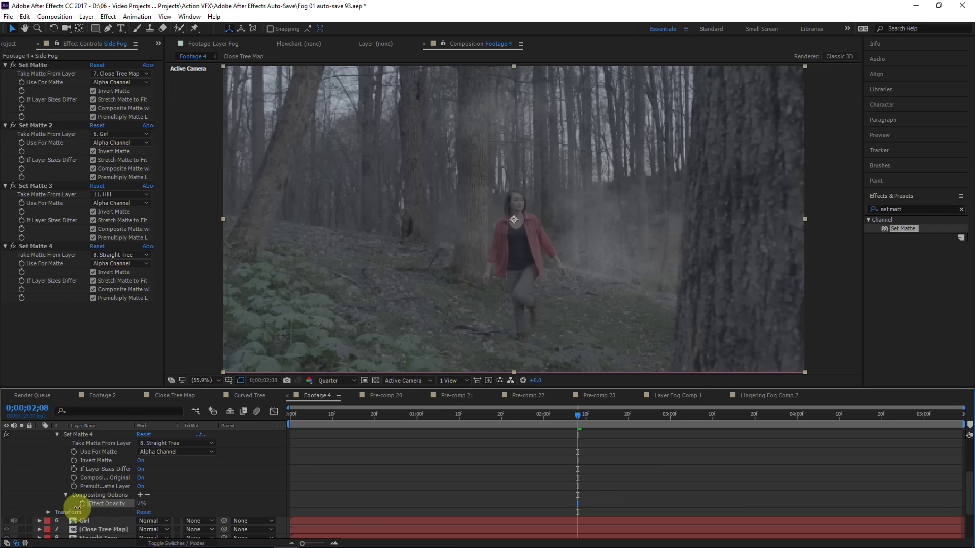
left_click_drag(143, 504, 345, 498)
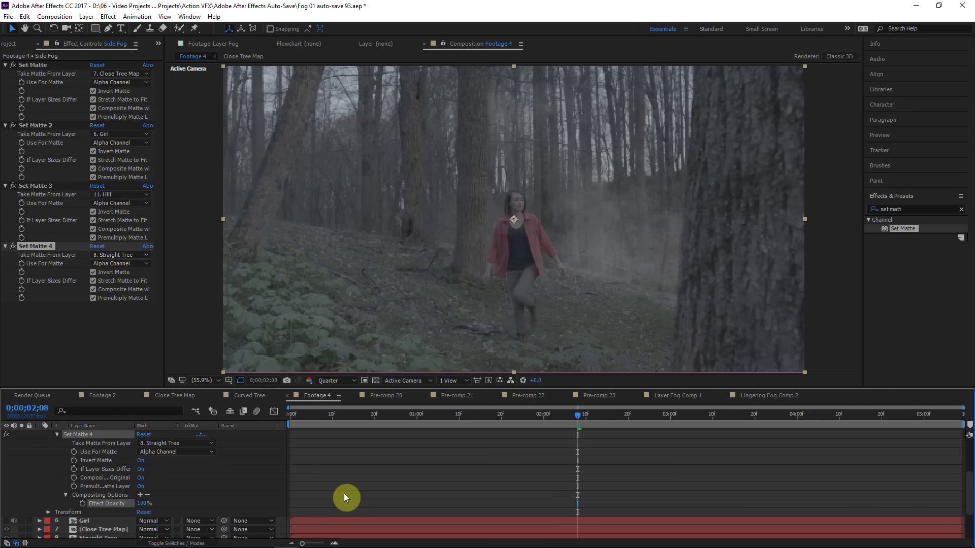
Set the Straight Tree matte's Effect Opacity back to 50% and collapse Side Fog's properties
left_click(142, 503)
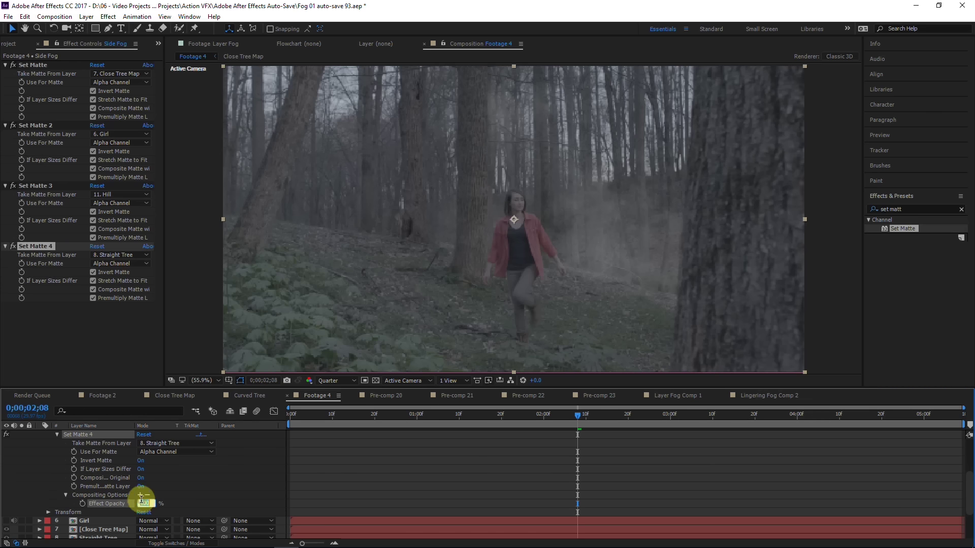
type("50")
left_click(287, 501)
scroll(79, 476, "up", 3)
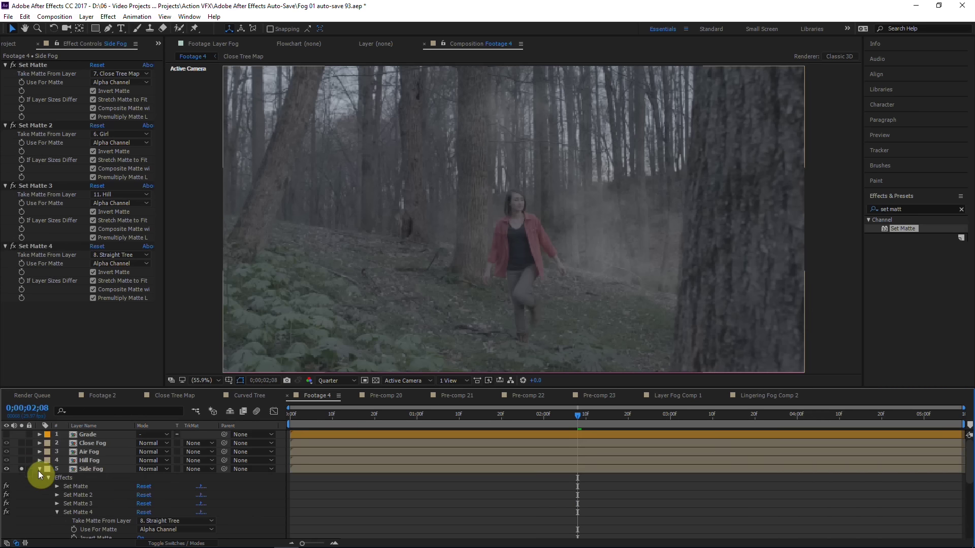
left_click(39, 470)
left_click(91, 468)
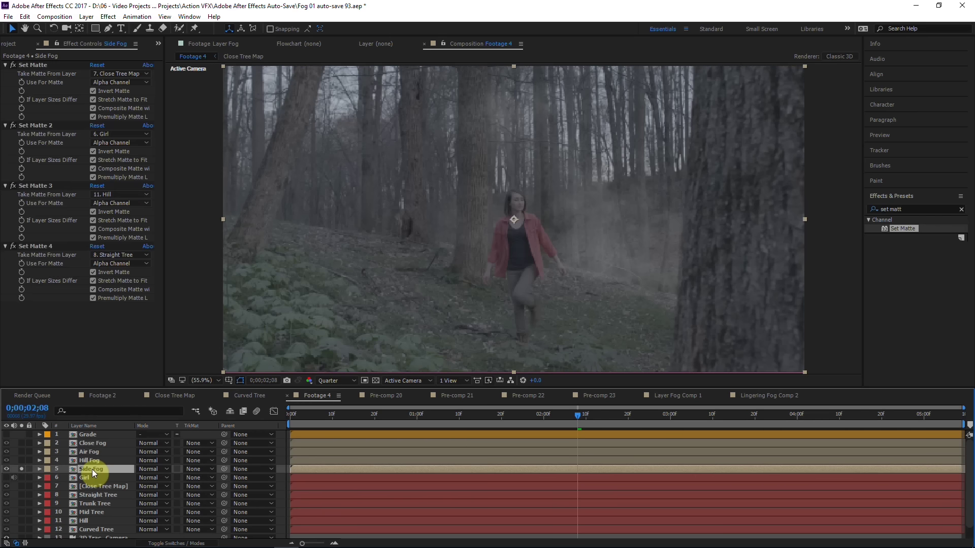
Solo Hill Fog alongside Side Fog and apply the Set Matte effect to Hill Fog, leaving the effect enabled
left_click(95, 461)
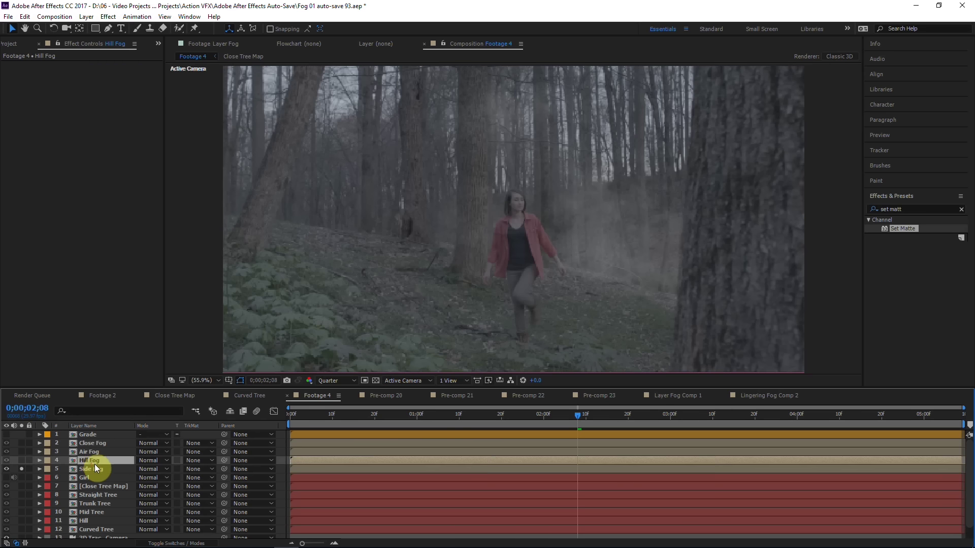
left_click(21, 460)
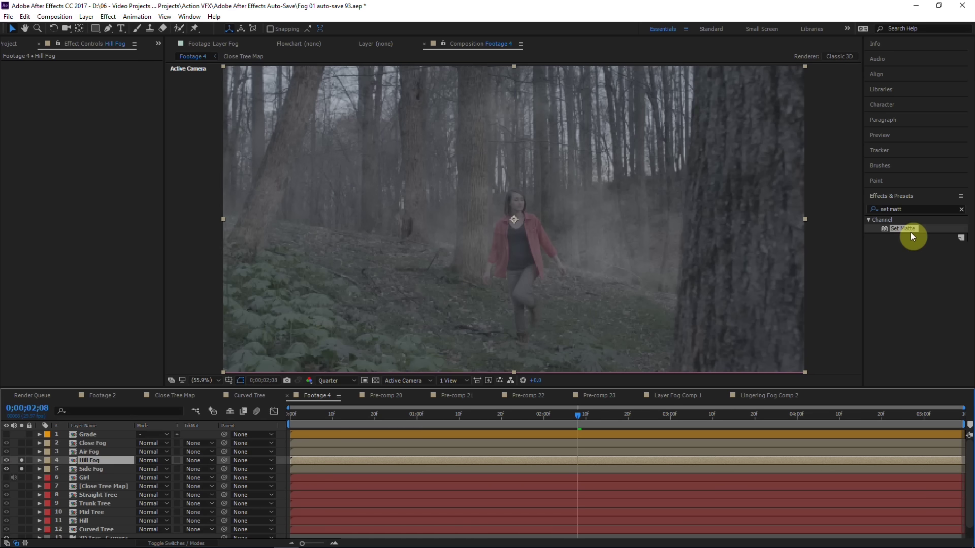
left_click_drag(910, 233, 325, 119)
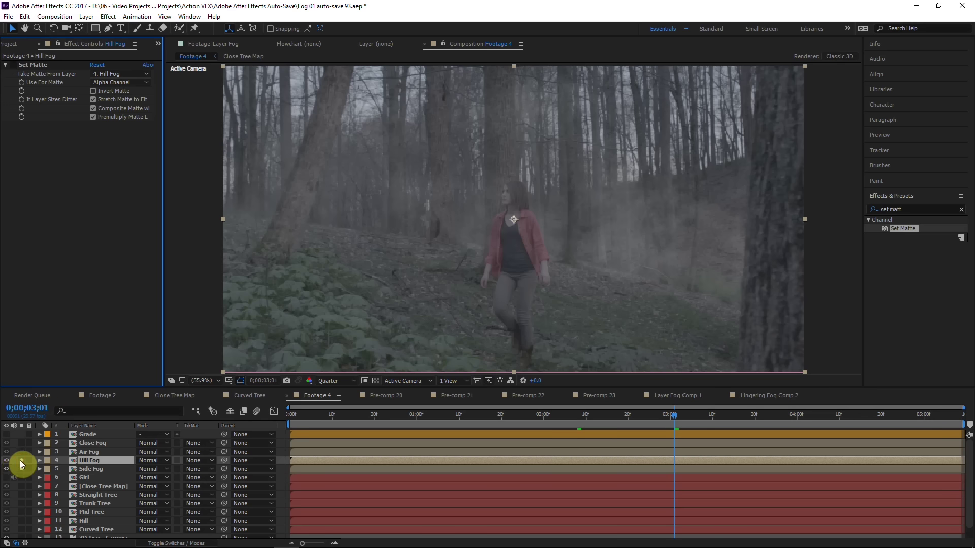
left_click(21, 460)
left_click(21, 460)
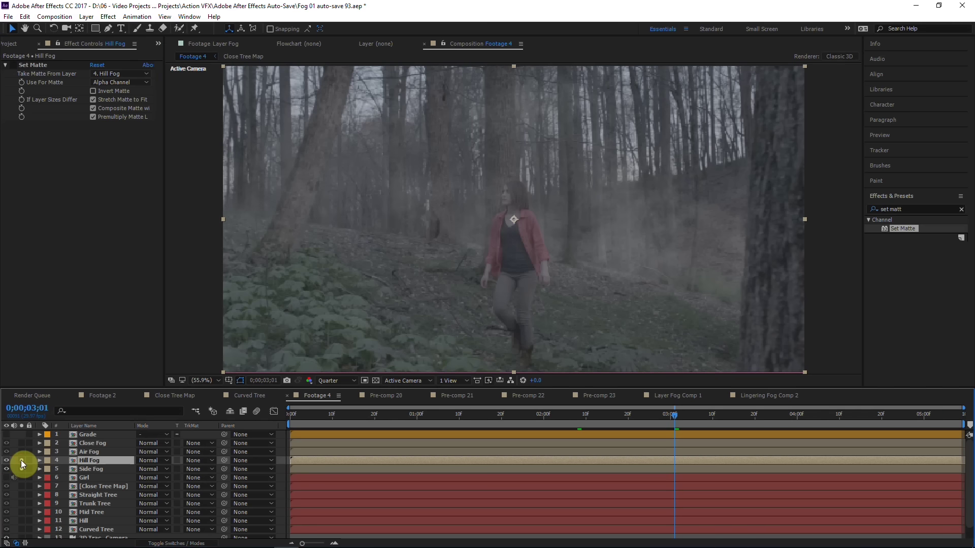
left_click(13, 65)
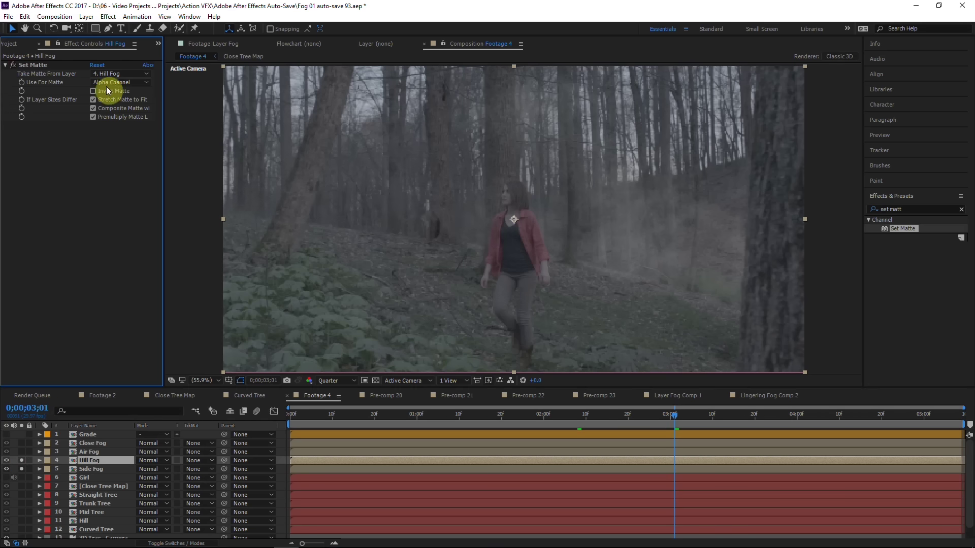
Invert the matte in Hill Fog's Set Matte effect and take it from the Hill layer
left_click(93, 91)
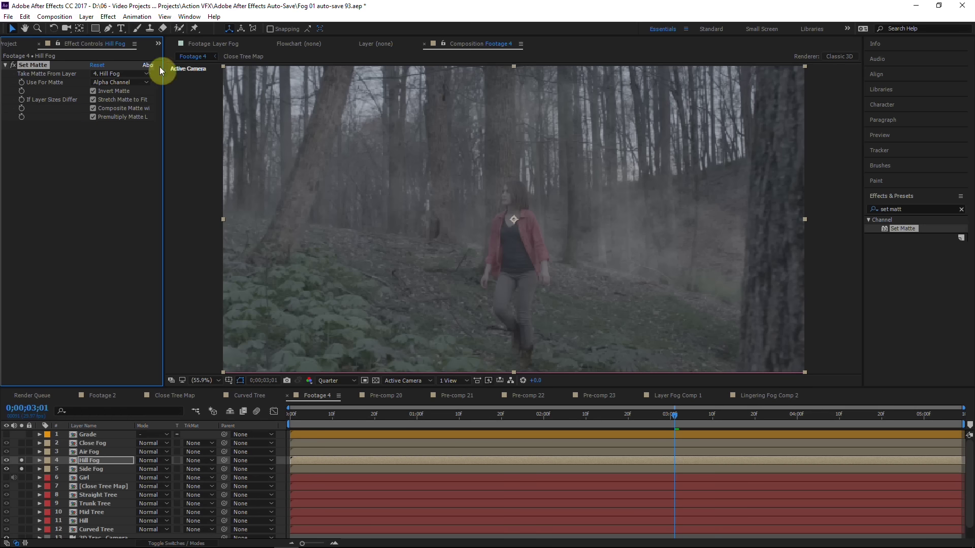
left_click(121, 74)
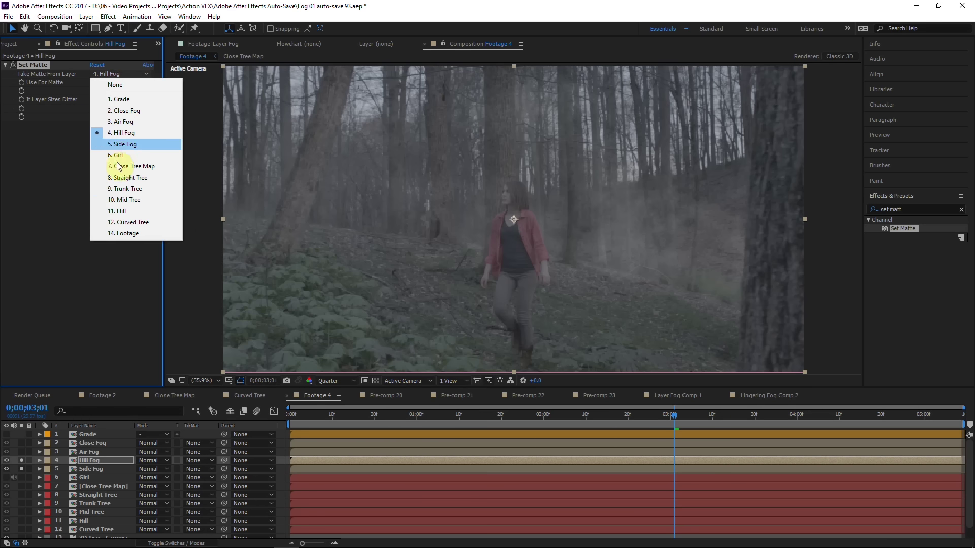
left_click(122, 211)
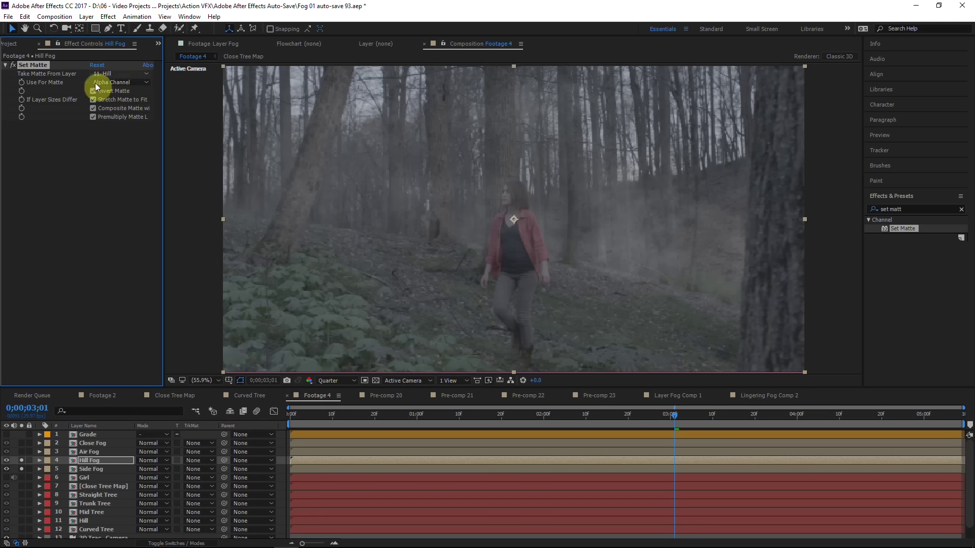
Duplicate Hill Fog's inverted Set Matte to add mattes taken from the Girl, Straight Tree and Curved Tree layers
key("ctrl+d")
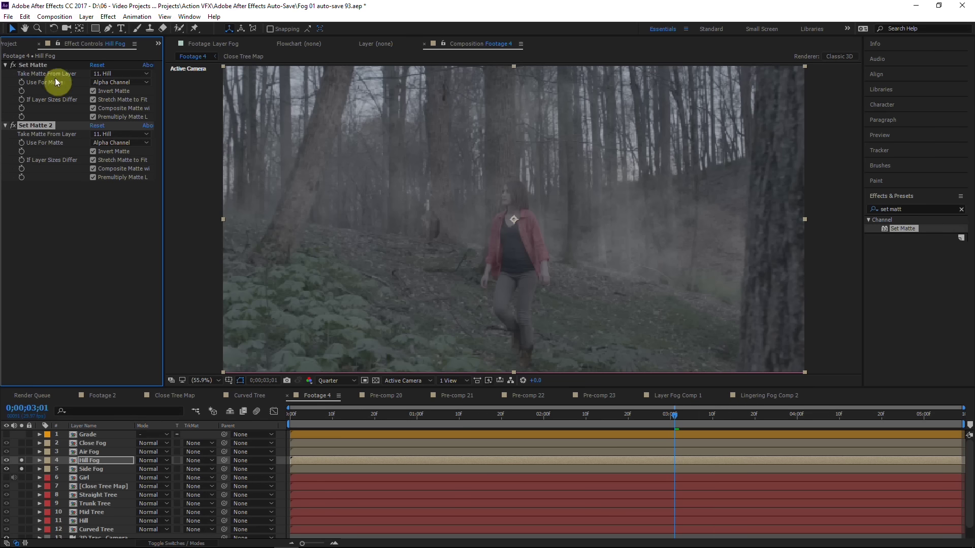
left_click(120, 134)
left_click(128, 215)
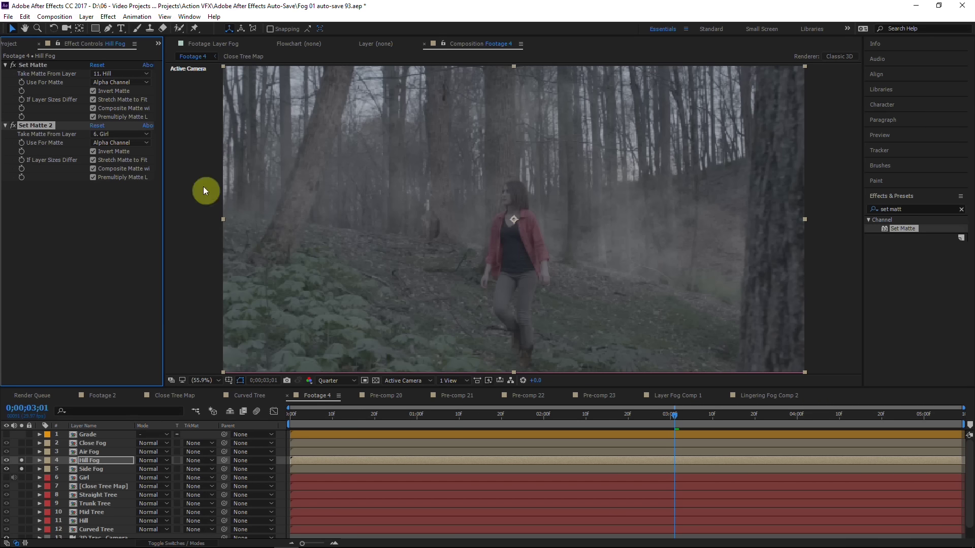
key("ctrl+d")
key("ctrl+d")
left_click(120, 195)
left_click(127, 339)
Lower the Effect Opacity of Hill Fog's Curved Tree matte through its Compositing Options
scroll(61, 478, "up", 1)
left_click(57, 434)
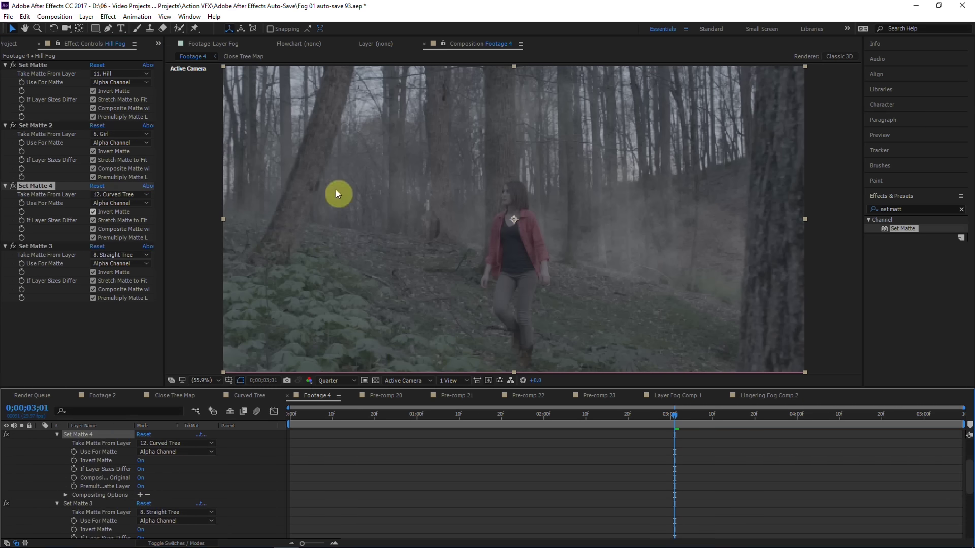
left_click(65, 495)
left_click_drag(140, 504, 125, 503)
Duplicate Hill Fog's Straight Tree matte, take the copy's matte from Close Tree Map, and collapse the layer's properties
left_click(35, 246)
scroll(24, 431, "up", 5)
left_click(292, 415)
key("ctrl+d")
left_click(119, 315)
left_click(120, 406)
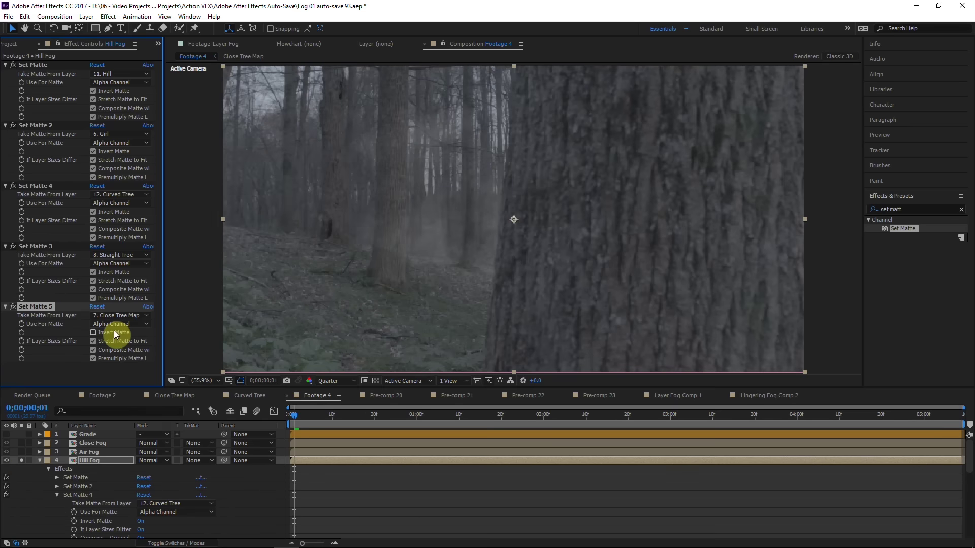
left_click(40, 461)
Solo Air Fog around 0;00;02;16 and apply the Set Matte effect to it, leaving the effect enabled
left_click(91, 469)
left_click_drag(486, 415, 611, 415)
left_click(22, 452)
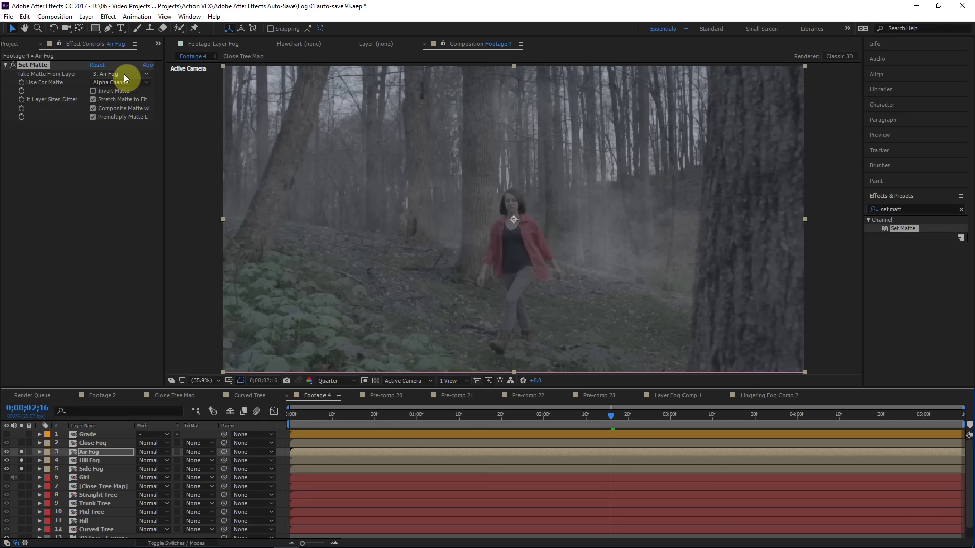
left_click(15, 66)
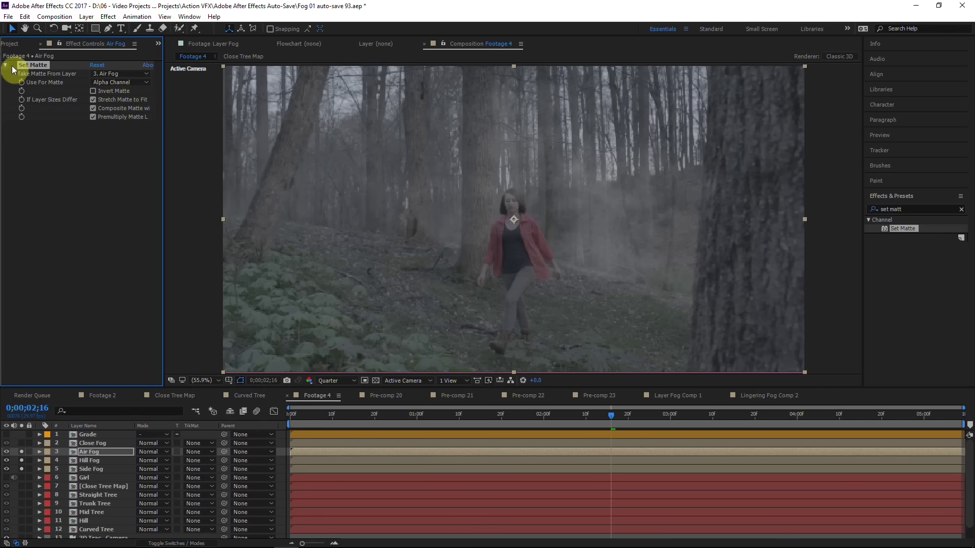
left_click(13, 65)
Invert Air Fog's matte from the Straight Tree layer and add a second inverted Set Matte from Close Tree Map
left_click(120, 73)
left_click(144, 177)
left_click(93, 91)
left_click_drag(902, 229, 110, 180)
left_click_drag(110, 180, 110, 180)
left_click(818, 417)
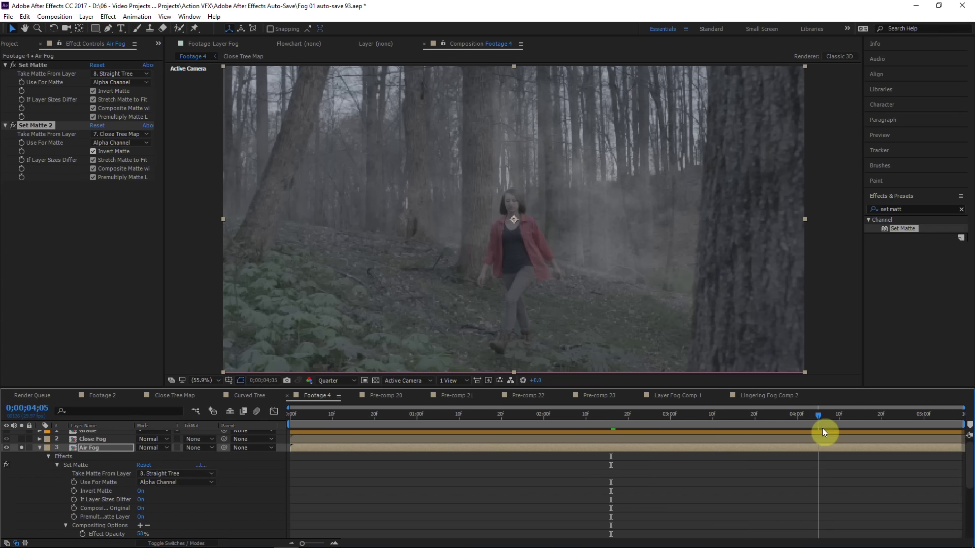
left_click(661, 418)
Solo Close Fog with the other fog layers and review the fog coverage through to 0;00;05;08
left_click(93, 439)
left_click(21, 440)
left_click(751, 417)
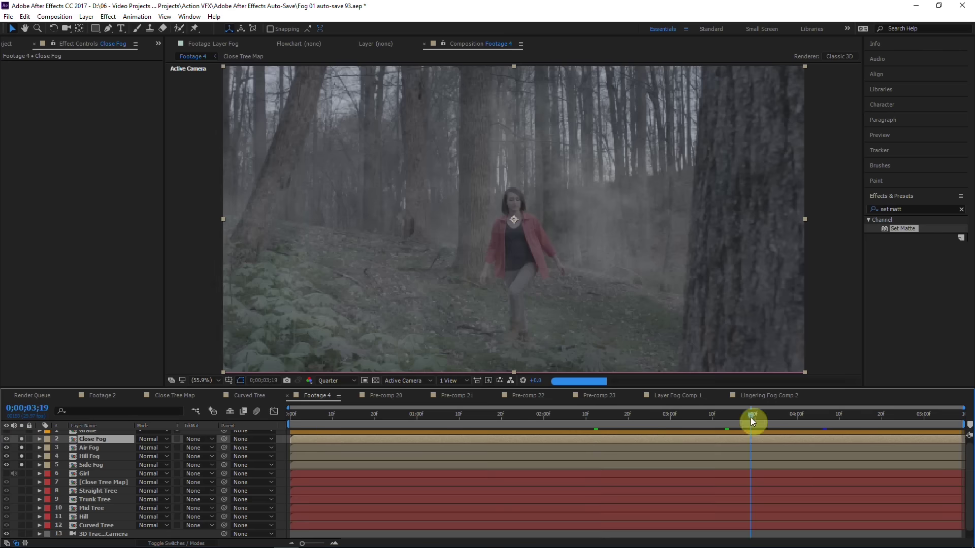
left_click_drag(751, 417, 957, 418)
left_click(21, 443)
left_click(22, 443)
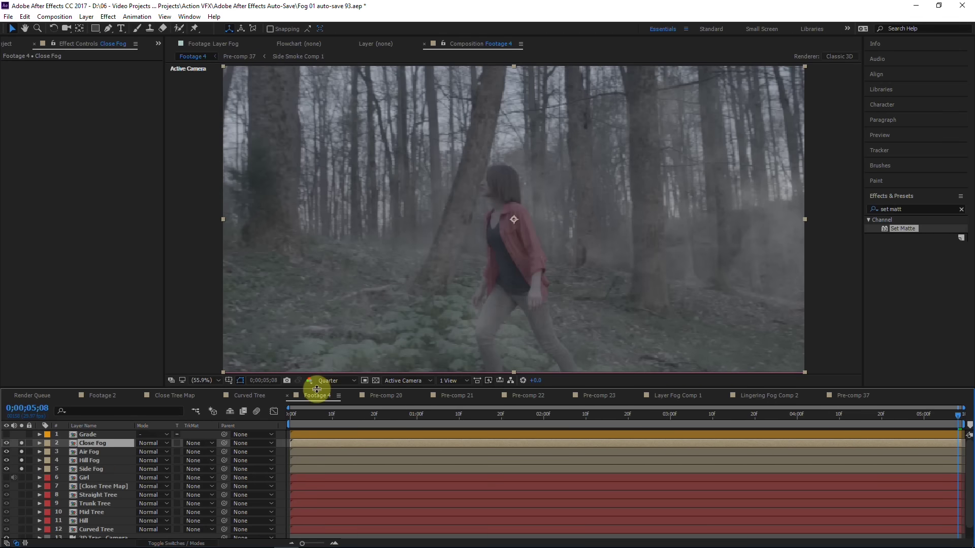
left_click_drag(320, 415, 603, 413)
left_click_drag(819, 369, 957, 413)
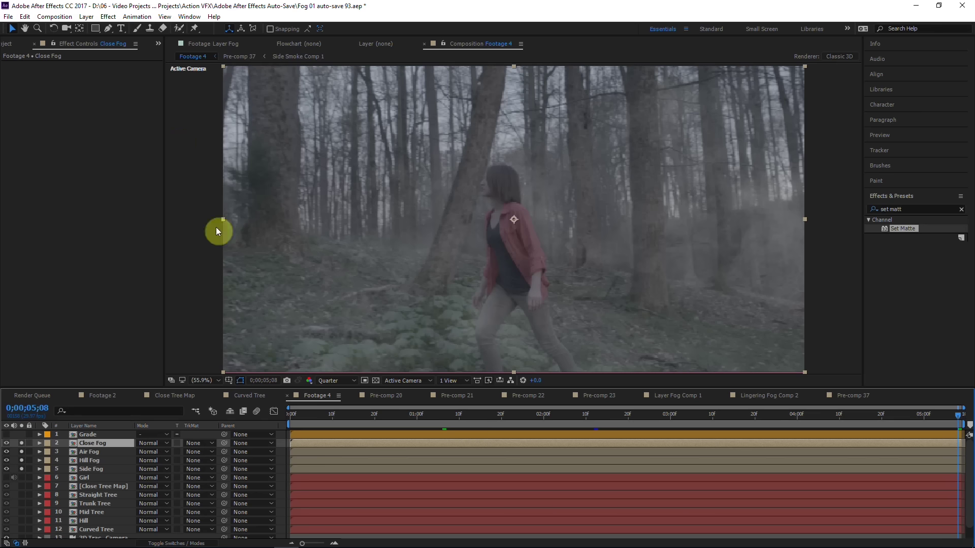
Paste a copy of the side fog layer above Close Fog in Footage 4 and rotate it in 3D
key("ctrl+v")
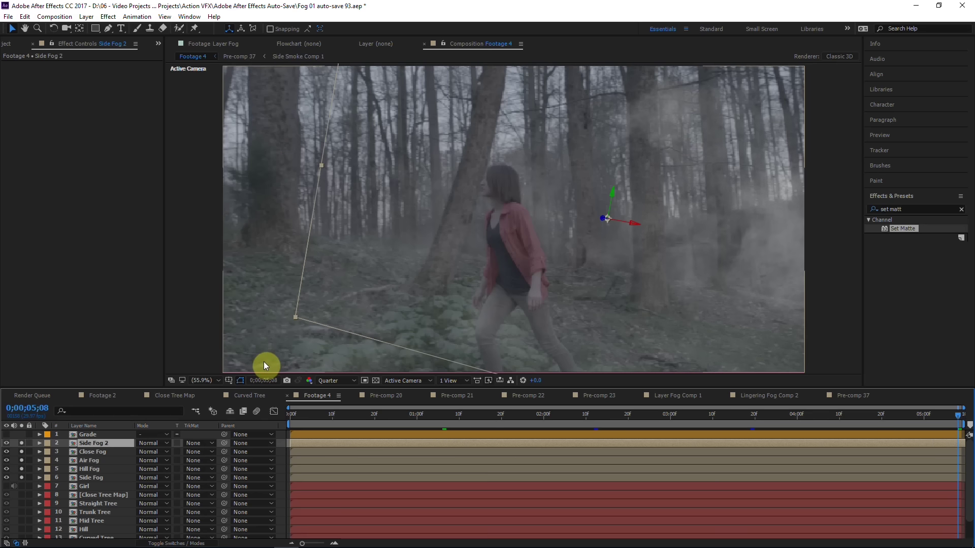
left_click(53, 28)
left_click_drag(612, 194, 619, 196)
left_click(12, 28)
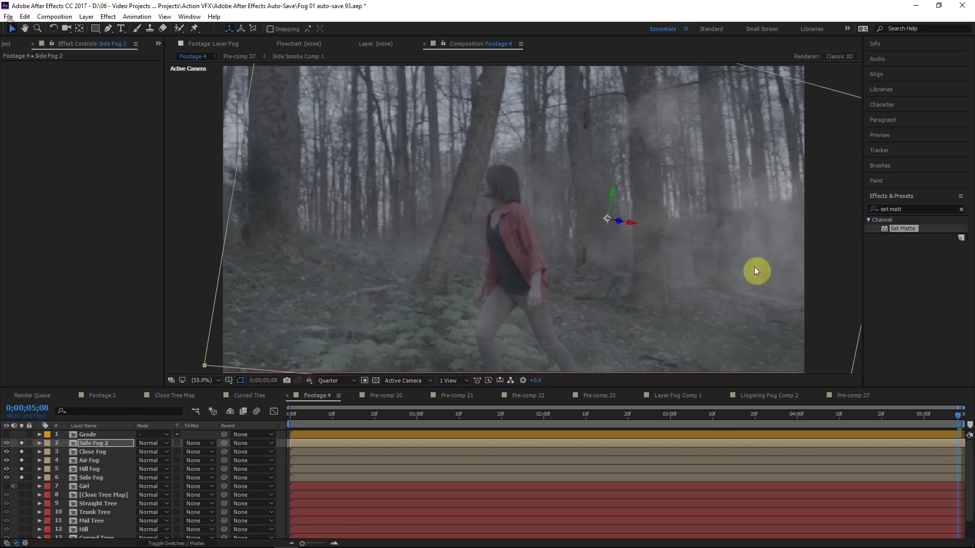
Move the Side Fog 2 layer over the trees behind the girl's back and scale it to 12912%
left_click_drag(755, 270, 386, 194)
key("s")
left_click_drag(161, 451, 187, 451)
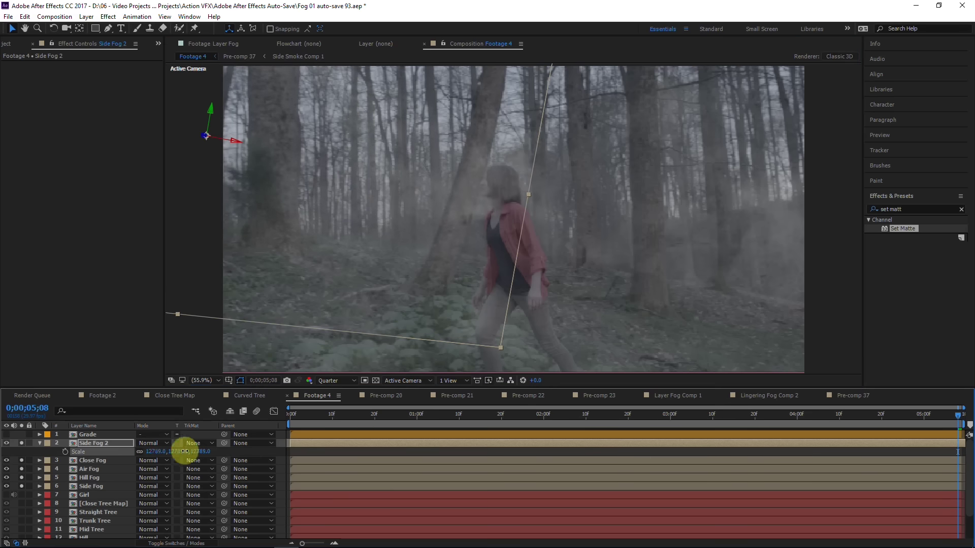
Duplicate the 3D Tracker Camera layer and place the copy directly below Side Fog 2
key("comma")
scroll(205, 455, "down", 2)
left_click(99, 525)
key("ctrl+d")
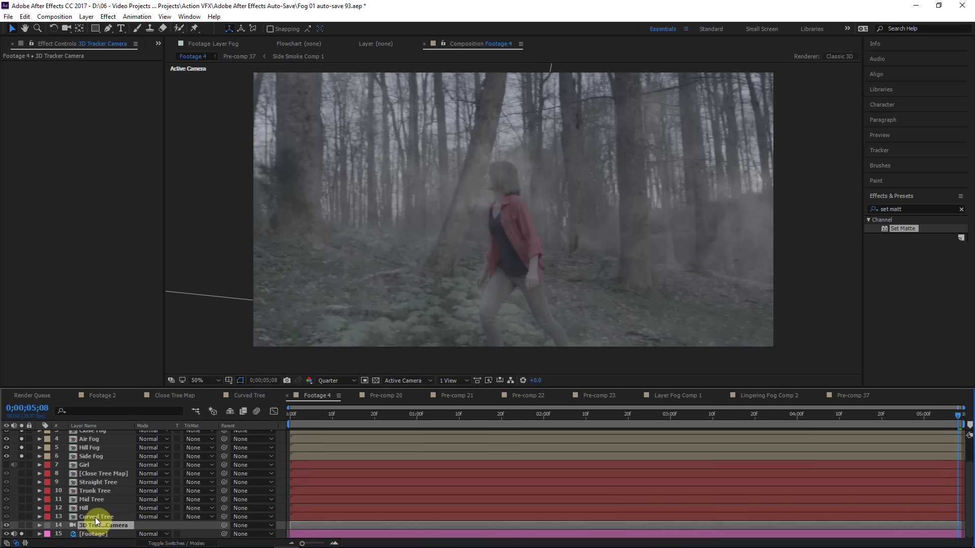
left_click_drag(98, 524, 116, 456)
Pre-compose Side Fog 2 and the duplicated camera as Pre-comp 38, moving all attributes into the new composition
left_click(98, 444)
left_click(98, 462, "shift")
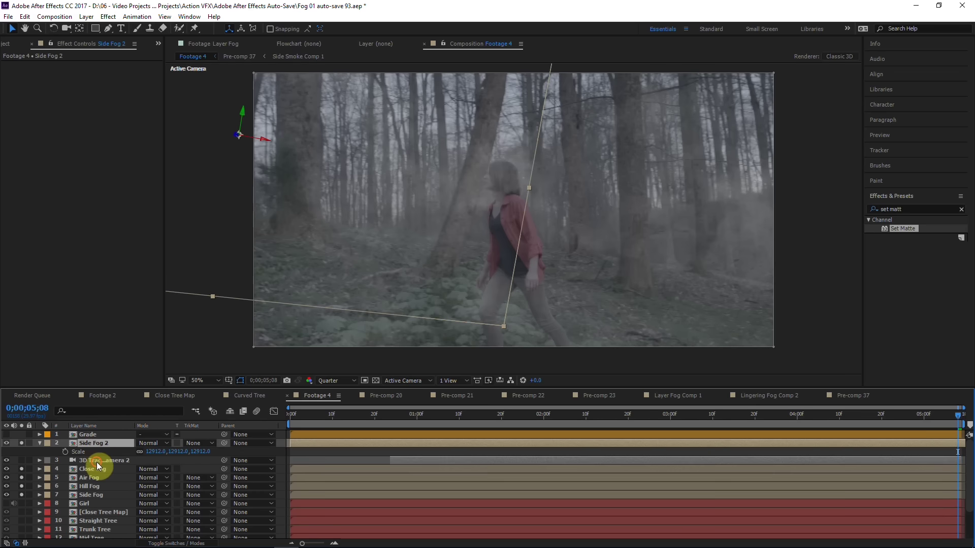
right_click(98, 462)
left_click(157, 370)
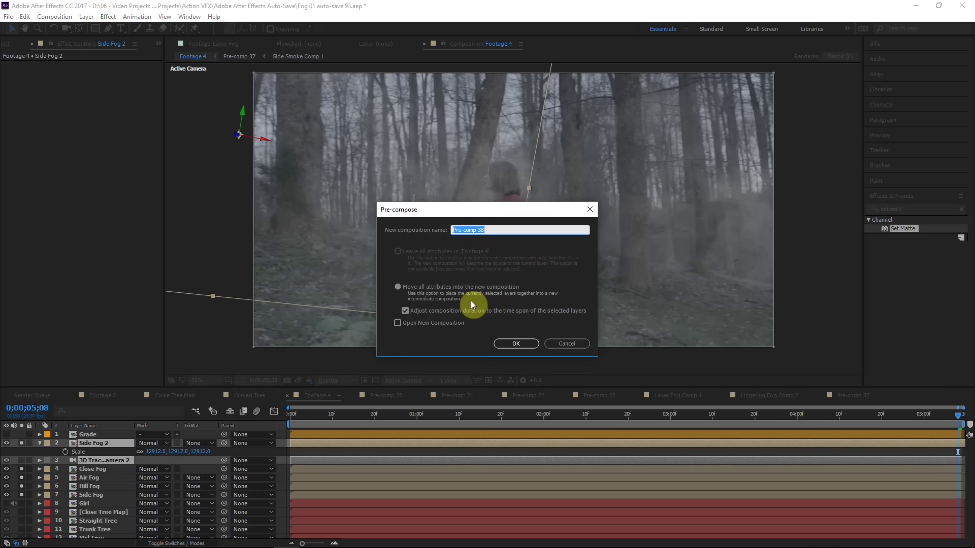
left_click(512, 346)
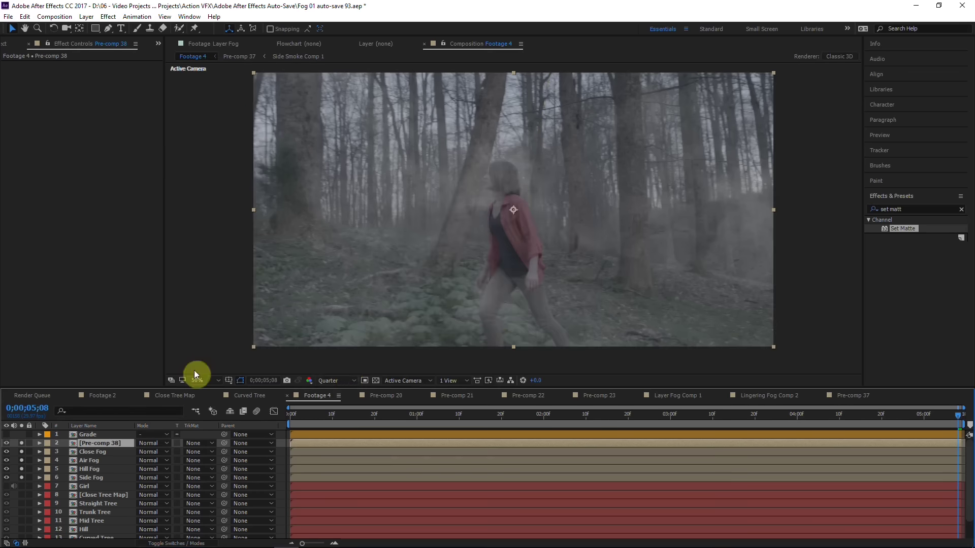
Apply Set Matte to Pre-comp 38 with an inverted matte taken from the Trunk Tree layer
double_click(903, 228)
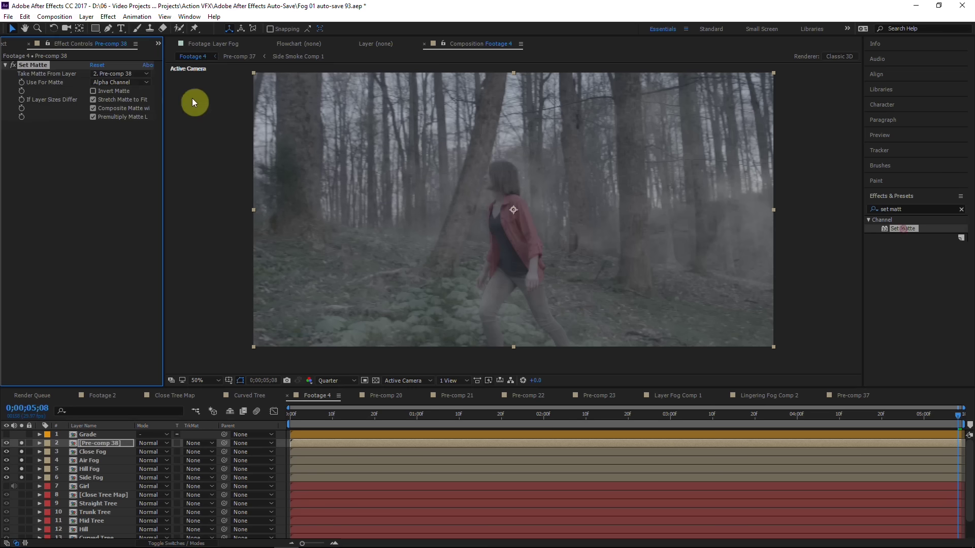
left_click(114, 77)
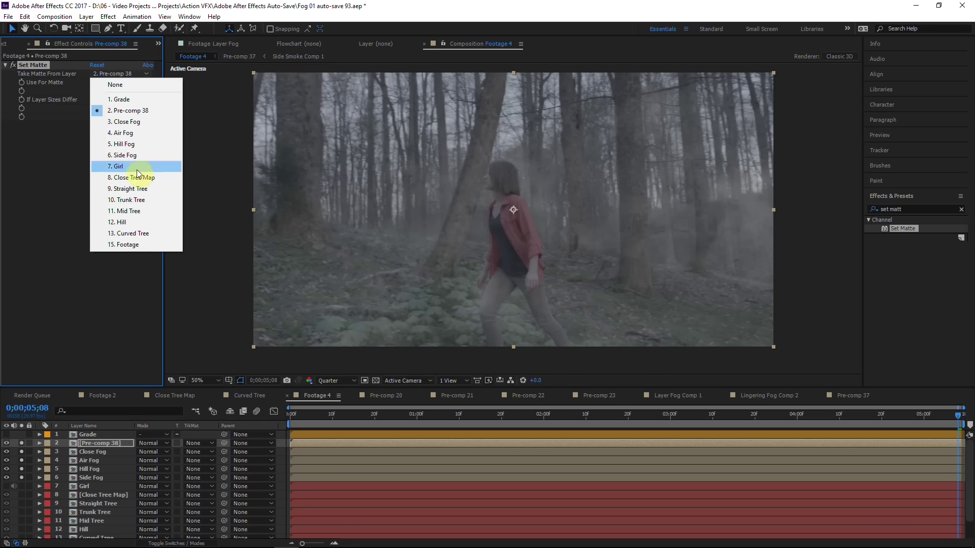
left_click(125, 200)
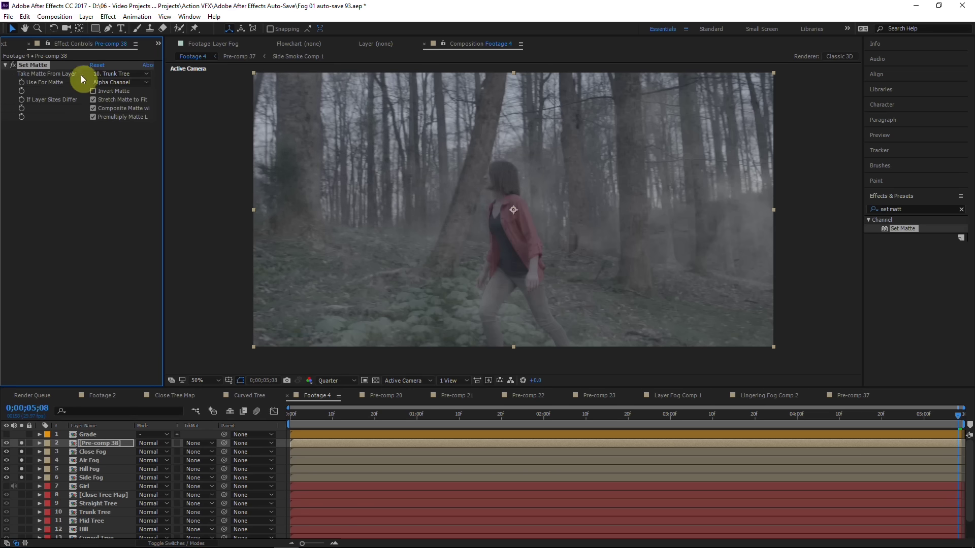
left_click(93, 91)
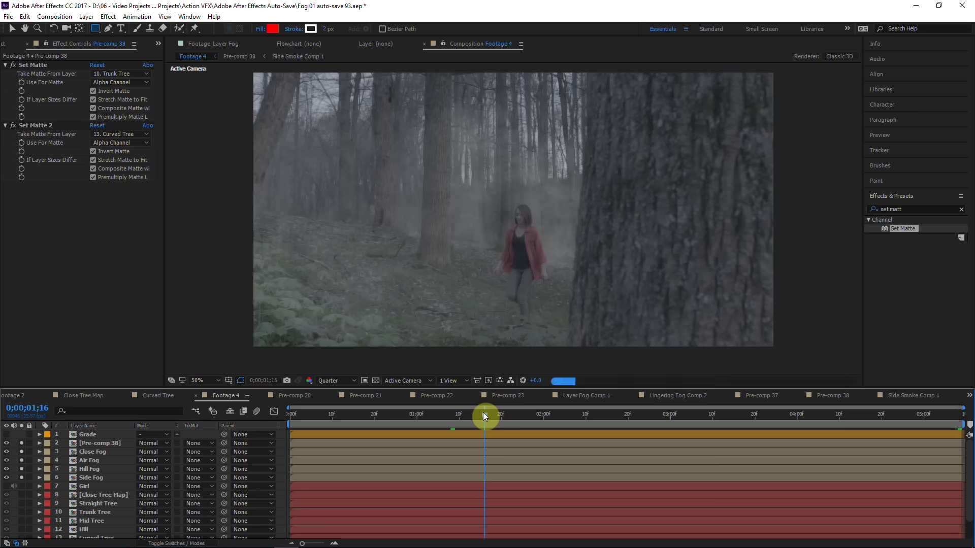
Make the Grade layer visible and solo it with the fog layers, and scrub through the graded shot
left_click(541, 410)
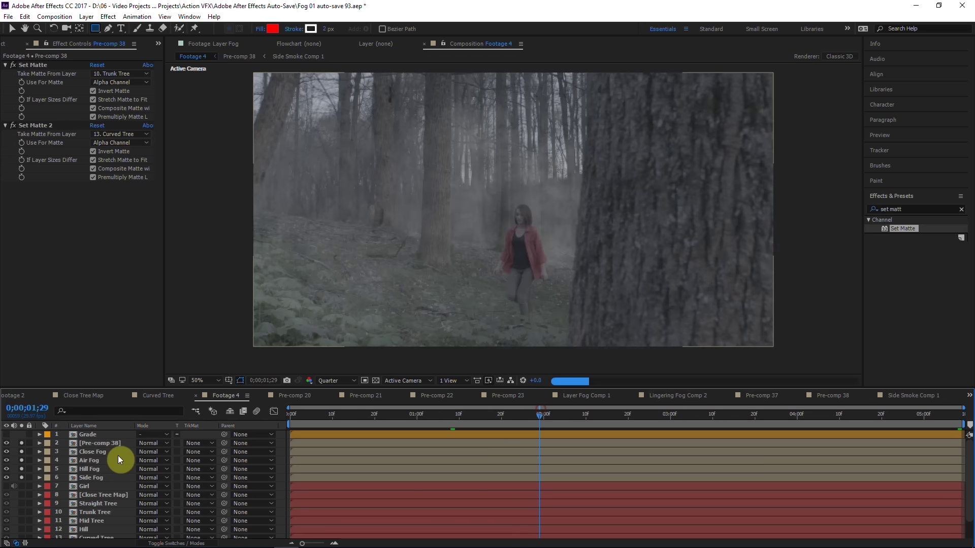
left_click(6, 434)
left_click(18, 435)
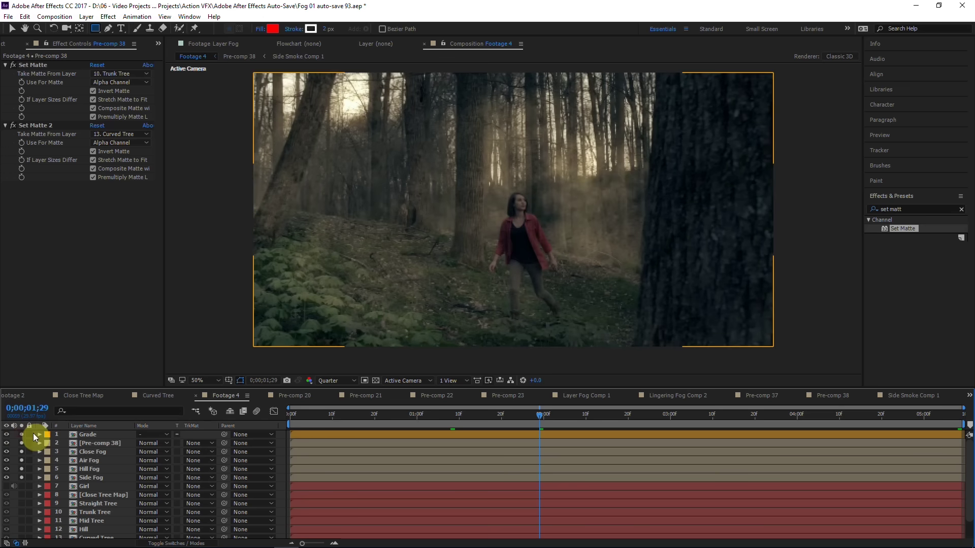
left_click_drag(574, 418, 378, 413)
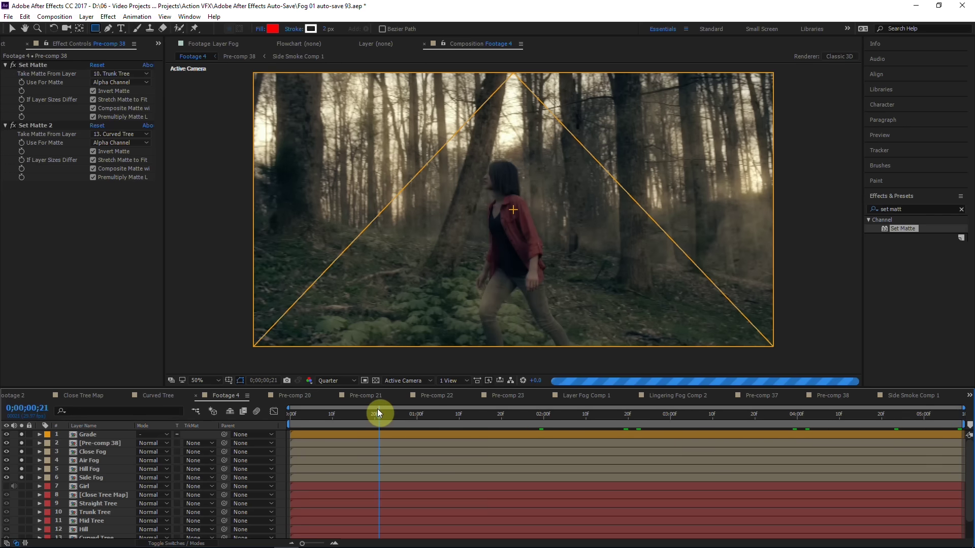
left_click_drag(443, 412, 489, 415)
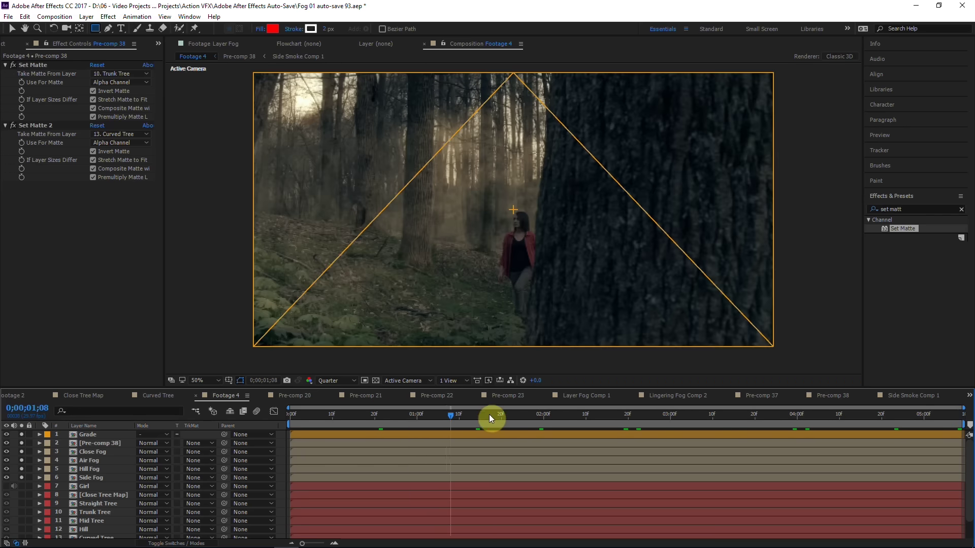
left_click(574, 424)
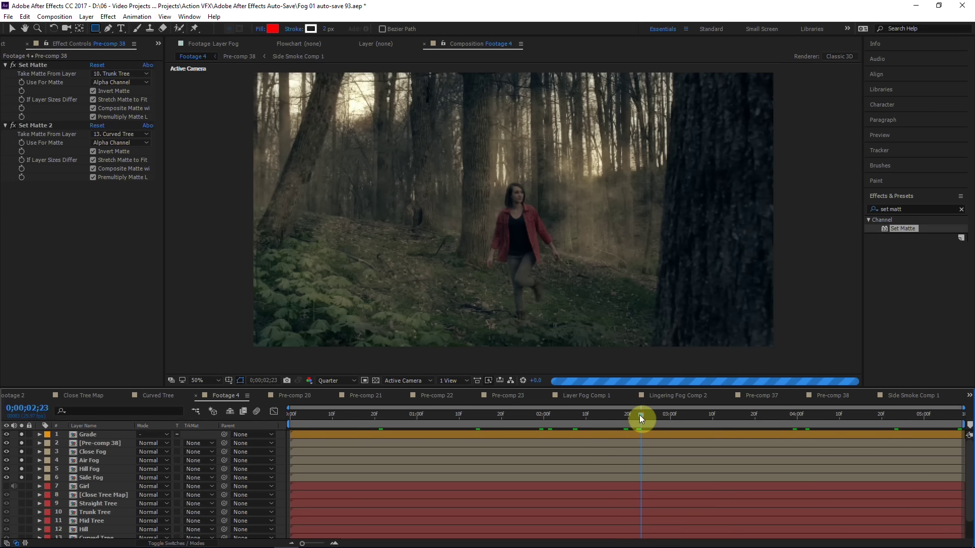
left_click_drag(639, 415, 783, 419)
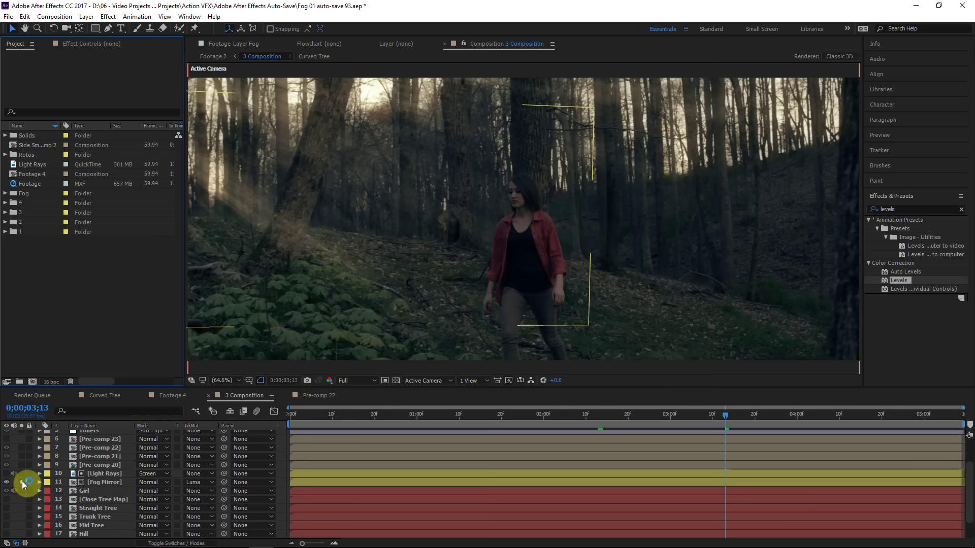
In 3 Composition, compare the shot with and without Fog Mirror, and examine its light rays isolated from the Footage layer
left_click(22, 485)
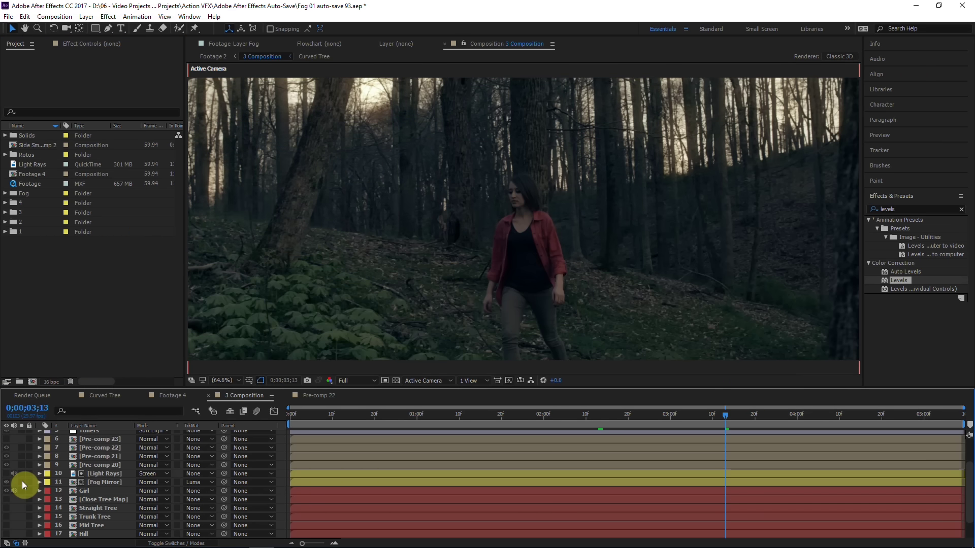
left_click(22, 482)
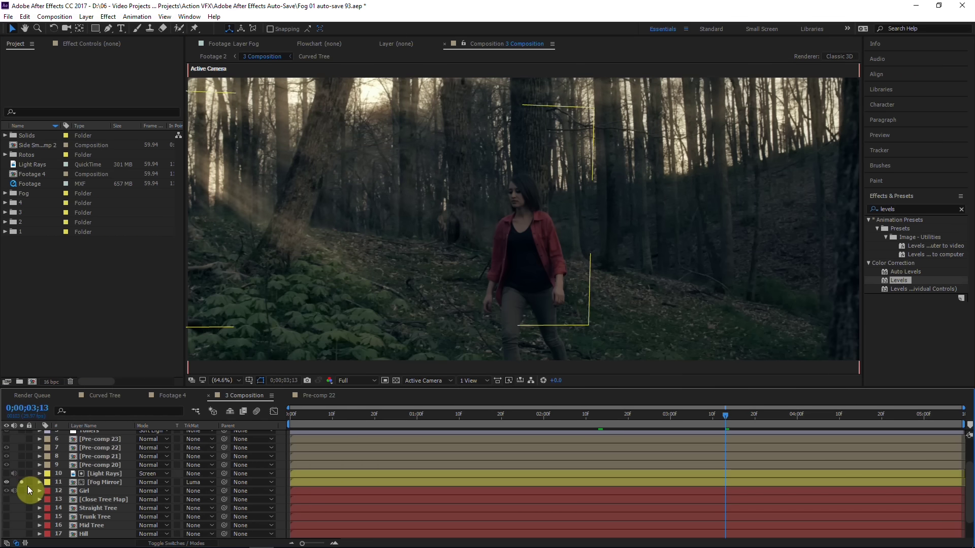
scroll(21, 518, "down", 1)
left_click(21, 525)
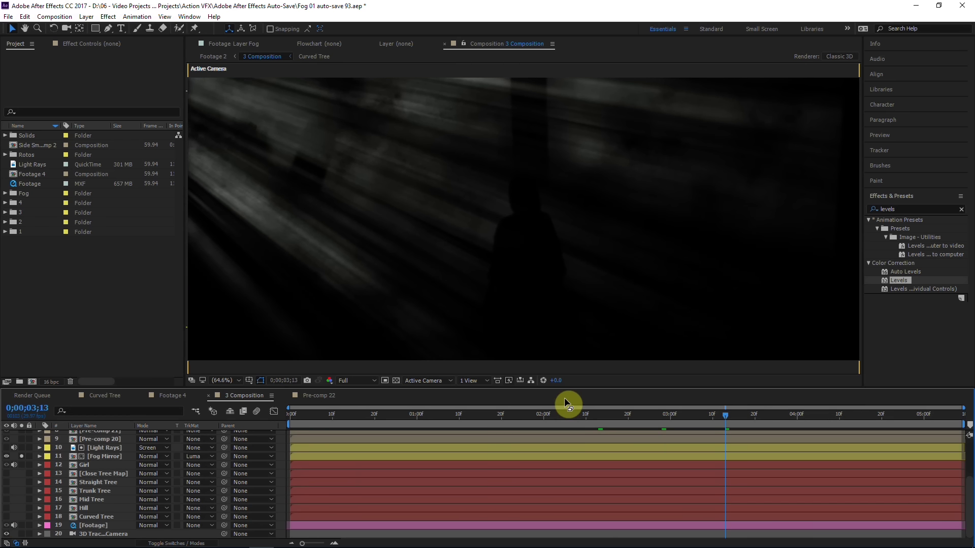
left_click(624, 416)
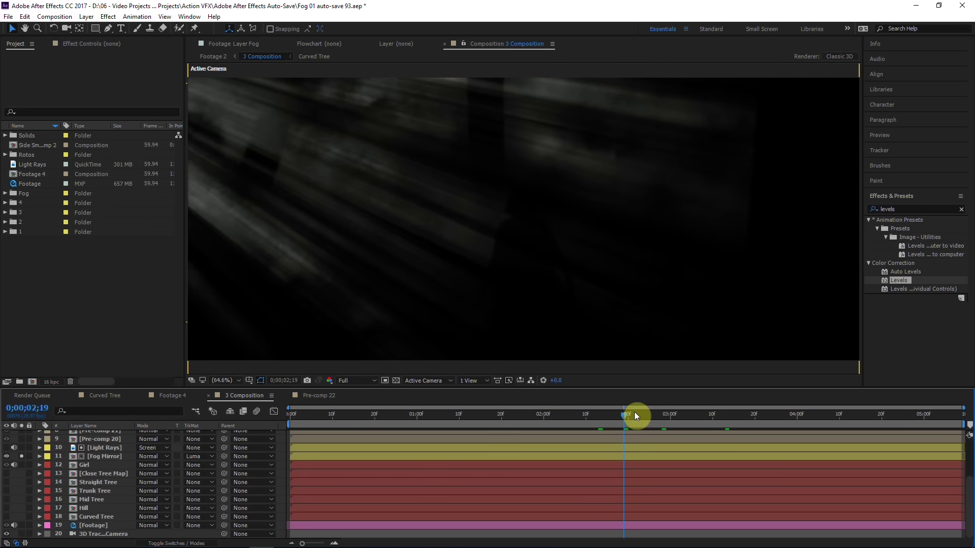
left_click(22, 526)
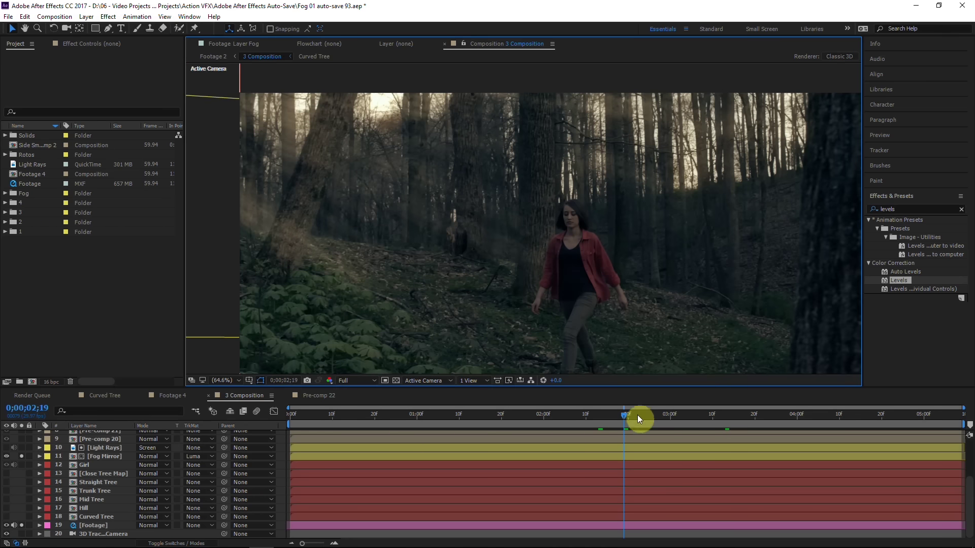
left_click_drag(638, 418, 669, 419)
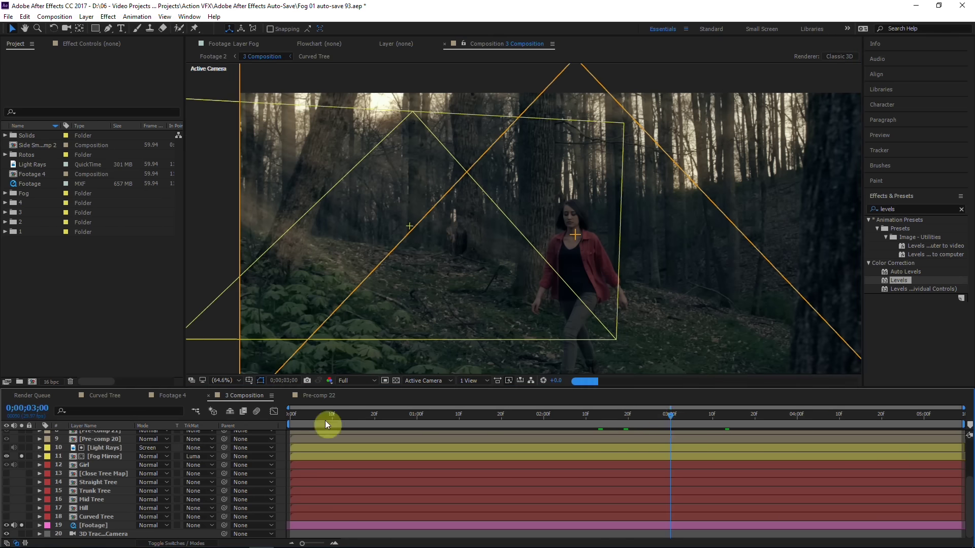
Switch back to the Footage 4 composition and close the Curved Tree composition
left_click(163, 395)
left_click(72, 396)
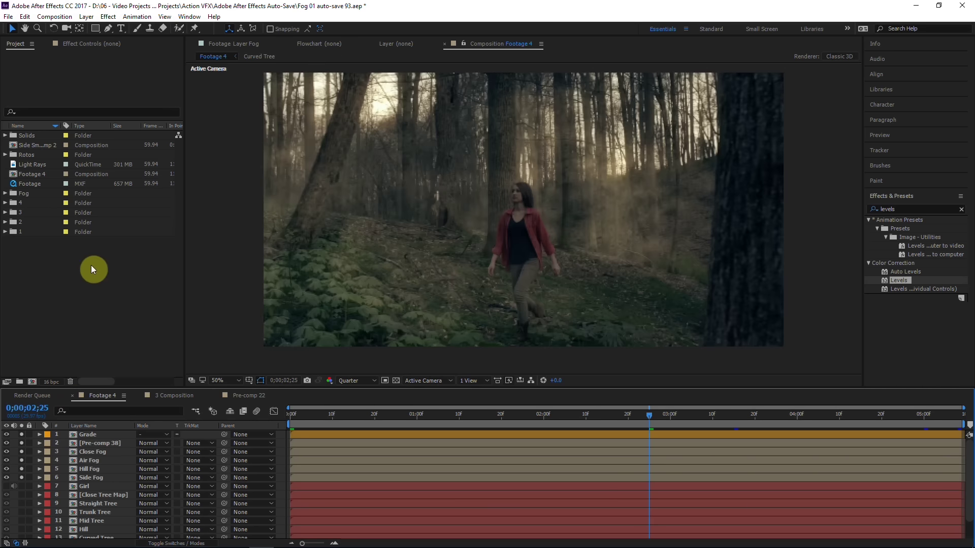
left_click(57, 294)
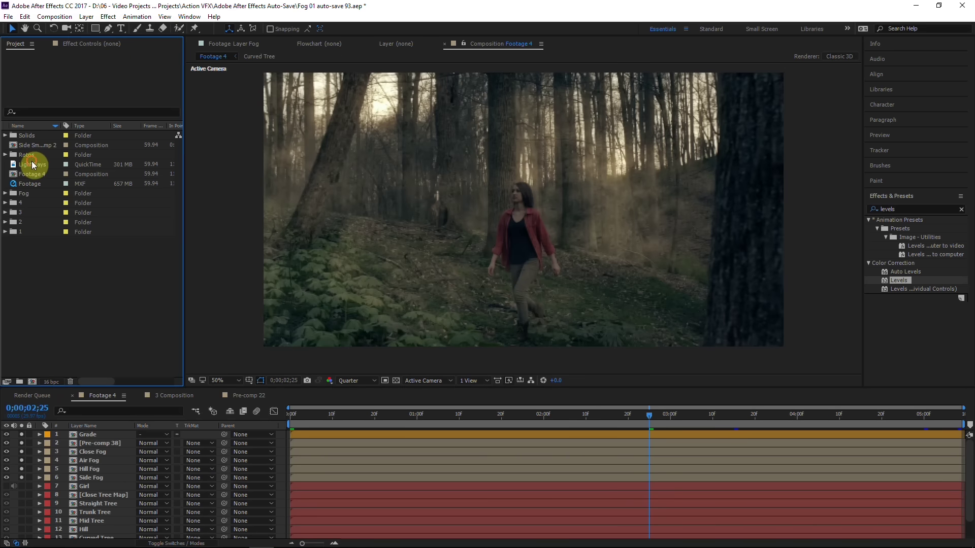
Add the Light Rays clip to Footage 4 beneath Grade with Screen blending, and check it at a later frame
left_click_drag(33, 165, 96, 441)
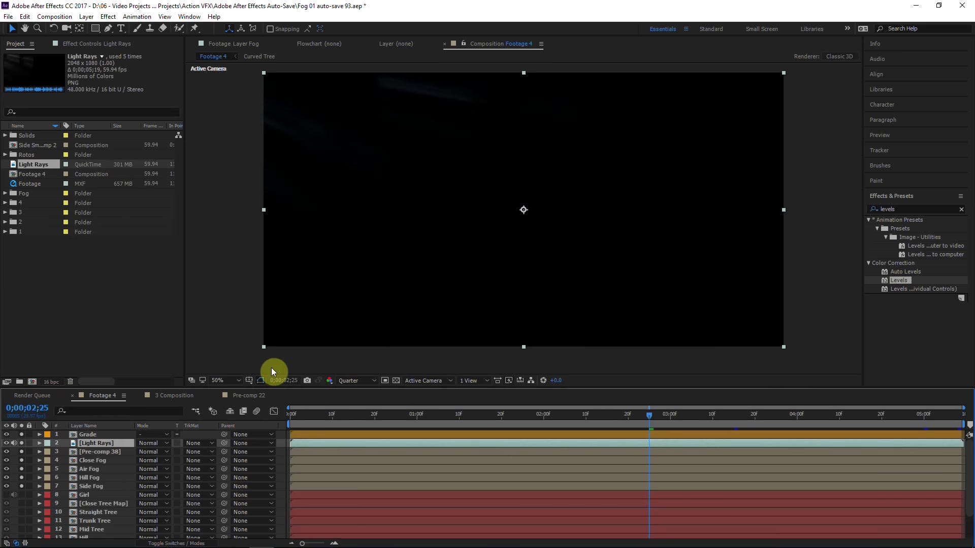
left_click(153, 444)
left_click(196, 233)
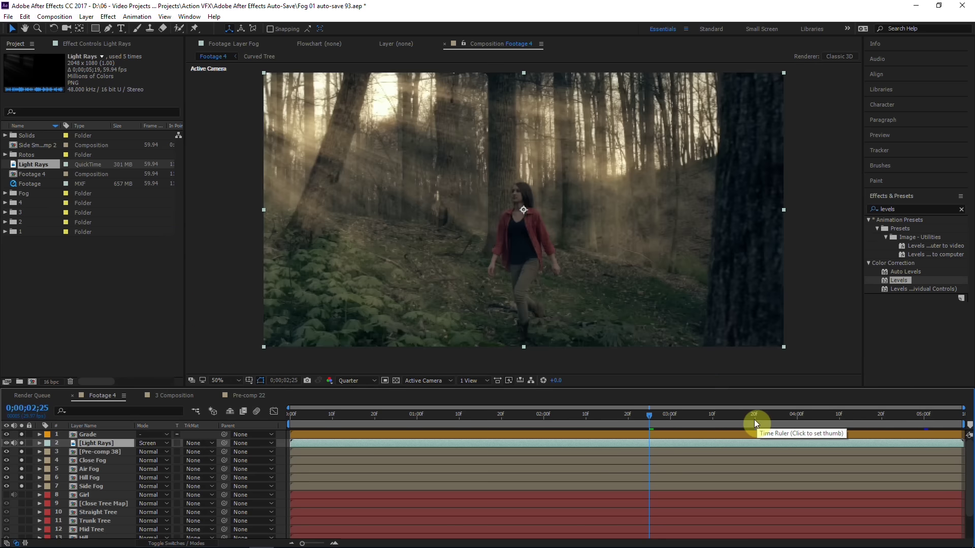
left_click(754, 419)
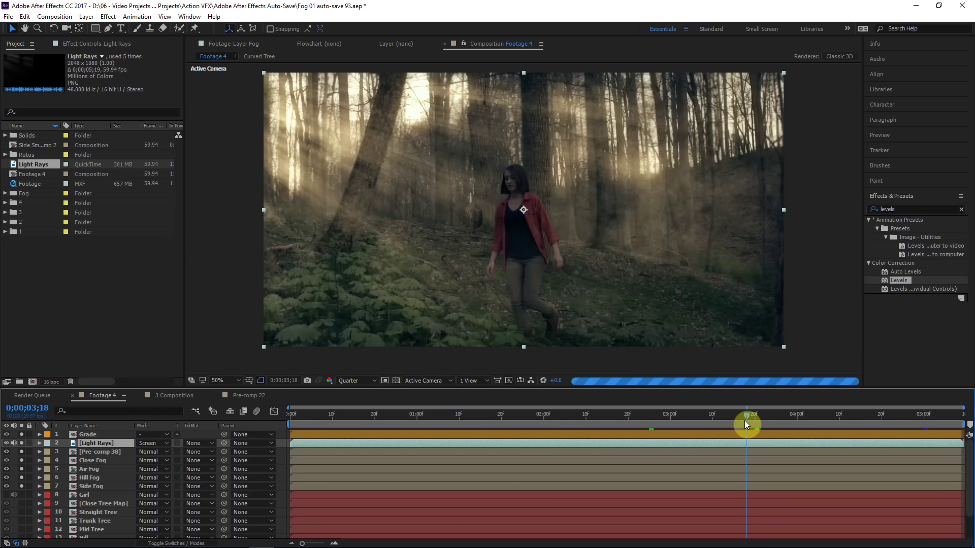
Open the Fog Mix clip from the Fog folder for viewing and scrub through its fog movement
left_click(7, 168)
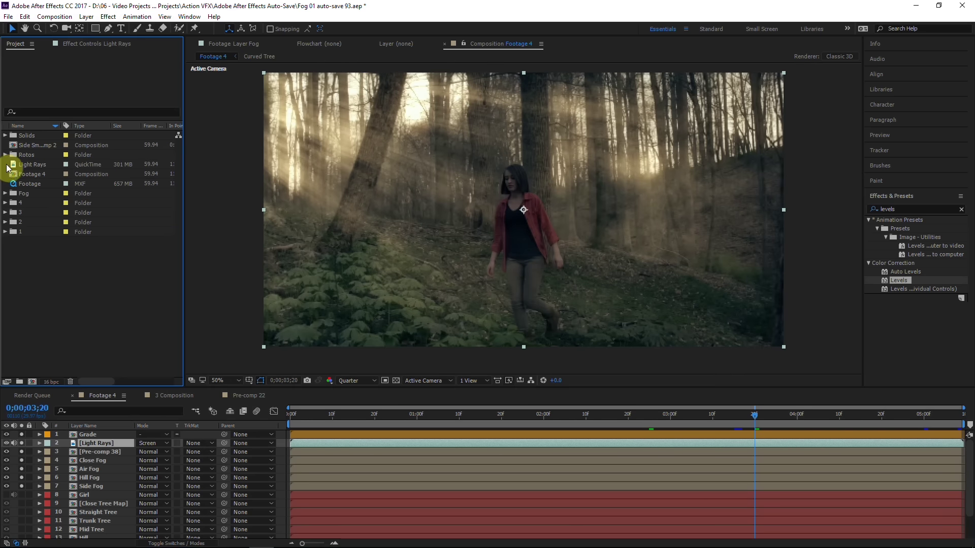
left_click(5, 195)
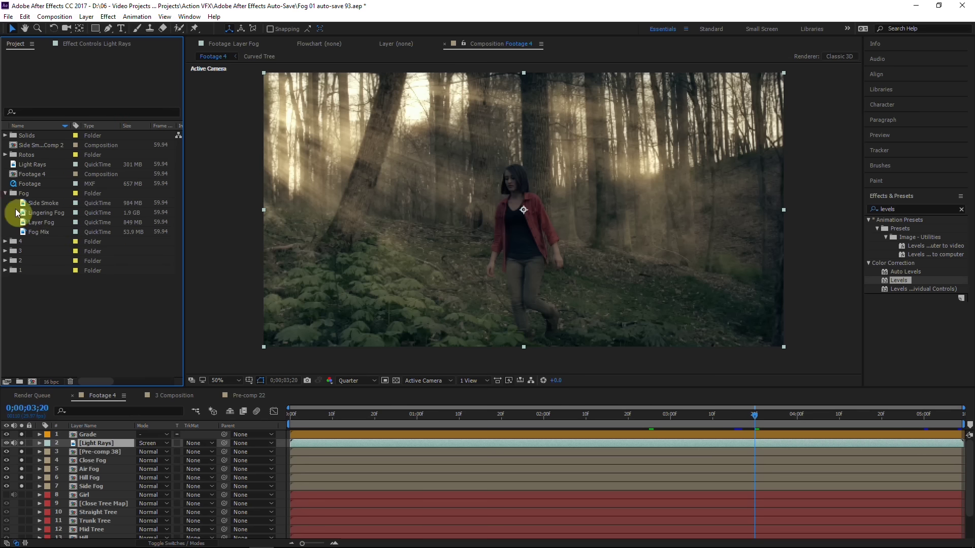
double_click(44, 233)
scroll(462, 188, "up", 3)
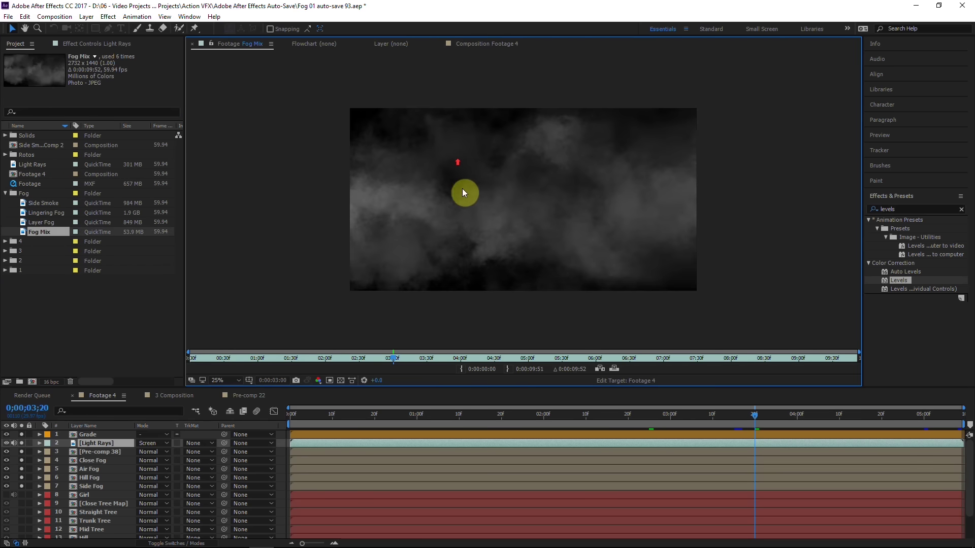
scroll(461, 224, "down", 2)
left_click_drag(410, 359, 664, 361)
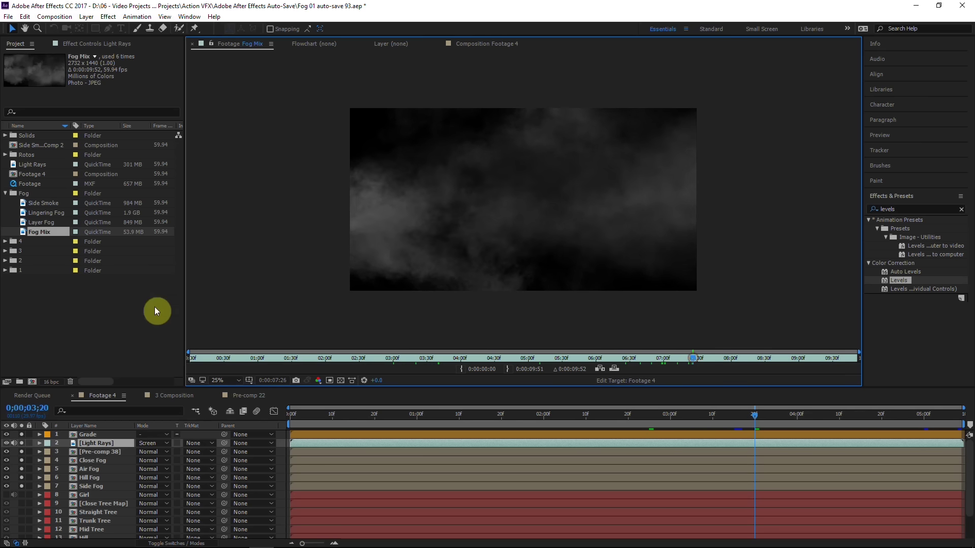
Add Fog Mix to Footage 4 beneath Light Rays and make it a 3D layer
left_click_drag(39, 233, 107, 447)
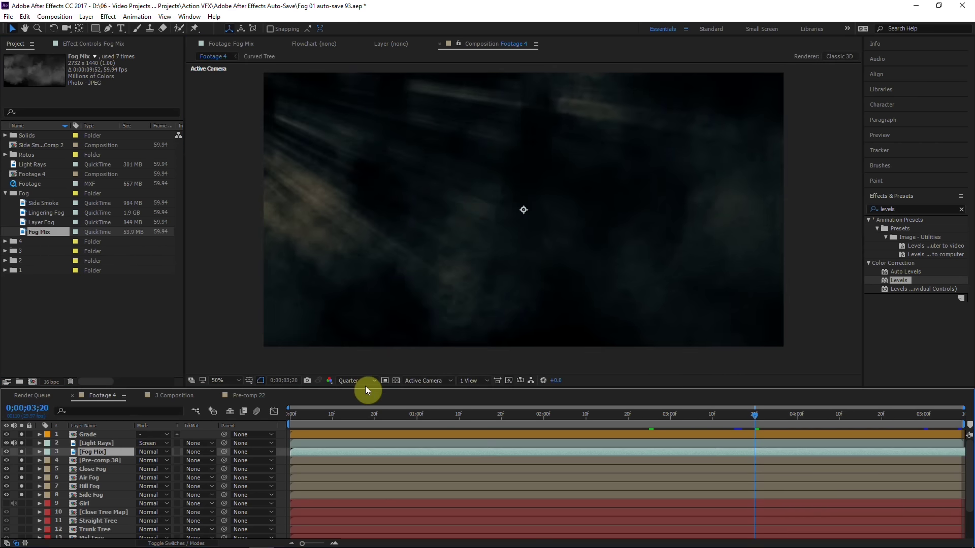
left_click(177, 543)
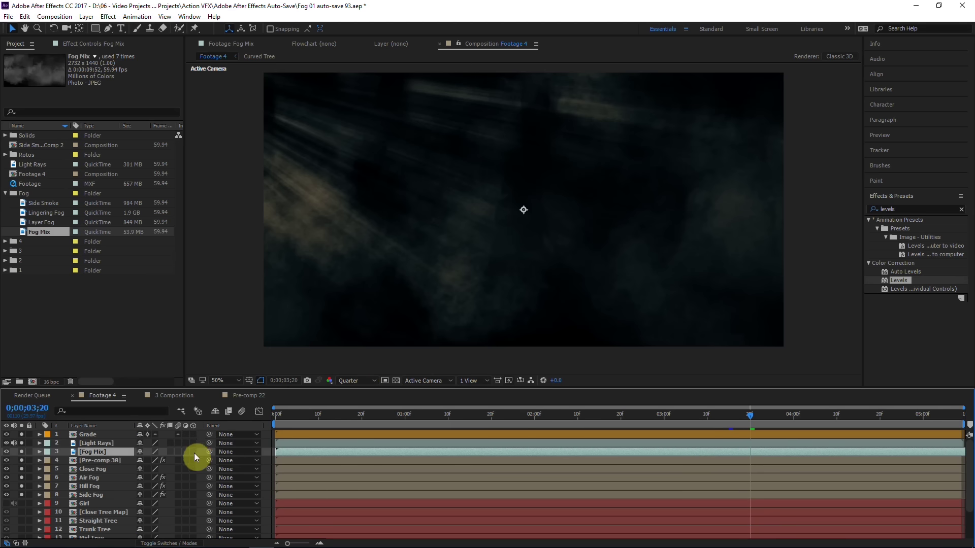
left_click(194, 452)
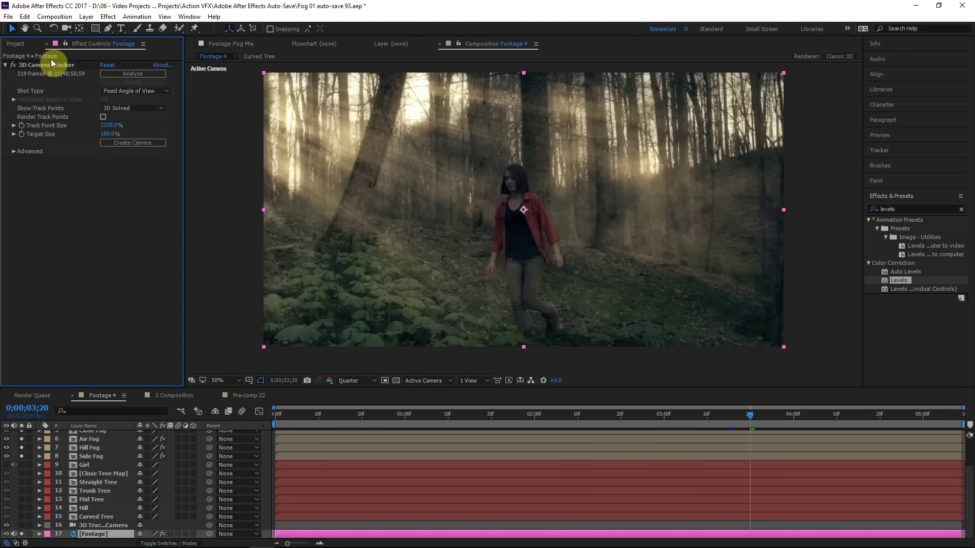
Create a null and camera from the Footage layer's 3D Camera Tracker points on the ground beside the girl
left_click(51, 64)
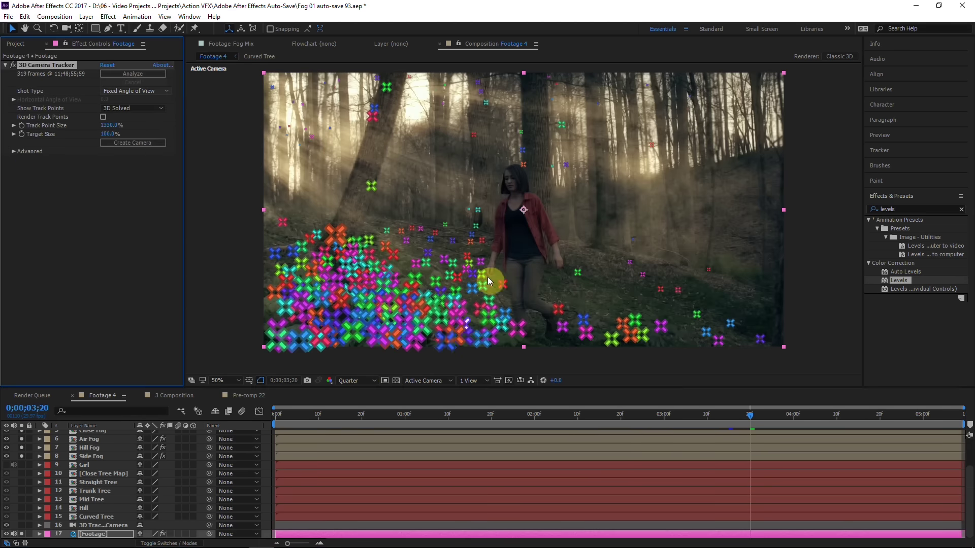
mouse_move(484, 222)
left_mouse_down()
mouse_move(369, 252)
mouse_move(548, 262)
left_mouse_up()
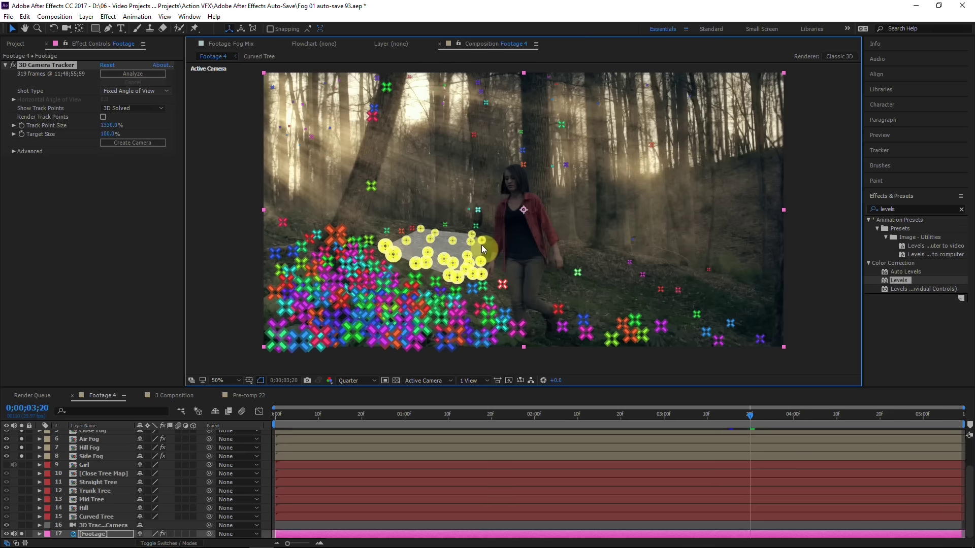
right_click(480, 250)
left_click(513, 277)
Place Fog Mix at Track Null 1's position, scale it to 8040%, nudge it upward and scrub to check its tracking
left_click(106, 435)
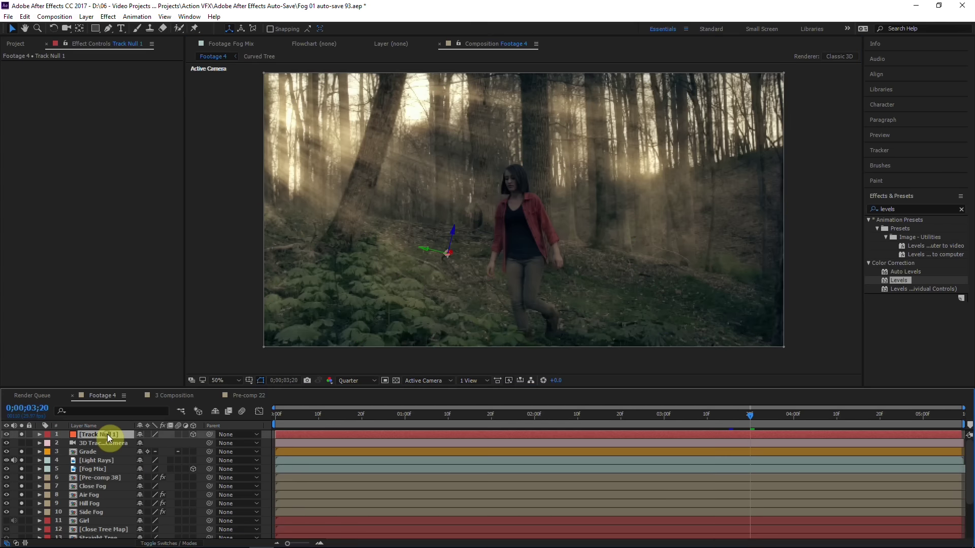
key("p")
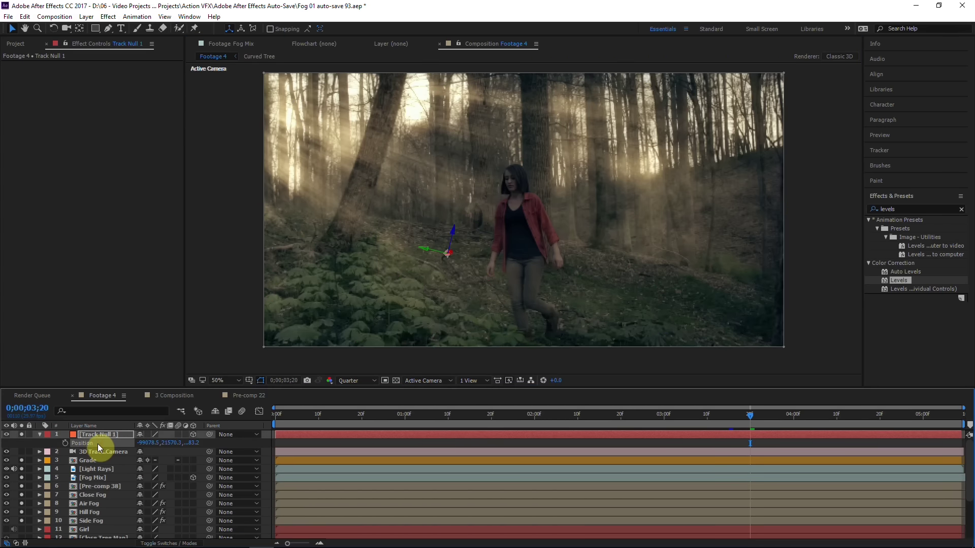
left_click(98, 478)
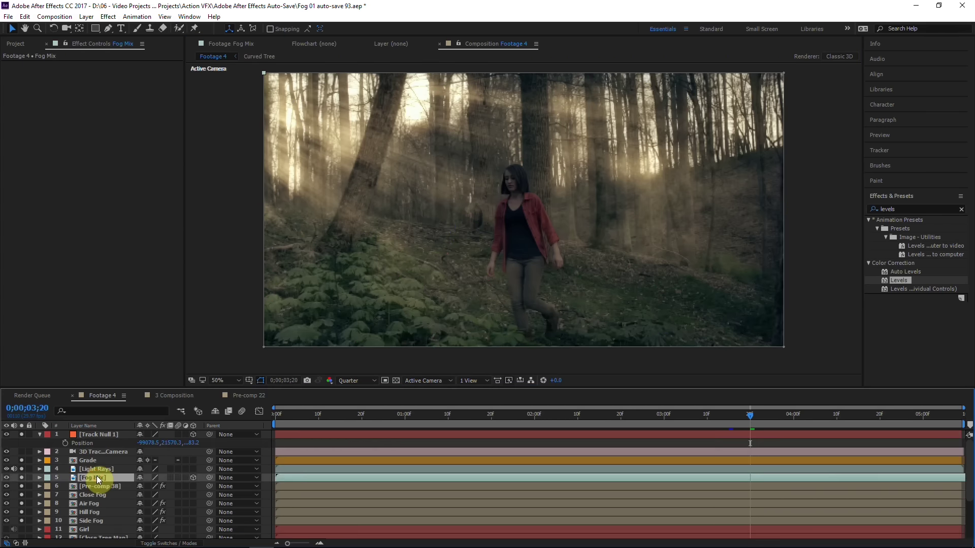
key("s")
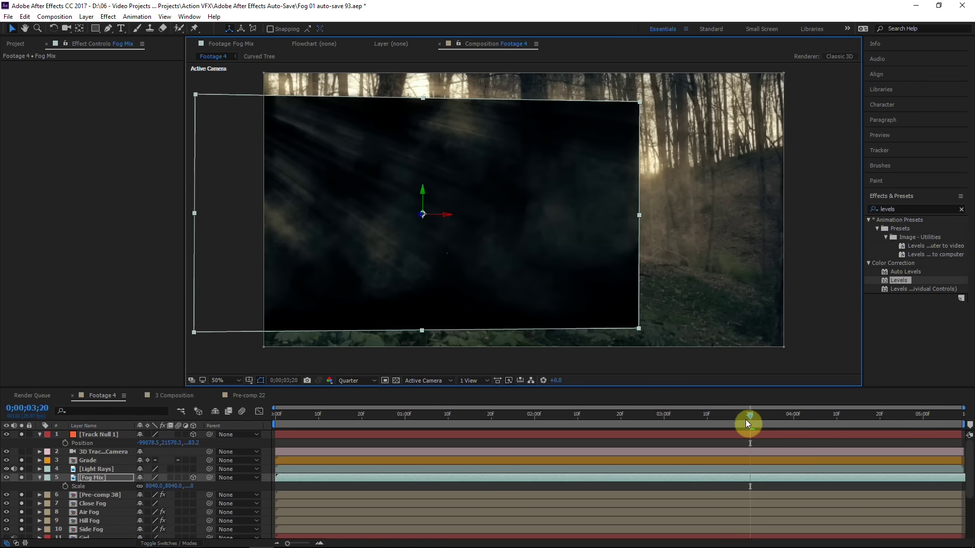
left_click_drag(561, 291, 563, 282)
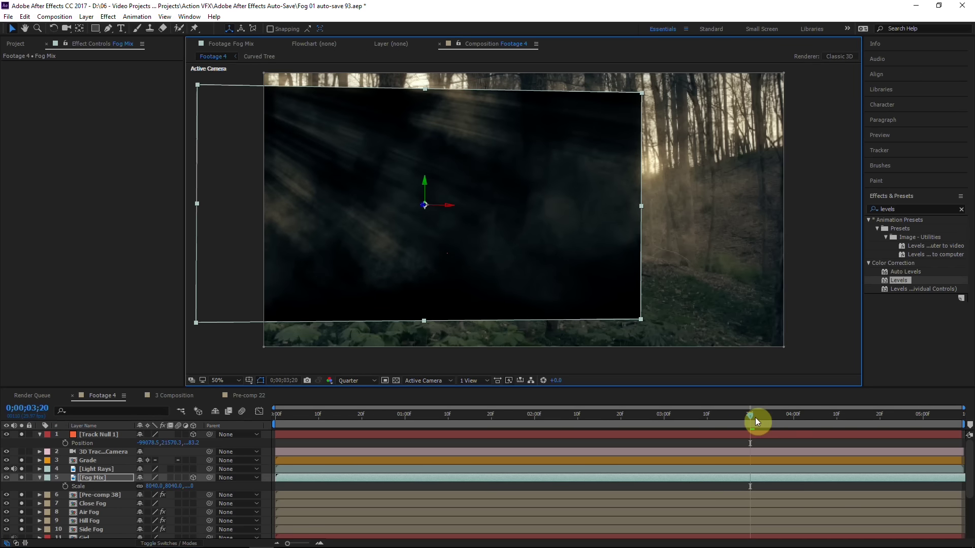
left_click_drag(754, 416, 766, 416)
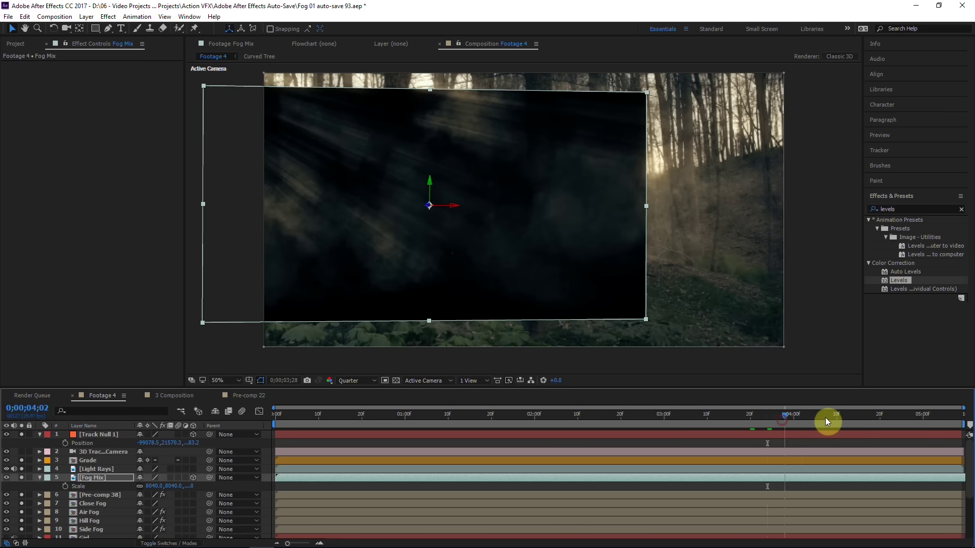
left_click_drag(825, 418, 906, 416)
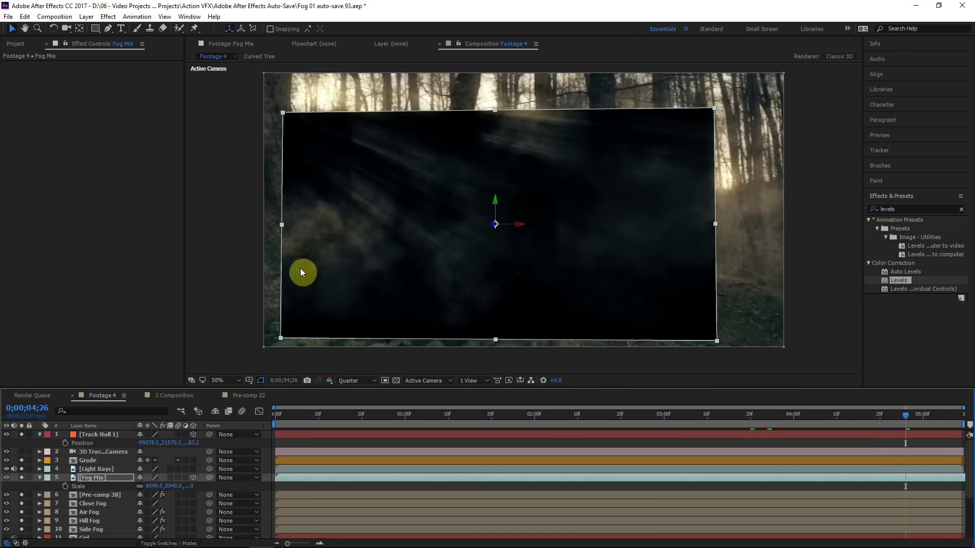
Pre-compose Fog Mix as Fog Mix Comp 1, leaving all attributes in Footage 4, and open the new composition
right_click(102, 477)
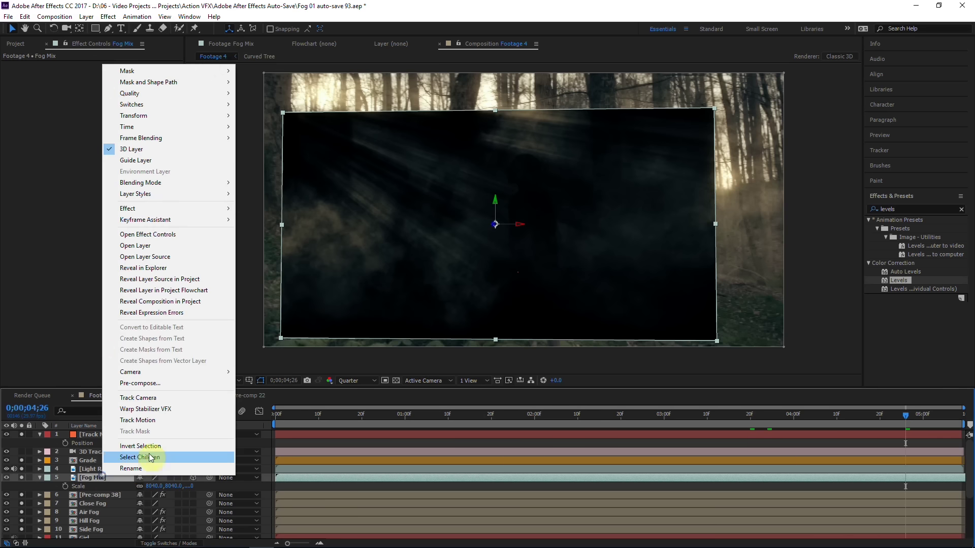
left_click(145, 384)
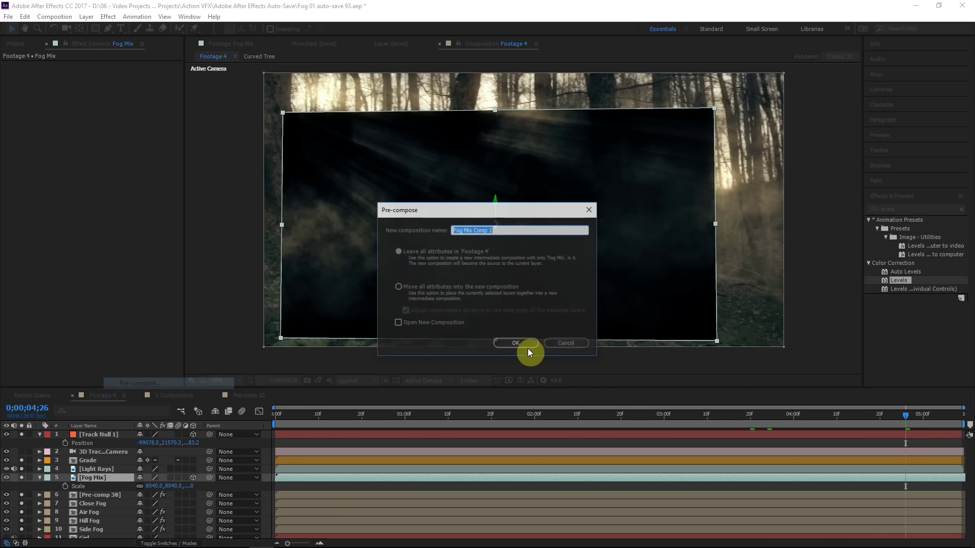
left_click(398, 251)
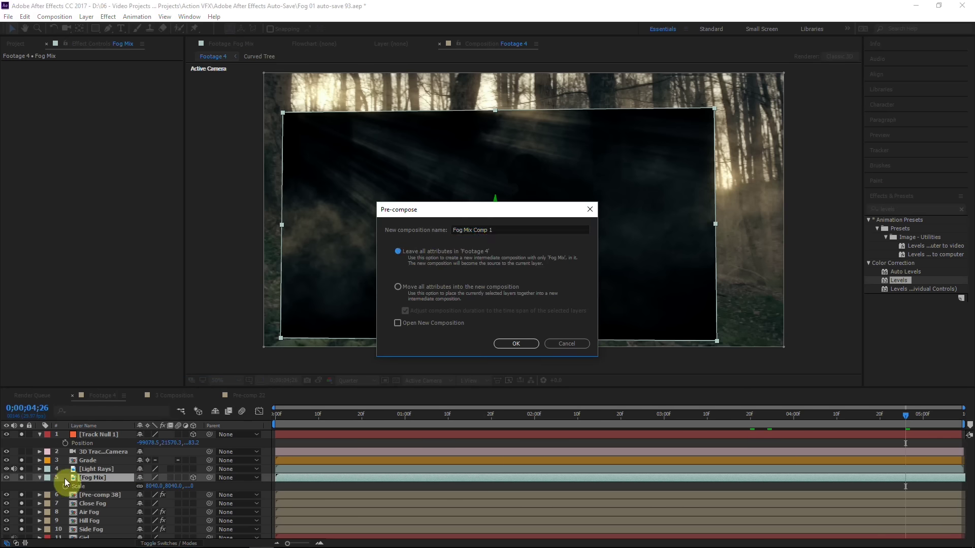
left_click(516, 344)
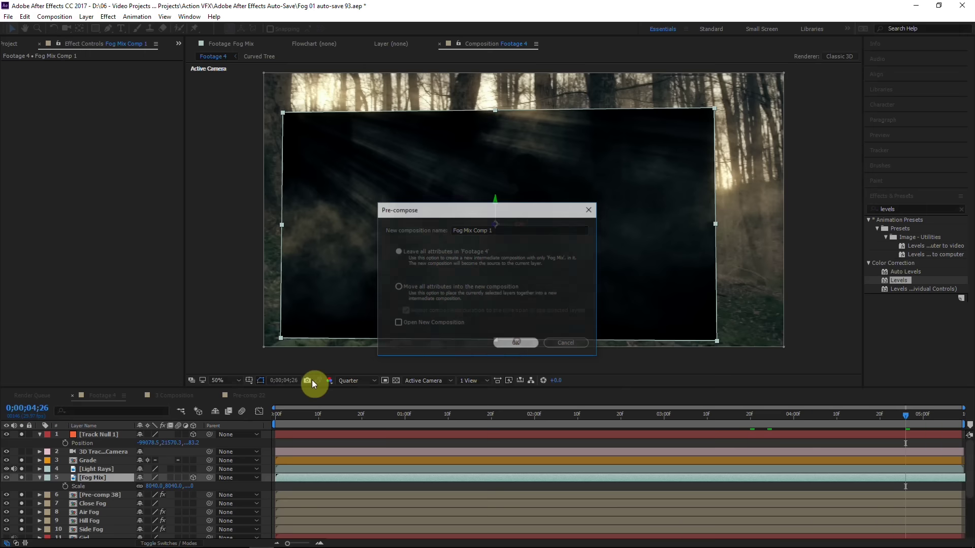
double_click(99, 479)
scroll(475, 285, "down", 2)
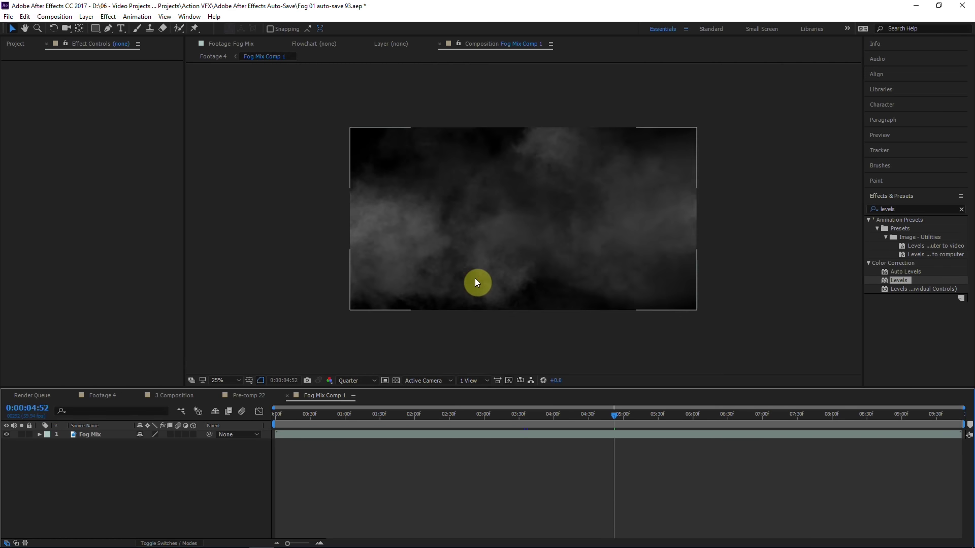
left_click(303, 318)
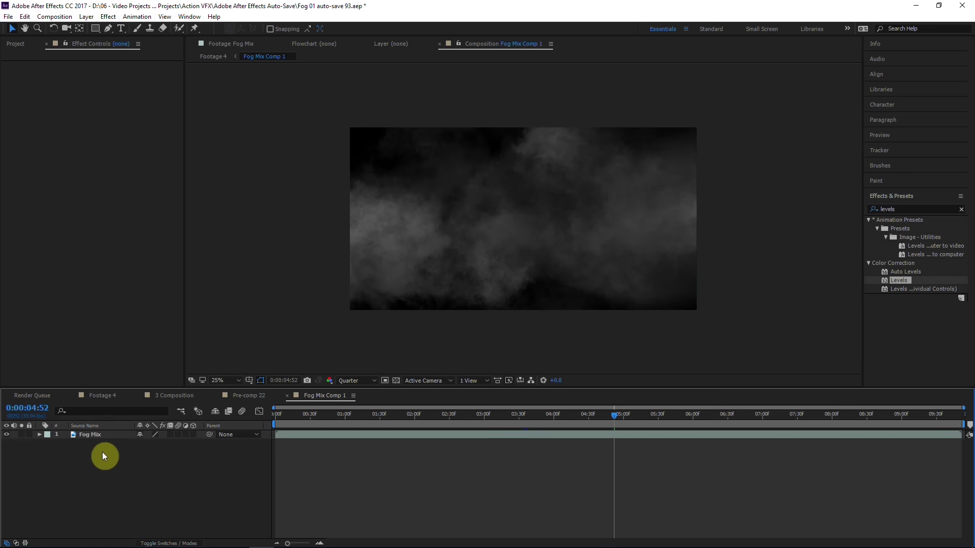
Apply the Offset effect to the Fog Mix layer and set Shift Center To to 0, 0
left_click(95, 435)
key("ctrl+5")
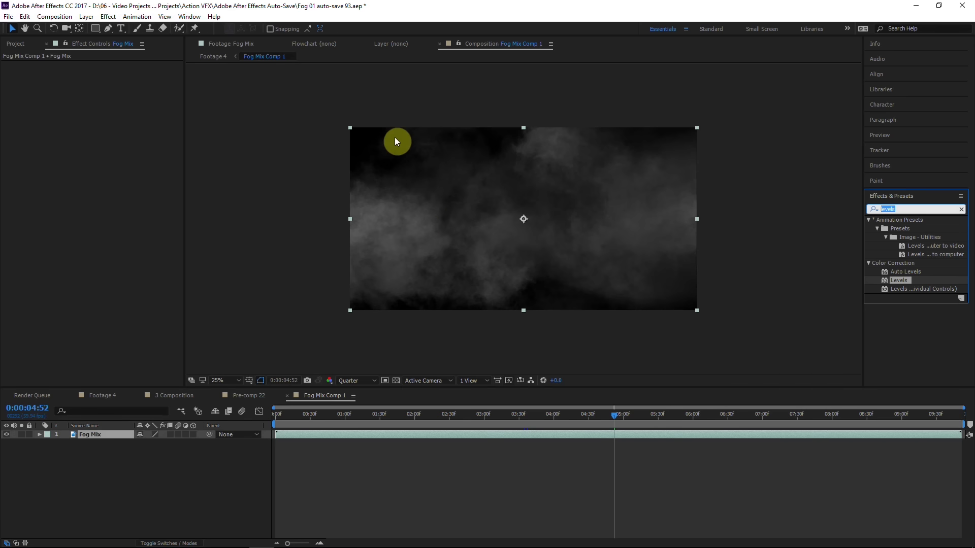
type("offset")
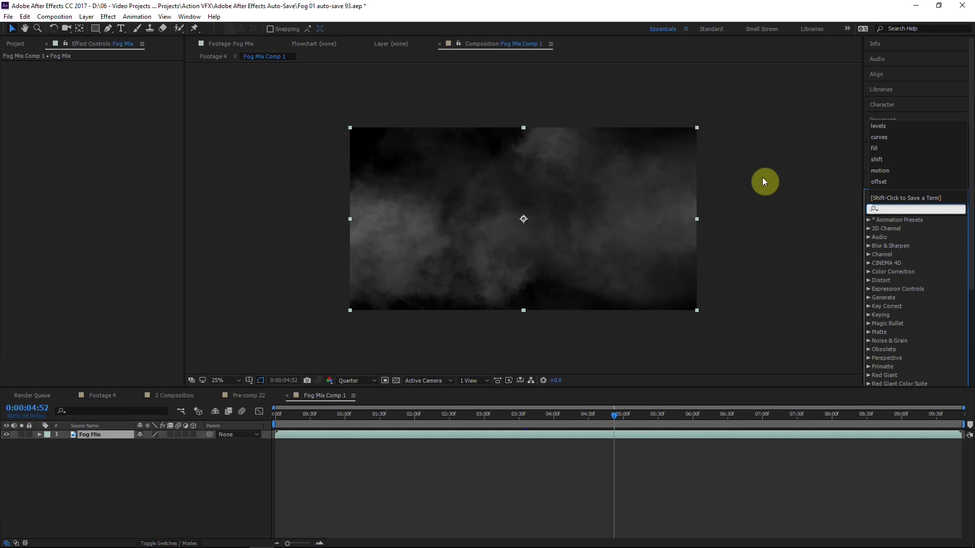
double_click(899, 246)
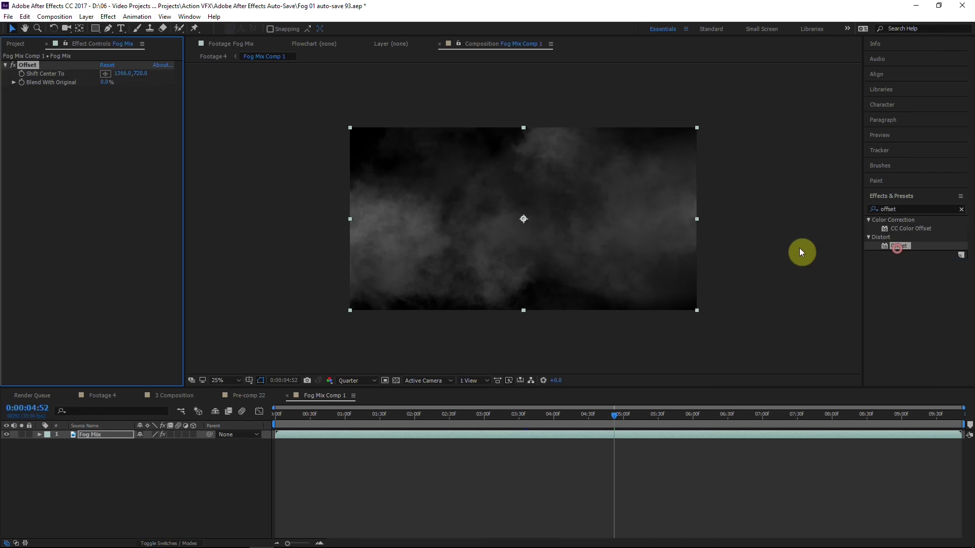
left_click(120, 74)
type("0")
key("Return")
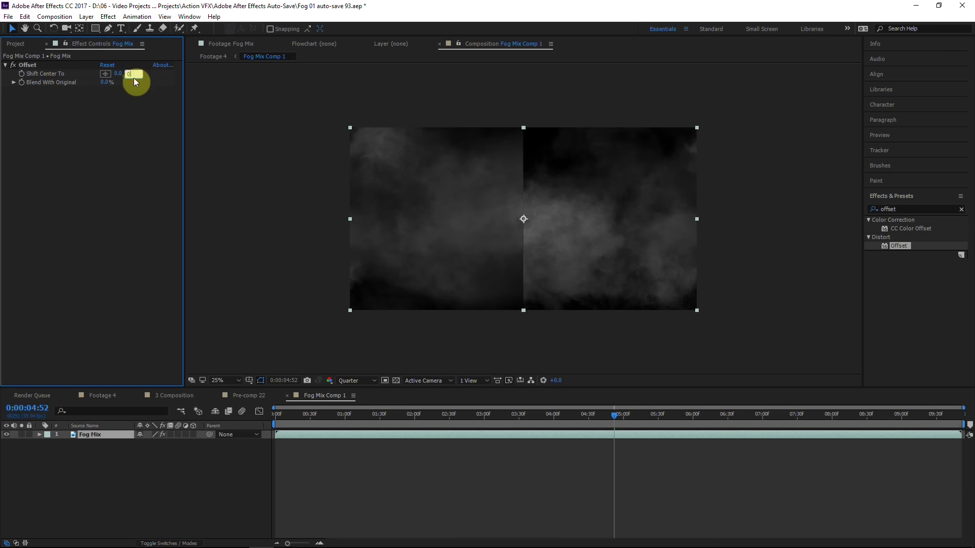
left_click(134, 78)
type("0")
key("Return")
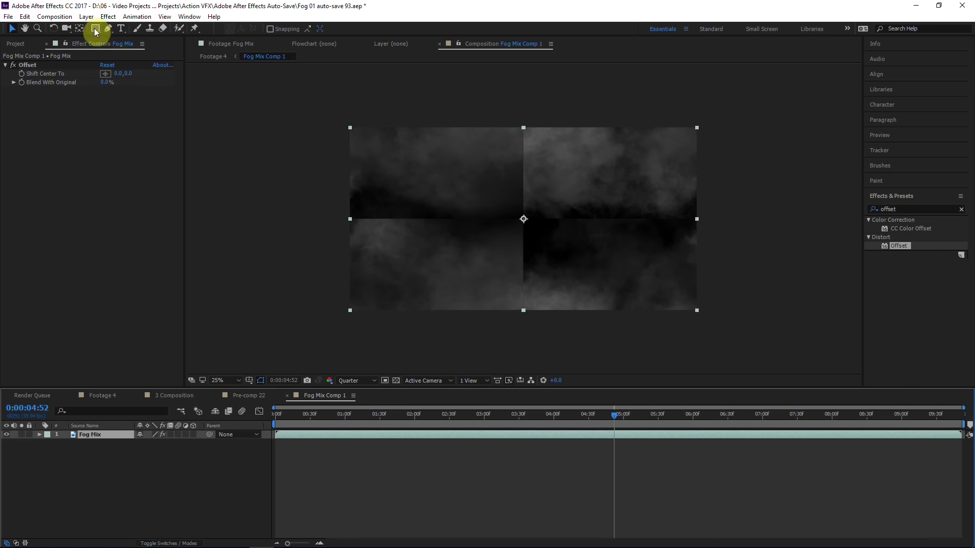
Add a full-frame rectangular mask to Fog Mix with a Mask Expansion of -94 pixels, and turn off the Offset effect
left_click(103, 460)
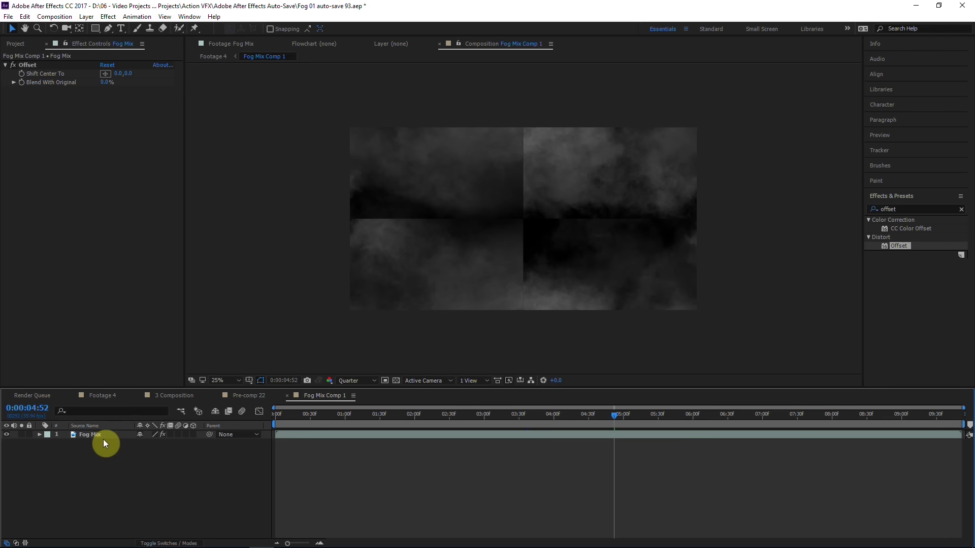
left_click(102, 437)
double_click(95, 29)
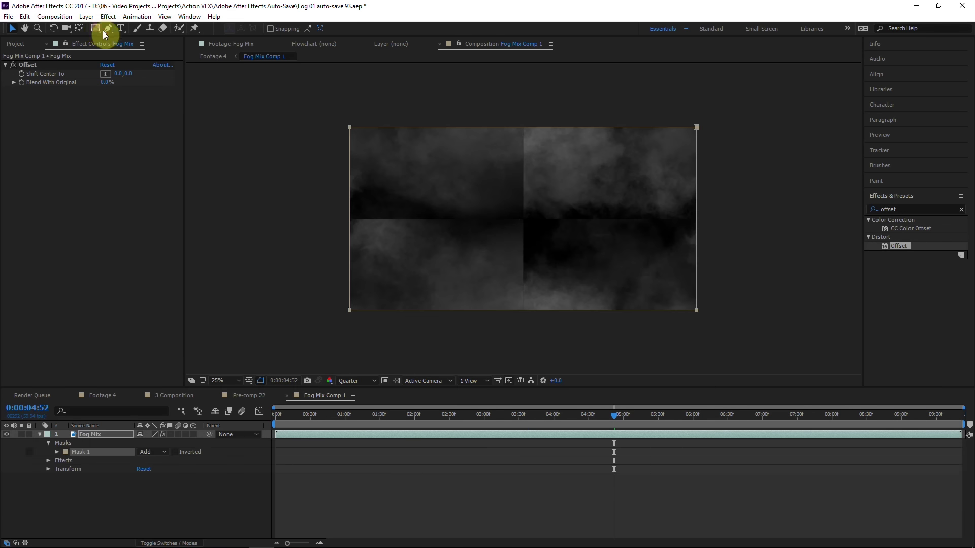
left_click(57, 452)
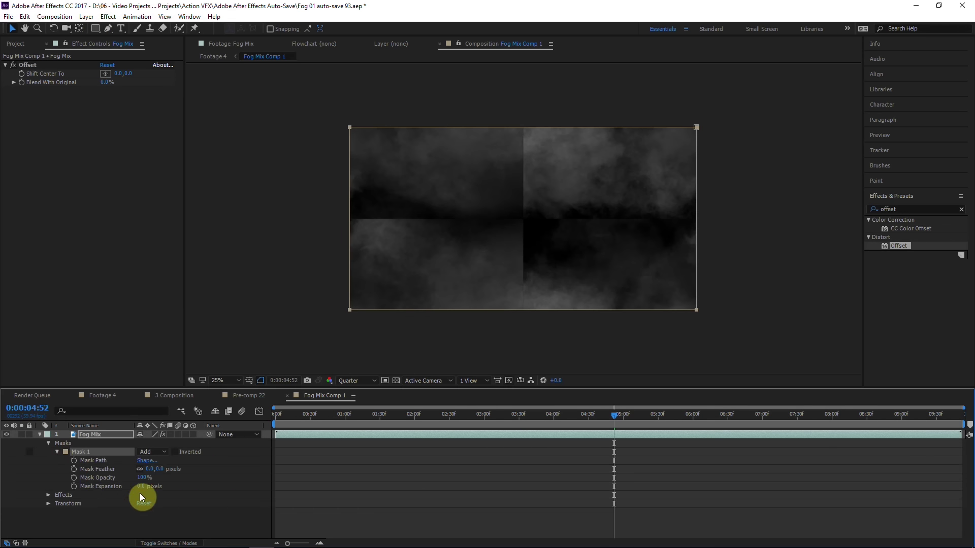
left_click_drag(143, 487, 100, 487)
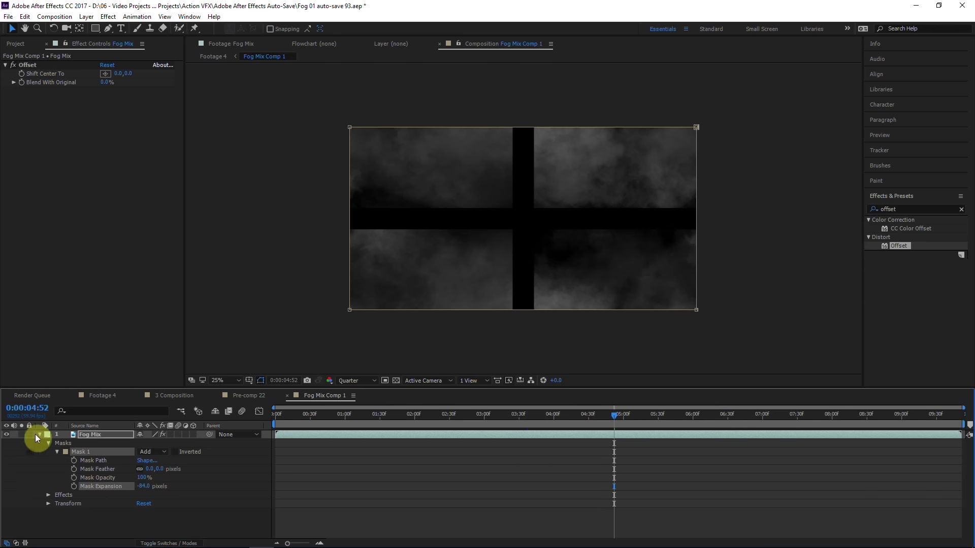
left_click(13, 66)
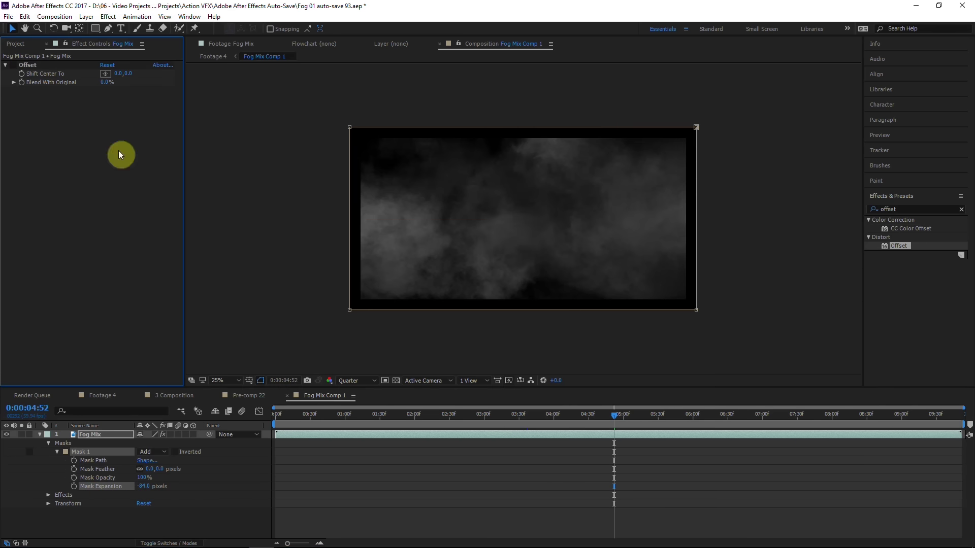
Turn the Offset effect back on, then set the mask's Expansion to -150 pixels and its Feather to 150 pixels
left_click(14, 65)
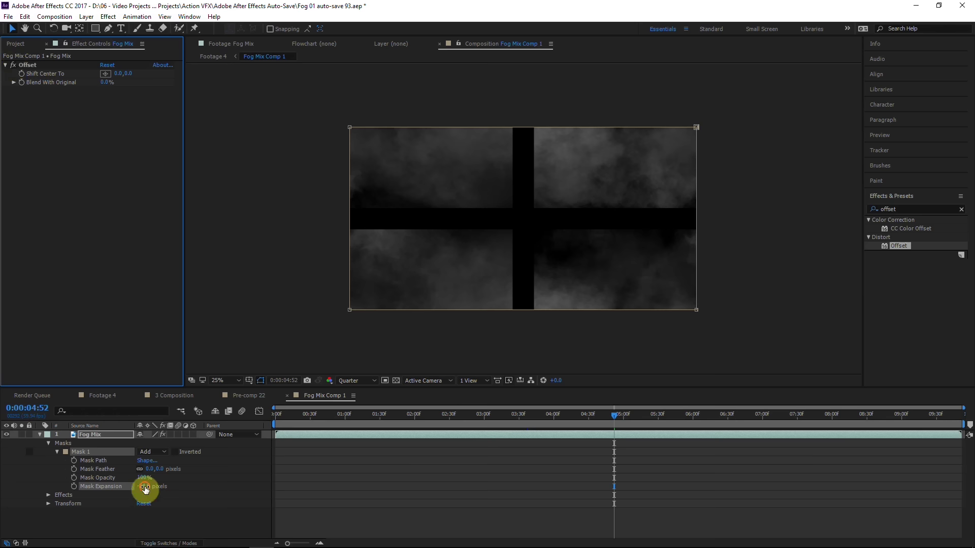
left_click_drag(145, 489, 258, 466)
left_click_drag(145, 486, 147, 490)
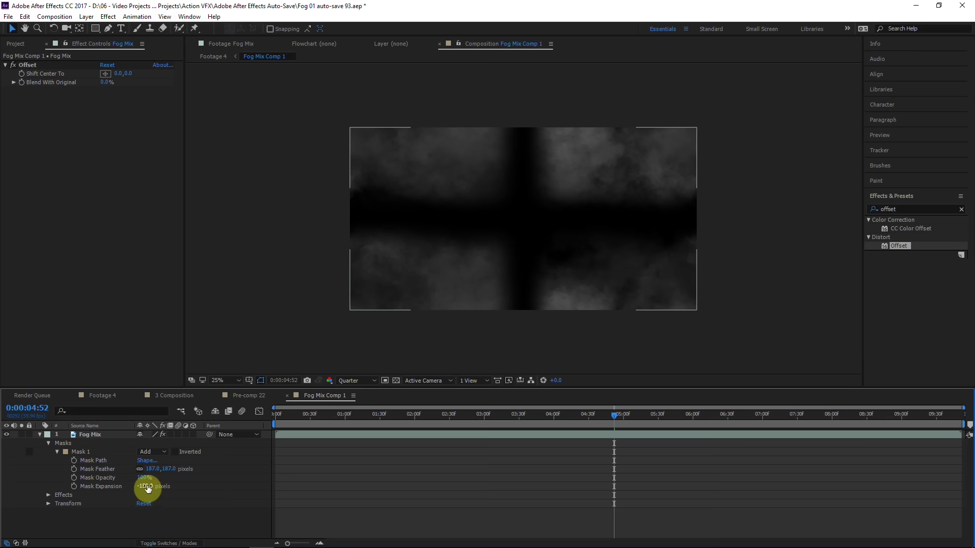
left_click(153, 468)
type("150")
key("Return")
Duplicate the masked Fog Mix layer and set the lower copy's Offset Shift Center To to 765, 484
left_click(108, 435)
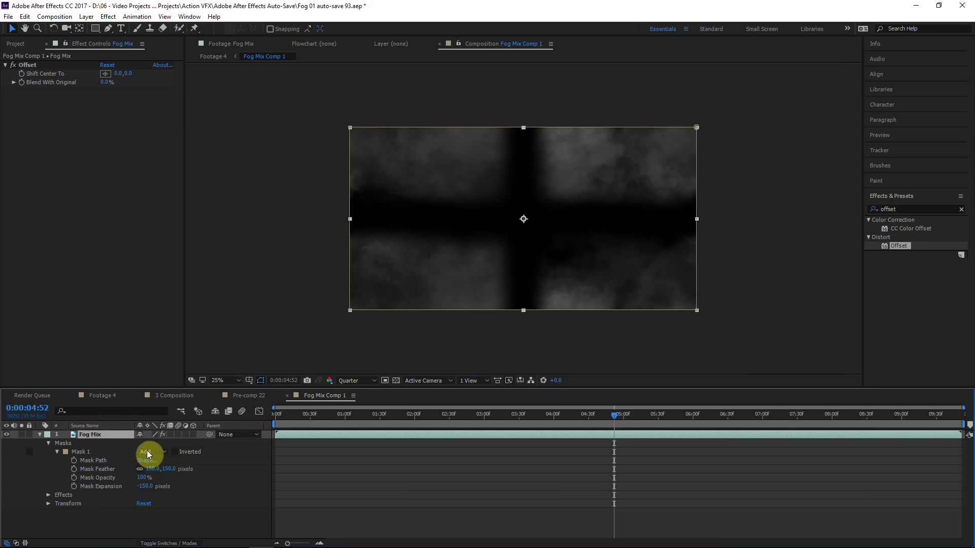
key("ctrl+d")
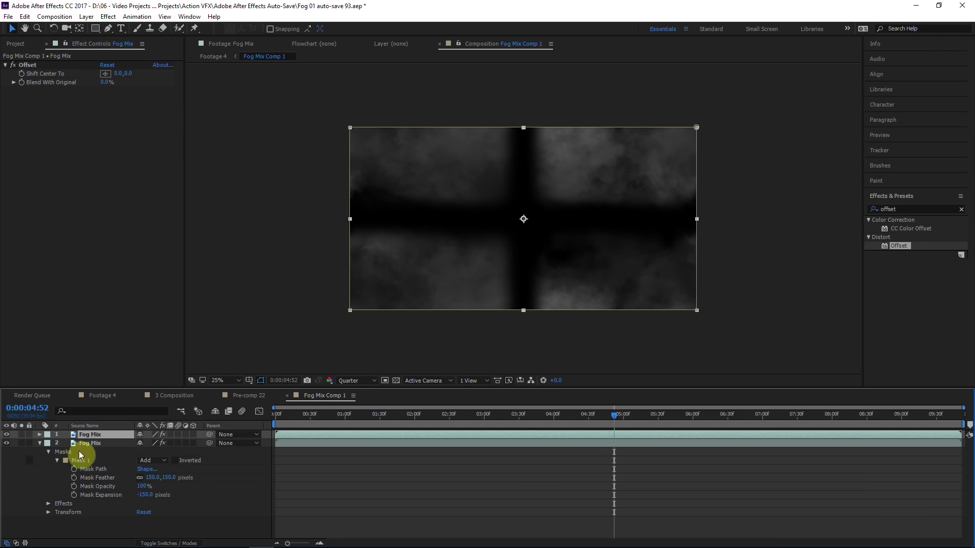
left_click(129, 442)
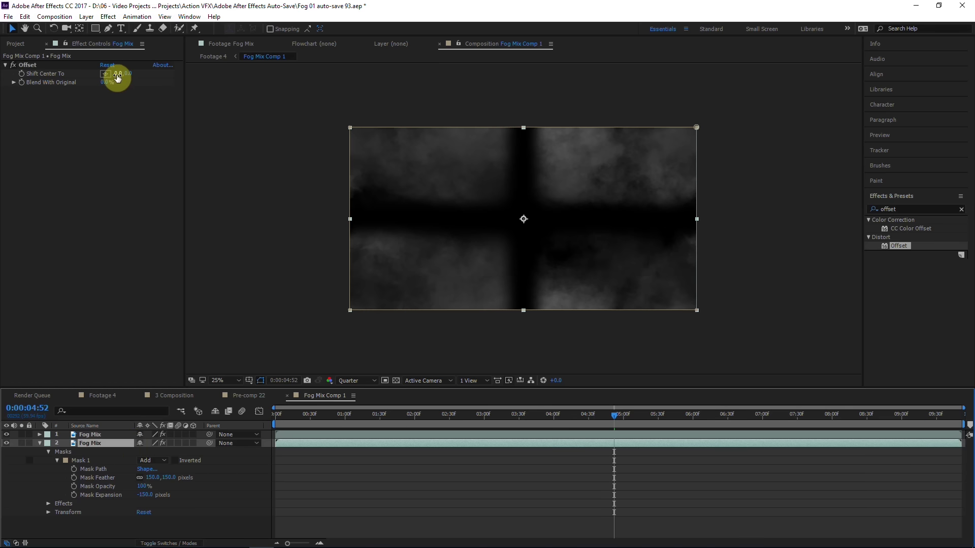
left_click_drag(118, 75, 302, 59)
left_click_drag(131, 75, 376, 73)
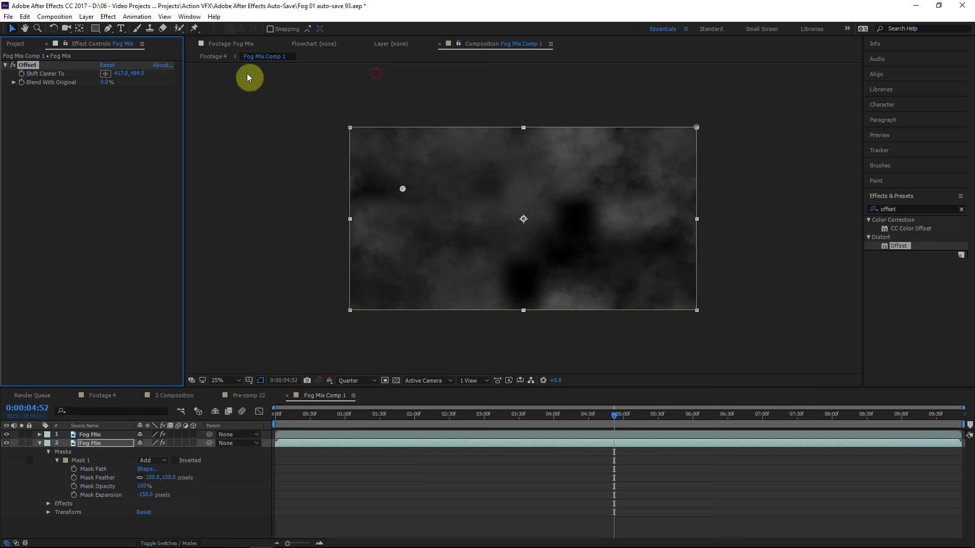
left_click_drag(248, 77, 311, 77)
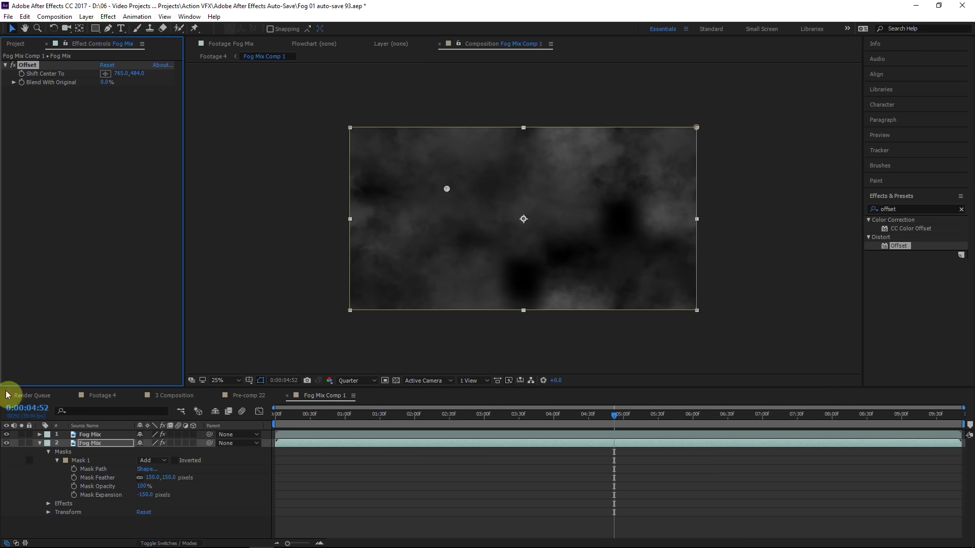
Duplicate the lower Fog Mix layer, remove the mask and Offset effect from the bottom copy, and scrub to check the blend
left_click(40, 444)
left_click(104, 444)
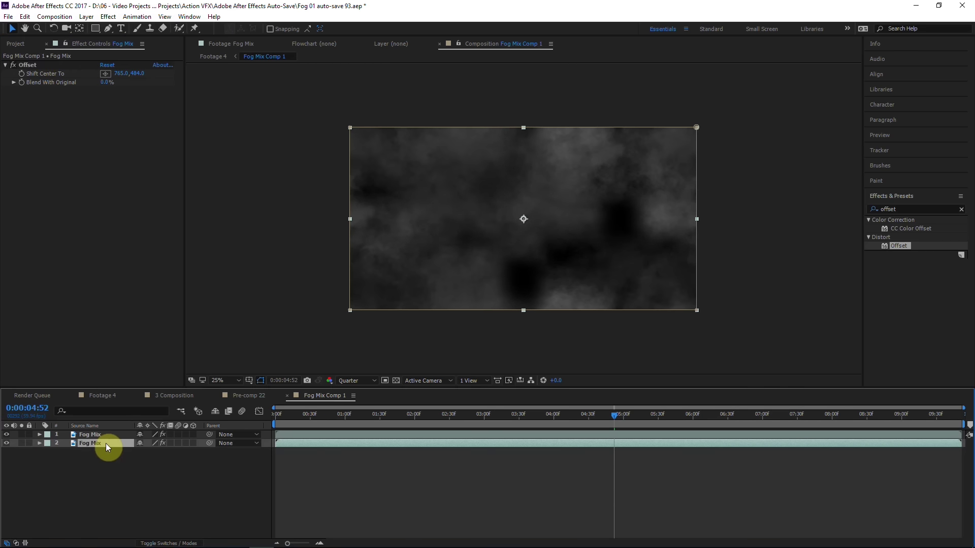
key("ctrl+d")
left_click(99, 452)
key("m")
left_click(87, 460)
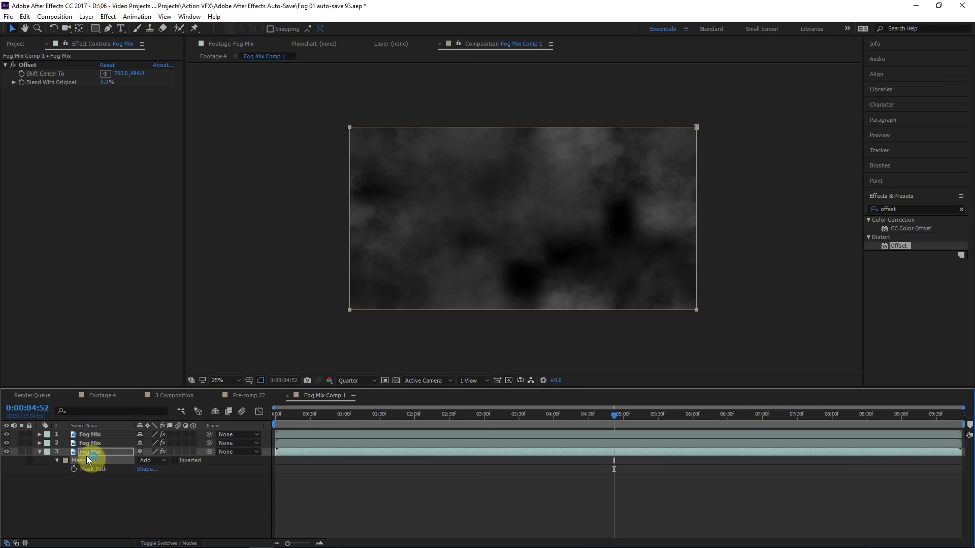
key("Delete")
left_click(37, 64)
key("Delete")
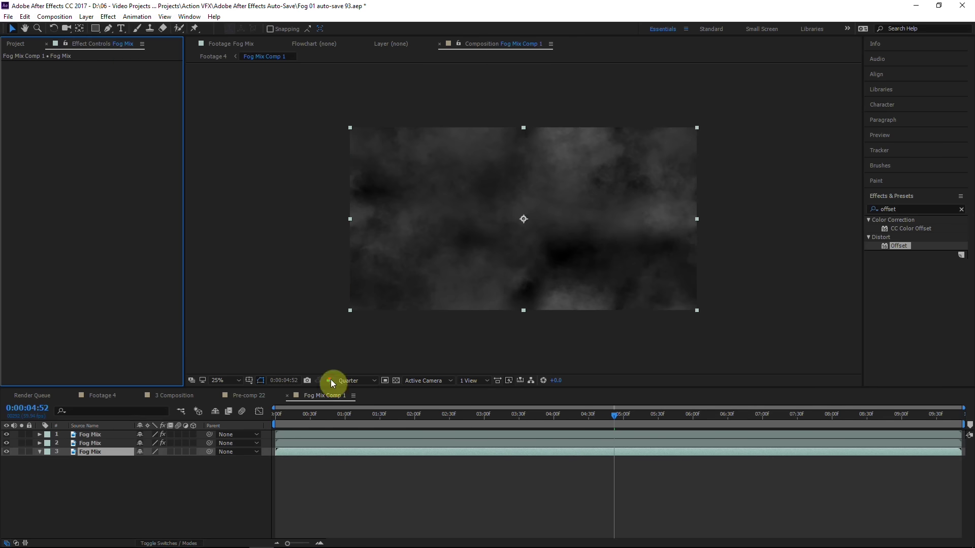
left_click(318, 453)
left_click_drag(641, 416, 474, 401)
Add an adjustment layer above the Fog Mix layers and apply Offset with Shift Center To at 0, 0
left_click(106, 436)
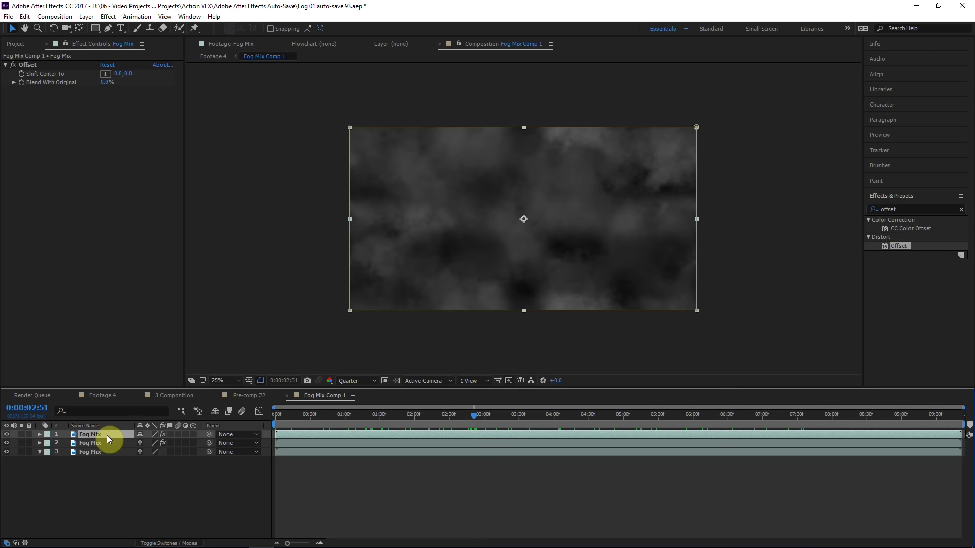
key("ctrl+alt+y")
double_click(899, 246)
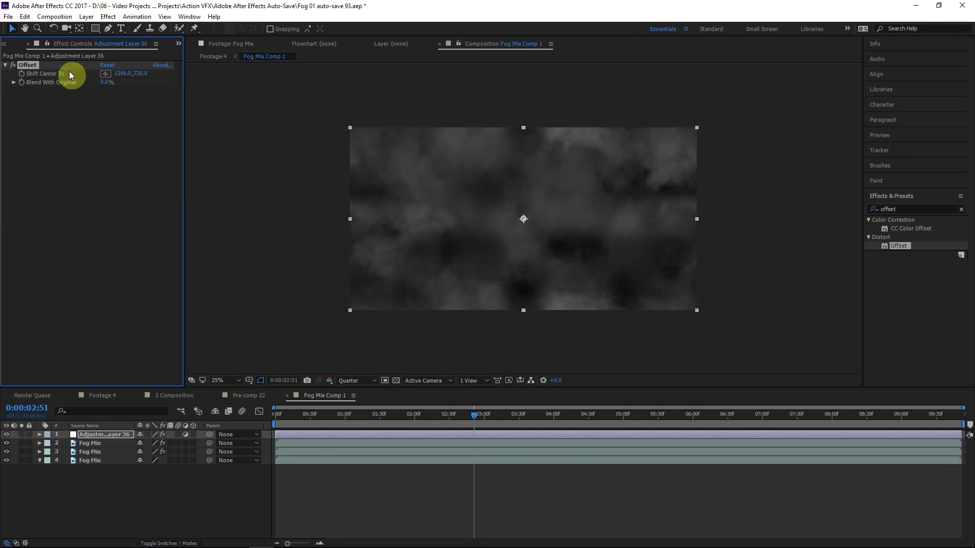
left_click(120, 73)
type("0")
key("Return")
left_click(130, 75)
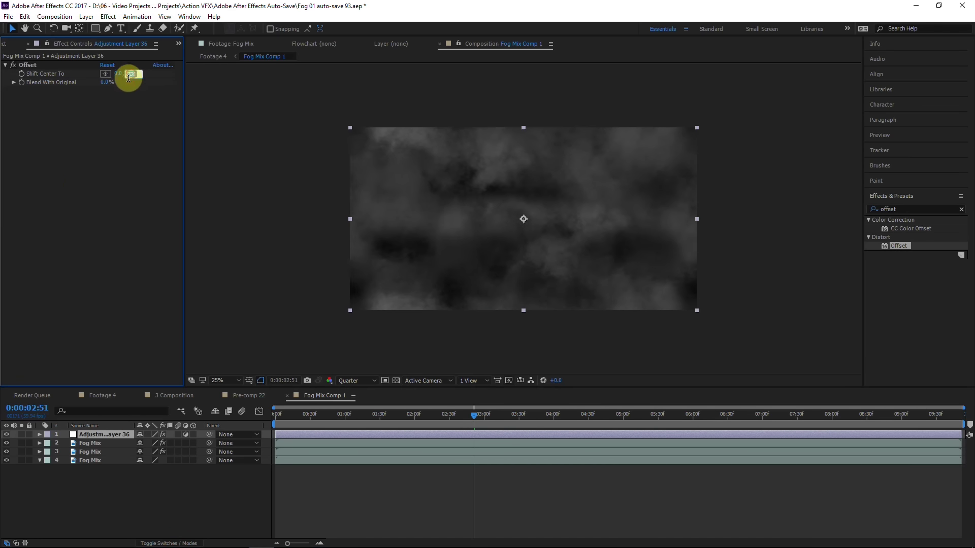
type("0")
key("Return")
Scrub through the fog to check its edges, and temporarily solo the bottom Fog Mix layer for comparison
left_click(86, 496)
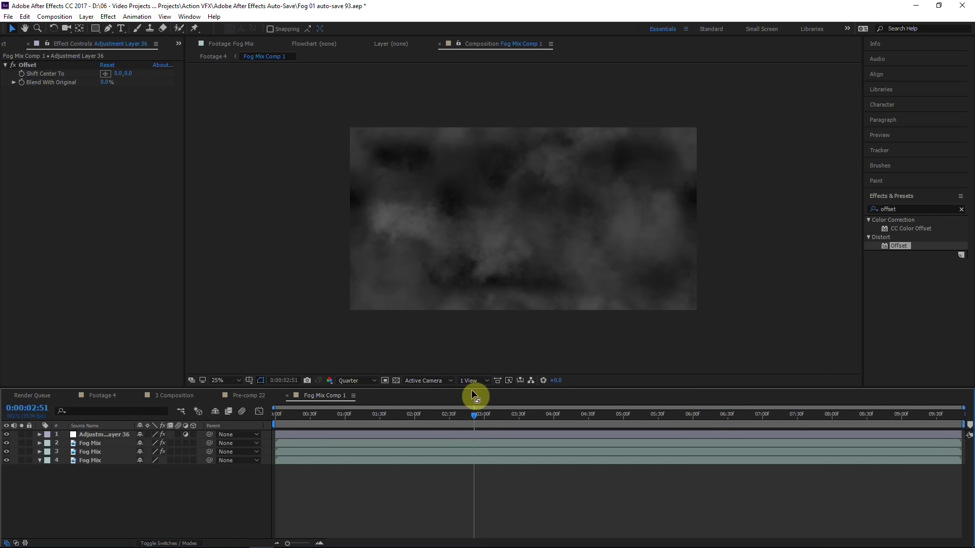
left_click_drag(523, 417, 685, 415)
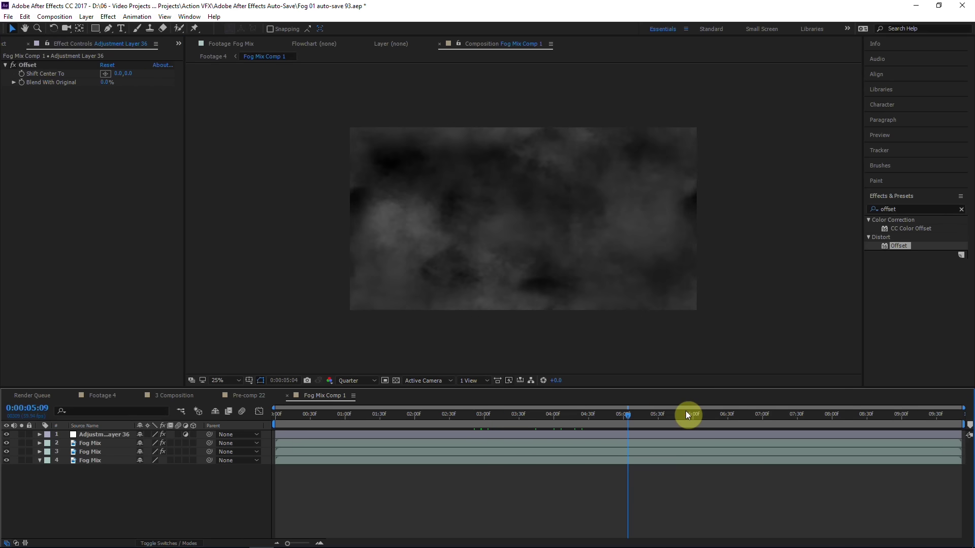
left_click(21, 460)
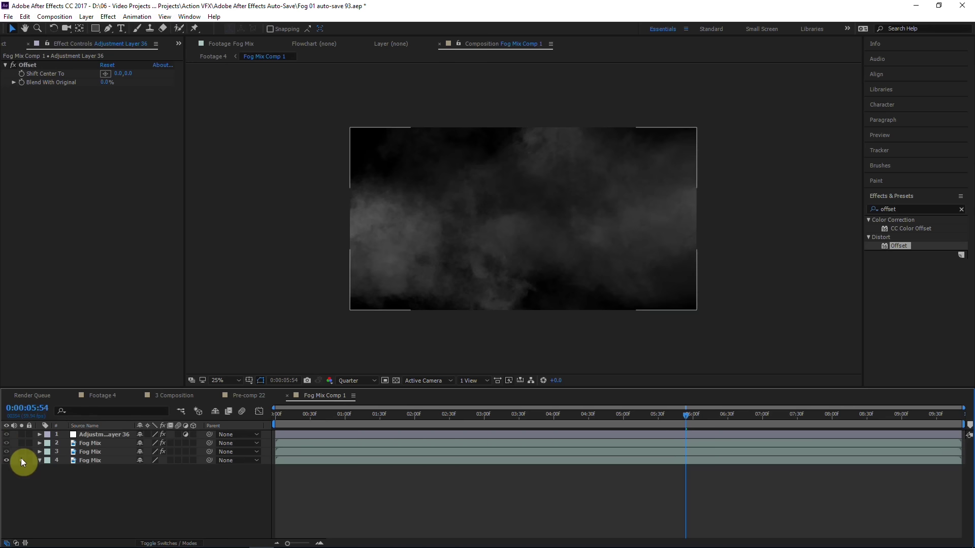
left_click(21, 460)
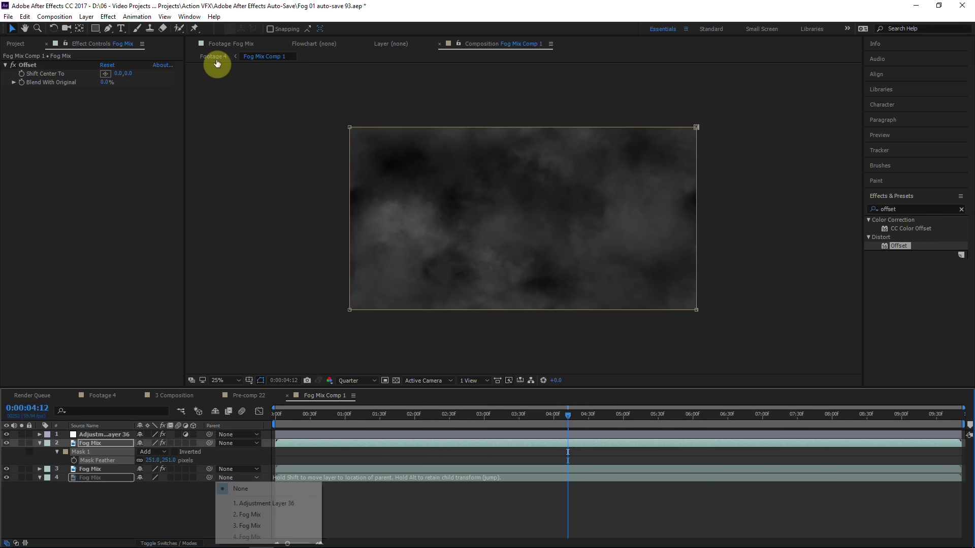
Return to Footage 4, apply Motion Tile to Fog Mix Comp 1 with Output Width 200 and Output Height 150, and scrub to check coverage
left_click(217, 63)
left_click(217, 62)
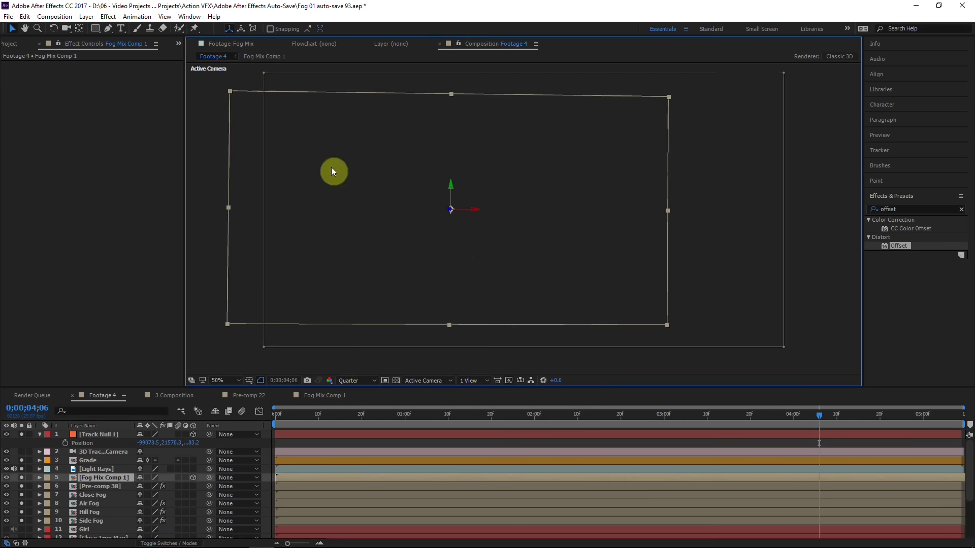
left_click(911, 205)
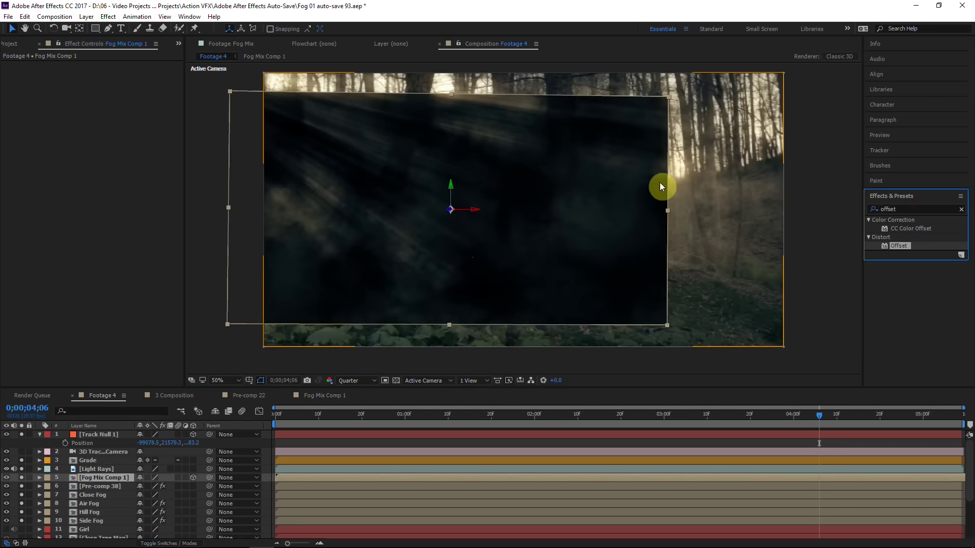
left_click(906, 207)
type("motion")
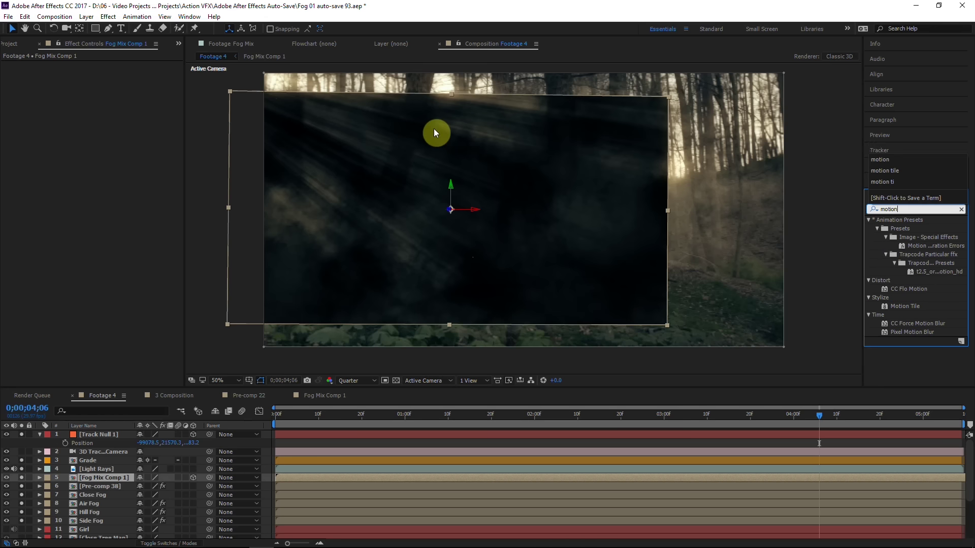
left_click_drag(905, 306, 110, 478)
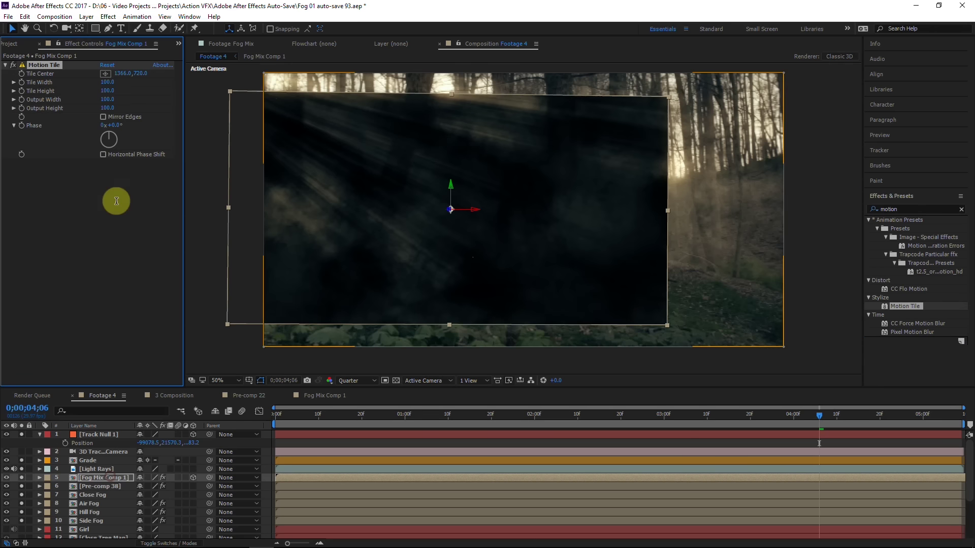
left_click(106, 231)
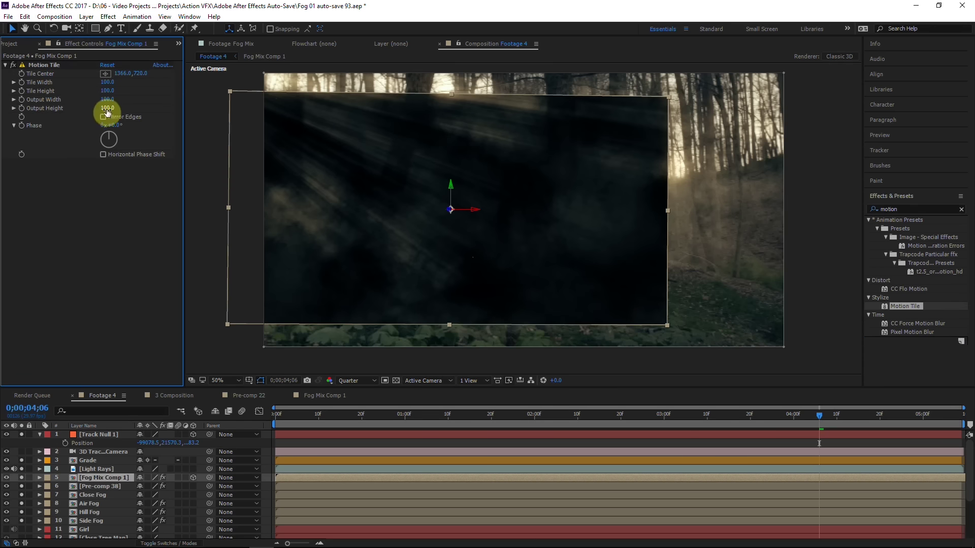
mouse_move(106, 97)
left_mouse_down()
mouse_move(117, 97)
mouse_move(111, 107)
left_mouse_up()
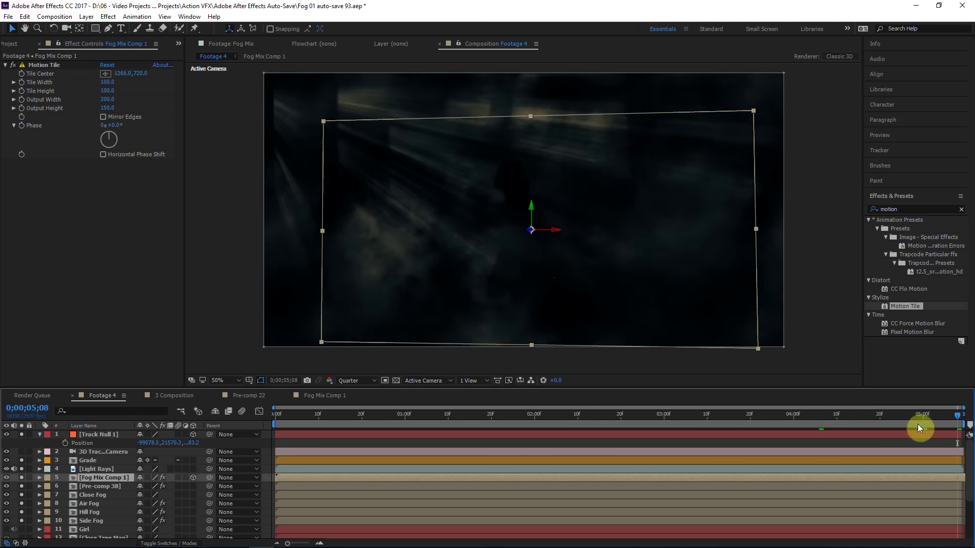
mouse_move(918, 426)
left_mouse_down()
mouse_move(930, 417)
mouse_move(905, 418)
left_mouse_up()
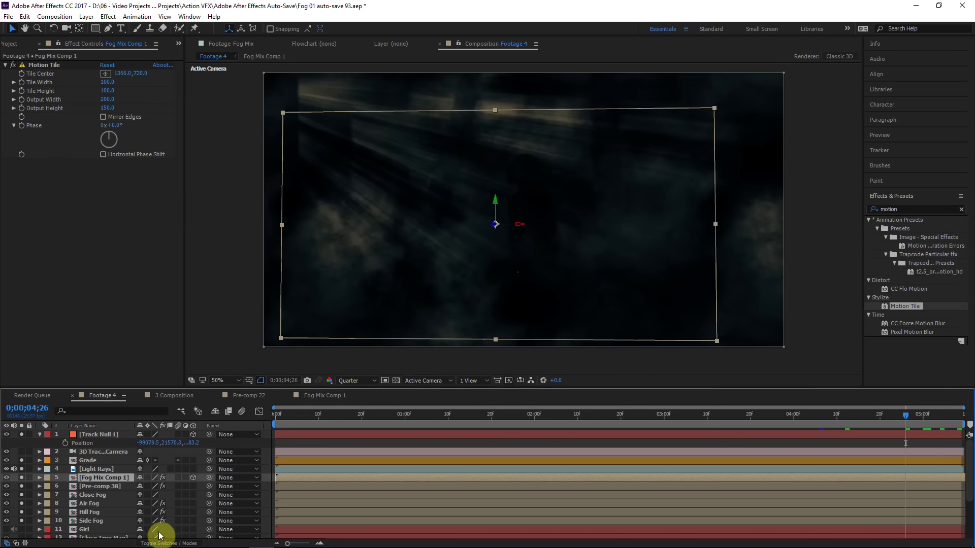
Set Fog Mix Comp 1's track matte to Luma Matte "[Light Rays]", keep Light Rays hidden, and solo Fog Mix Comp 1
left_click(175, 542)
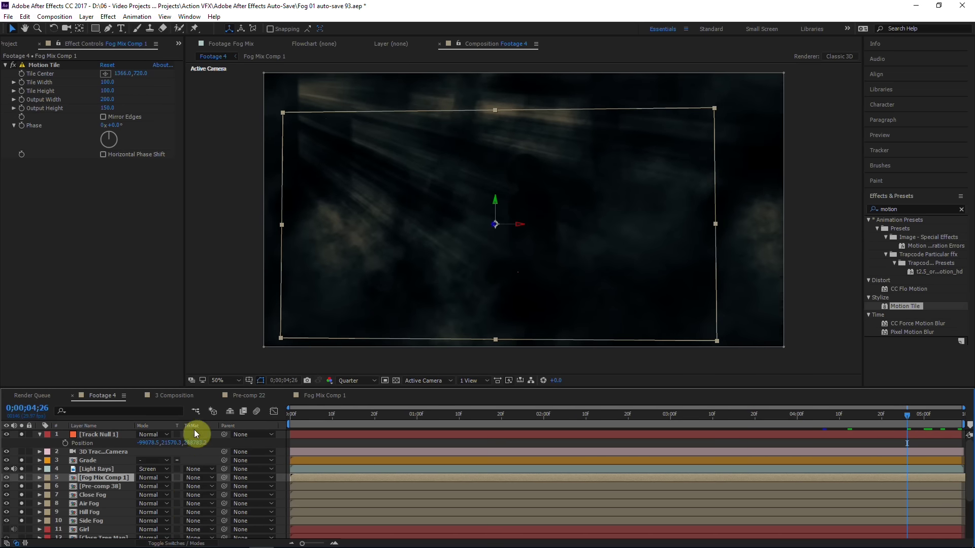
left_click(209, 479)
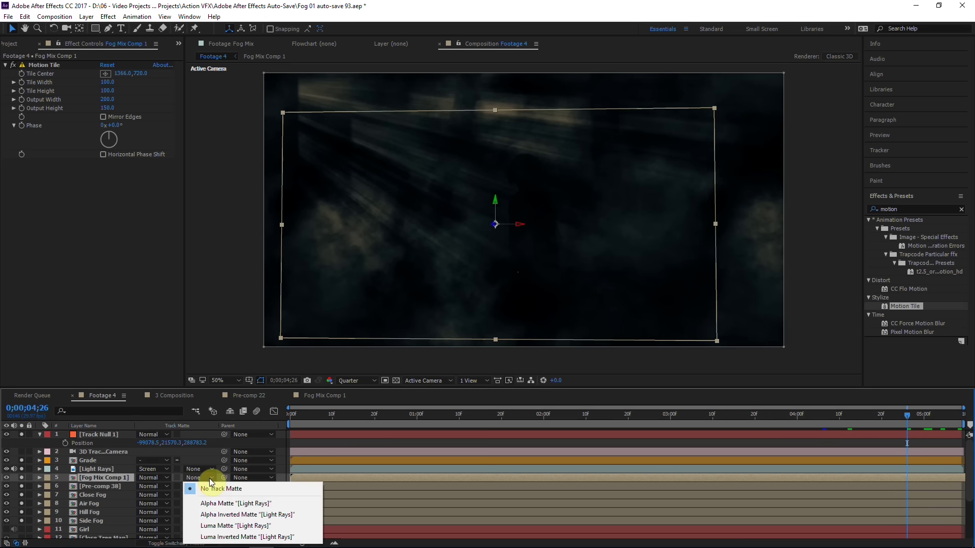
left_click(236, 526)
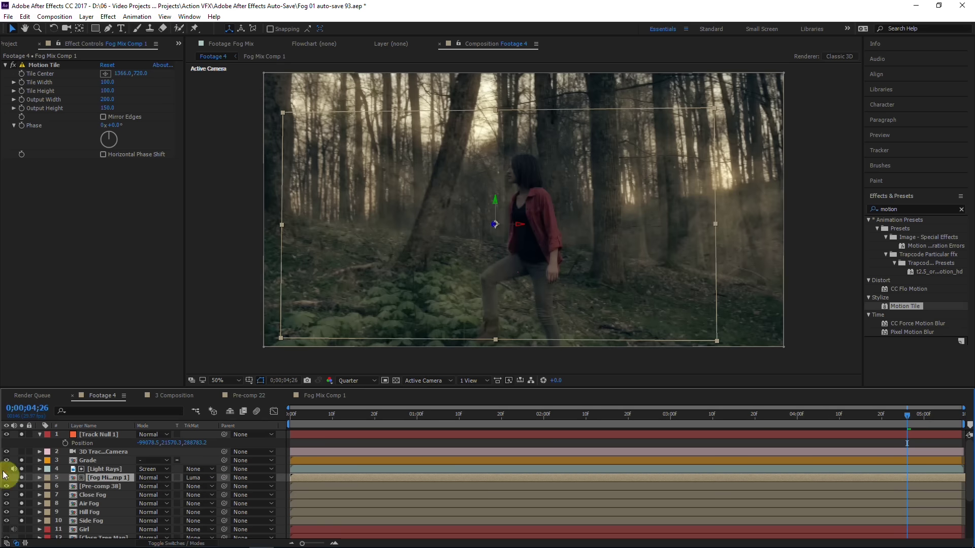
left_click(6, 469)
left_click(6, 469)
left_click(102, 479)
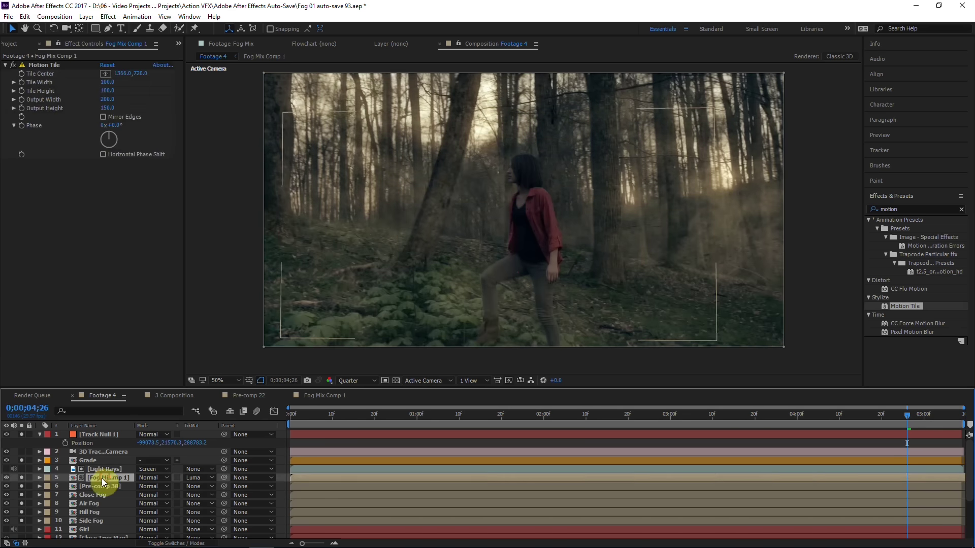
left_click(22, 479)
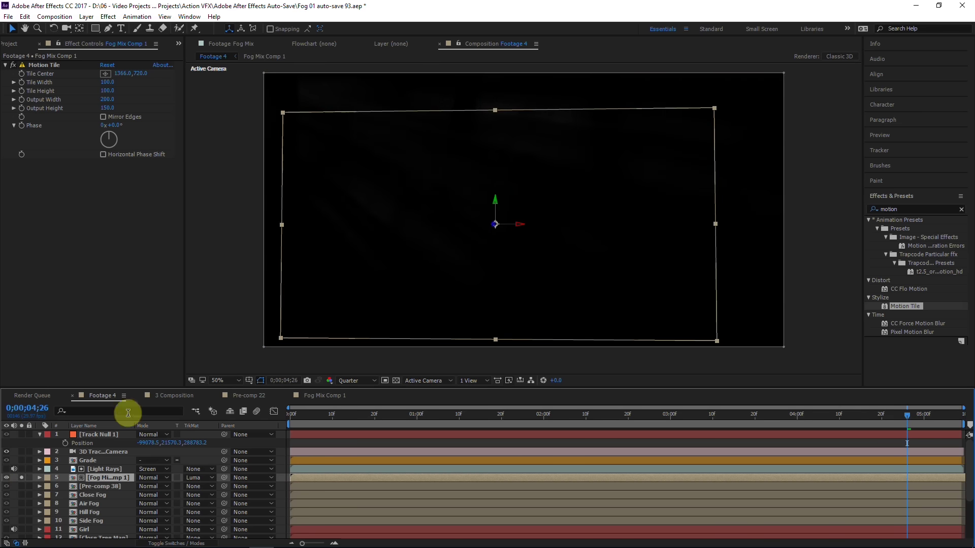
Apply the Levels effect to the Light Rays layer and lower its Input White to brighten the matte
left_click(104, 469)
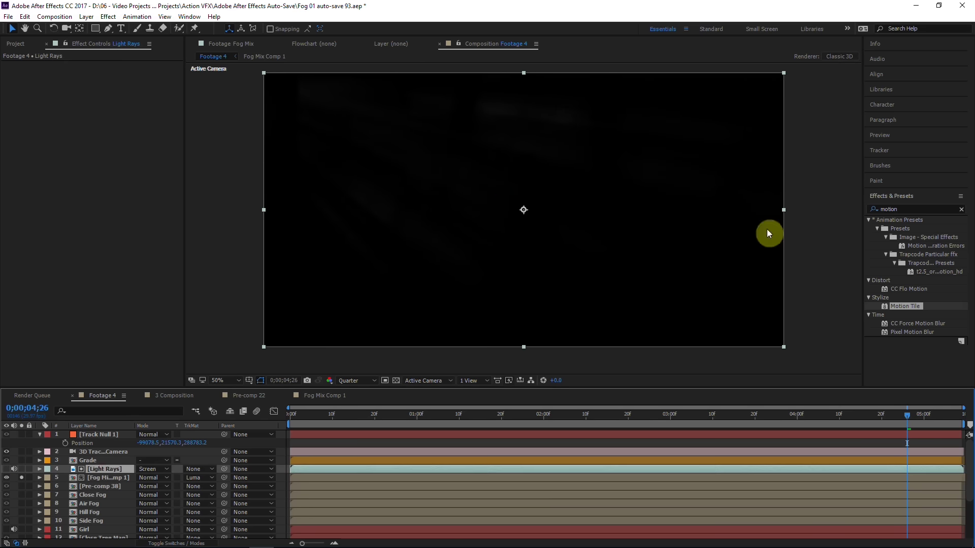
left_click(922, 208)
type("leve")
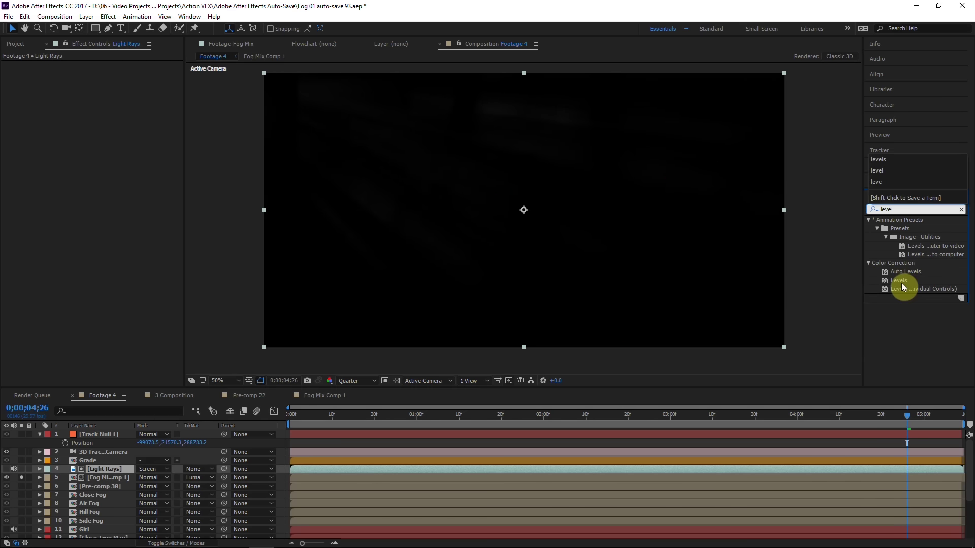
left_click_drag(899, 280, 425, 259)
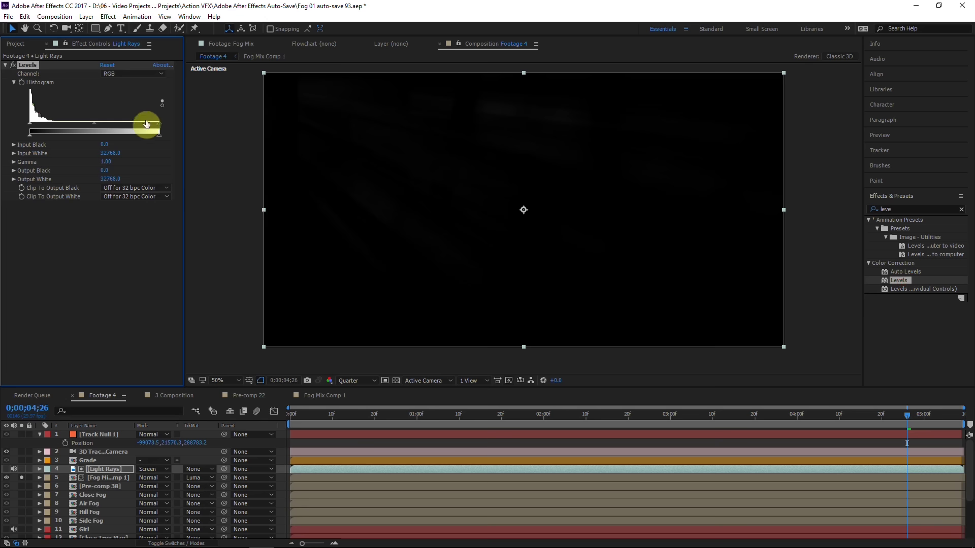
left_click_drag(54, 128, 61, 128)
Apply the Levels effect to the Fog Mix Comp 1 layer and lower its Input White to about 13107
left_click(111, 480)
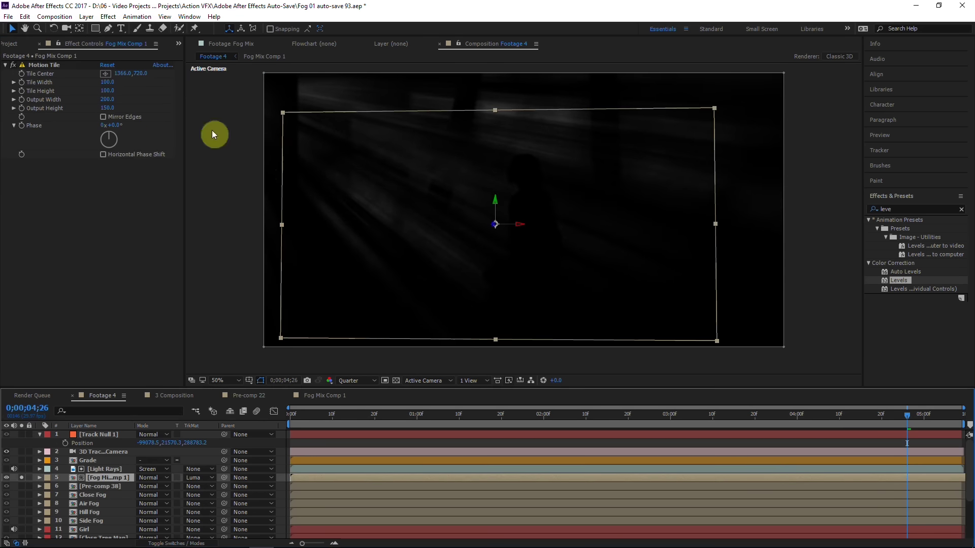
key("ctrl+5")
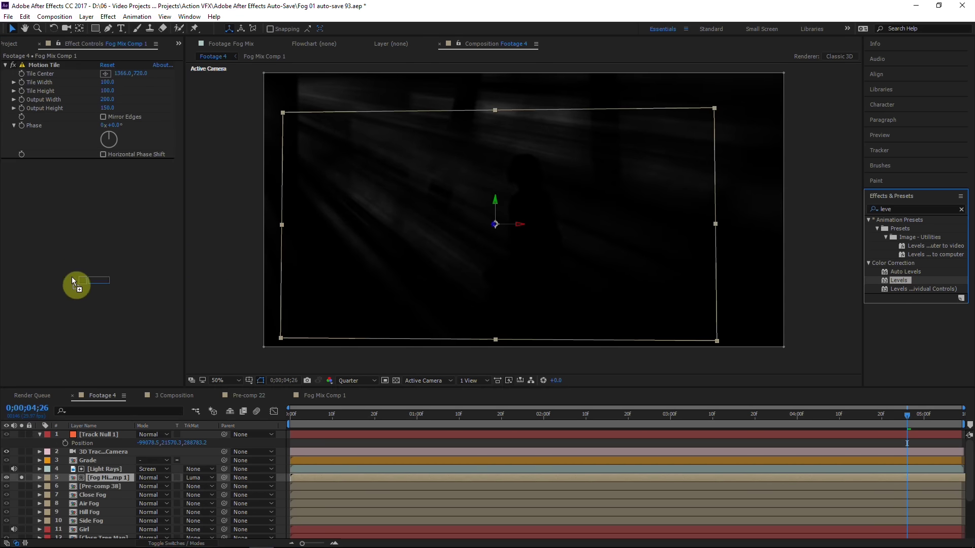
left_click_drag(71, 281, 74, 278)
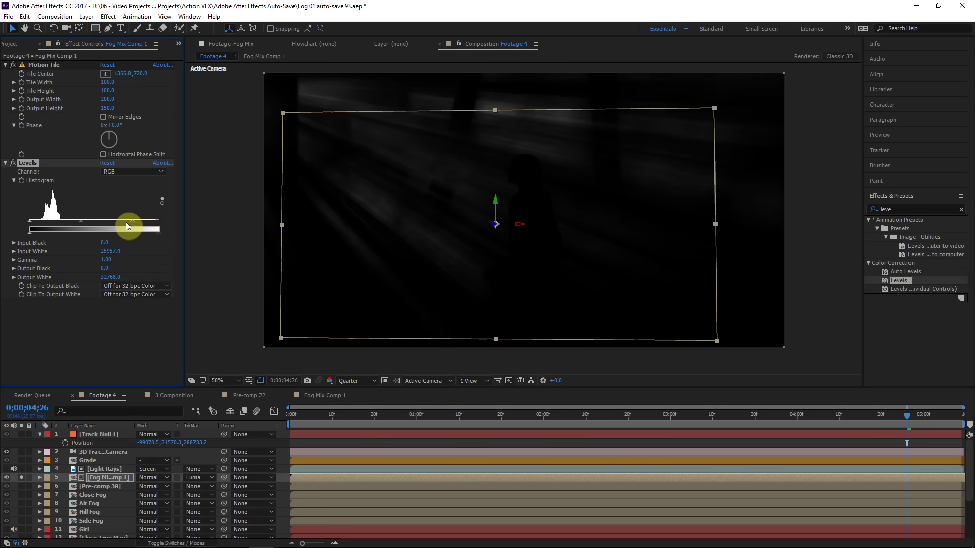
left_click_drag(127, 223, 81, 223)
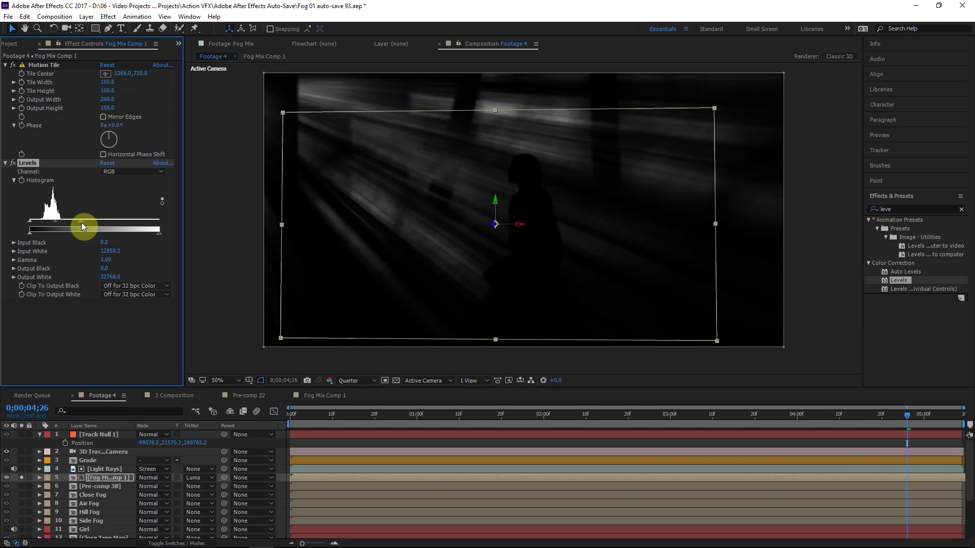
Toggle Fog Mix Comp 1's solo off and on to compare the forest footage with and without the matted fog
scroll(295, 445, "up", 2)
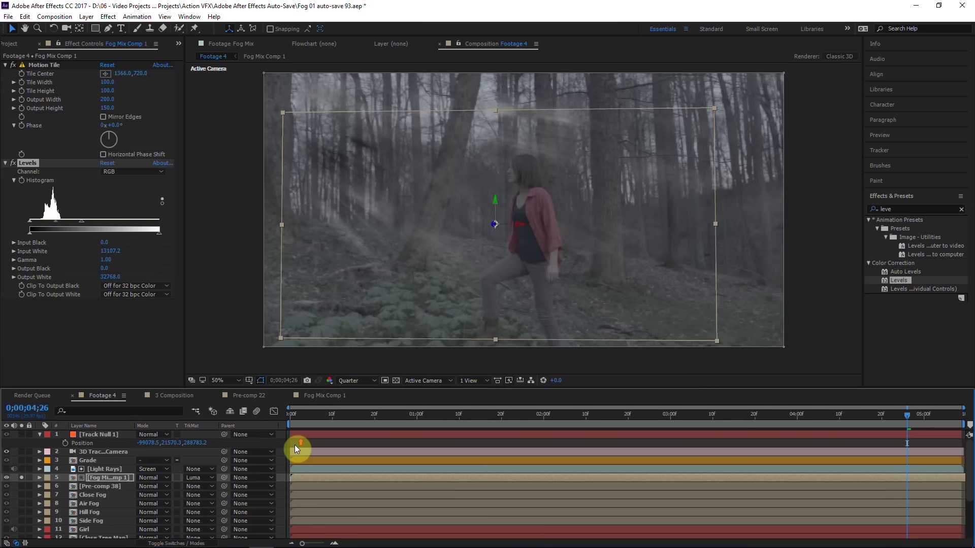
left_click(21, 477)
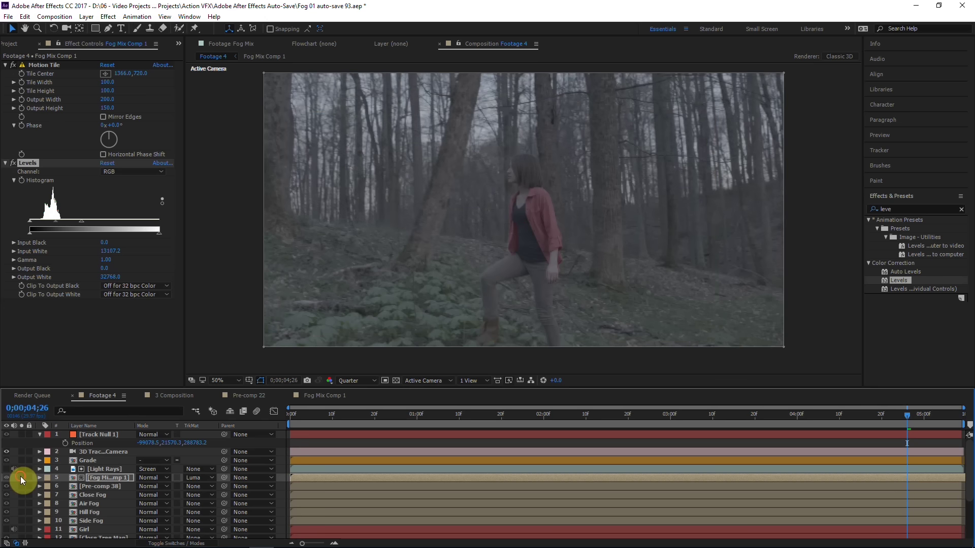
left_click(21, 477)
scroll(380, 170, "up", 1)
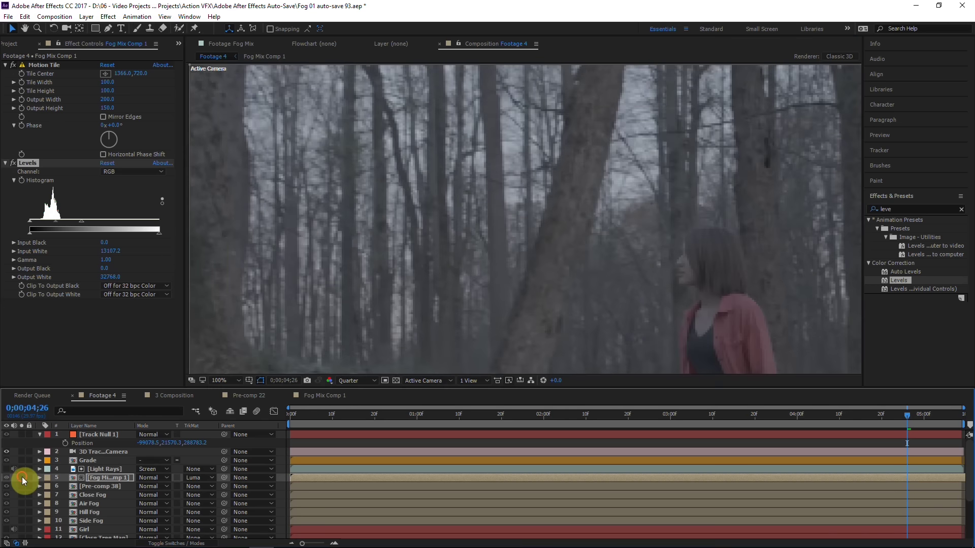
scroll(437, 263, "down", 2)
left_click_drag(373, 230, 376, 266)
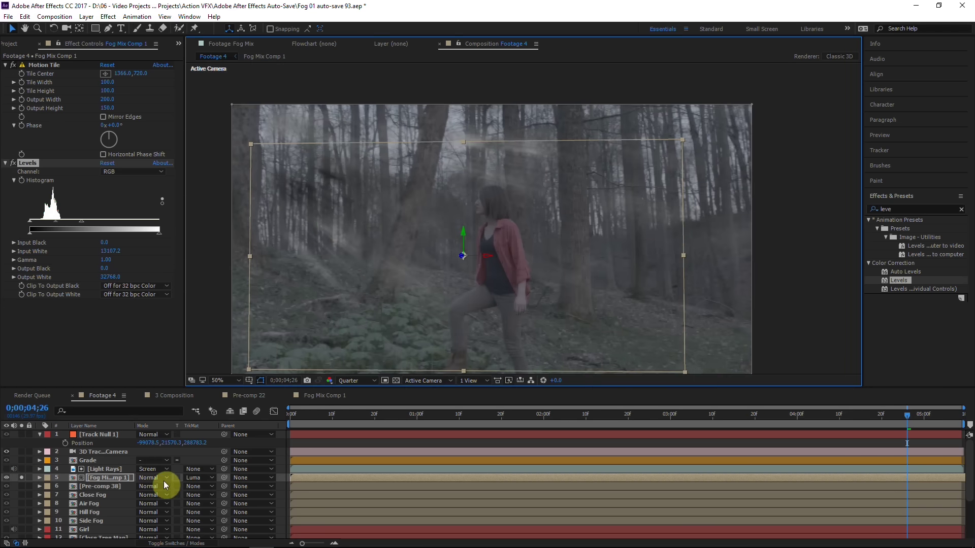
Apply the Shift Channels effect to Fog Mix Comp 1 and set Take Alpha From to Luminance
left_click(921, 207)
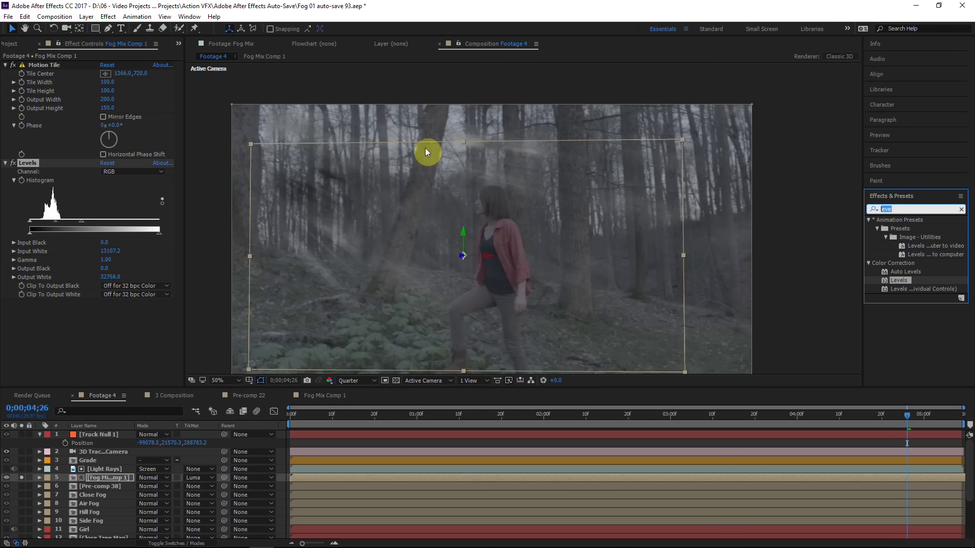
type("shift")
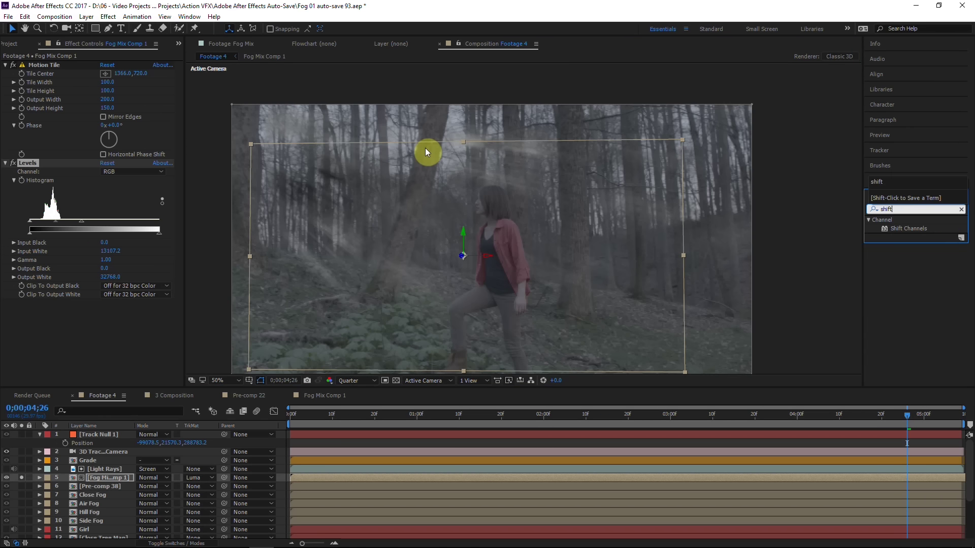
key("Return")
left_click(116, 313)
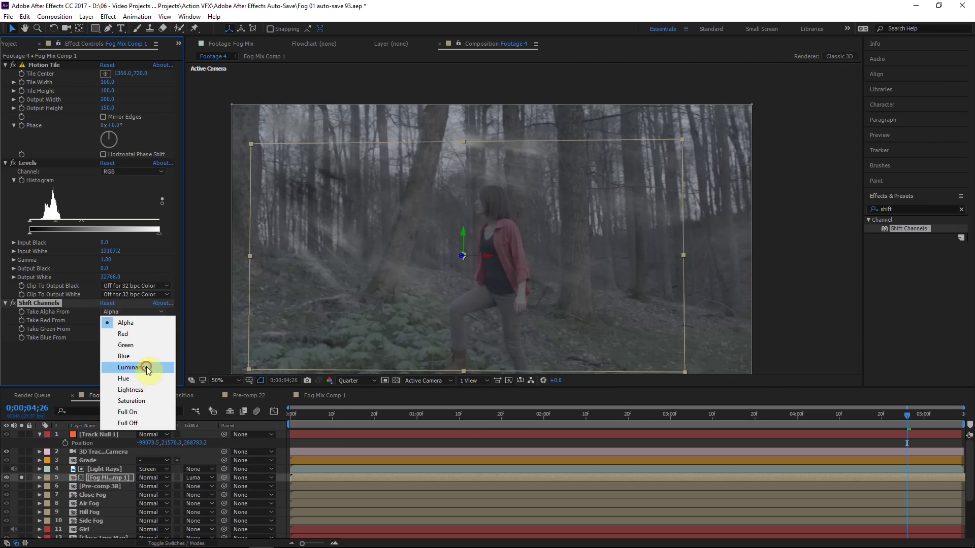
left_click(147, 368)
Add the Fill effect to Fog Mix Comp 1 below Shift Channels and set its color to white (FFFFFF)
type("fill")
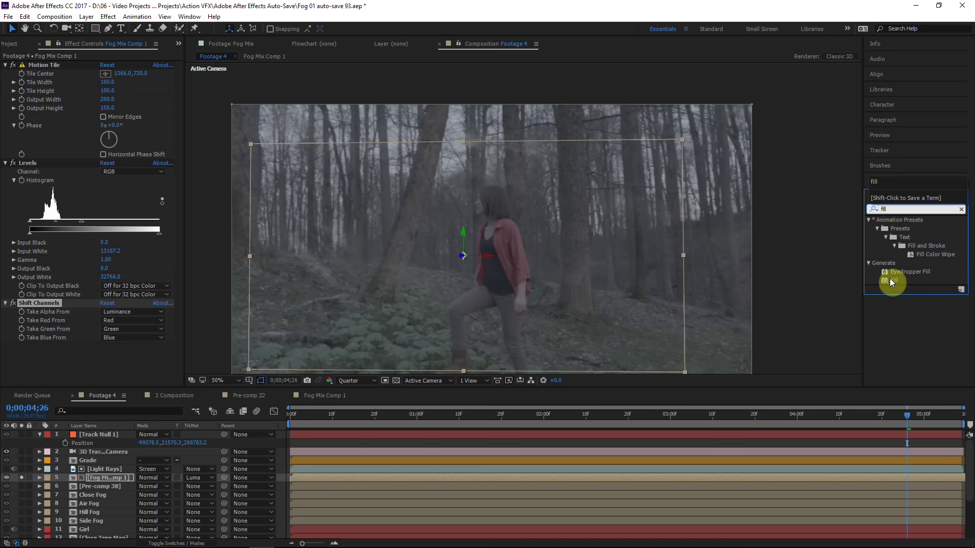
left_click_drag(892, 283, 257, 330)
left_click(106, 347)
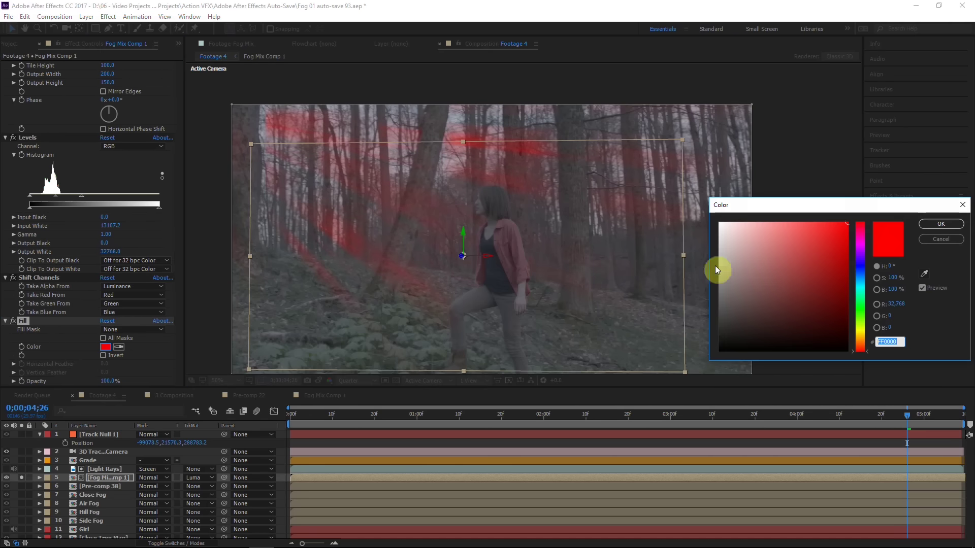
left_click(697, 184)
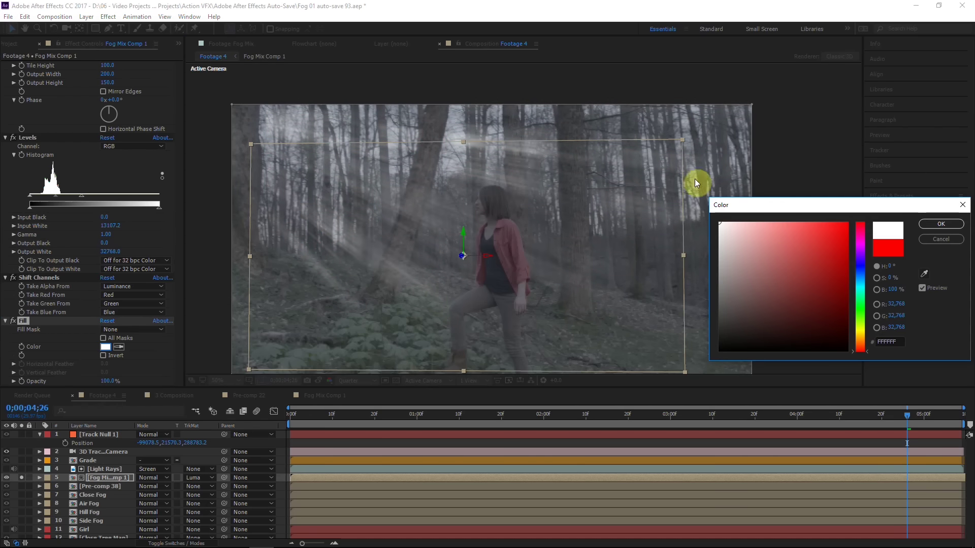
left_click(955, 226)
Try raising the Output Black of Fog Mix Comp 1's Levels effect to lift the fog, and undo the change
key("period")
left_click_drag(353, 276, 609, 376)
key("comma")
left_click_drag(373, 224, 330, 205)
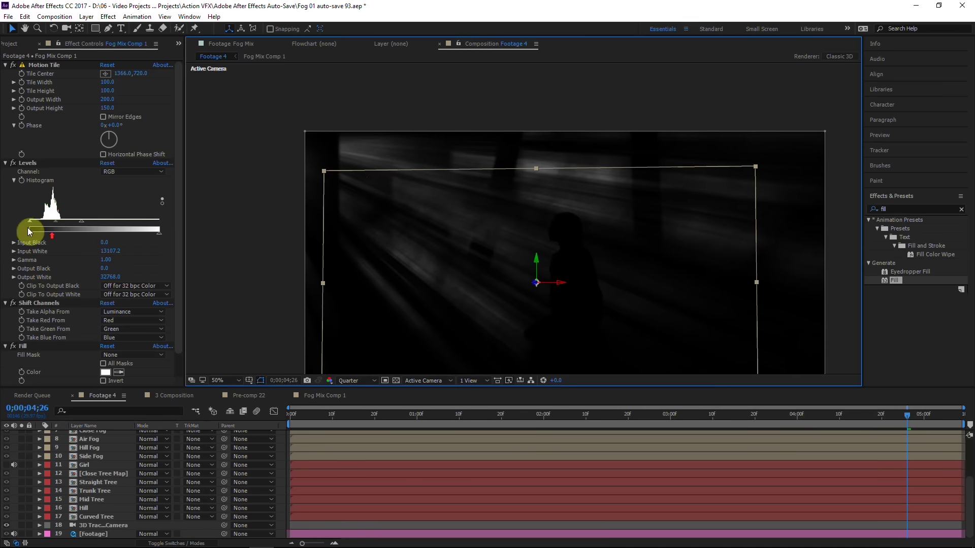
left_click(32, 162)
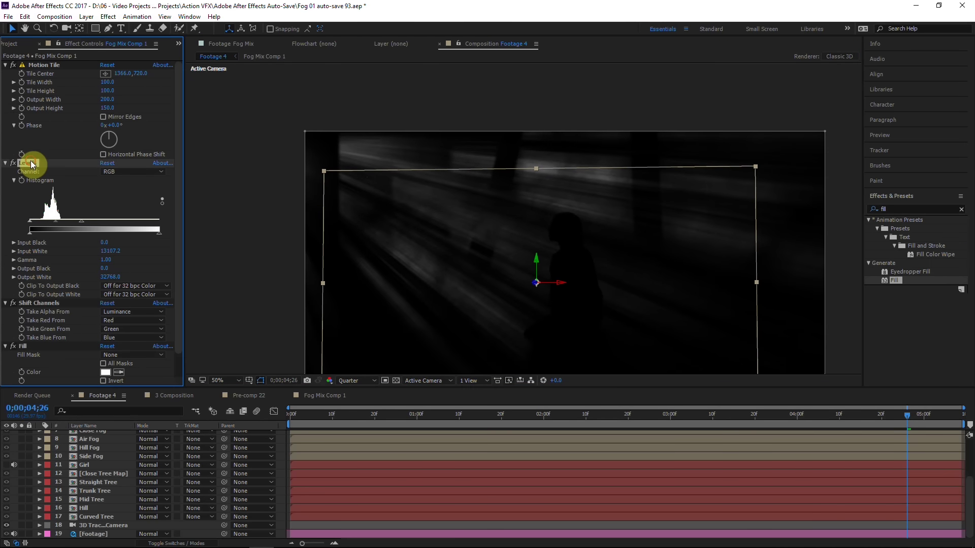
scroll(92, 479, "up", 3)
left_click(87, 480)
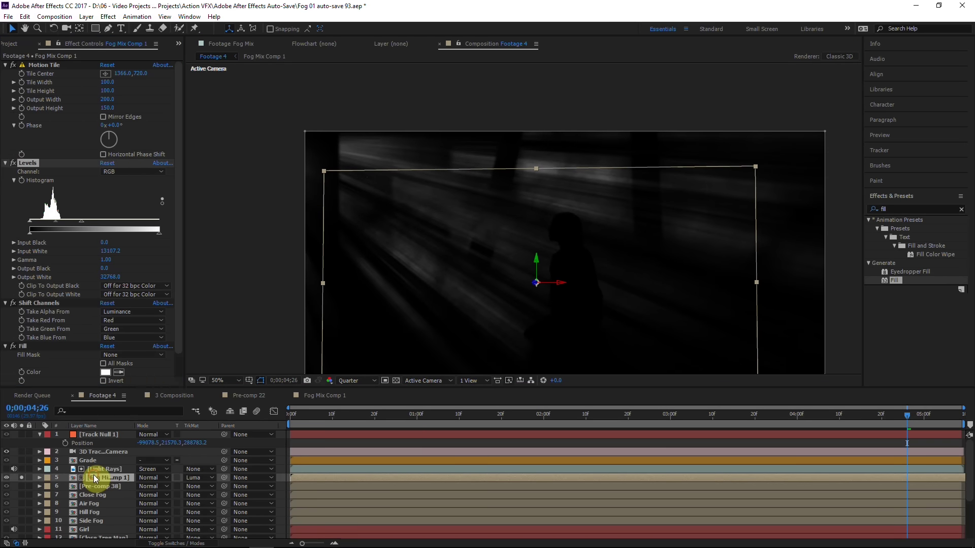
left_click(30, 236)
left_click_drag(47, 234, 104, 233)
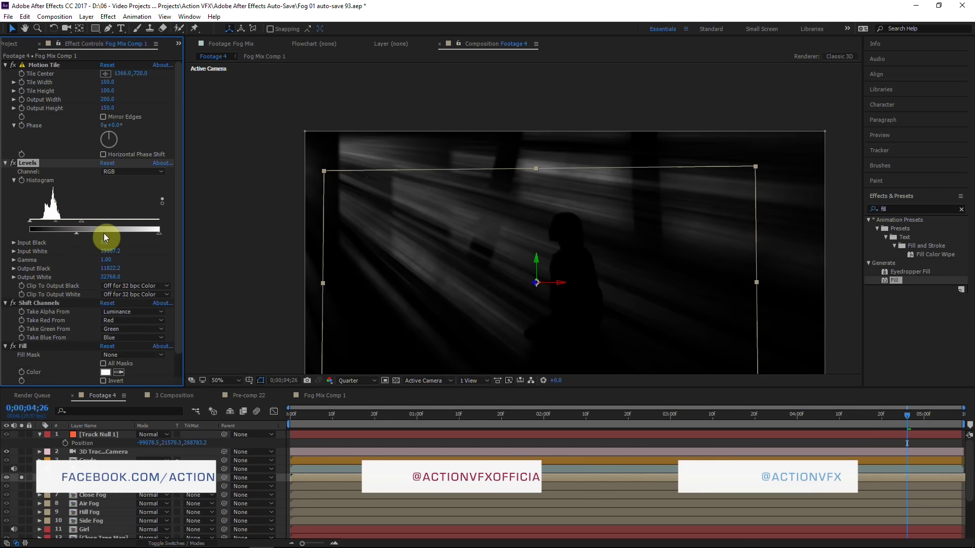
key("ctrl+z")
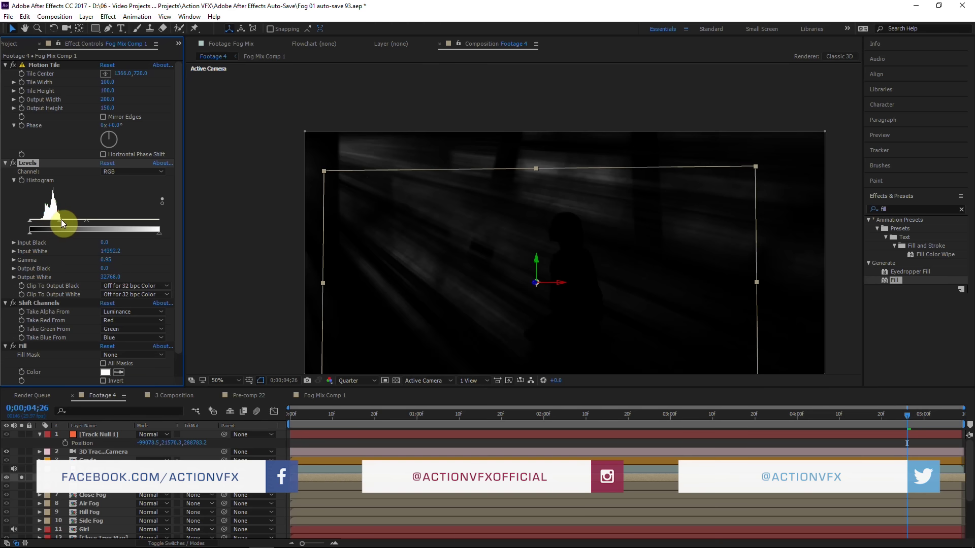
Set Fog Mix Comp 1's Levels Input White to about 14392 and Gamma to 0.83, and solo the Footage layer to check the fog over it
left_click_drag(61, 222, 59, 218)
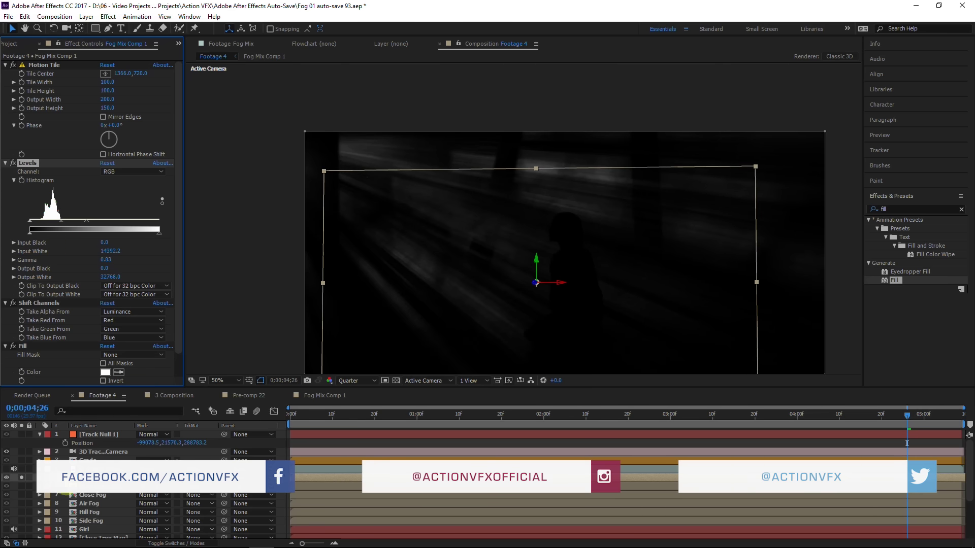
scroll(26, 528, "down", 3)
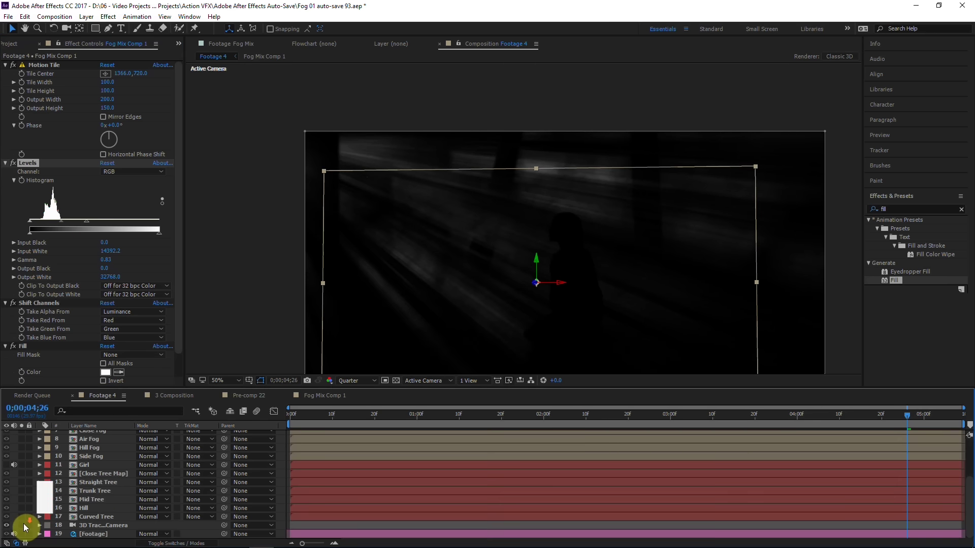
left_click(21, 533)
scroll(499, 277, "up", 1)
scroll(498, 277, "down", 2)
left_click_drag(495, 277, 477, 254)
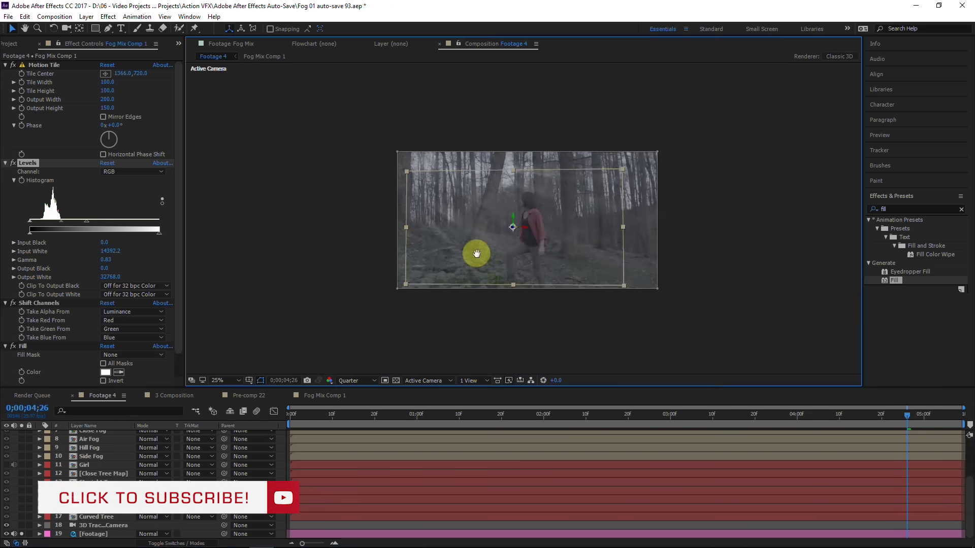
Solo the Grade and fog layers along with the footage to show the full composite, and set the preview resolution to Half
scroll(477, 254, "up", 2)
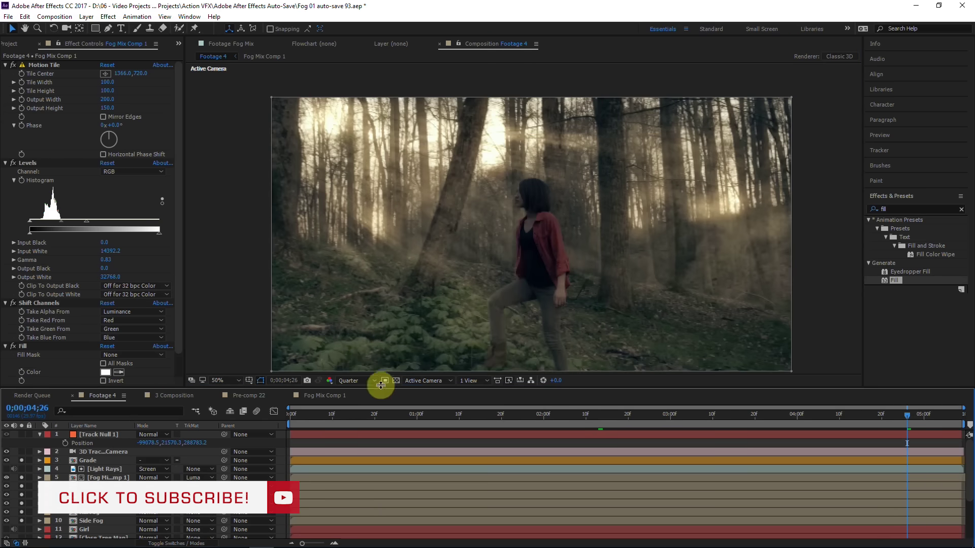
left_click(379, 381)
left_click(364, 418)
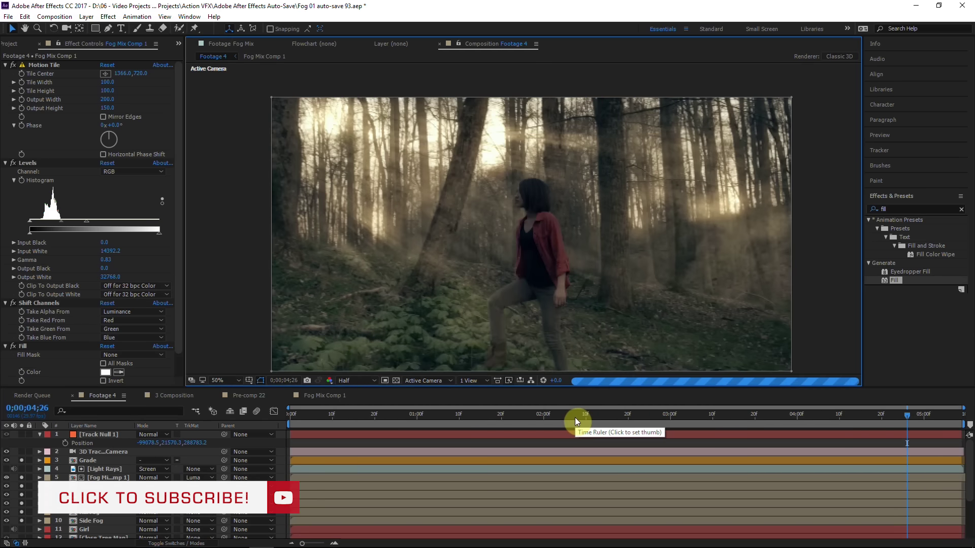